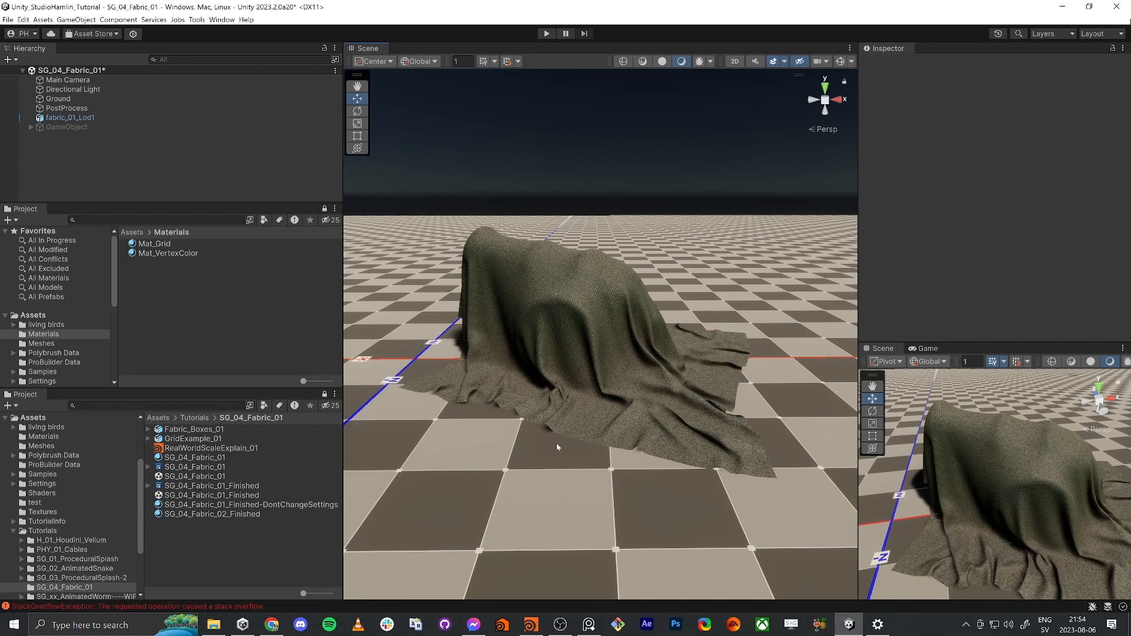
Select the draped fabric and lower its material's Normals Amp to about 0.0108
mouse_move(593, 318)
right_mouse_down()
mouse_move(578, 310)
mouse_move(606, 305)
mouse_move(607, 319)
right_mouse_up()
left_click(606, 318)
scroll(1030, 210, "down", 11)
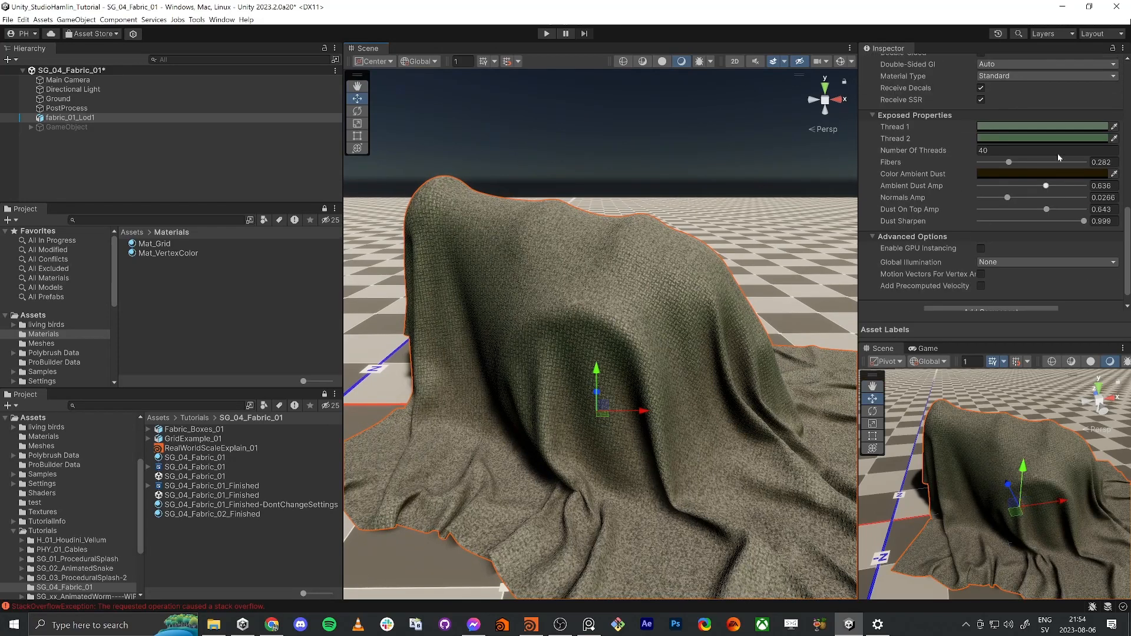
scroll(968, 172, "up", 2)
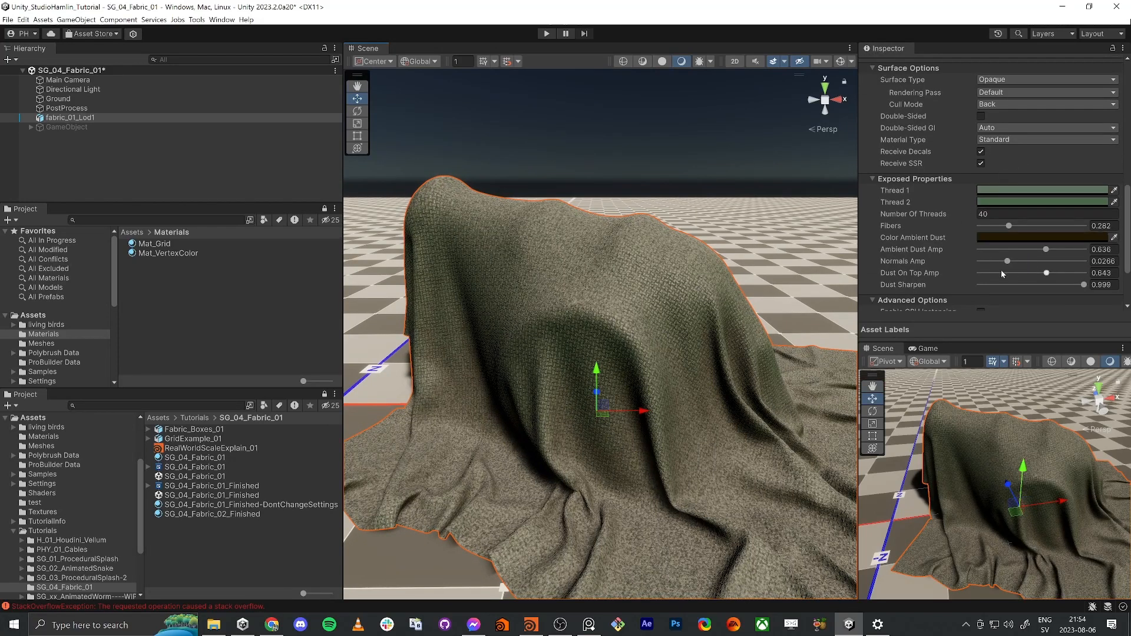
mouse_move(1007, 261)
left_mouse_down()
mouse_move(982, 262)
mouse_move(992, 263)
left_mouse_up()
key("w")
right_click_drag(661, 320, 667, 324)
key("s")
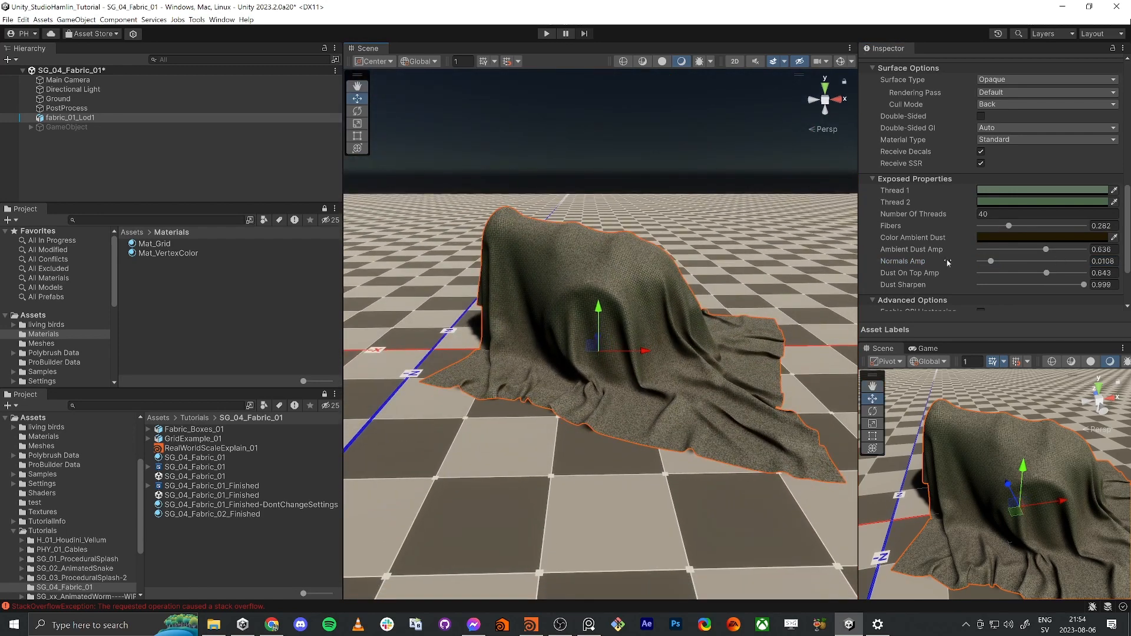
Set the fabric material's Dust On Top Amp to 0 and Ambient Dust Amp to 1
left_click_drag(1038, 277, 964, 278)
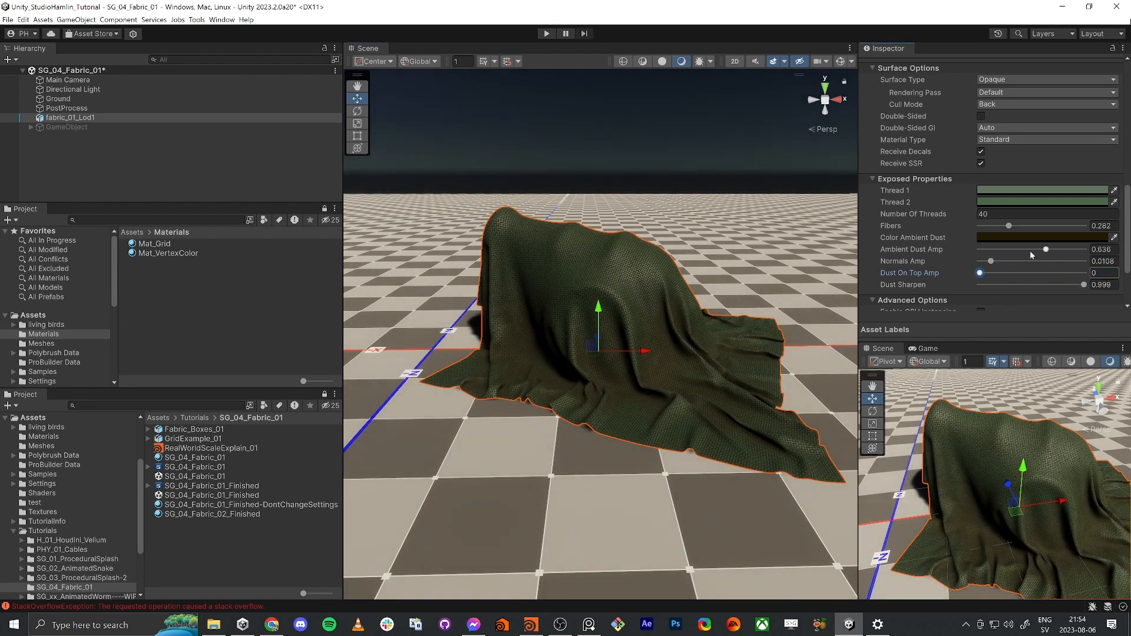
left_click_drag(1047, 251, 1099, 255)
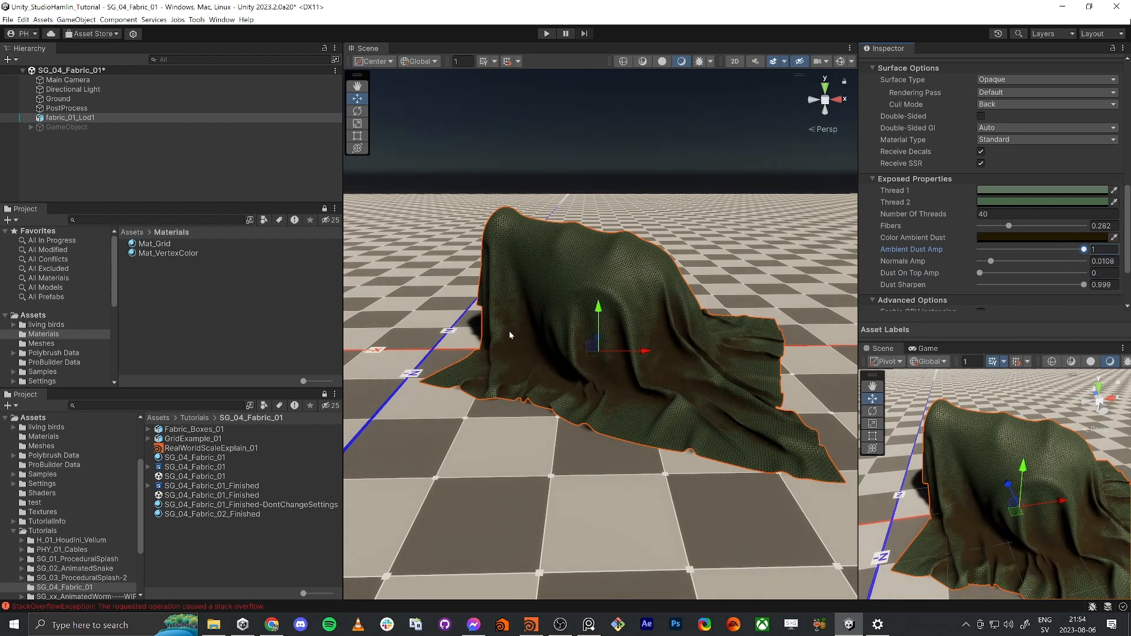
mouse_move(509, 332)
right_mouse_down()
mouse_move(500, 341)
mouse_move(525, 330)
right_mouse_up()
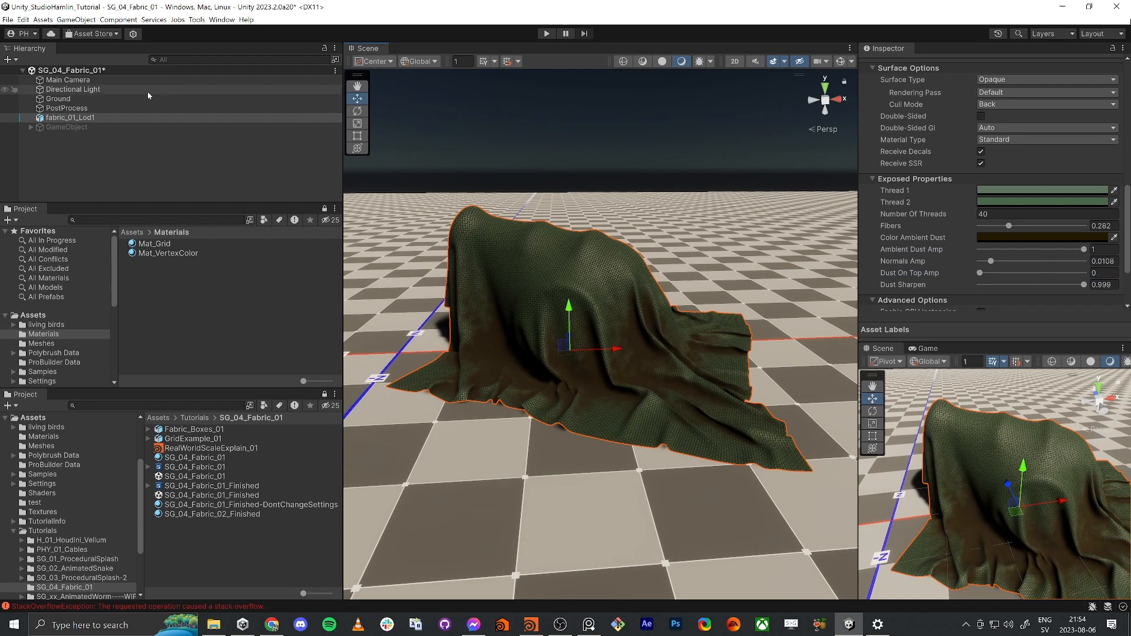
Enable the inactive GameObject group and inspect its black-and-white vertex color copy of the fabric
left_click(111, 128)
left_click(891, 64)
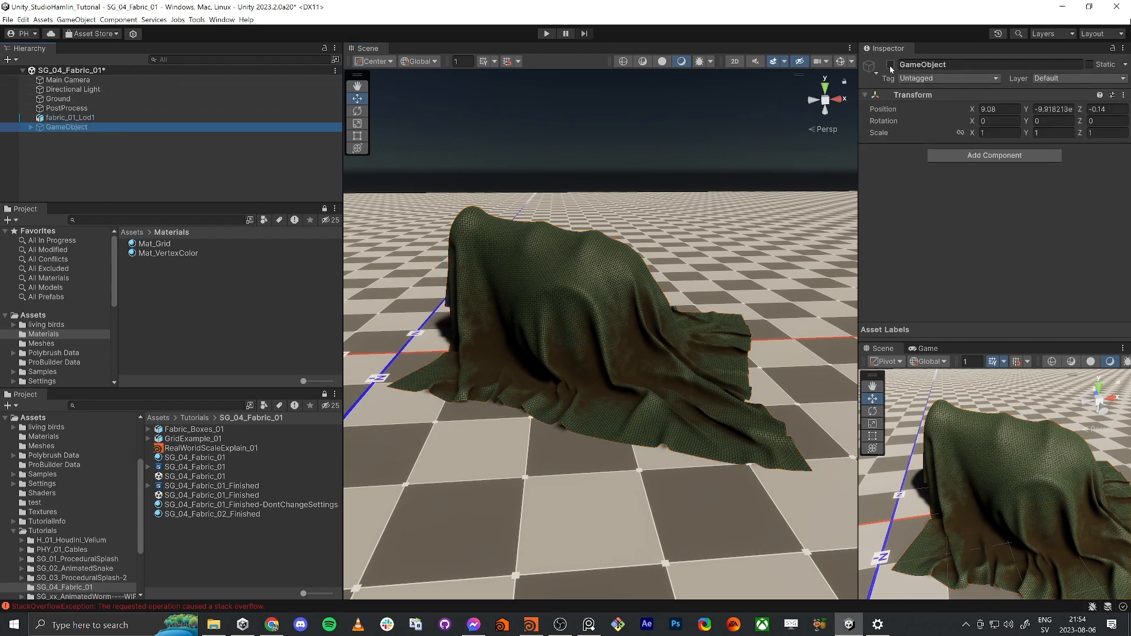
right_click_drag(615, 282, 819, 215)
key("f")
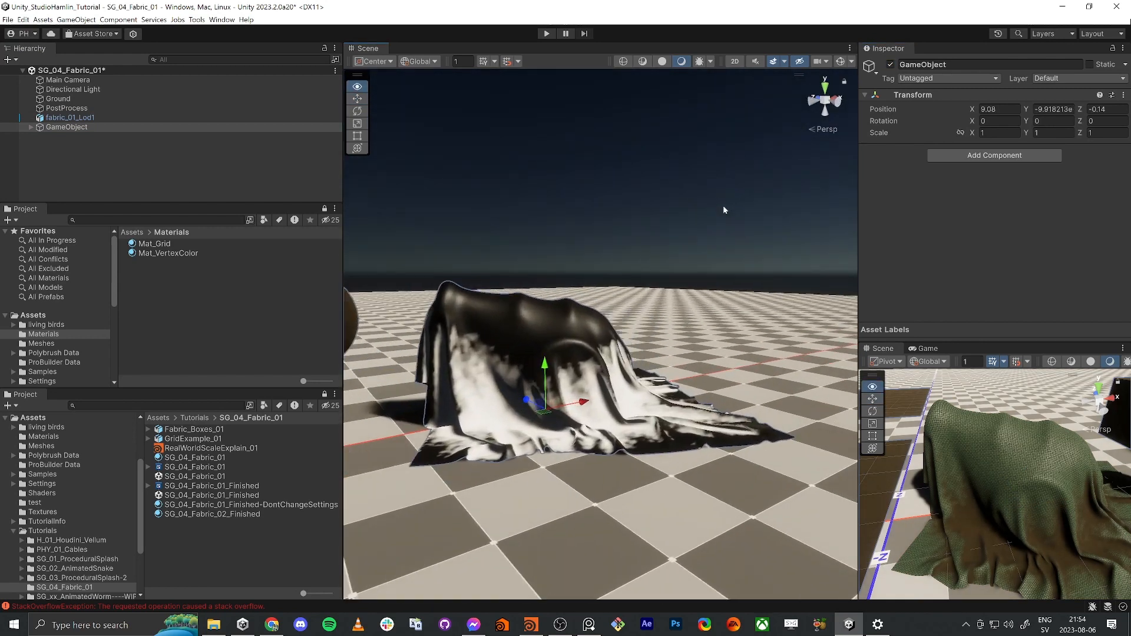
key("s")
right_click_drag(643, 232, 613, 284)
key("e")
key("s")
key("a")
key("d")
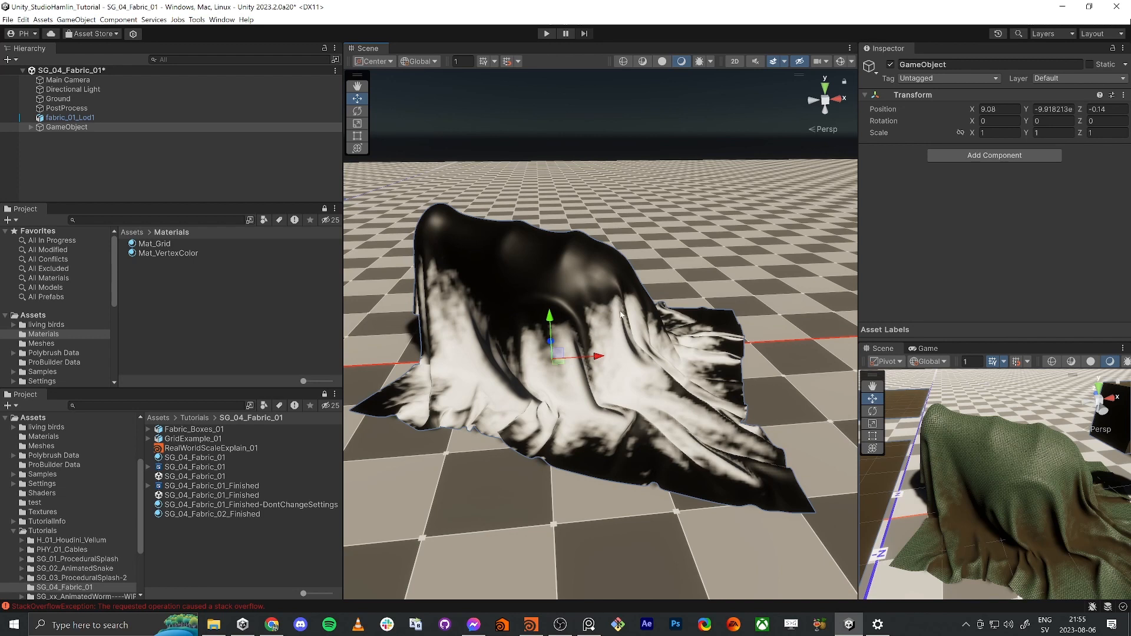
key("s")
right_click_drag(621, 314, 624, 289)
key("a")
key("w")
Set the green fabric material's Number Of Threads to about 14.5 and its Ambient Dust Amp to 0
left_click(623, 288)
scroll(959, 278, "down", 10)
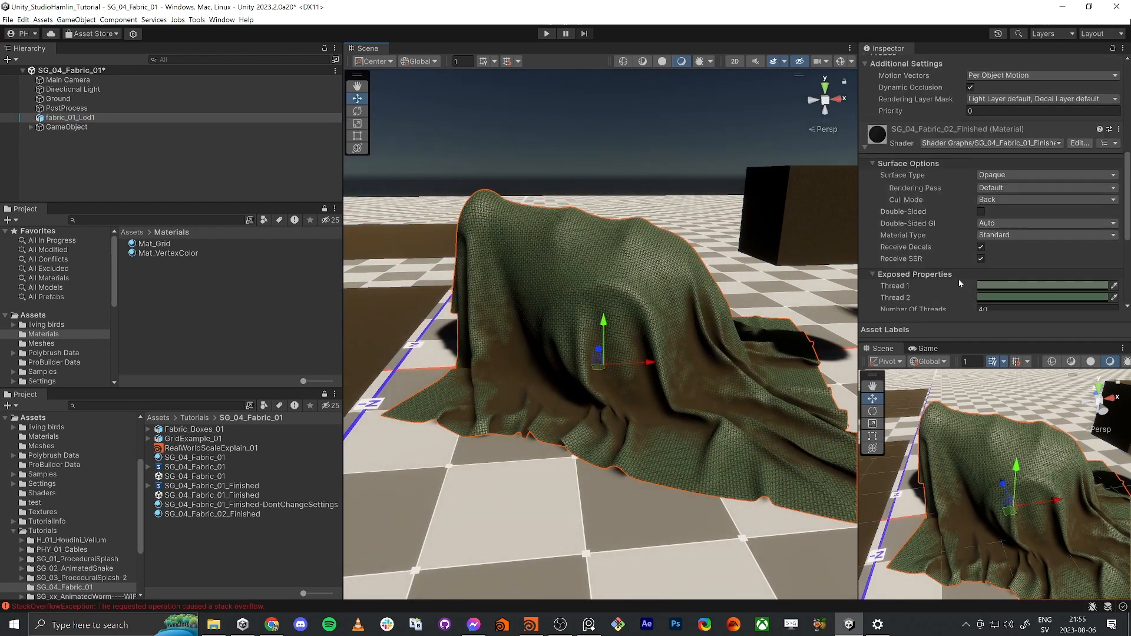
scroll(959, 282, "down", 3)
left_click_drag(939, 213, 861, 233)
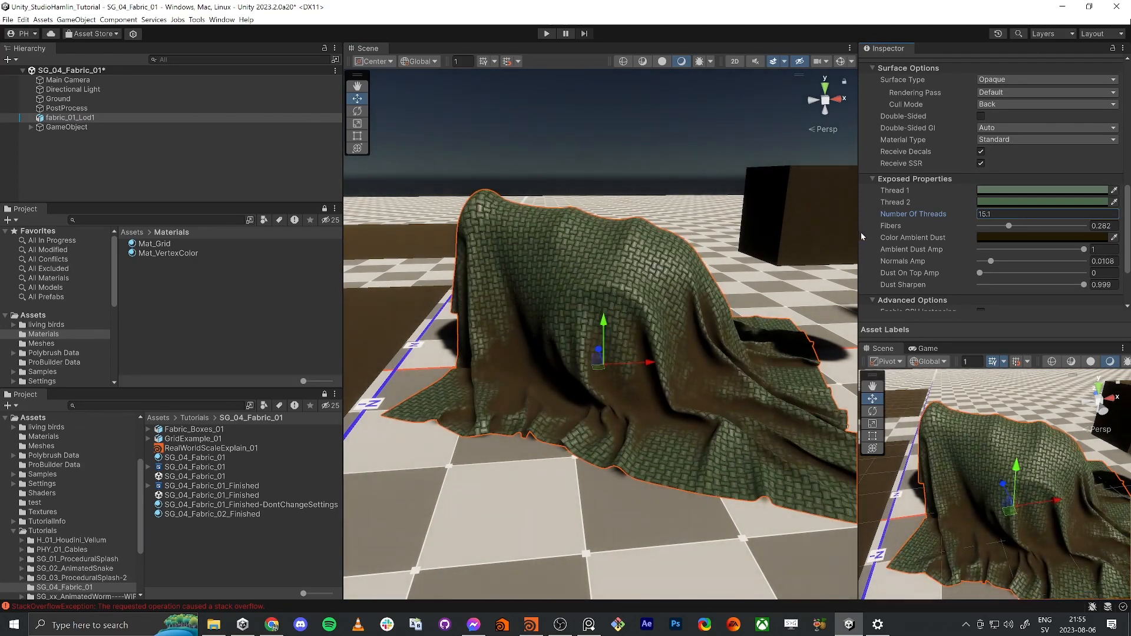
right_click_drag(627, 261, 608, 348)
key("w")
key("s")
key("w")
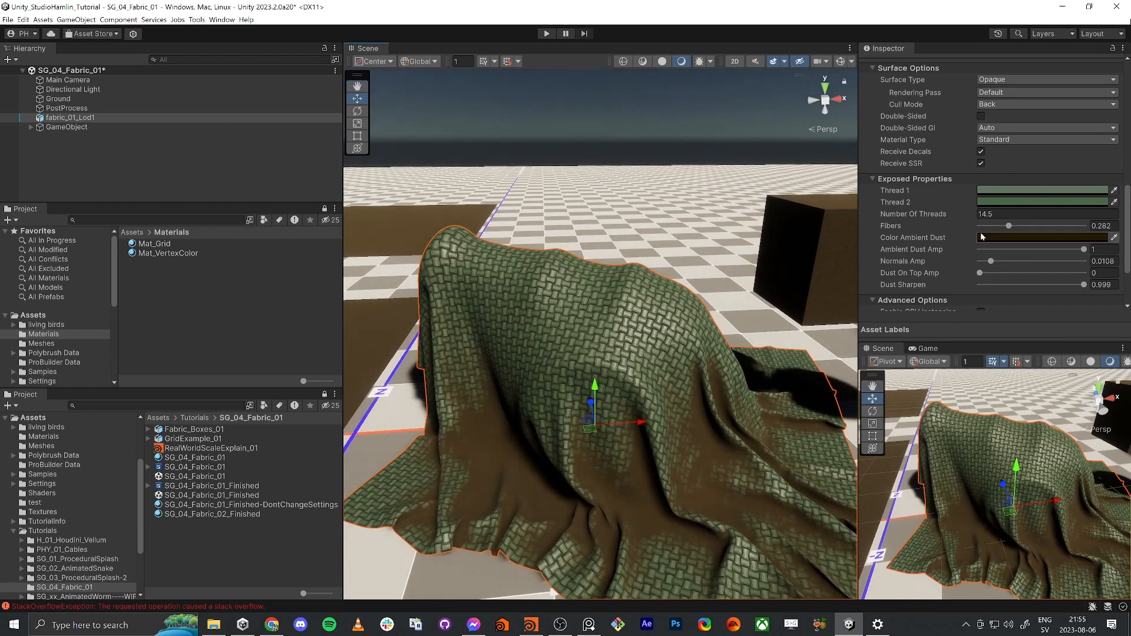
left_click_drag(1058, 257, 816, 255)
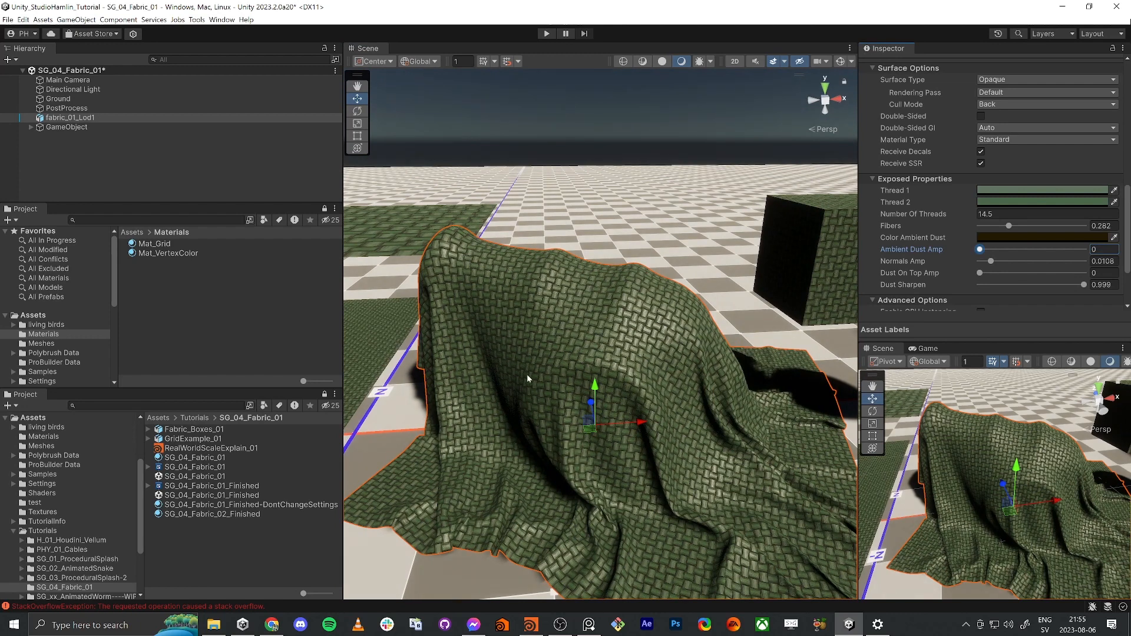
Raise GridExample_01 above the ground by setting its Y position to 0.1, with the scene seen from above
key("w")
right_click_drag(526, 374, 498, 402)
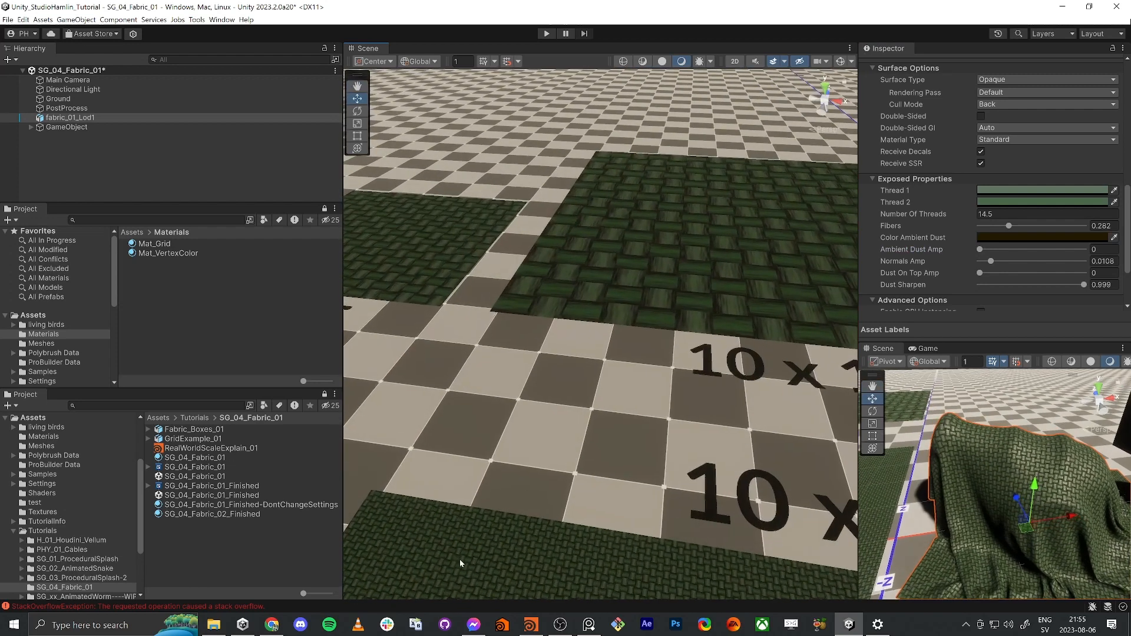
left_click(581, 297)
left_click(820, 114)
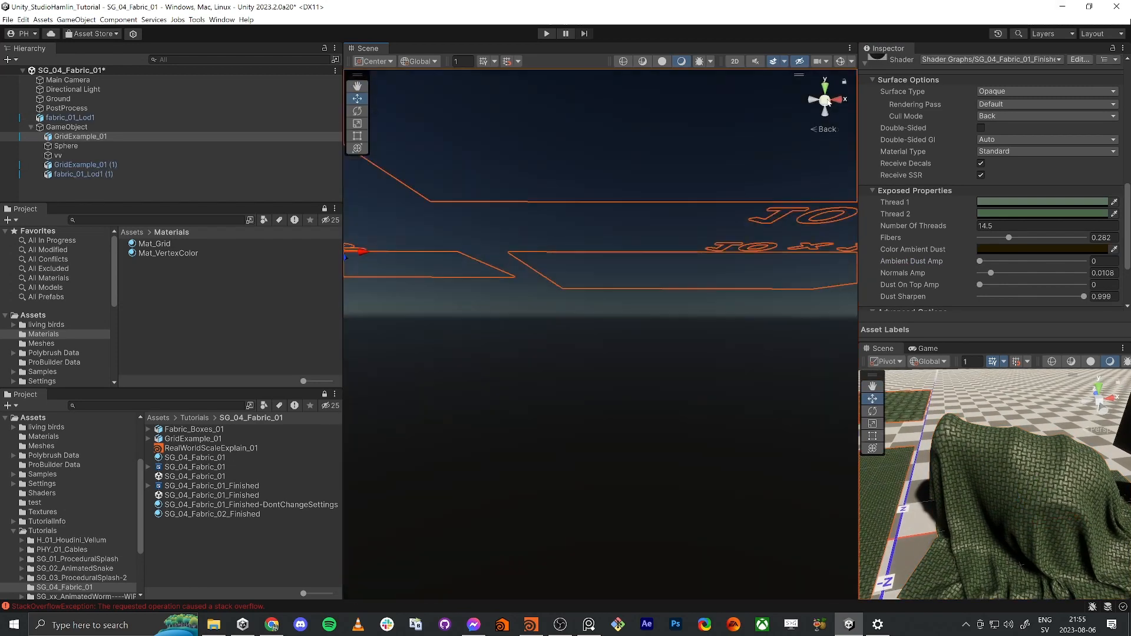
left_click(825, 88)
scroll(642, 245, "down", 10)
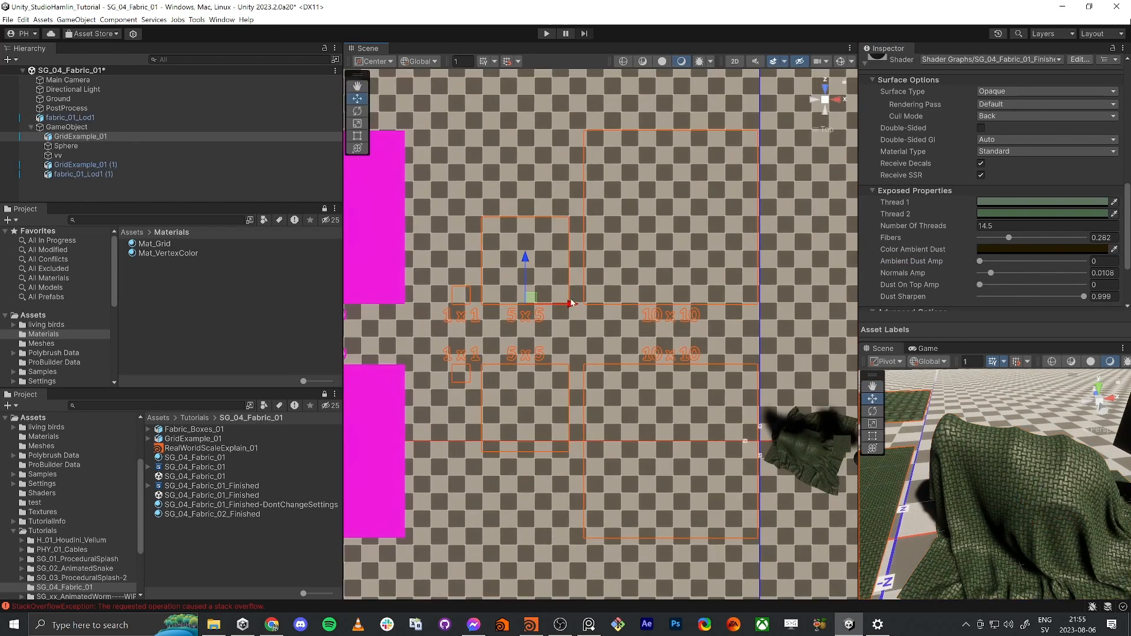
scroll(911, 217, "up", 10)
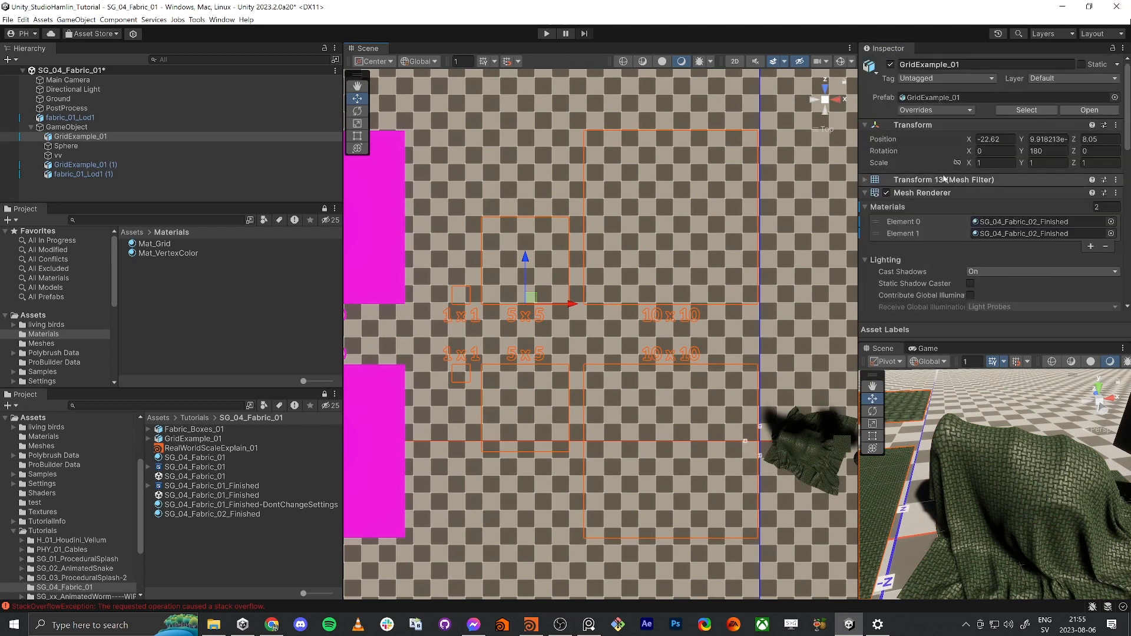
left_click(1048, 140)
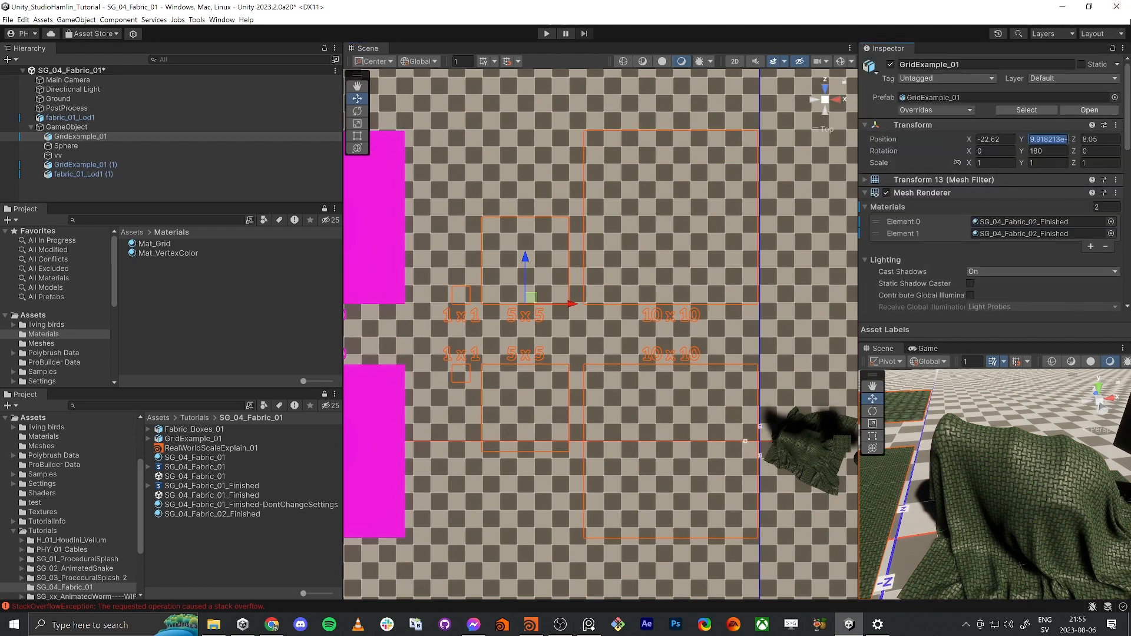
type("0.1")
key("Tab")
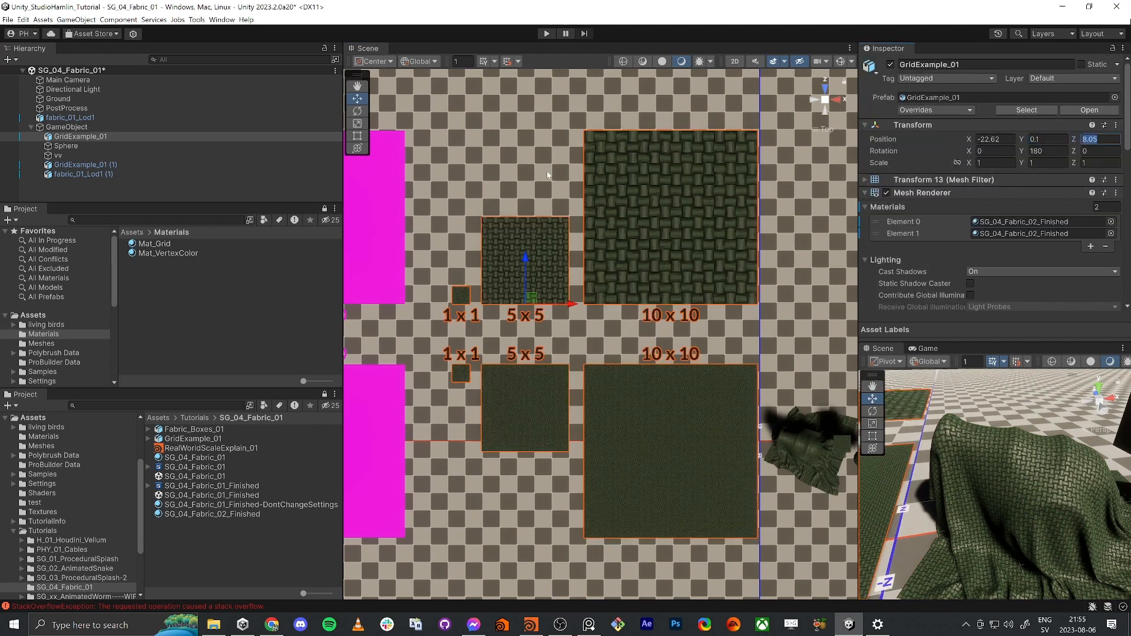
left_click(288, 193)
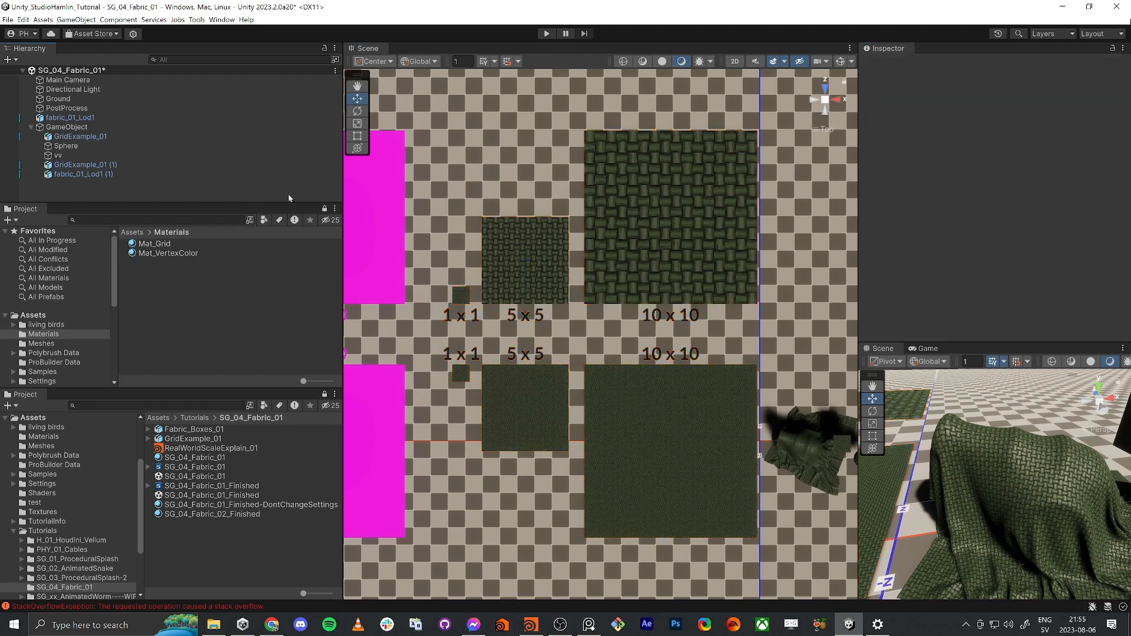
left_click(381, 249)
left_click(381, 250)
left_click(380, 249)
left_click(382, 253)
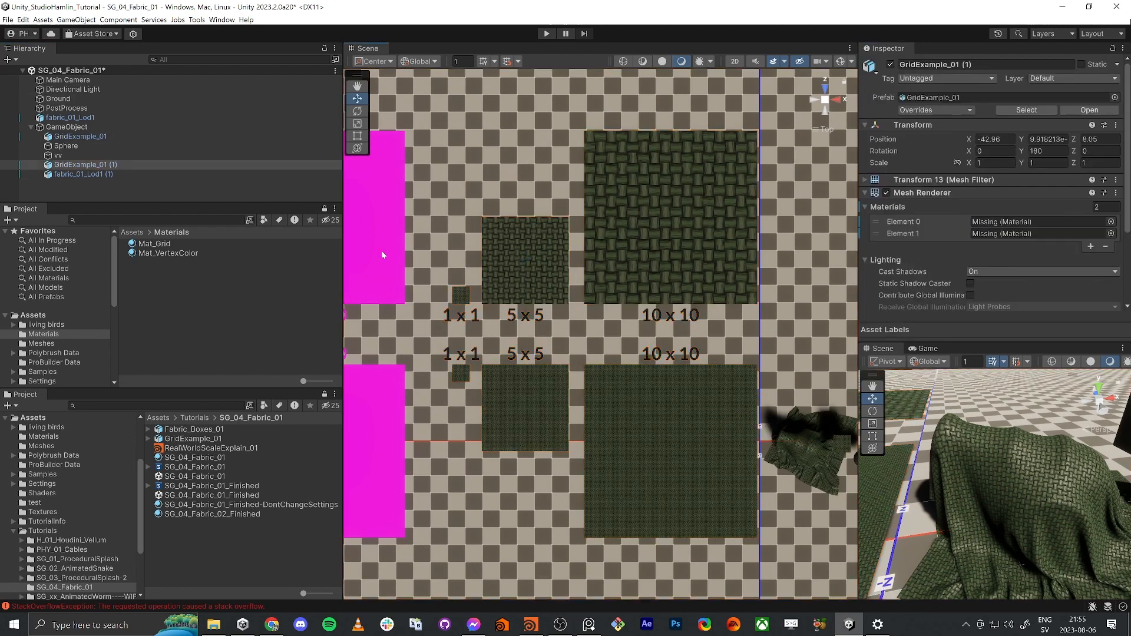
left_click_drag(382, 255, 451, 180, "alt")
left_click(451, 180)
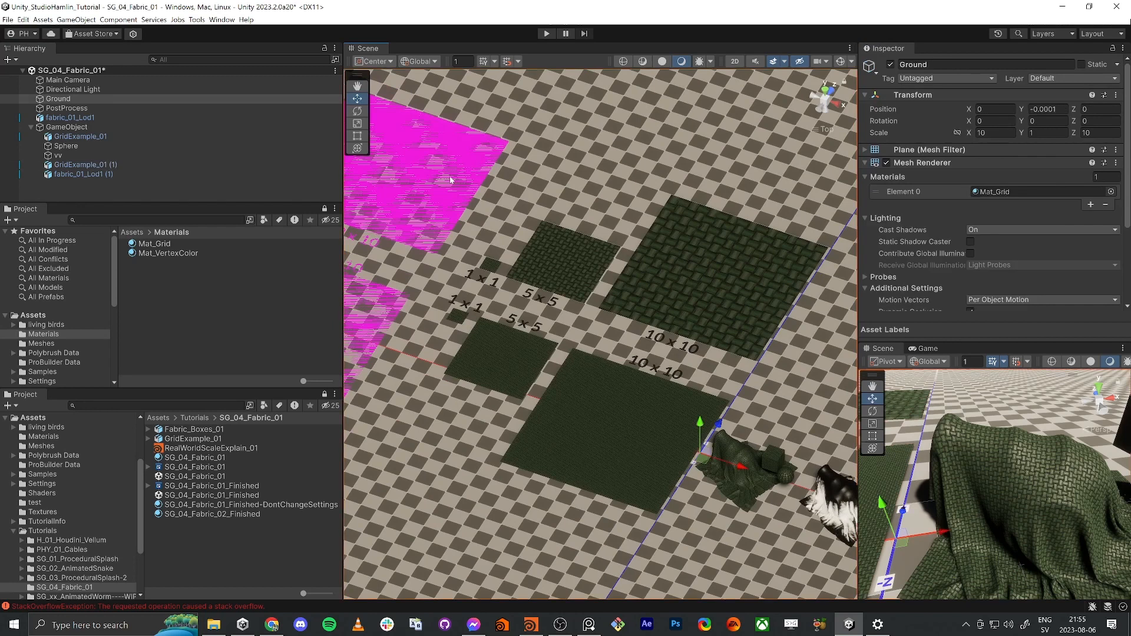
left_click(88, 165)
left_click(107, 184)
left_click(99, 175)
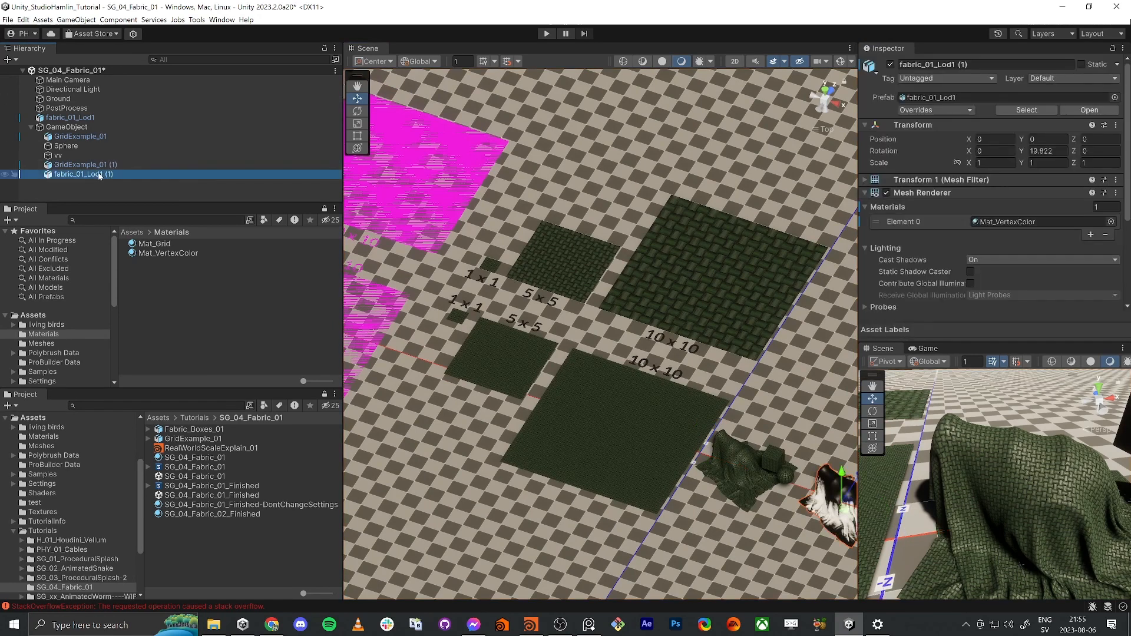
left_click_drag(430, 191, 501, 147, "alt")
Select GridExample_01 and compare the weave scale on its 1 x 1, 5 x 5 and 10 x 10 squares from above
left_click(85, 137)
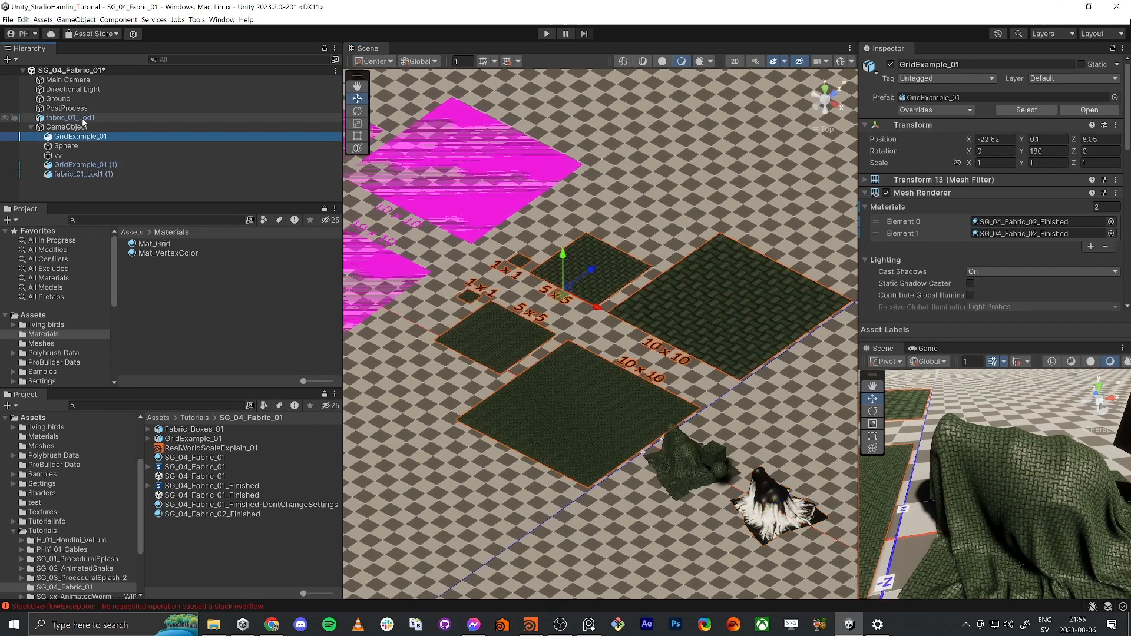
left_click_drag(499, 204, 548, 227, "alt")
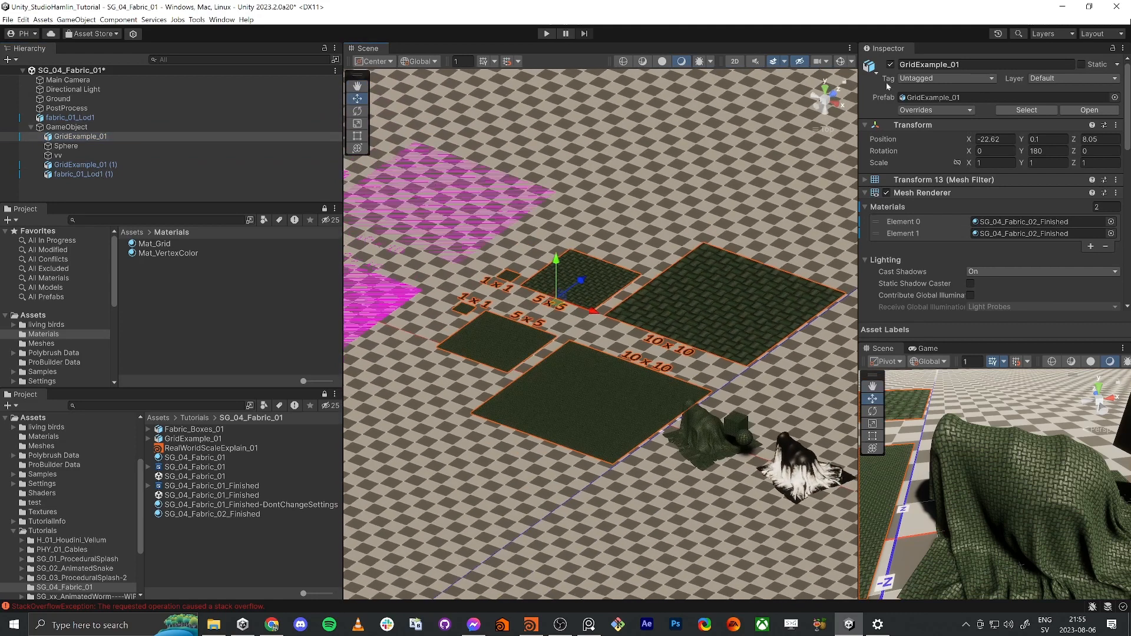
left_click(823, 113)
left_click(825, 88)
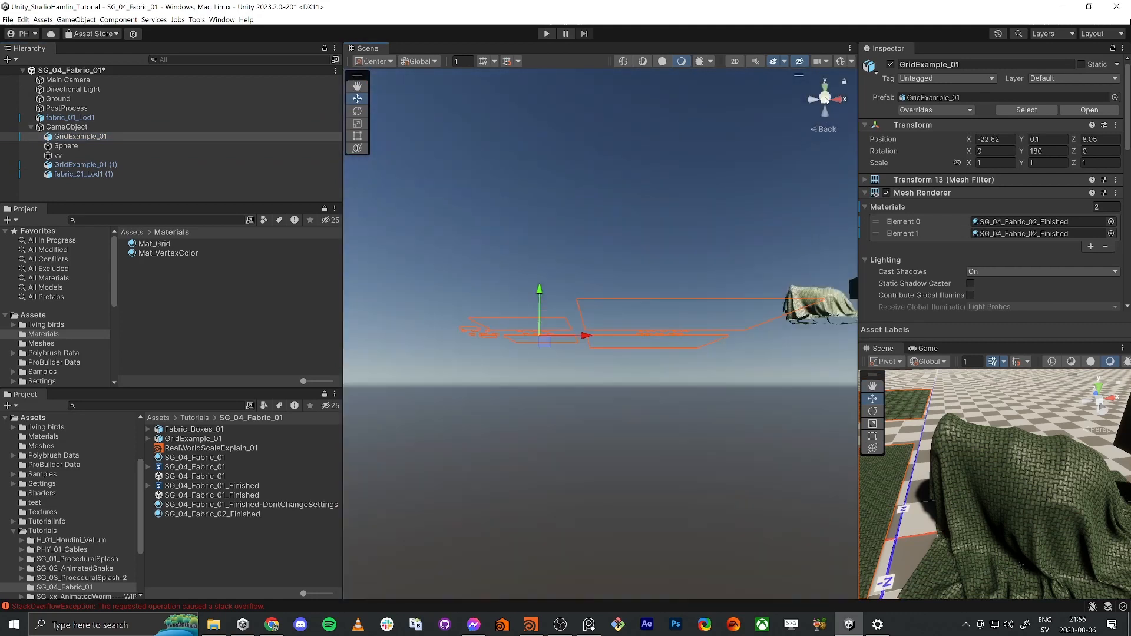
left_click(826, 88)
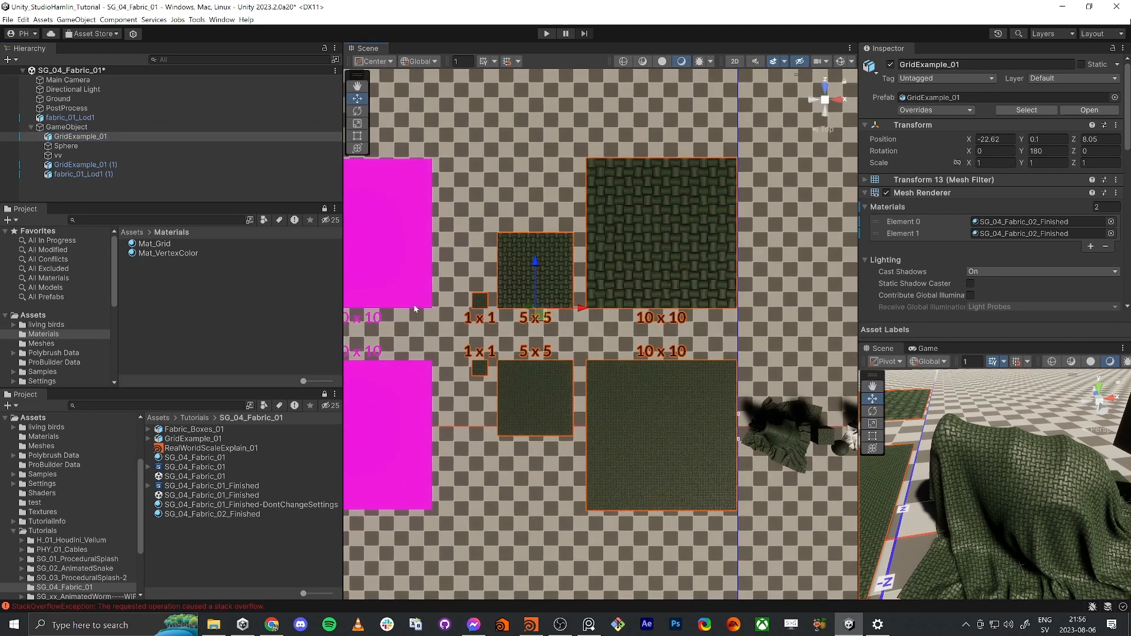
scroll(649, 382, "up", 3)
scroll(638, 362, "up", 1)
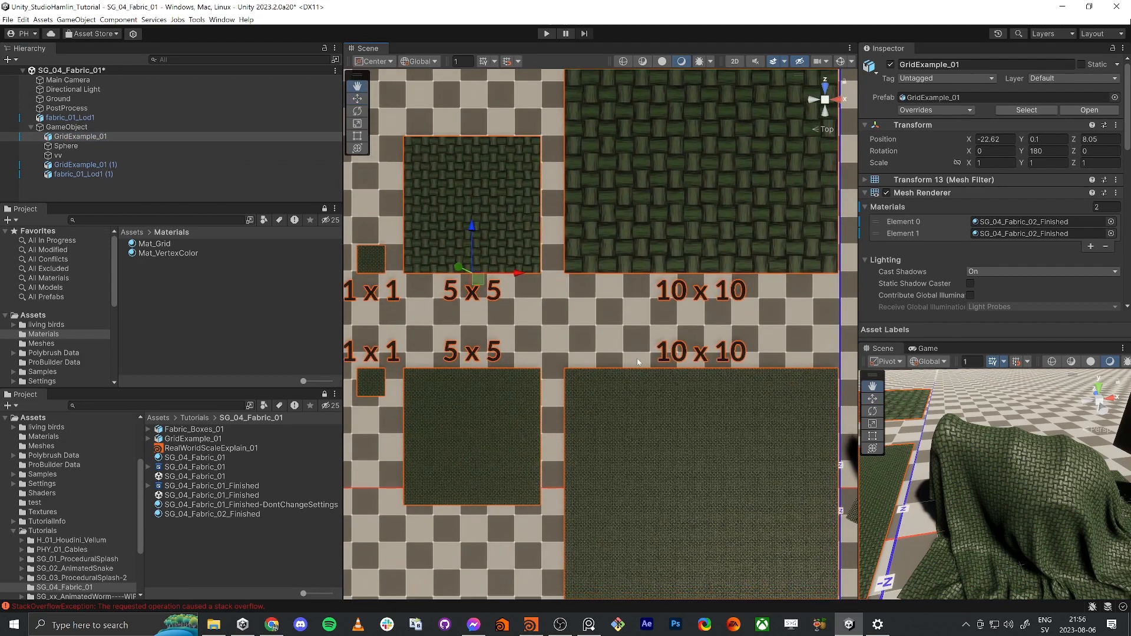
middle_click_drag(638, 362, 648, 345)
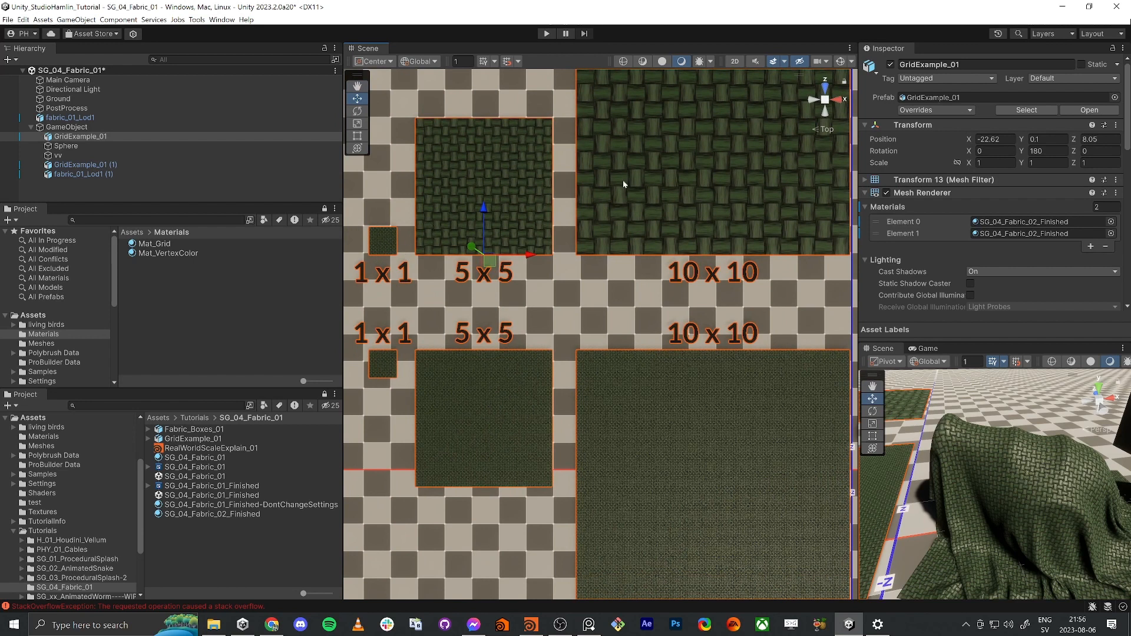
key("f")
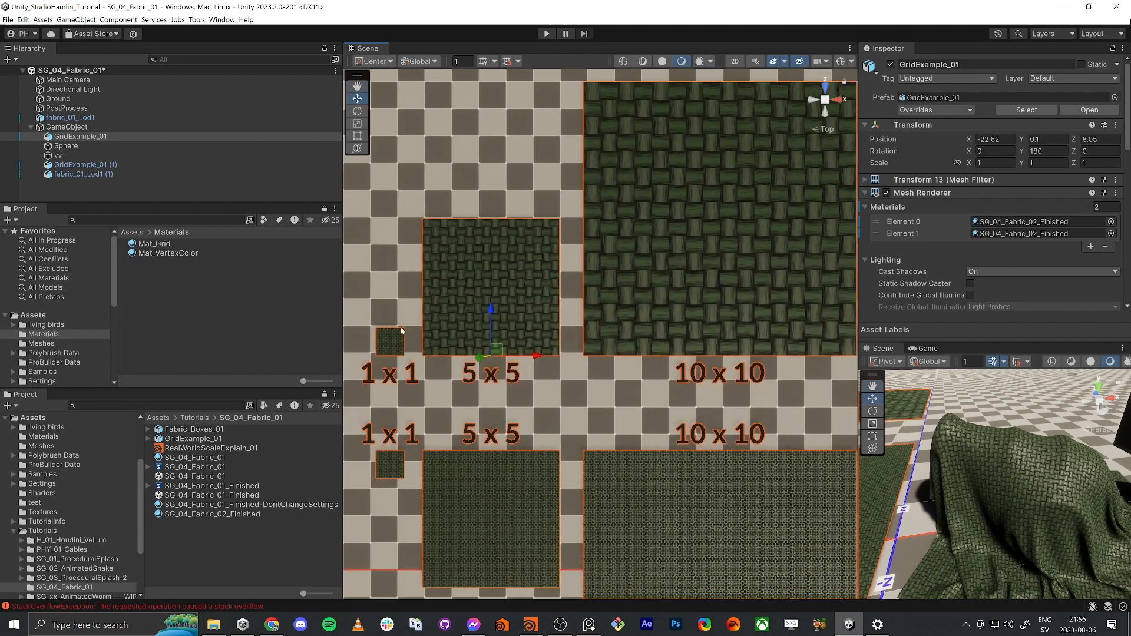
Switch to Houdini and display the grid2 node in the UV view
key("alt+Tab")
key("alt+Tab")
key("alt+Tab")
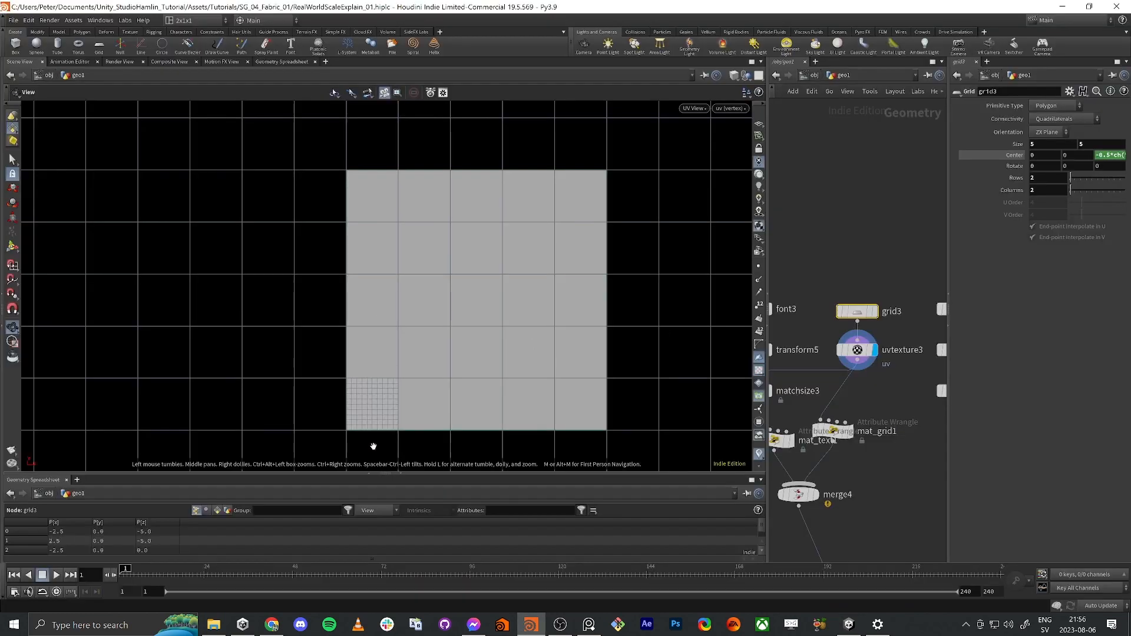
scroll(345, 390, "up", 1)
middle_click_drag(783, 227, 720, 311)
scroll(922, 209, "down", 3)
scroll(795, 306, "up", 5)
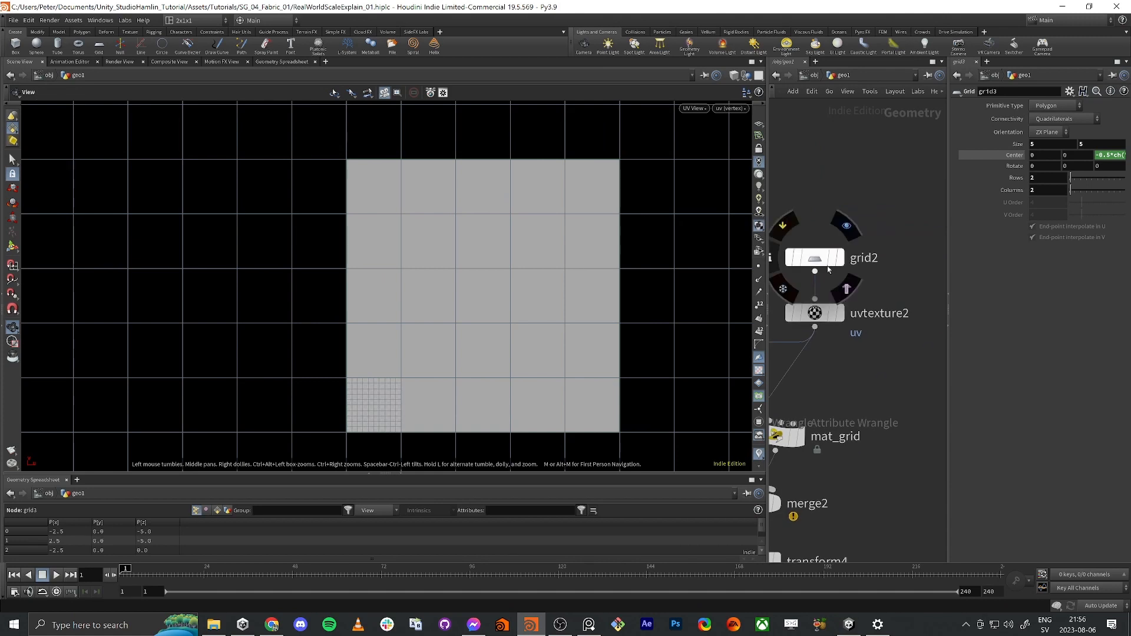
left_click(846, 228)
middle_click_drag(367, 391, 384, 313)
scroll(389, 318, "up", 7)
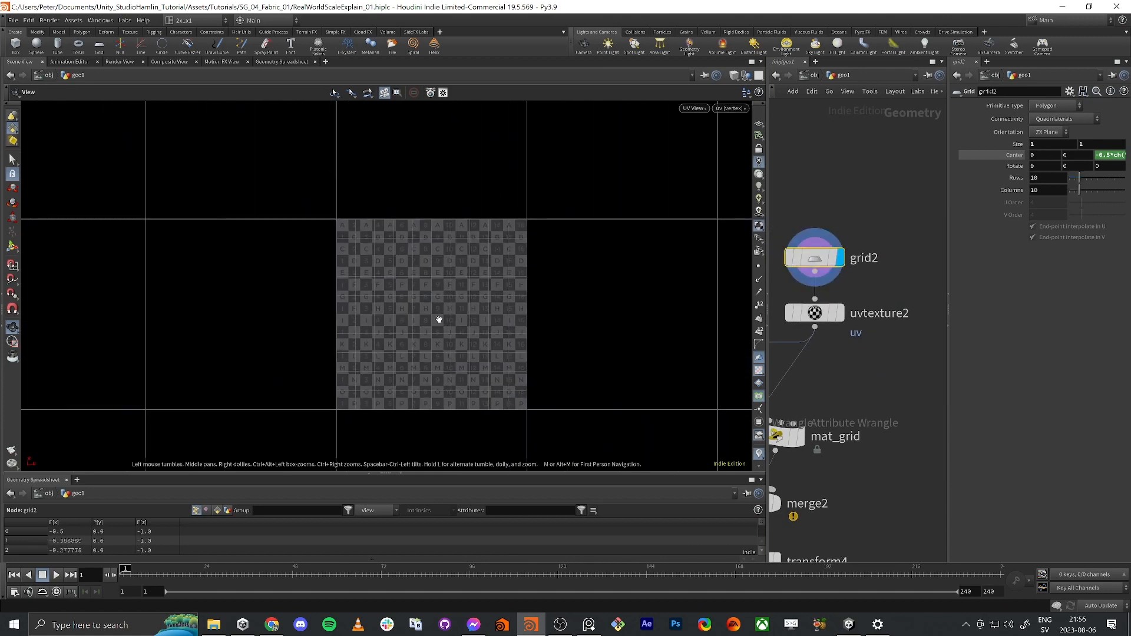
Display the uvtexture2 node to examine the grid's UV layout, and switch back to Unity
left_click(839, 313)
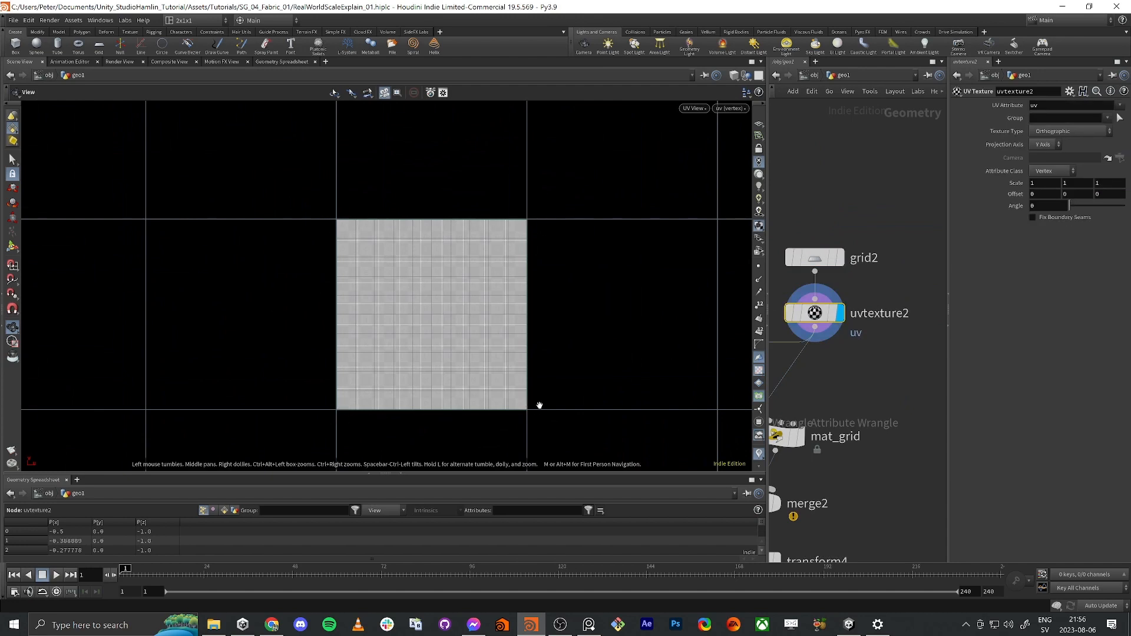
middle_click_drag(805, 361, 837, 343)
key("alt+Tab")
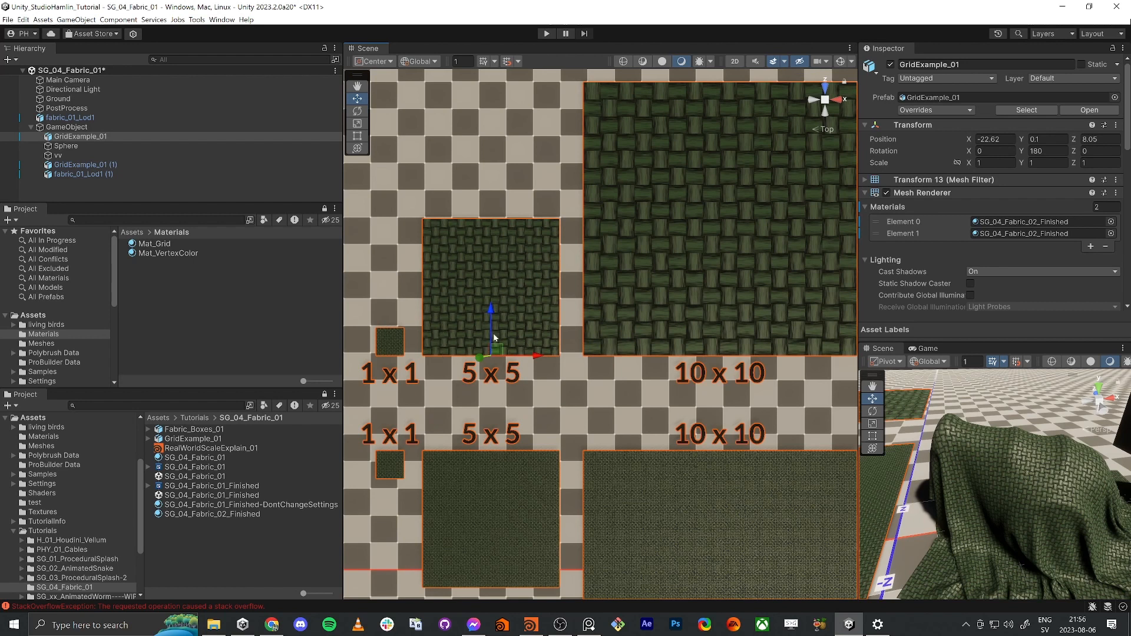
Switch to Houdini and display the uvtexture3 node to examine its grid's UV layout
key("alt+Tab")
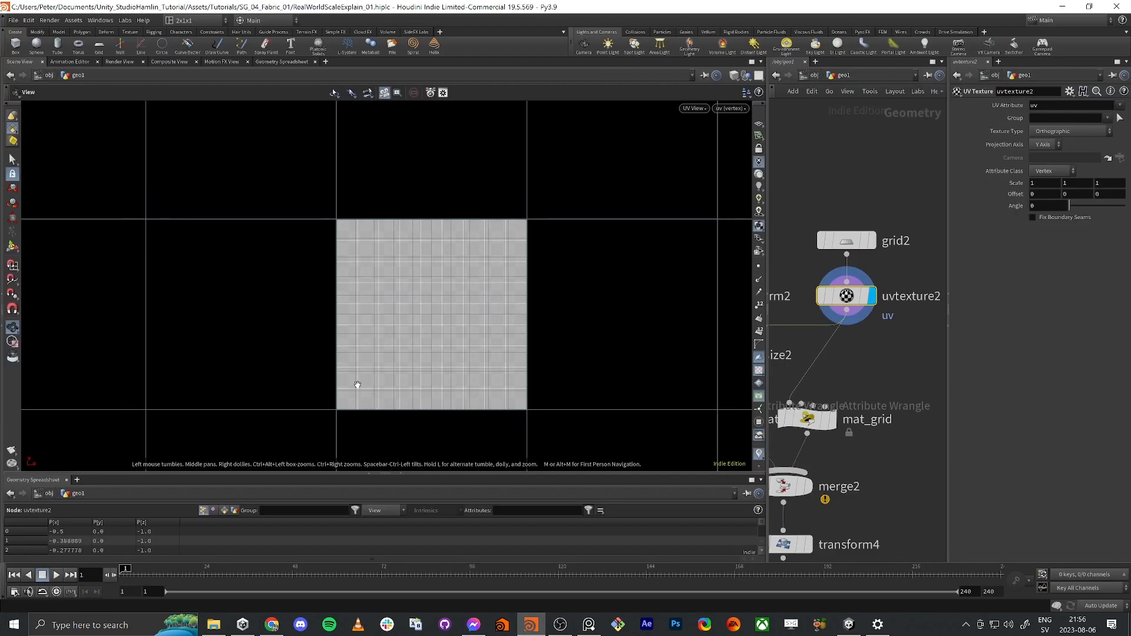
scroll(483, 347, "down", 4)
scroll(482, 343, "down", 5)
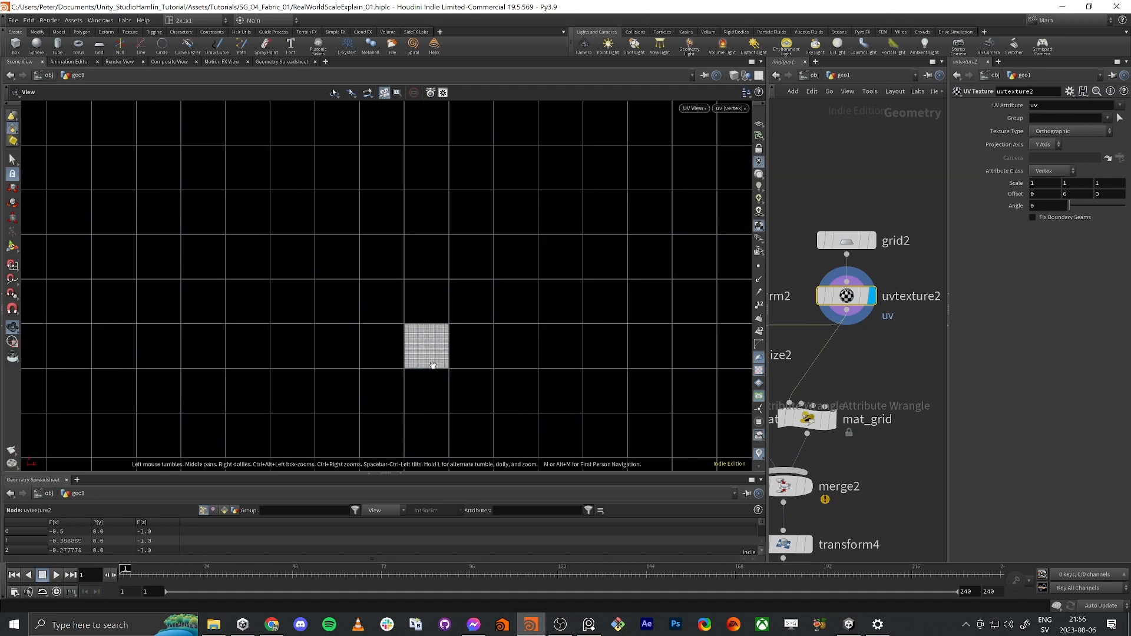
scroll(803, 373, "down", 4)
middle_click_drag(867, 366, 742, 380)
scroll(925, 328, "up", 4)
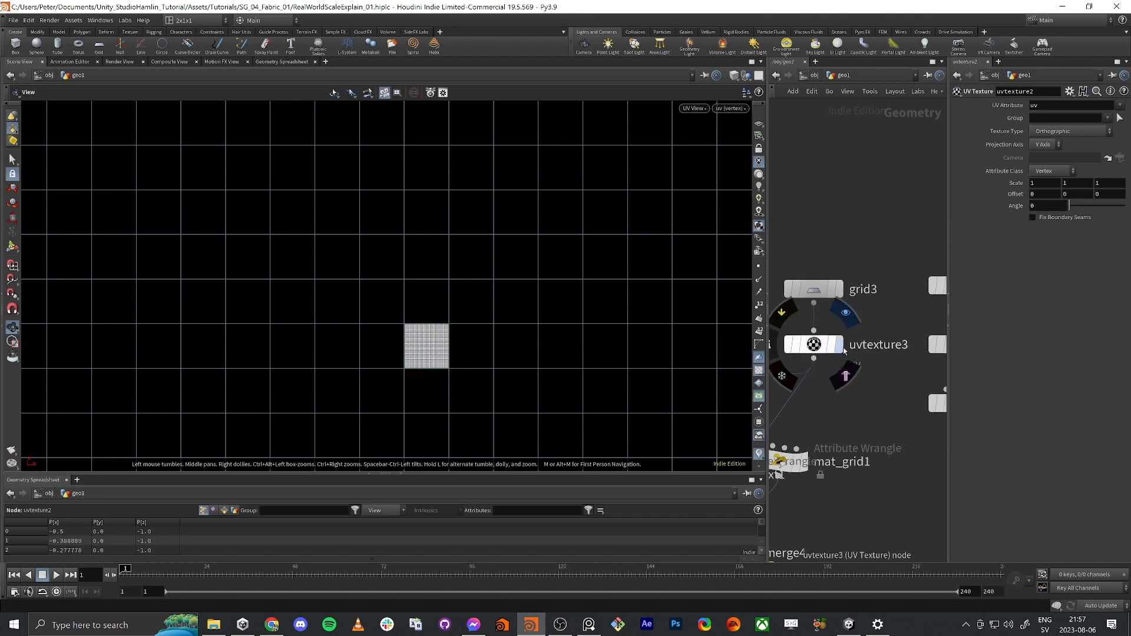
left_click(843, 348)
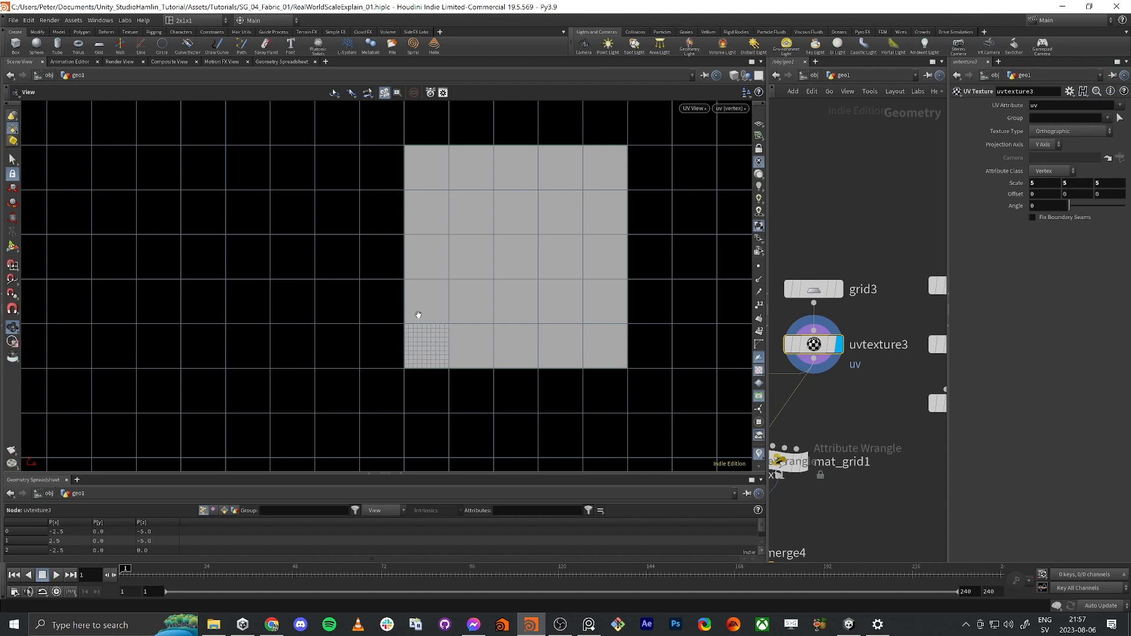
Display the uvtexture1 node in the UV view and select grid1 to check its size
scroll(453, 359, "down", 2)
scroll(859, 345, "down", 4)
middle_click_drag(883, 205, 820, 179)
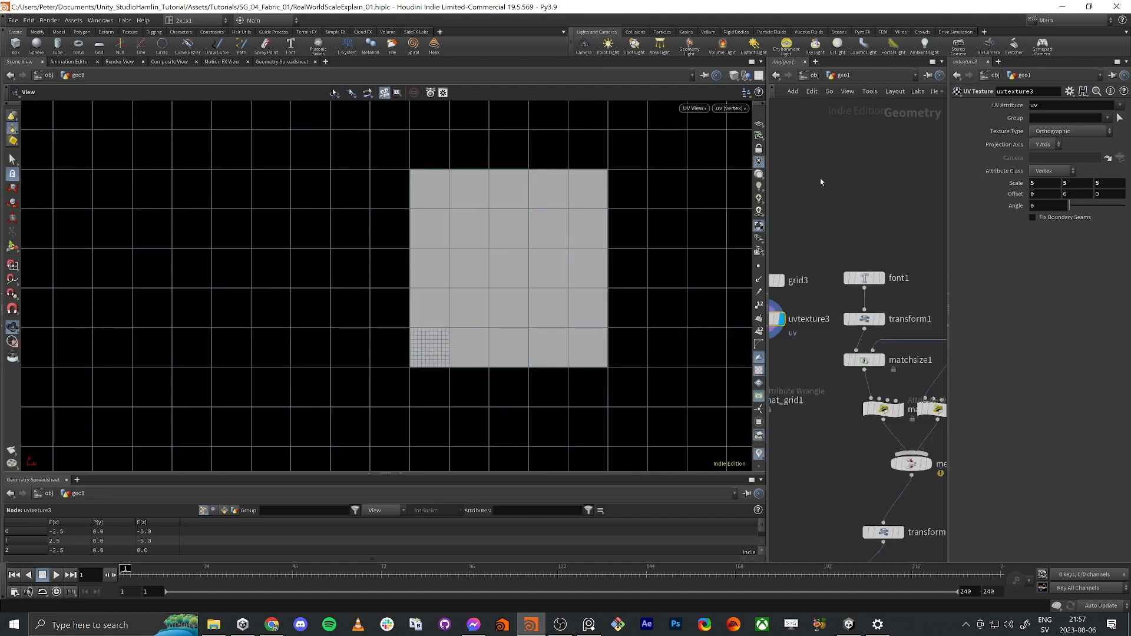
middle_click_drag(931, 283, 823, 278)
scroll(824, 278, "up", 4)
left_click(854, 320)
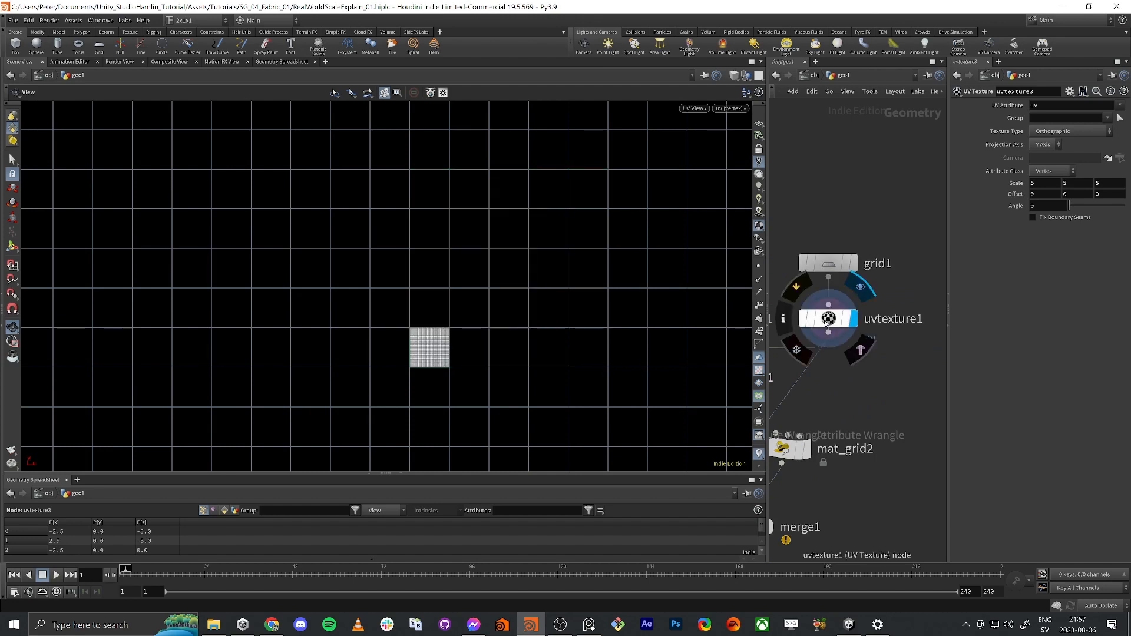
left_click(830, 267)
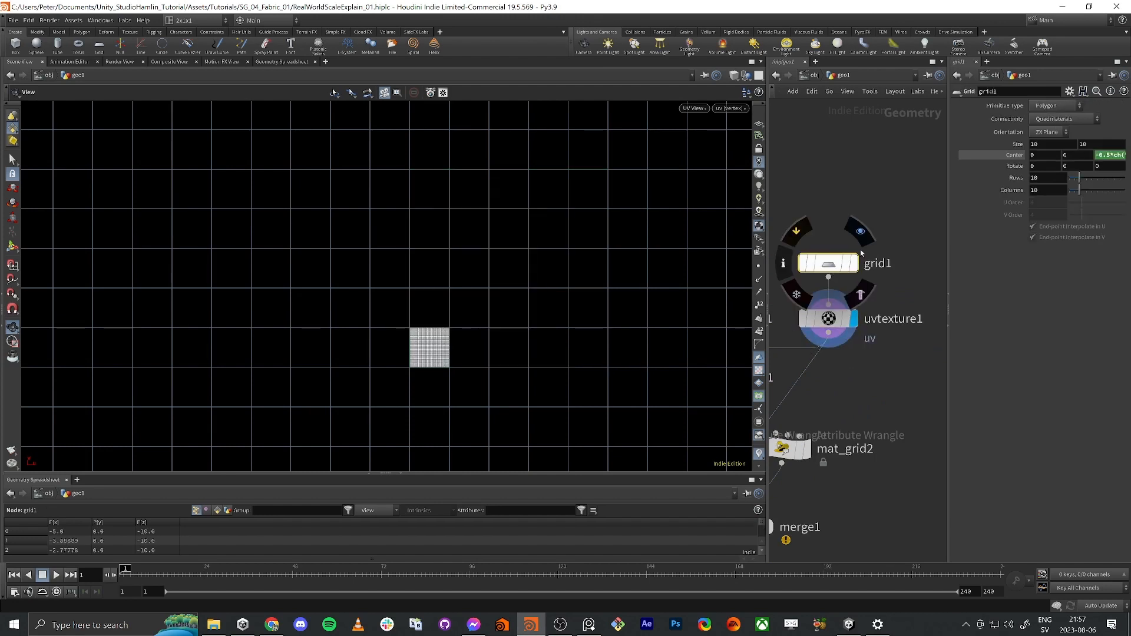
Set the uvtexture1 node's Scale to 10, 10, 10 and frame the whole grid in the UV view
left_click(836, 319)
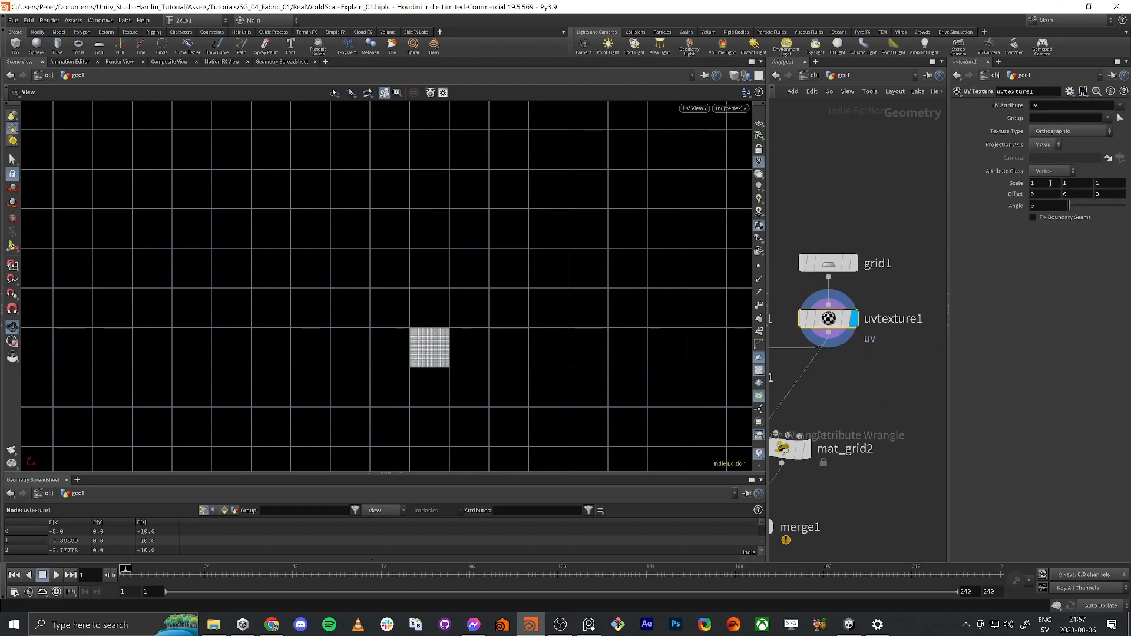
type("10")
key("Tab")
type("10")
key("Tab")
type("10")
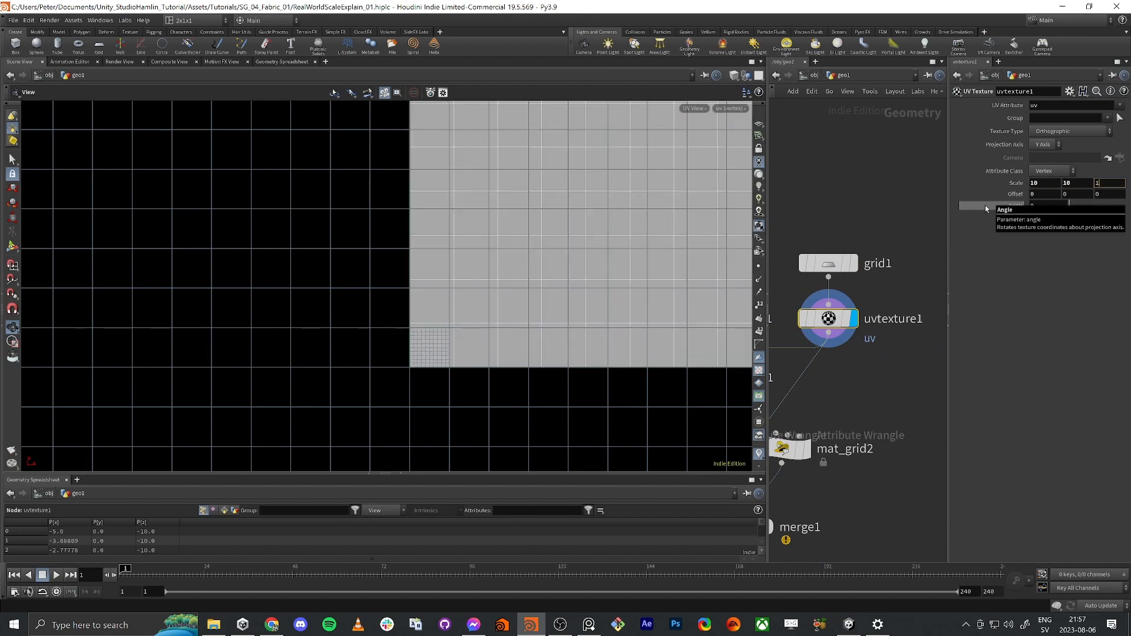
key("Tab")
key("h")
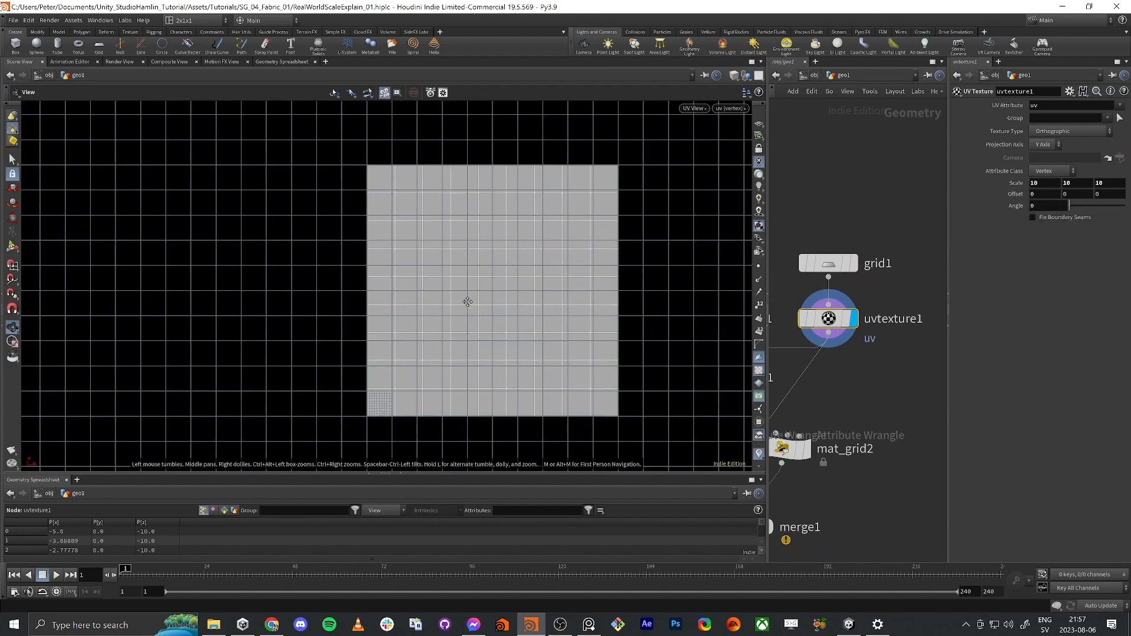
Switch to Unity and compare the weave scale between the upper and lower rows of 1 x 1, 5 x 5 and 10 x 10 squares
key("alt+Tab")
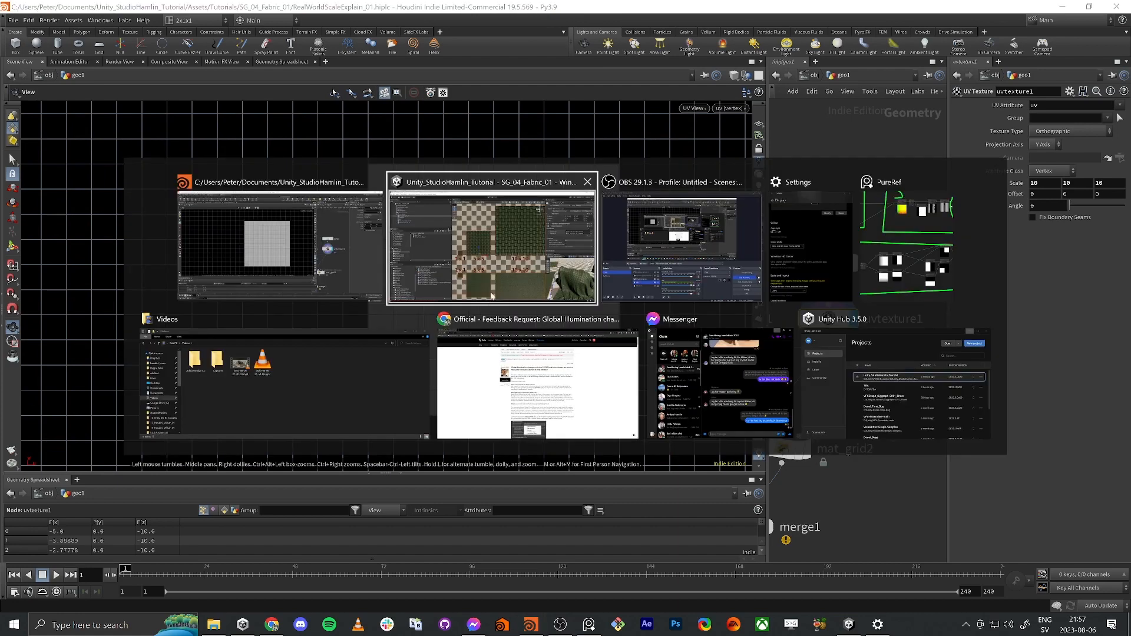
middle_click_drag(586, 411, 552, 268)
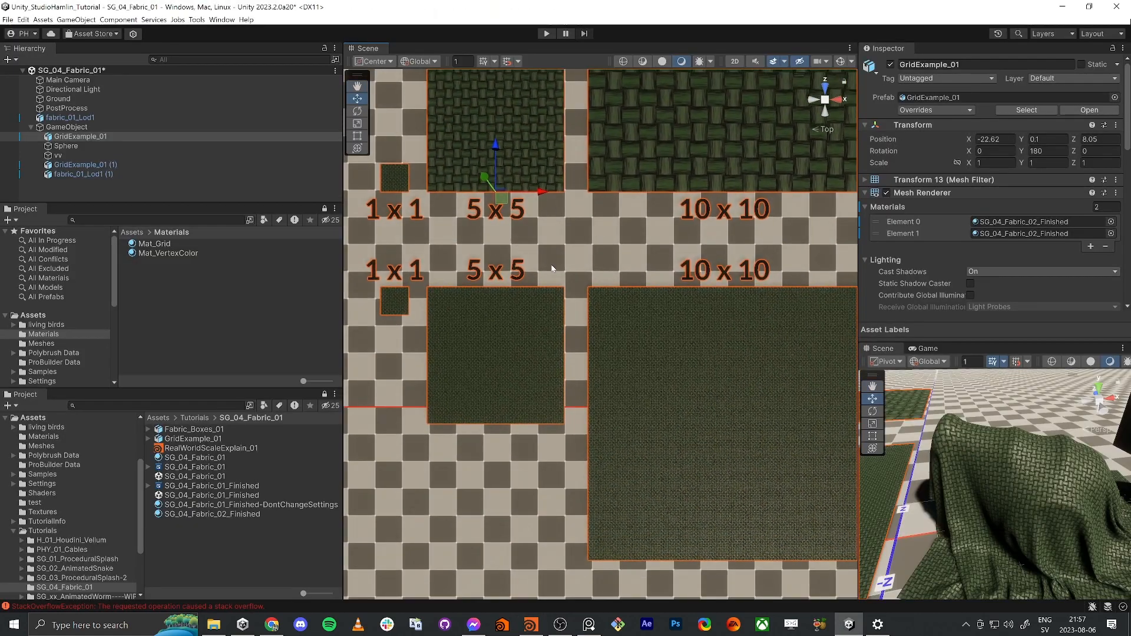
scroll(430, 305, "up", 7)
middle_click_drag(435, 303, 605, 262)
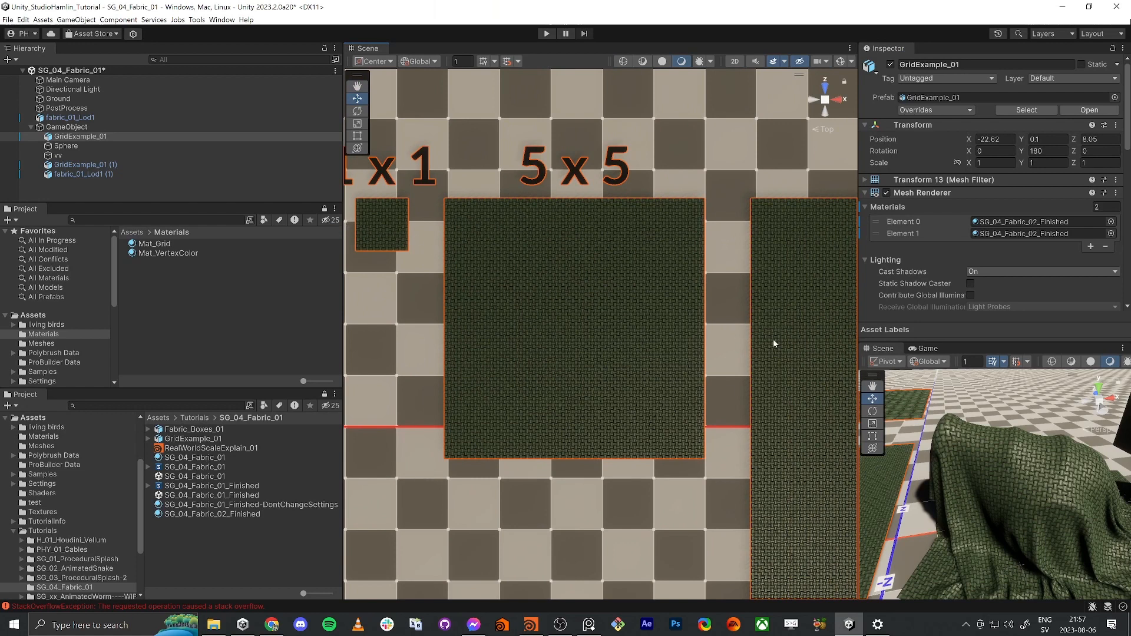
scroll(646, 131, "down", 9)
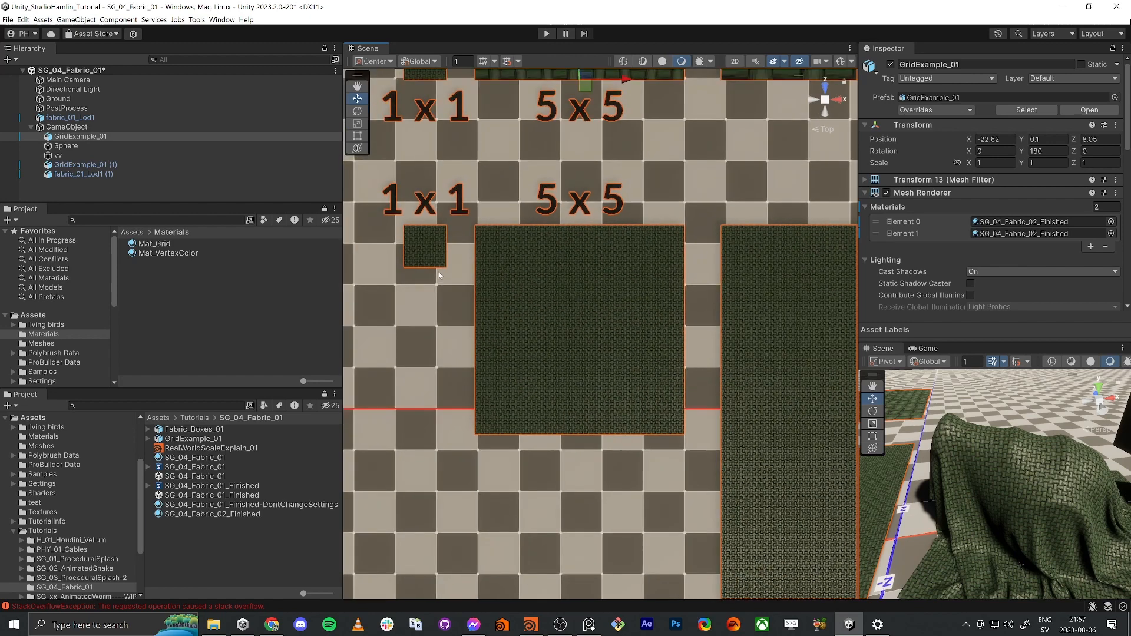
middle_click_drag(648, 128, 527, 403)
scroll(526, 402, "down", 4)
scroll(527, 403, "up", 3)
scroll(526, 403, "down", 1)
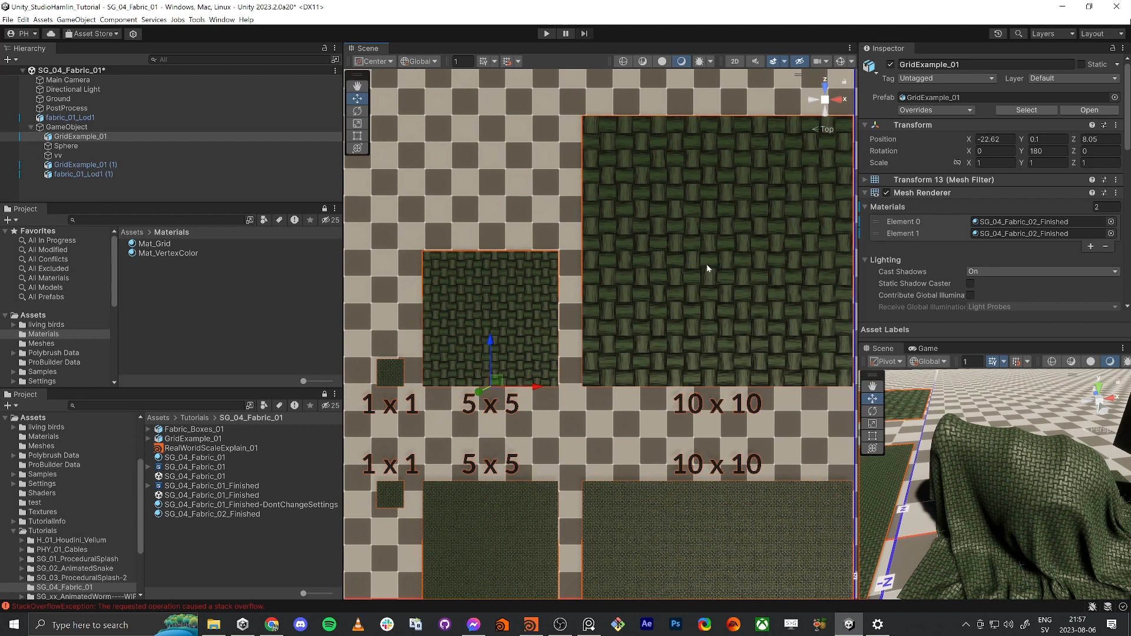
middle_click_drag(490, 539, 523, 326)
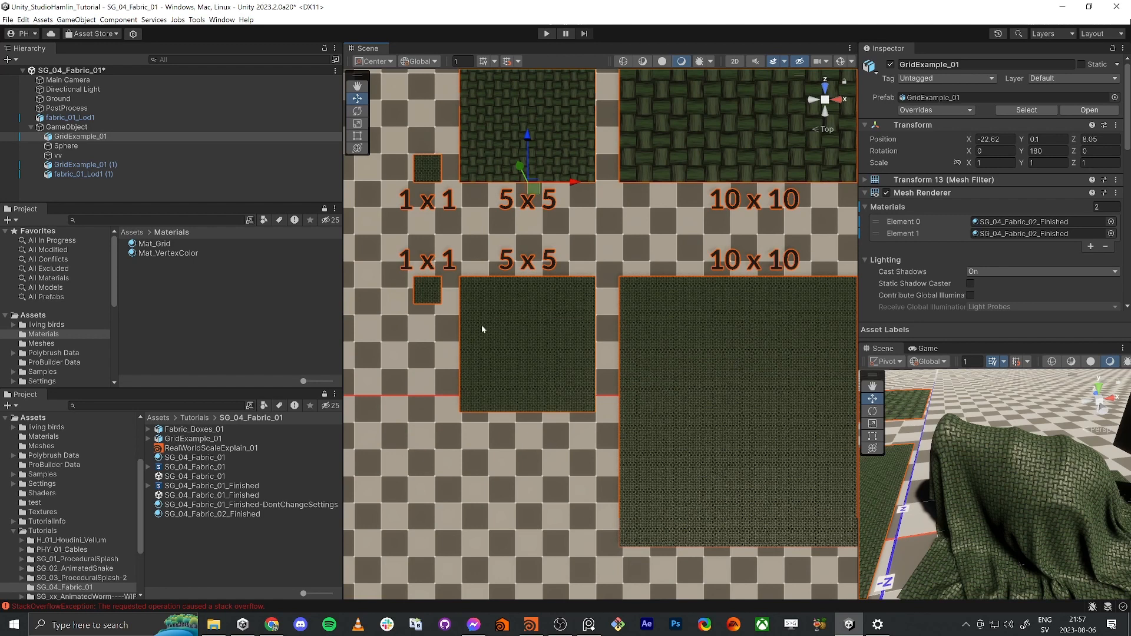
middle_click_drag(496, 312, 693, 353)
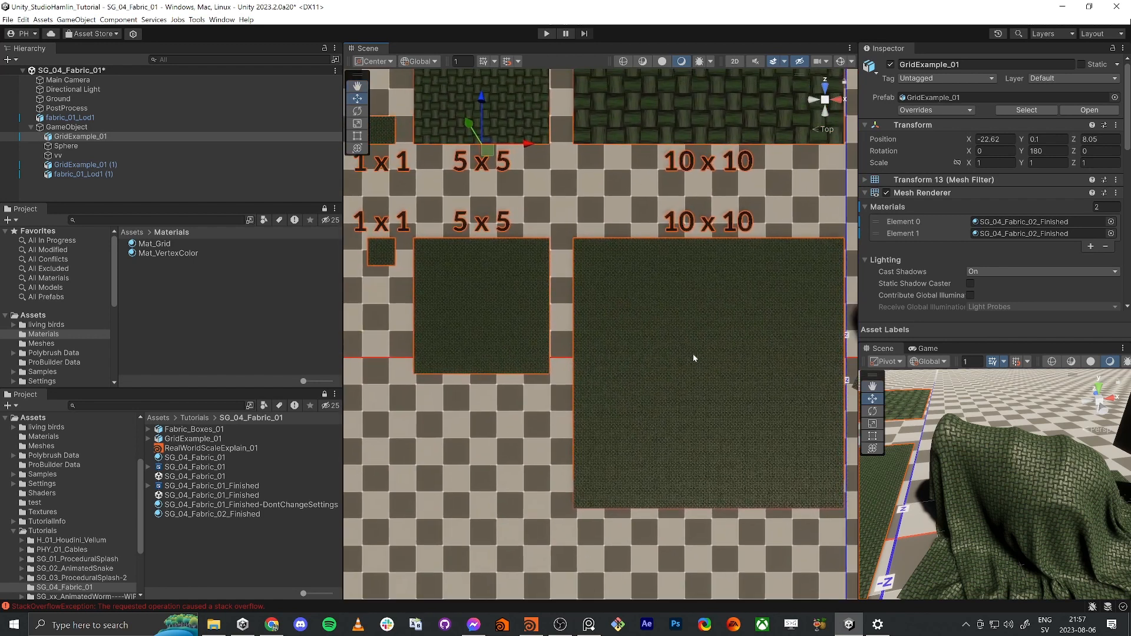
Set the fabric material's Number Of Threads to 5.5 to compare the weave on both rows, and return it to 14.5
scroll(964, 270, "down", 5)
scroll(964, 270, "down", 5)
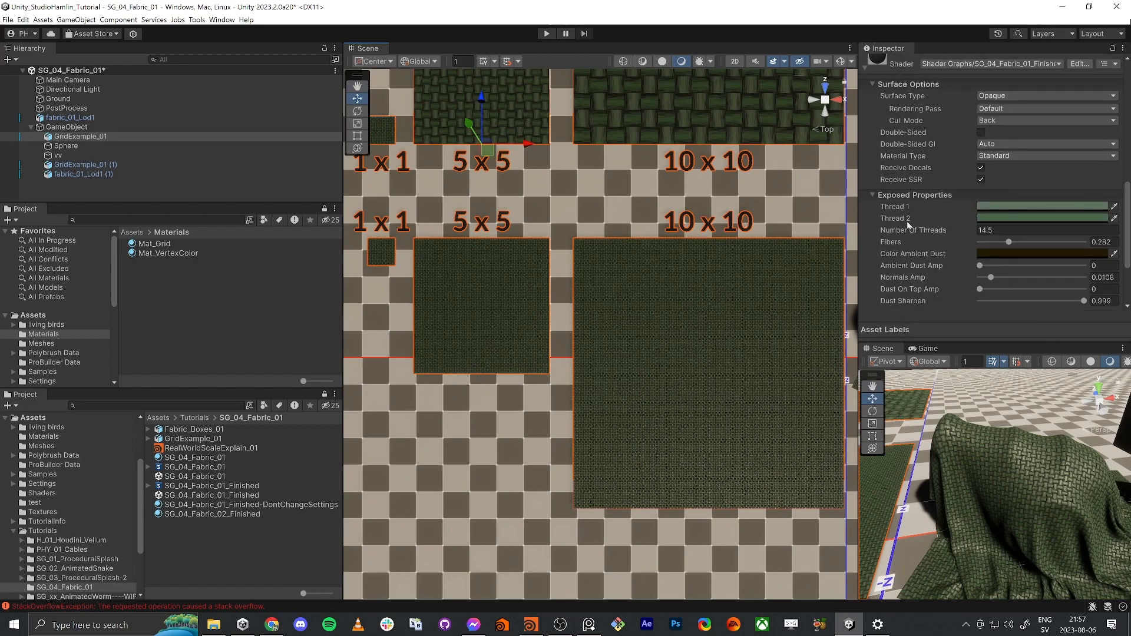
left_click_drag(909, 225, 881, 251)
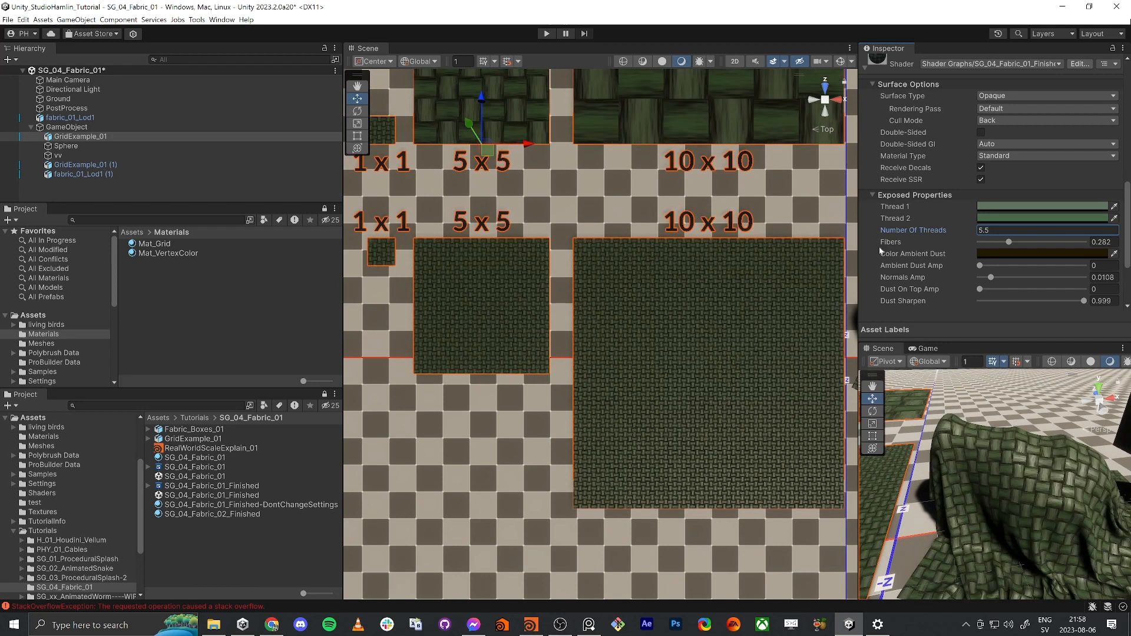
middle_click_drag(584, 322, 604, 382)
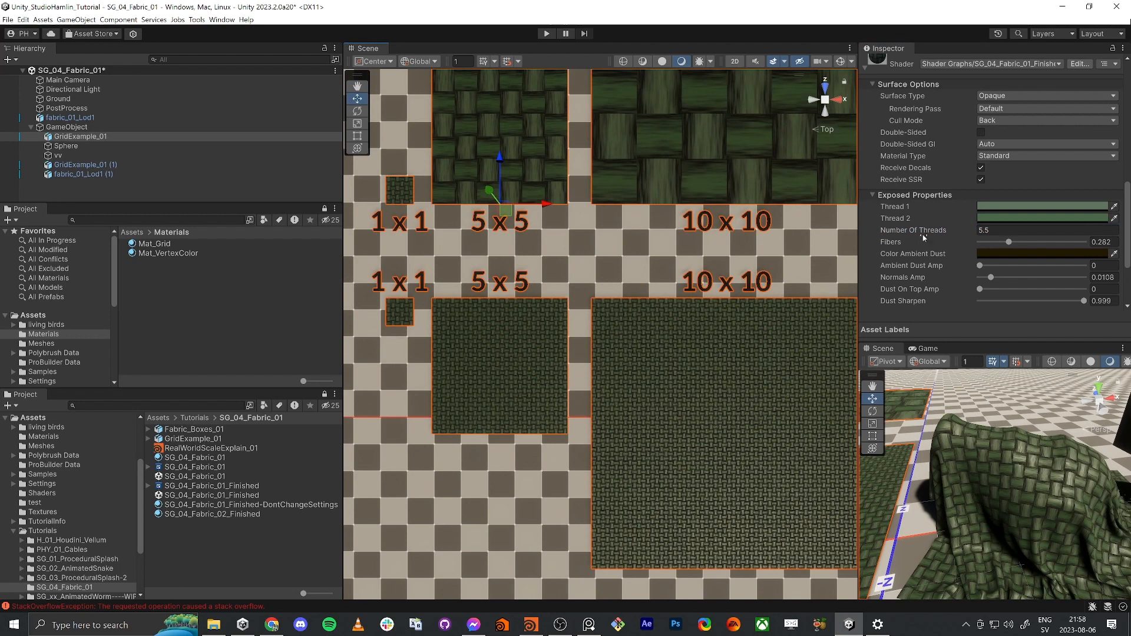
left_click_drag(923, 238, 942, 236)
Delete GridExample_01 (1) from the scene, and undo the deletion
scroll(692, 325, "down", 4)
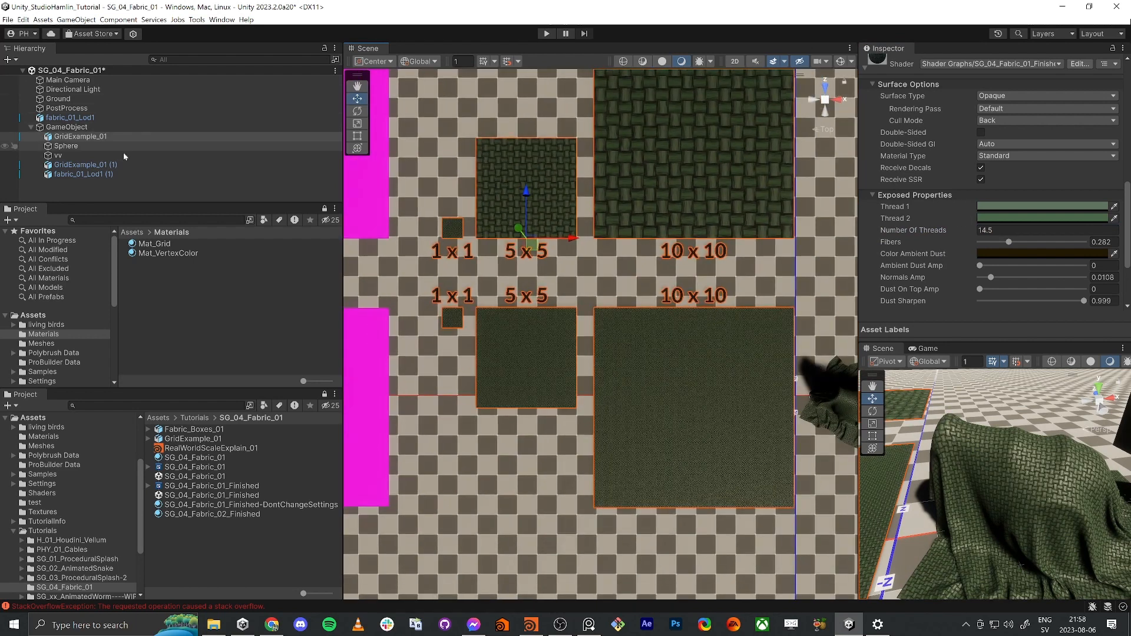
left_click(66, 147)
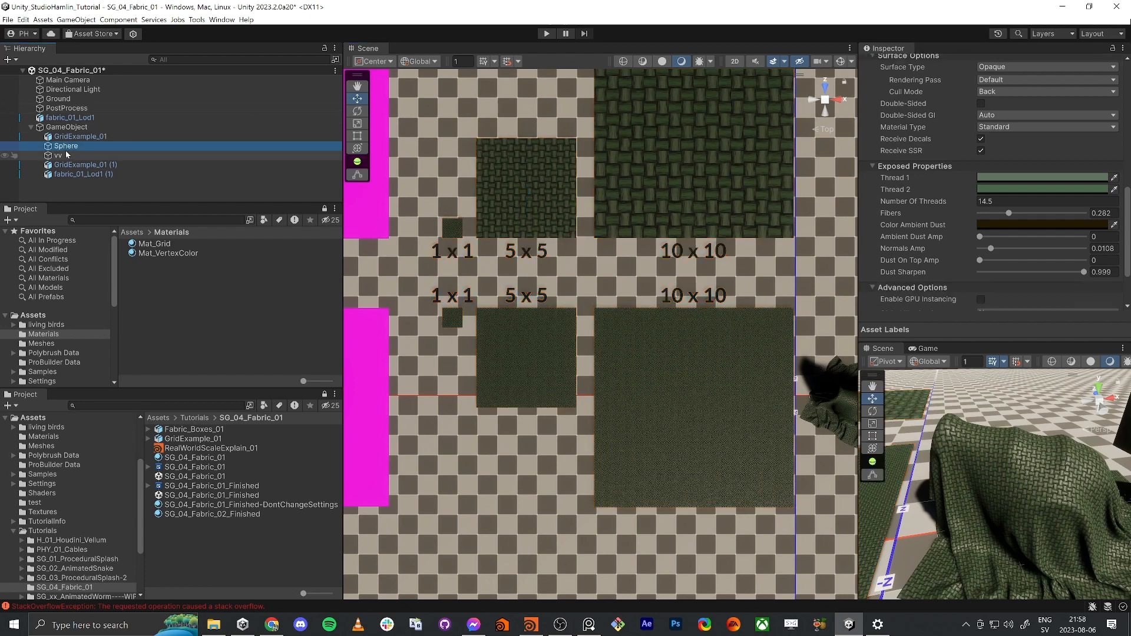
left_click(63, 155)
right_click_drag(577, 301, 551, 277)
left_click(90, 165)
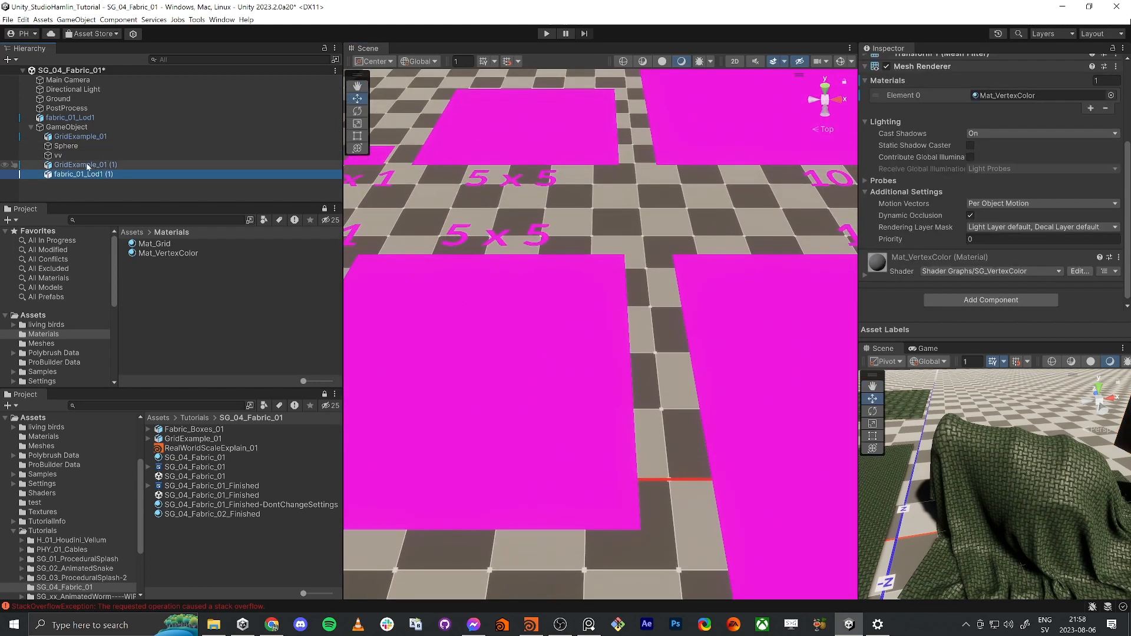
key("Delete")
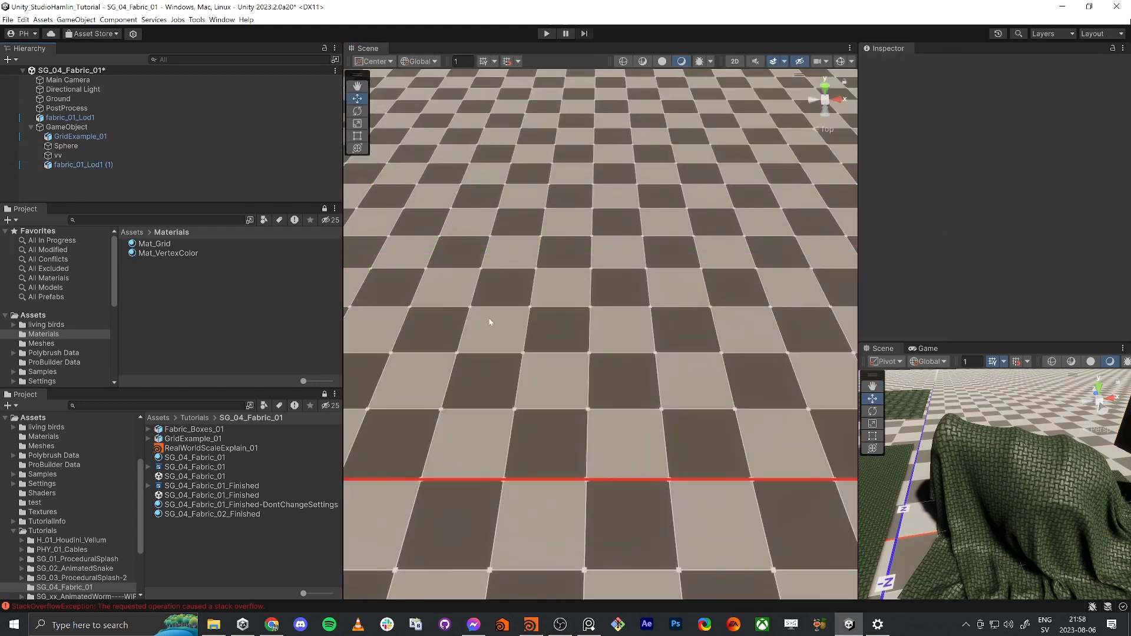
right_click_drag(492, 320, 728, 247)
key("ctrl+z")
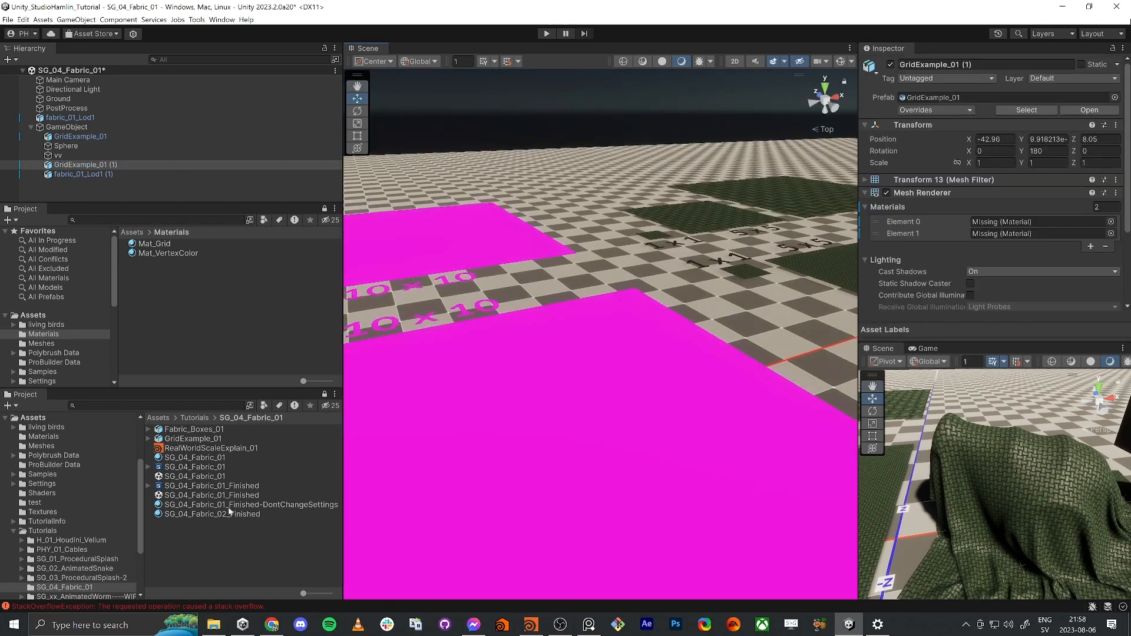
Assign the SG_04_Fabric_01_Finished-DontChangeSettings material to the squares of GridExample_01 (1), and view the draped fabric up close
left_click_drag(228, 506, 508, 404)
right_click_drag(508, 405, 433, 429)
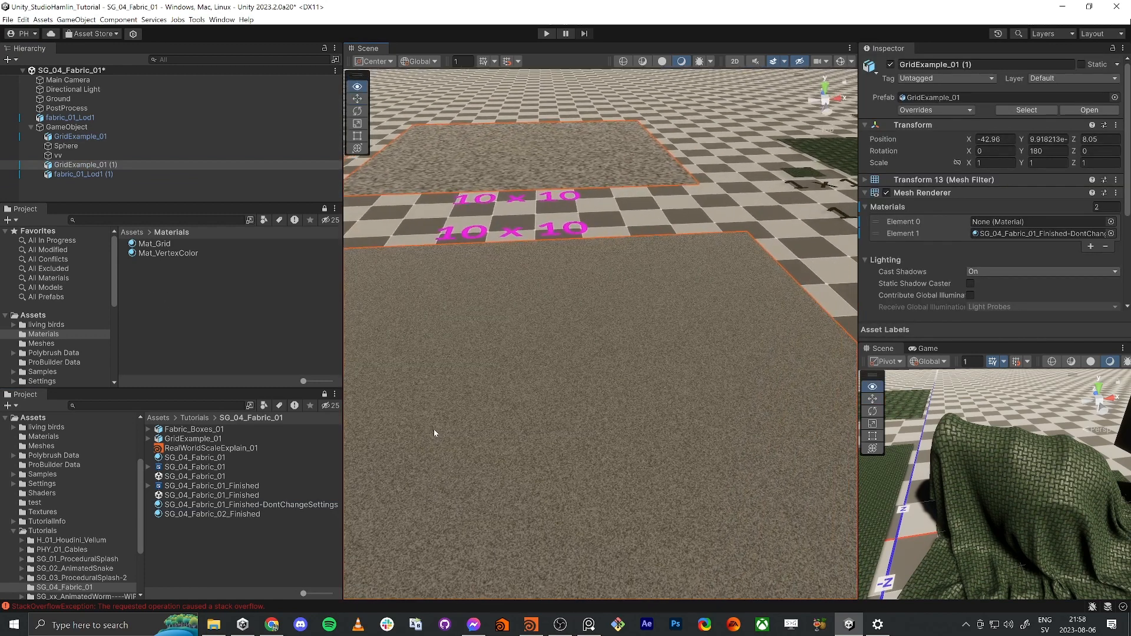
left_click(224, 506)
left_click_drag(228, 507, 602, 359)
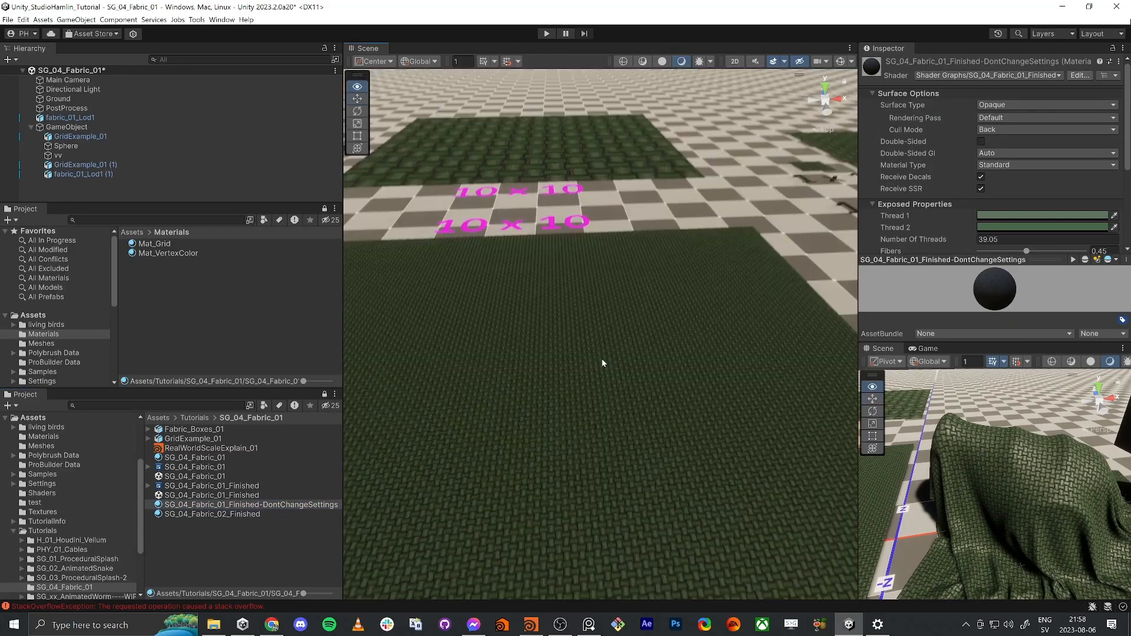
right_click_drag(603, 359, 579, 355)
key("w")
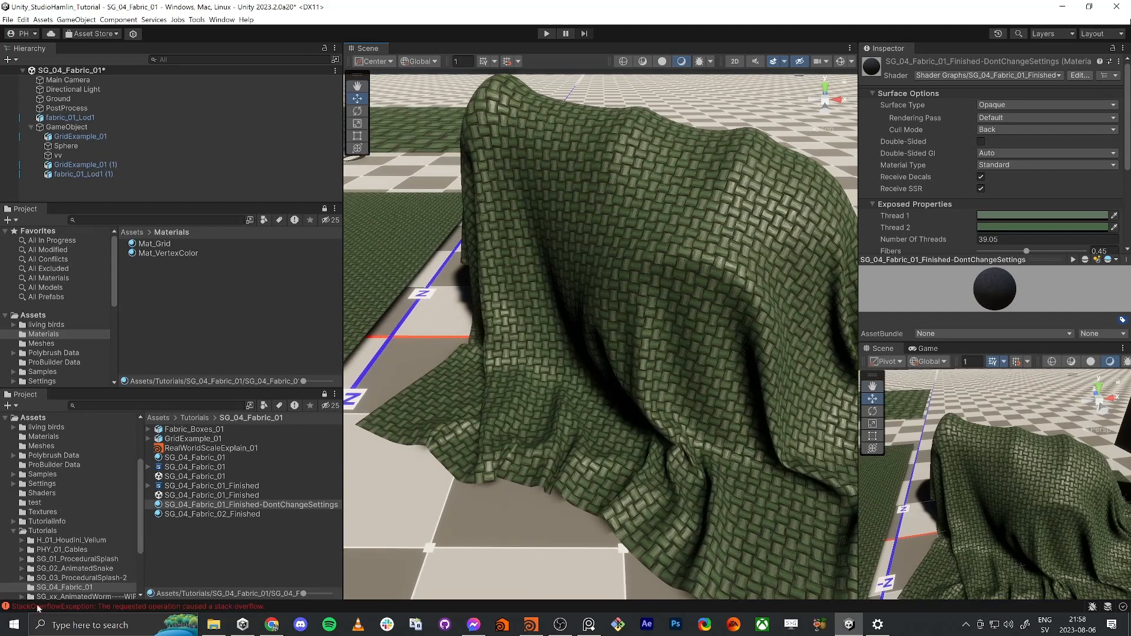
Delete the SG_04_Fabric_01 material and the SG_04_Fabric_01 shader graph from the SG_04_Fabric_01 folder
left_click(282, 540)
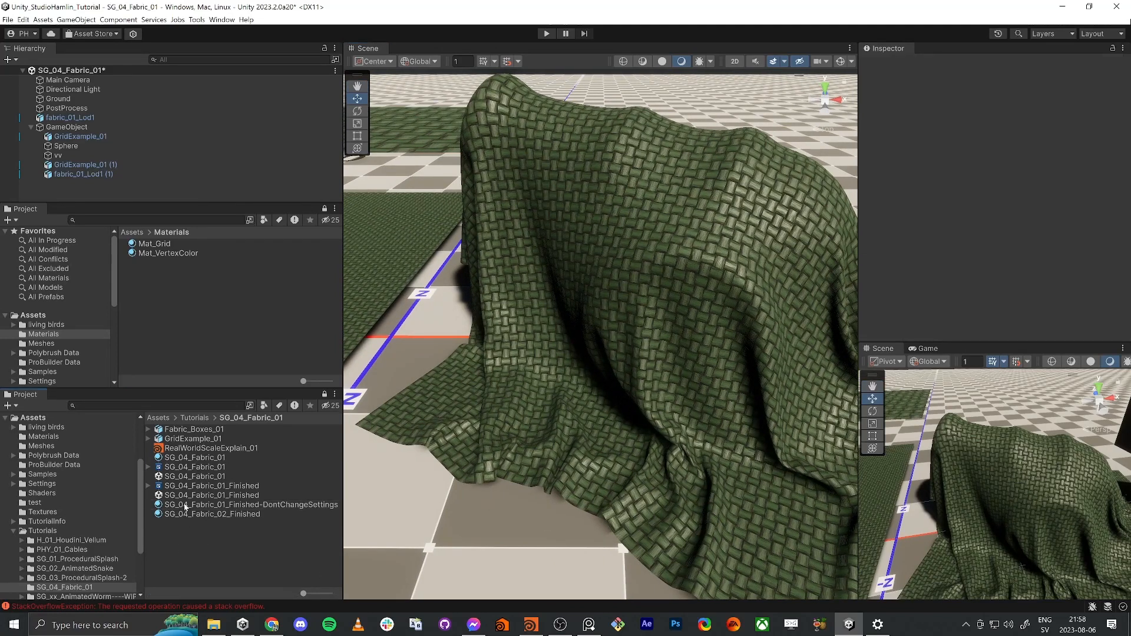
left_click(190, 466)
left_click(191, 458, "ctrl")
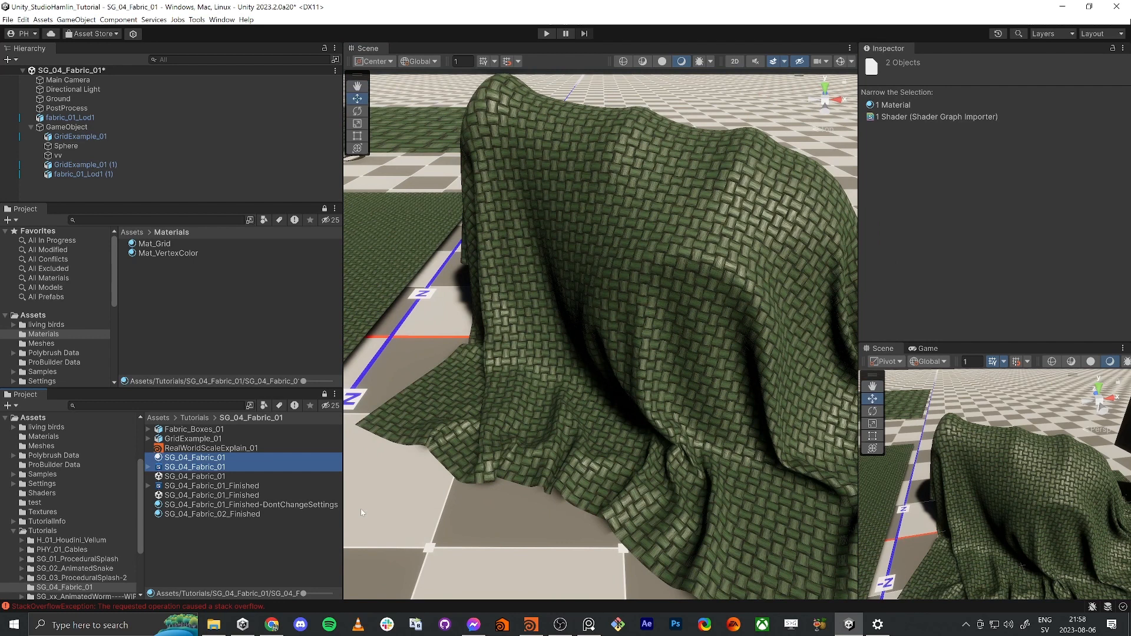
key("Down")
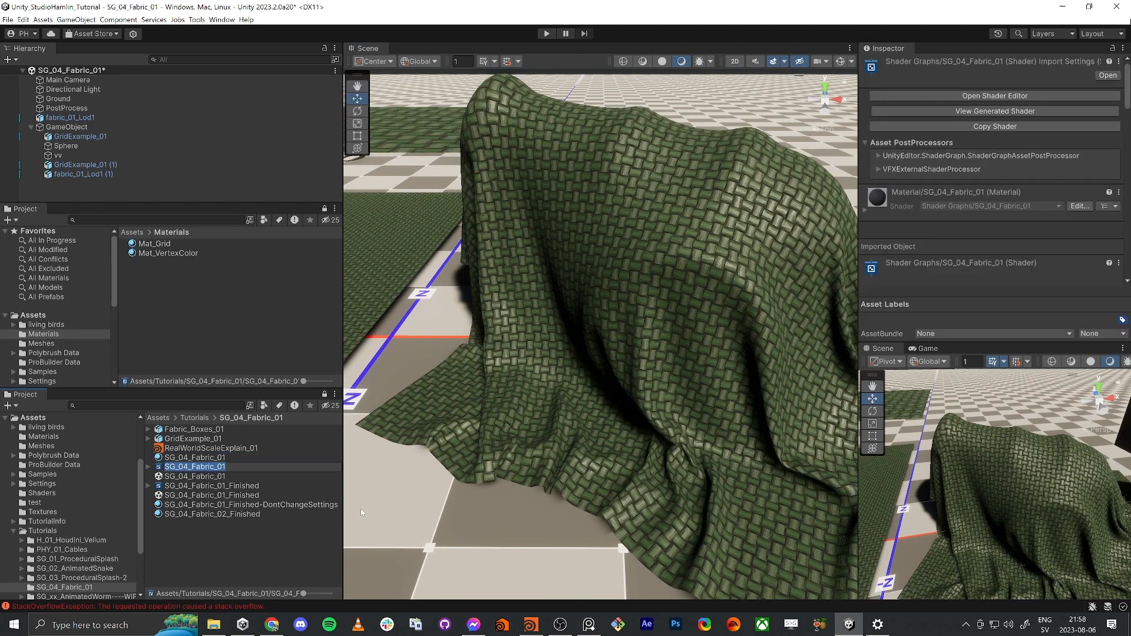
key("Up")
key("shift+Down")
key("Delete")
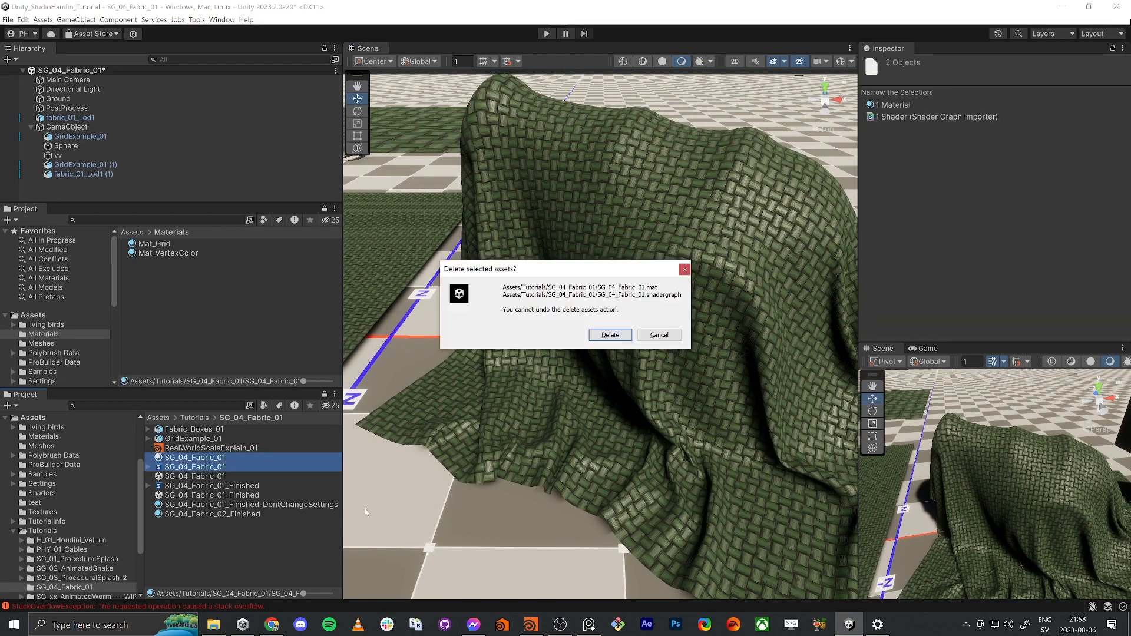
left_click(609, 335)
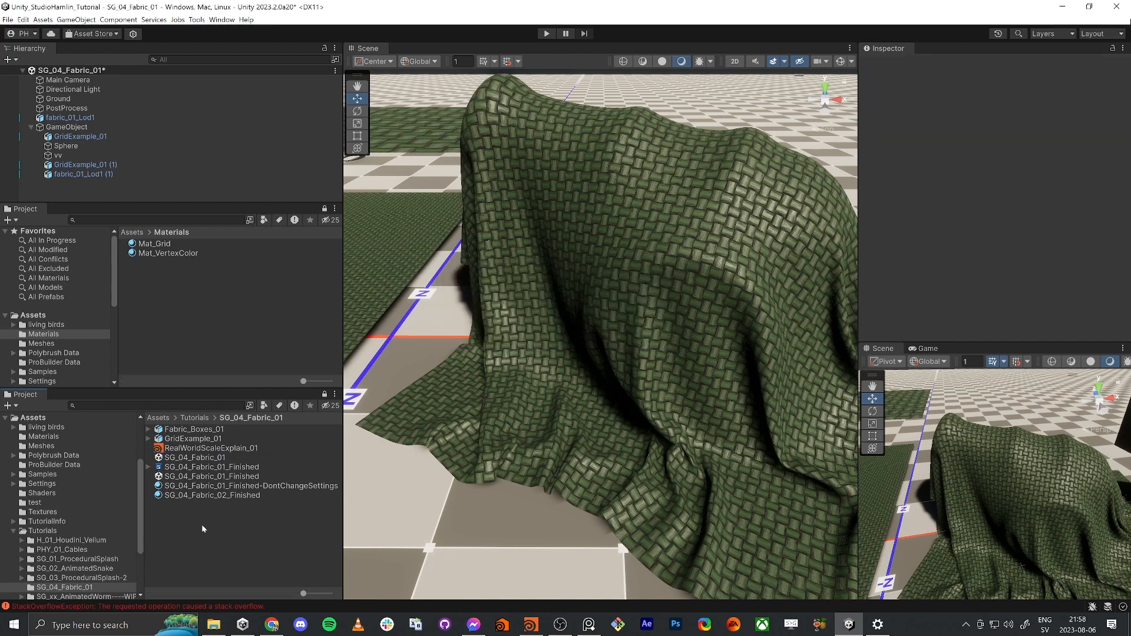
Create an HDRP shader graph named SG_04_Fabric_01 in the SG_04_Fabric_01 folder
right_click(193, 528)
mouse_move(341, 304)
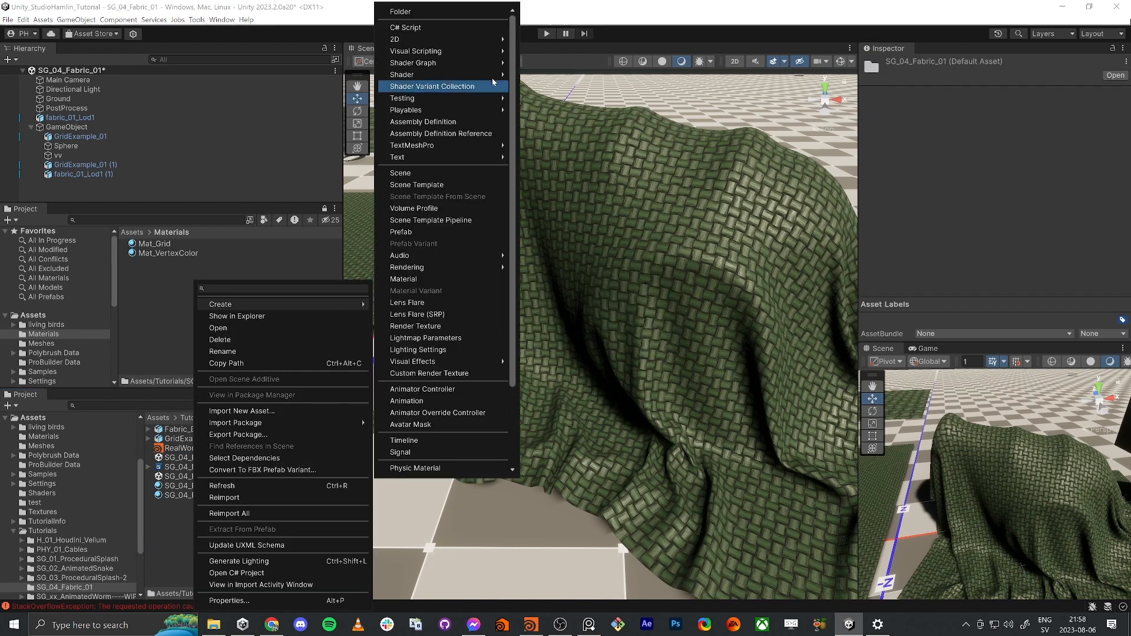
mouse_move(457, 62)
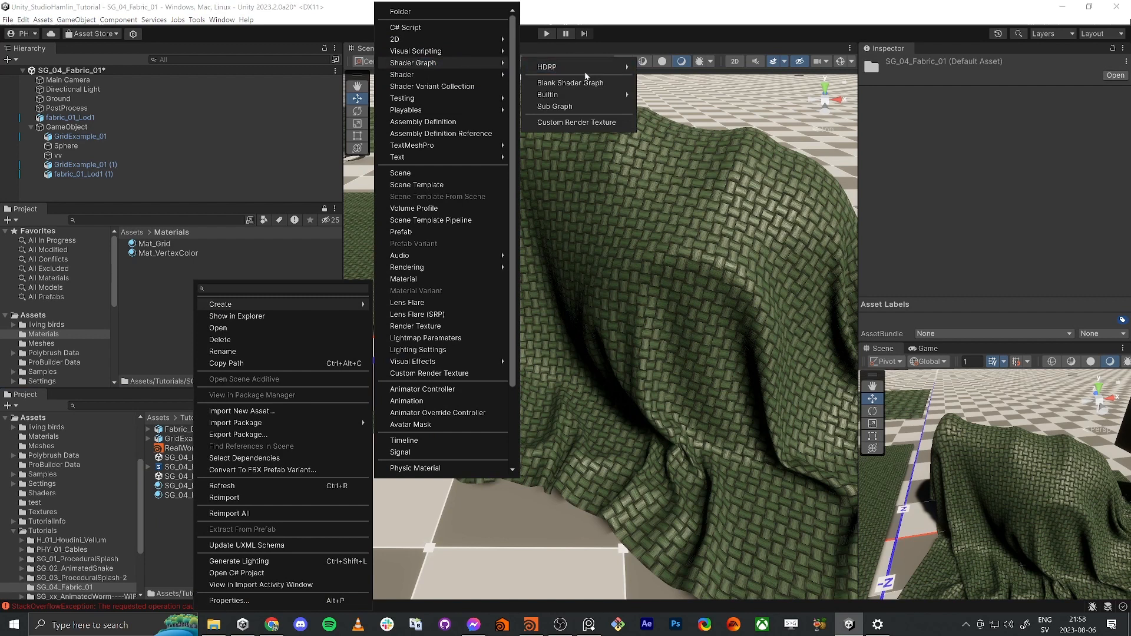
mouse_move(589, 67)
left_click(683, 71)
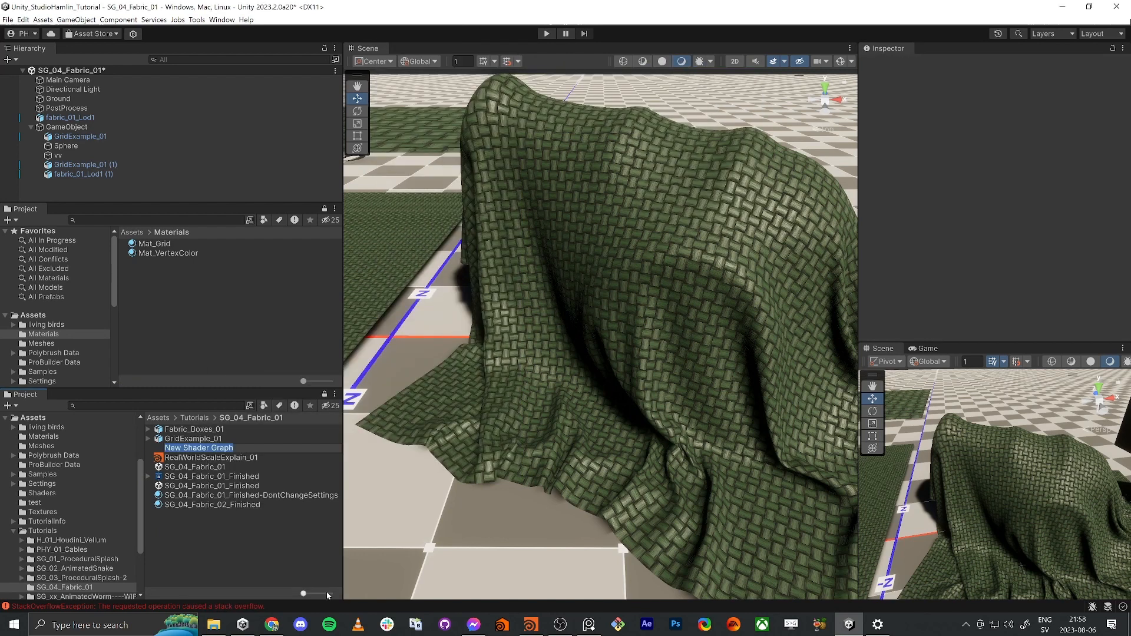
type("SG_04_Fabric_01")
key("Return")
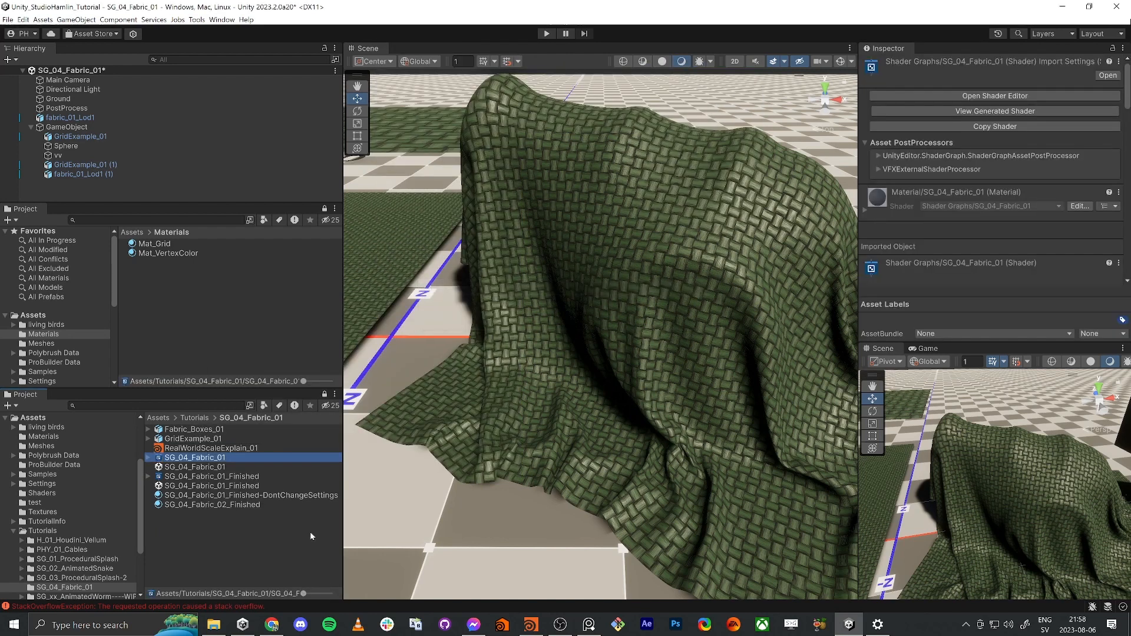
Create a material named SG_04_Fabric_01 from the new shader graph and assign it to the draped fabric in the scene
right_click(195, 457)
mouse_move(354, 304)
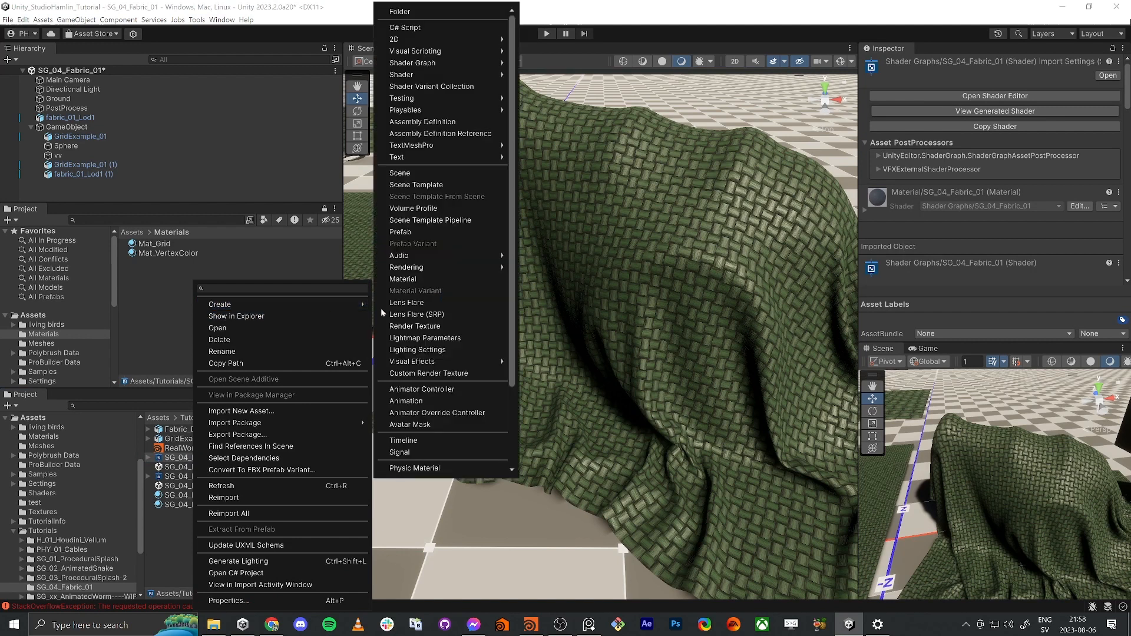
left_click(433, 279)
type("SG_04_Fabric_01")
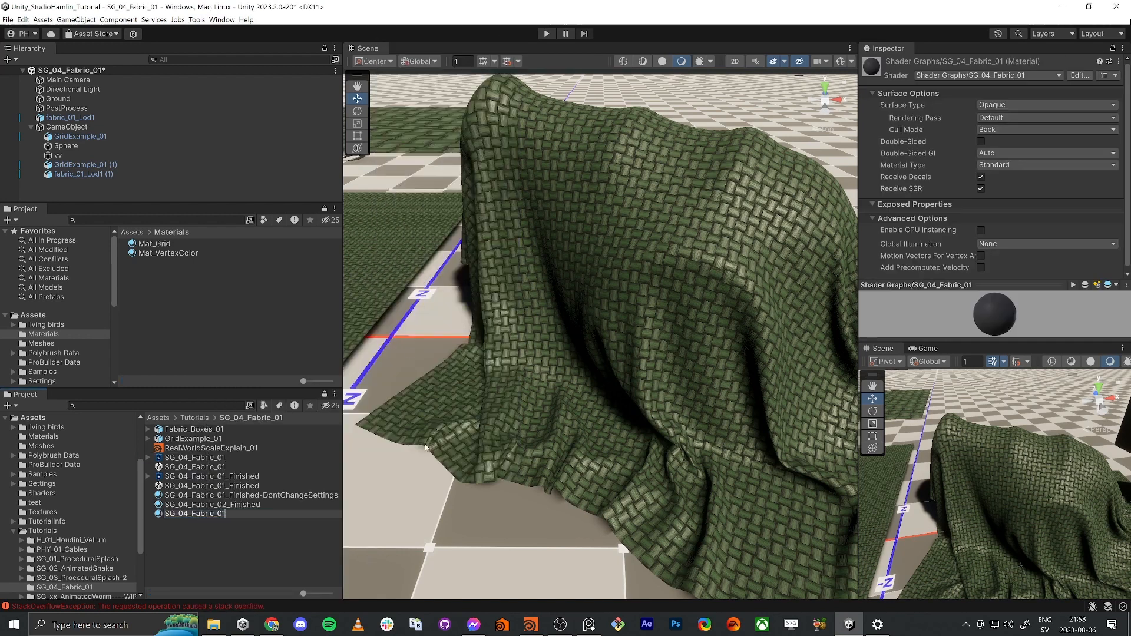
key("Return")
left_click_drag(190, 459, 623, 326)
scroll(602, 333, "down", 3)
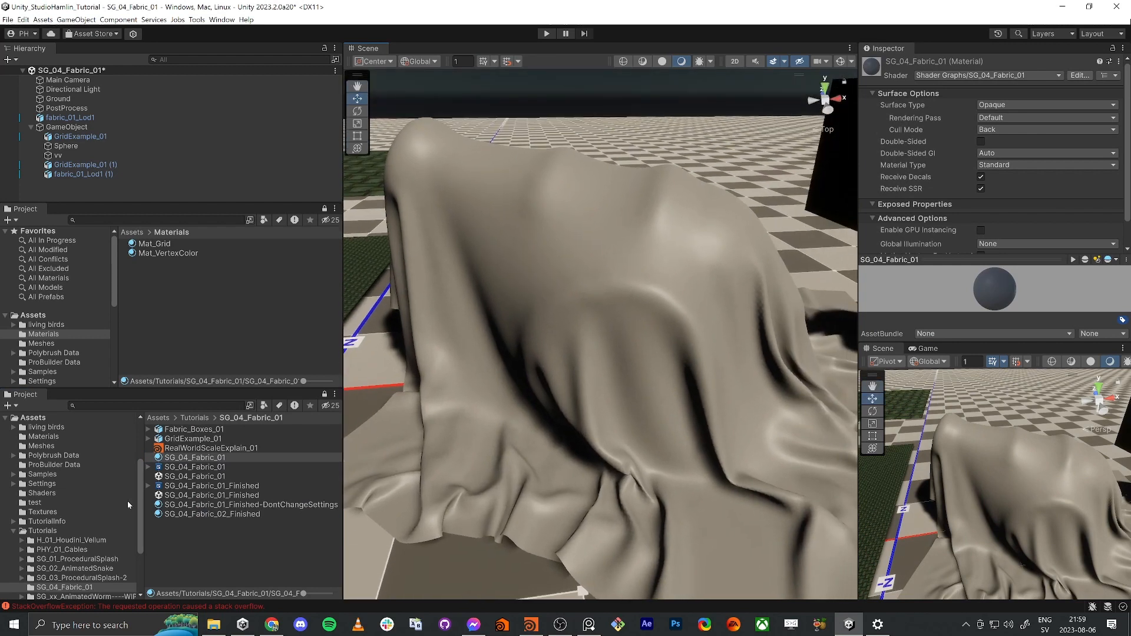
Open the SG_04_Fabric_01 shader graph in a maximized editor and set the main preview mesh to a flat quad
double_click(195, 468)
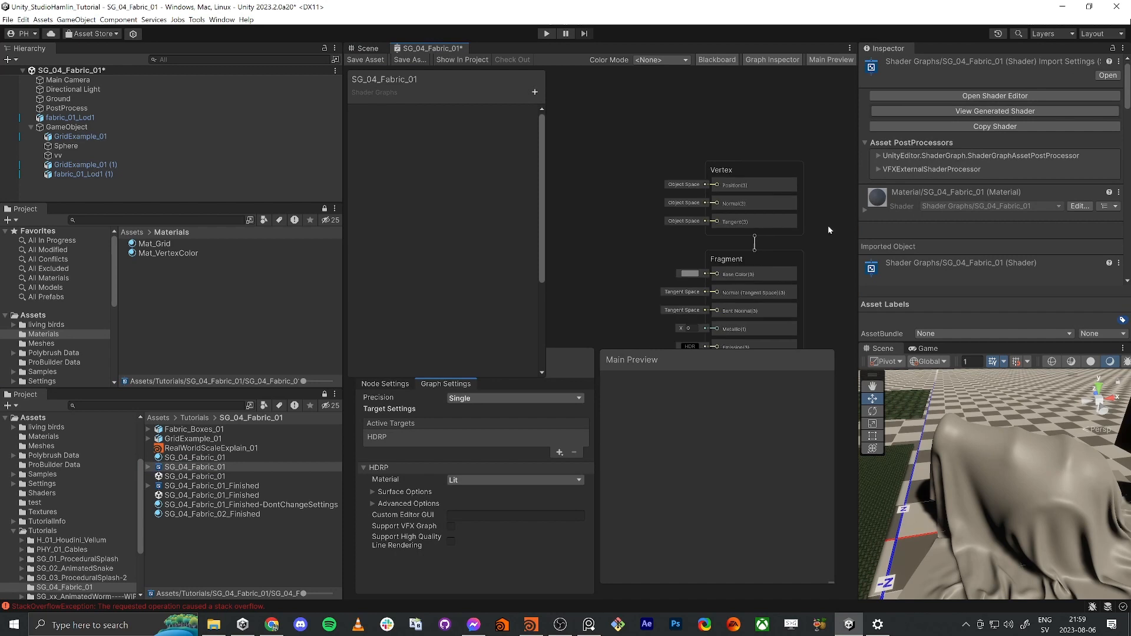
key("shift+space")
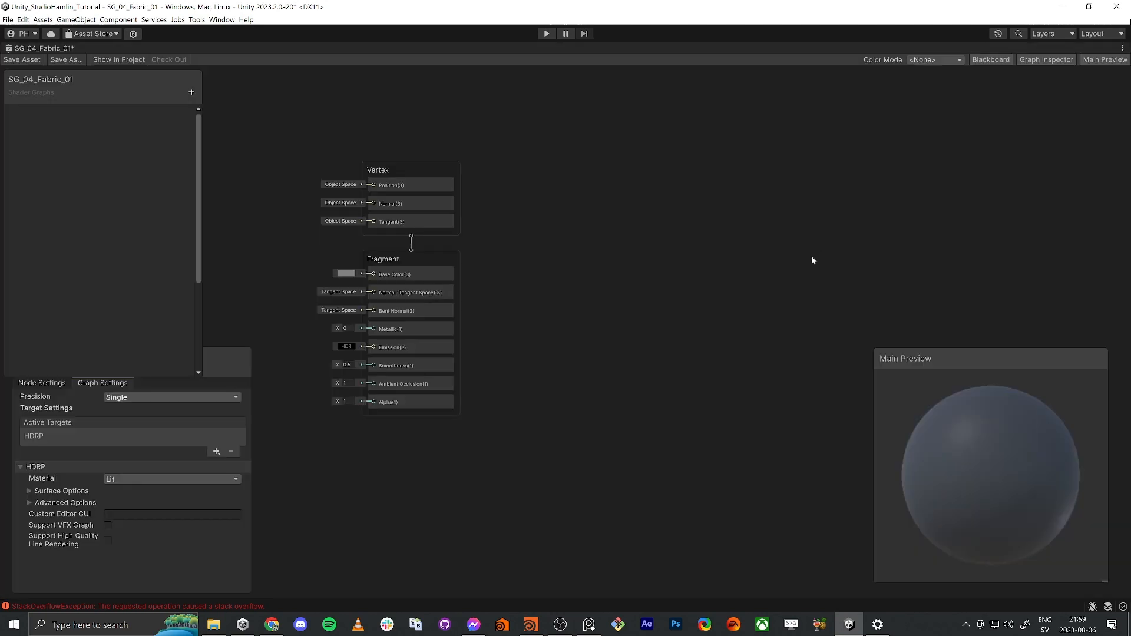
right_click(956, 455)
left_click(978, 514)
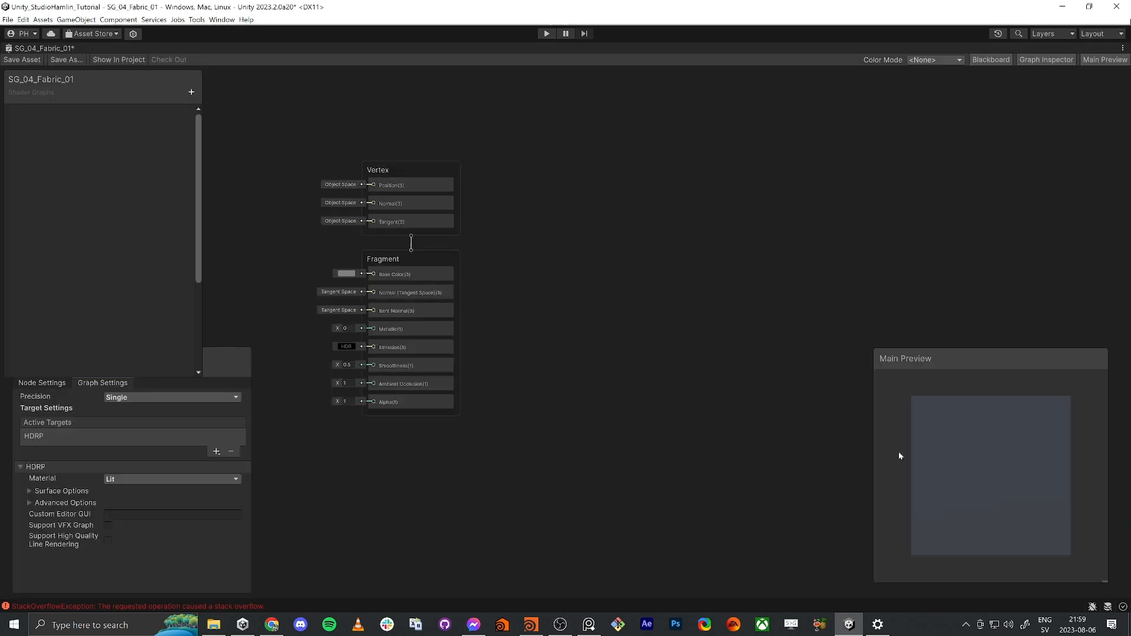
Shorten the Blackboard, and place a narrower Graph Inspector beneath it to free up graph space
middle_click_drag(455, 286, 526, 320)
scroll(522, 241, "down", 2)
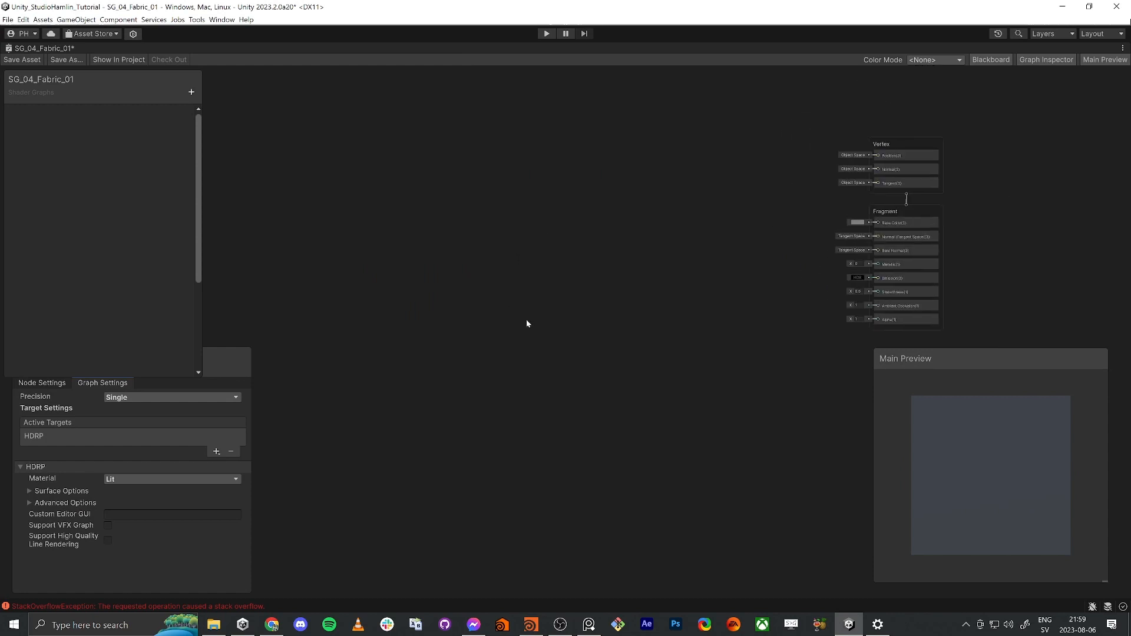
left_click_drag(161, 375, 154, 262)
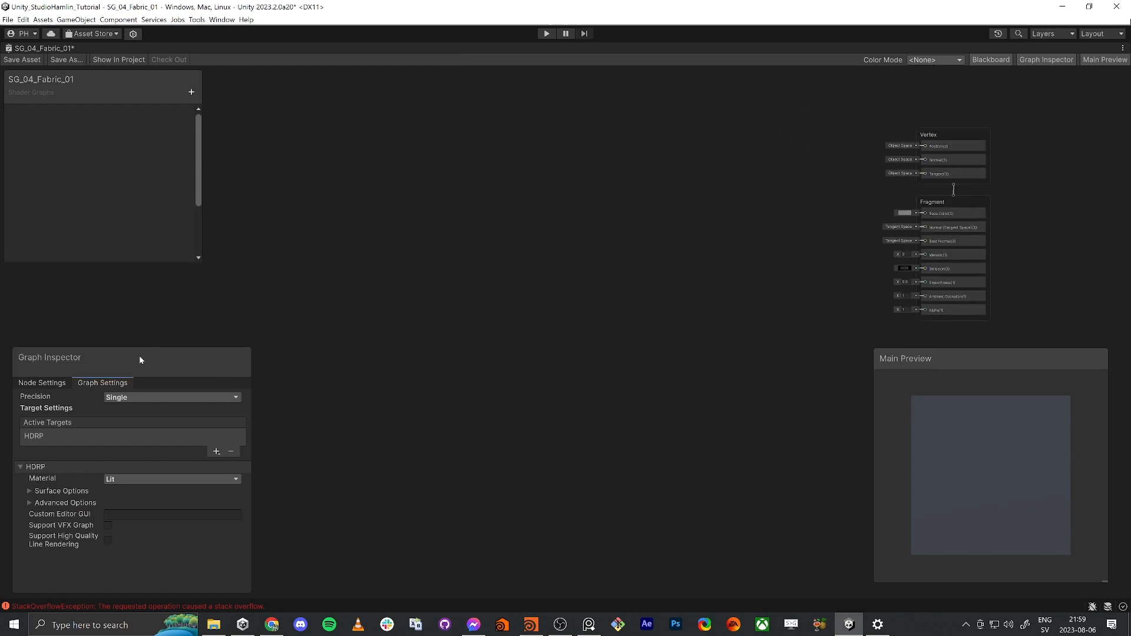
left_click_drag(140, 355, 119, 313)
left_click_drag(242, 387, 187, 371)
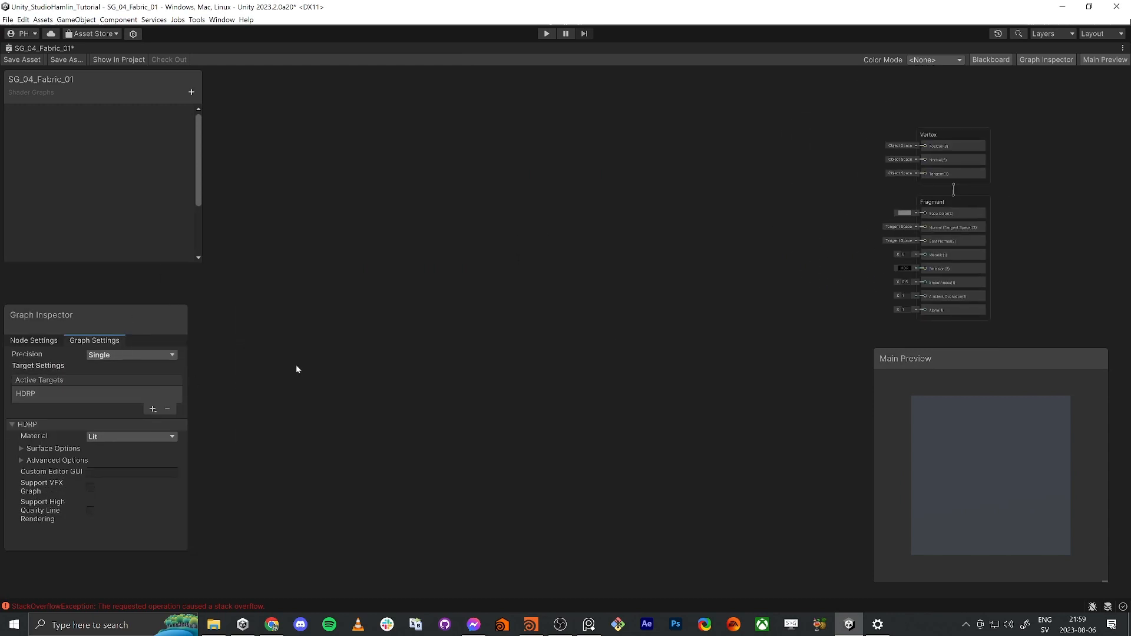
Add a Tiling And Offset node and place it well before the Vertex and Fragment blocks
key("space")
type("tiling")
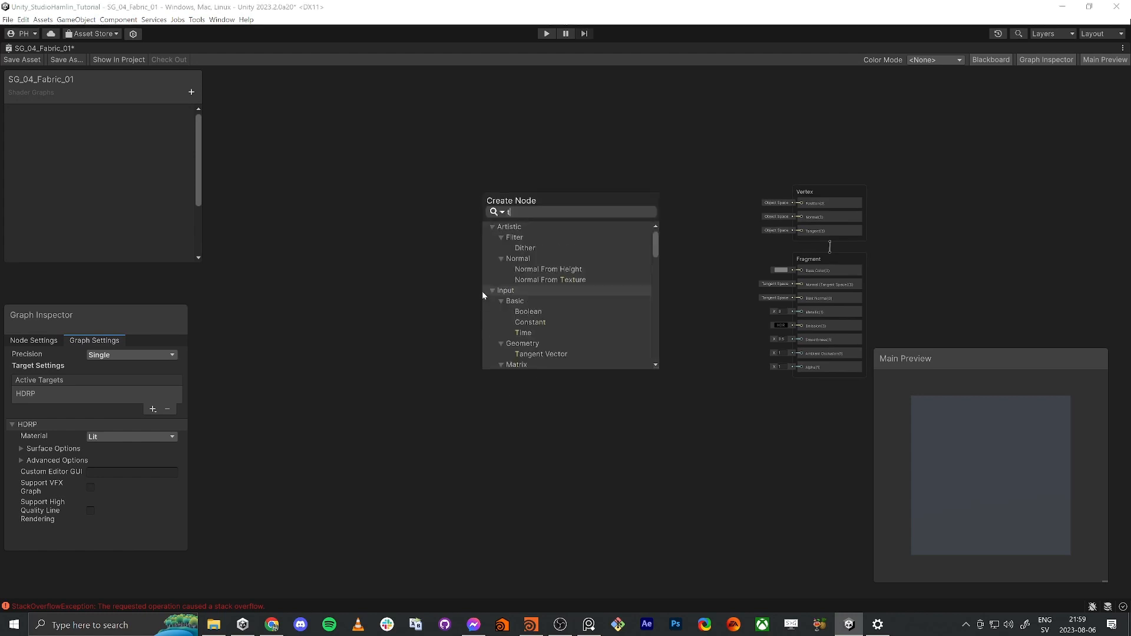
key("Return")
scroll(502, 302, "up", 3)
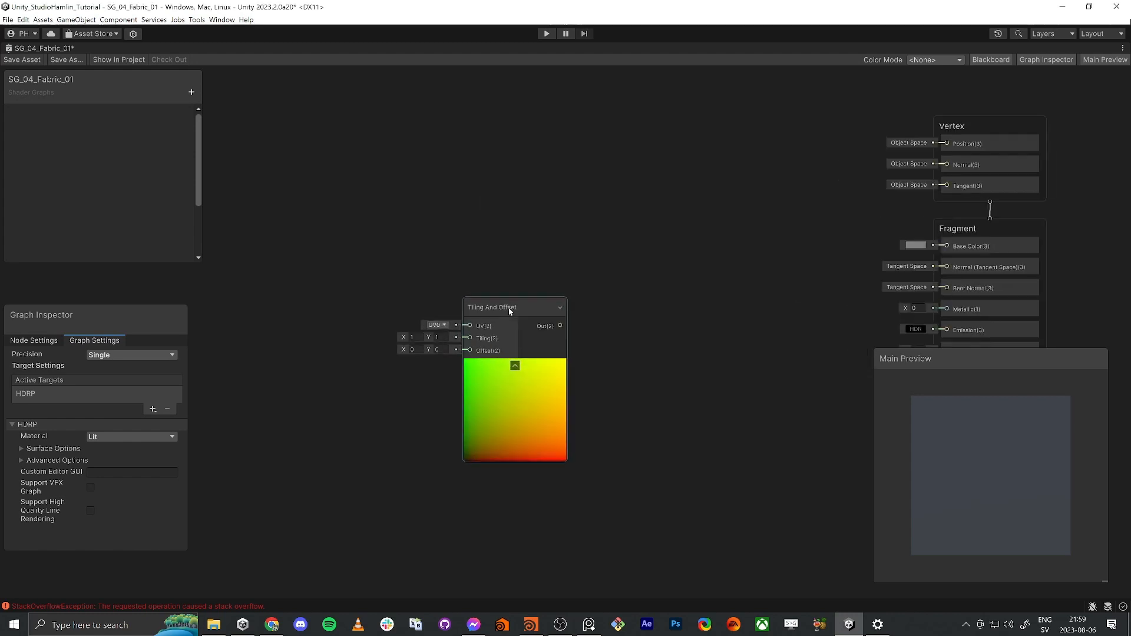
left_click_drag(505, 304, 379, 215)
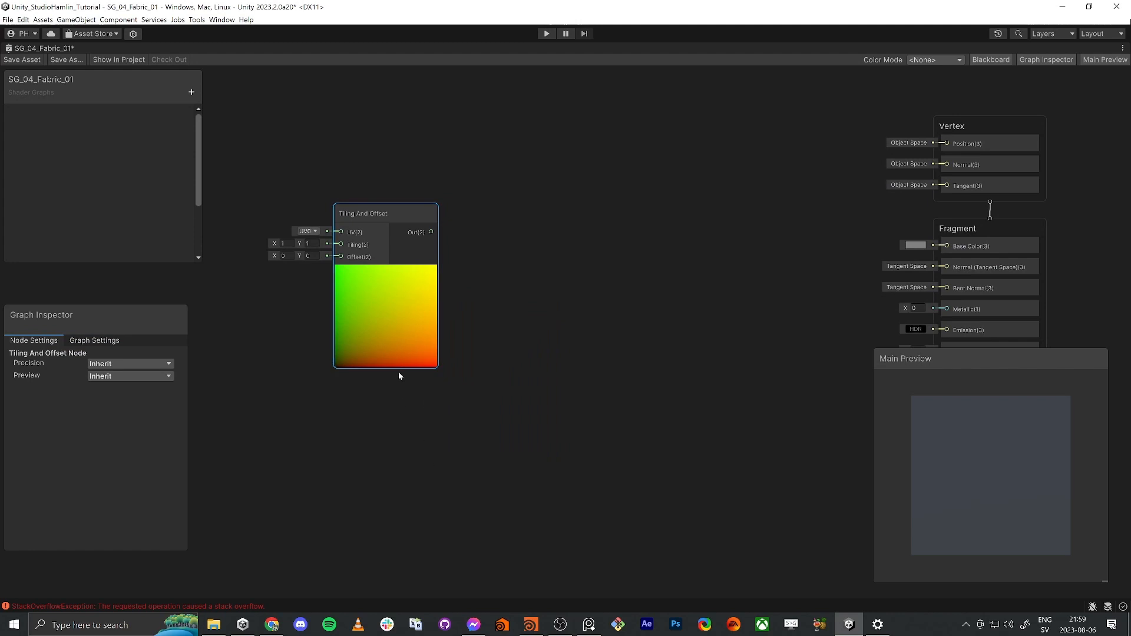
Add a Split node fed by the Tiling And Offset output
middle_click_drag(414, 287, 448, 305)
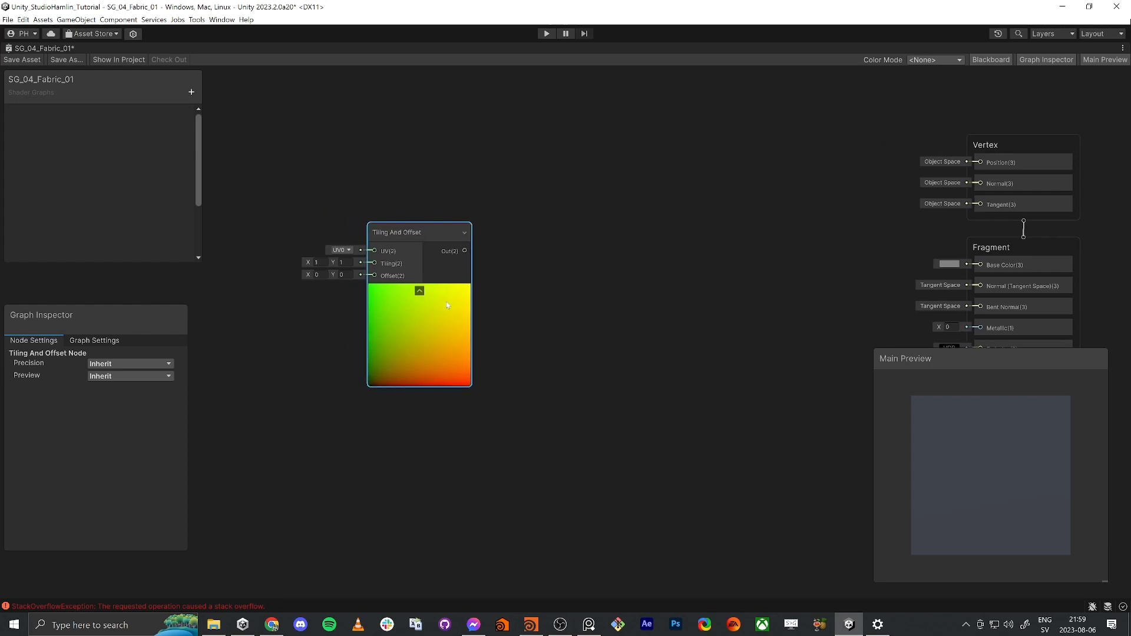
middle_click_drag(561, 316, 510, 237)
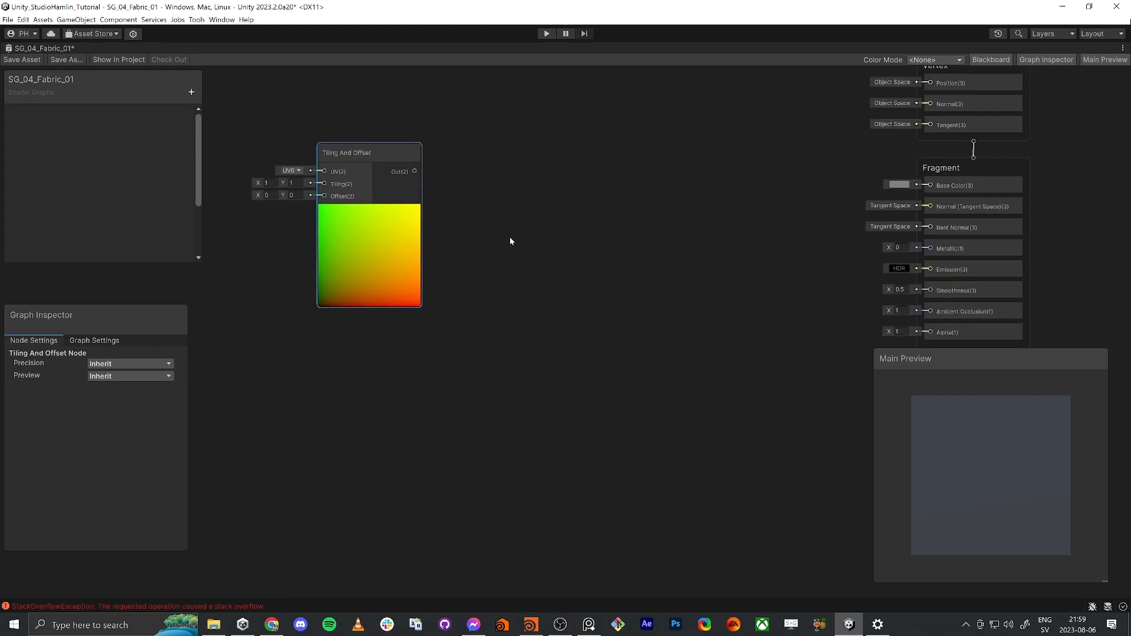
left_click_drag(414, 172, 478, 181)
type("split")
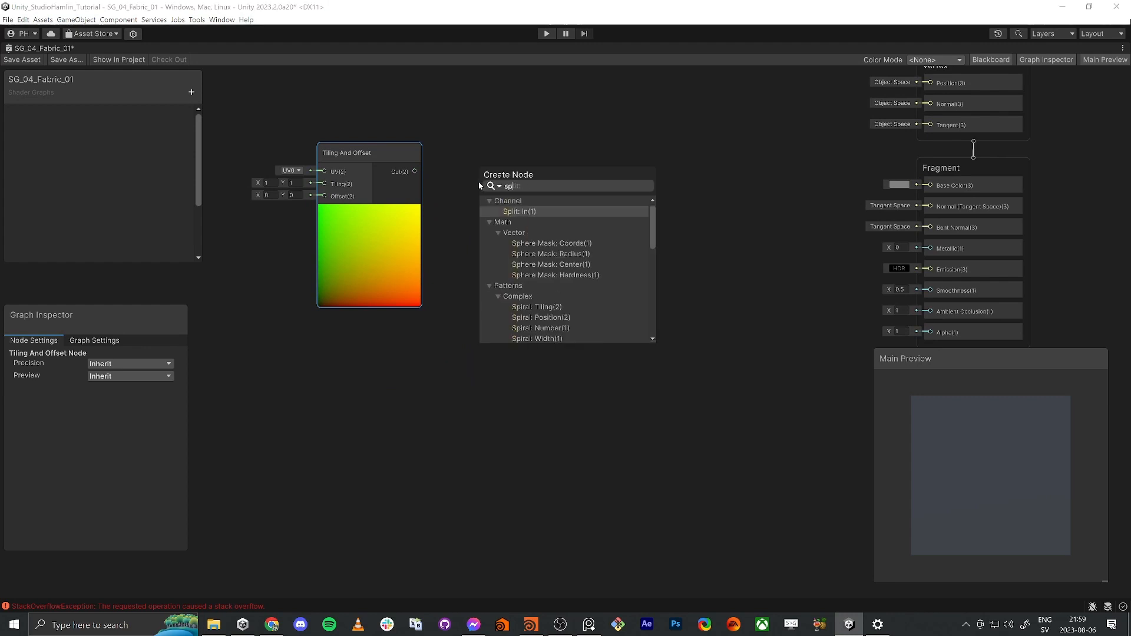
key("Return")
middle_click_drag(436, 245, 579, 364)
scroll(578, 364, "down", 2)
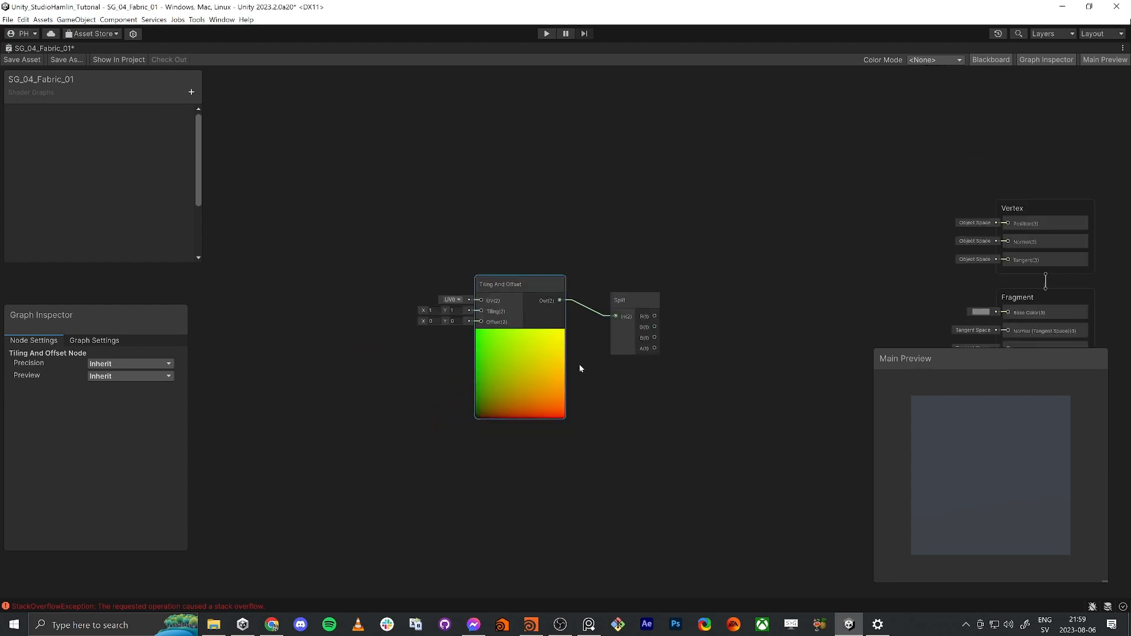
Move the Tiling And Offset and Split nodes farther from the master stack and space them apart in line
left_click_drag(422, 230, 619, 353)
left_click_drag(624, 311, 429, 302)
left_click(470, 299)
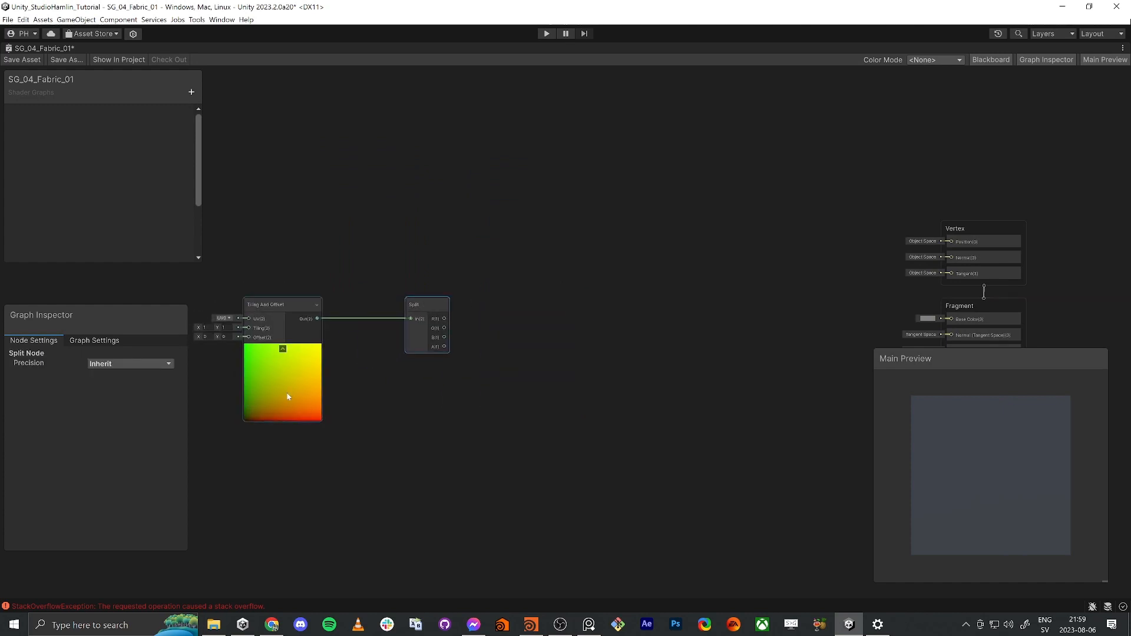
left_click(474, 419)
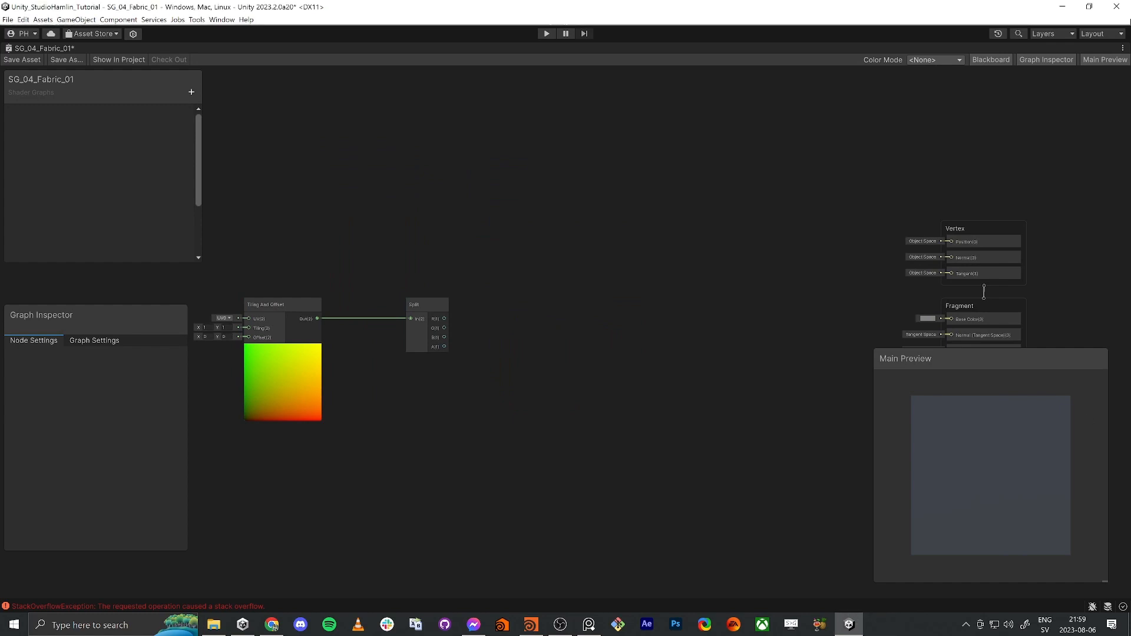
Add a Modulo node with its A input fed by the Split node's R output
key("alt+Tab")
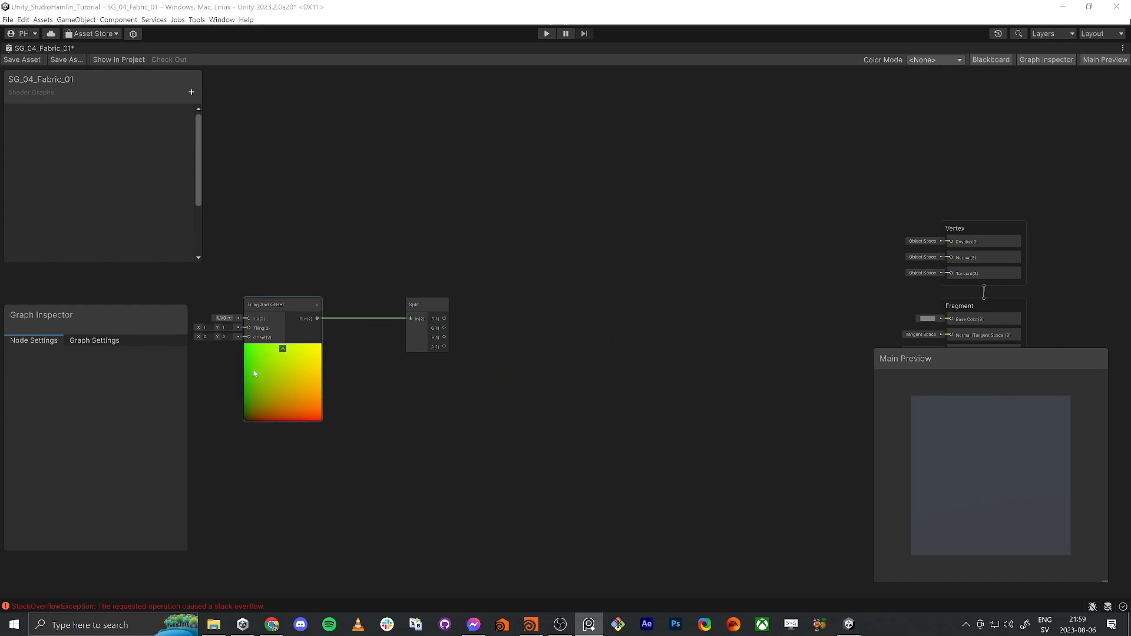
key("alt+Tab")
key("space")
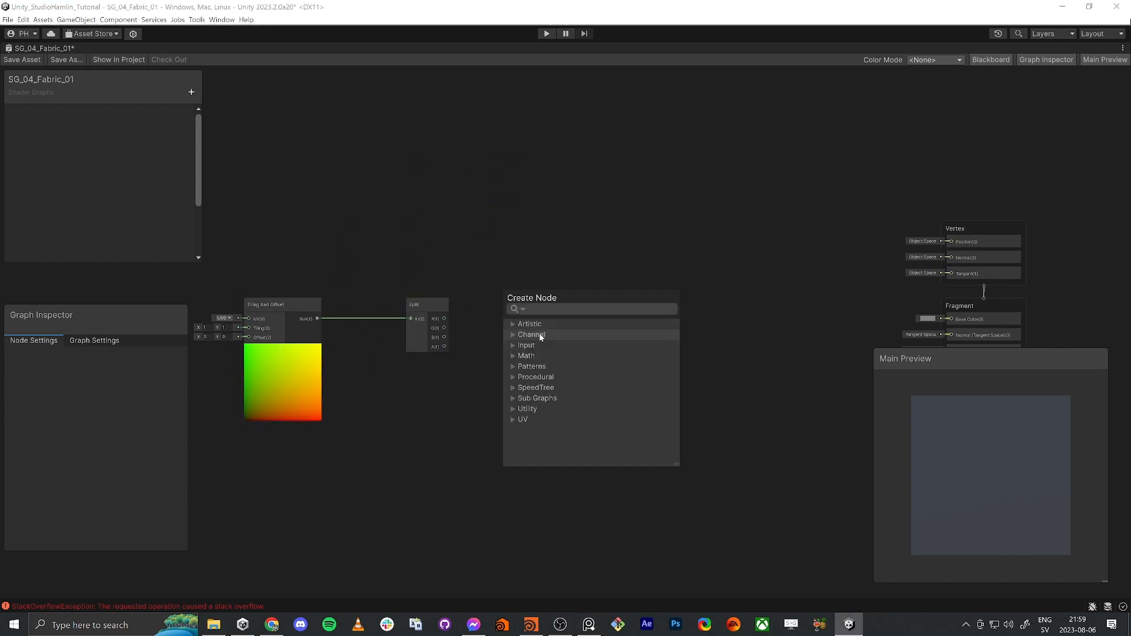
type("modulo")
key("Return")
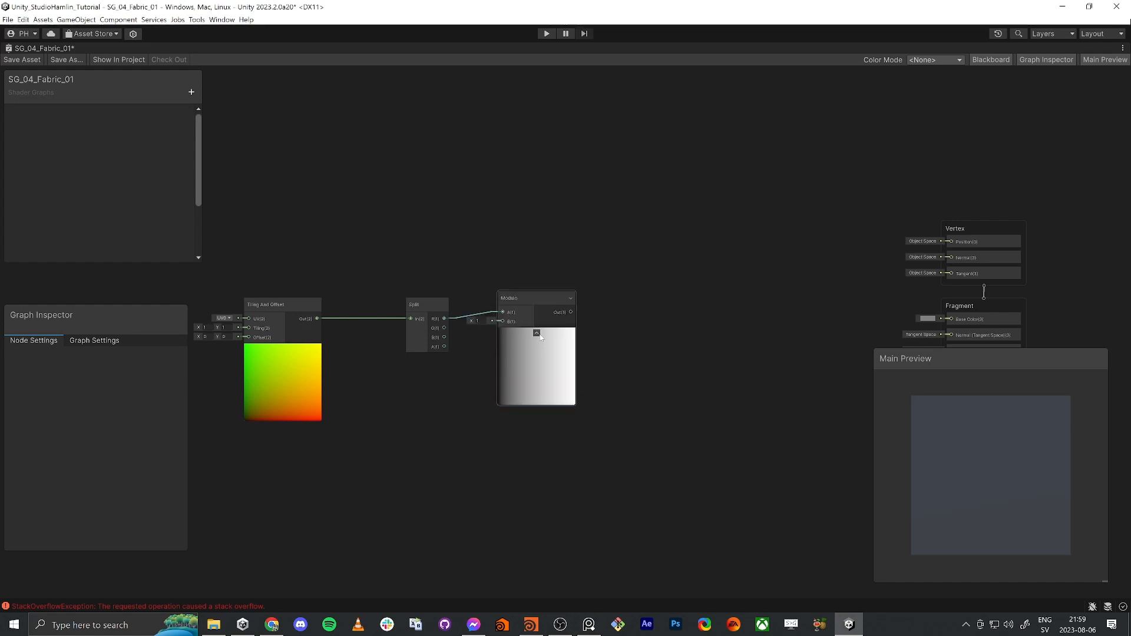
Set the Tiling And Offset node's Tiling to X 4 and Y 4
middle_click_drag(472, 339, 513, 312)
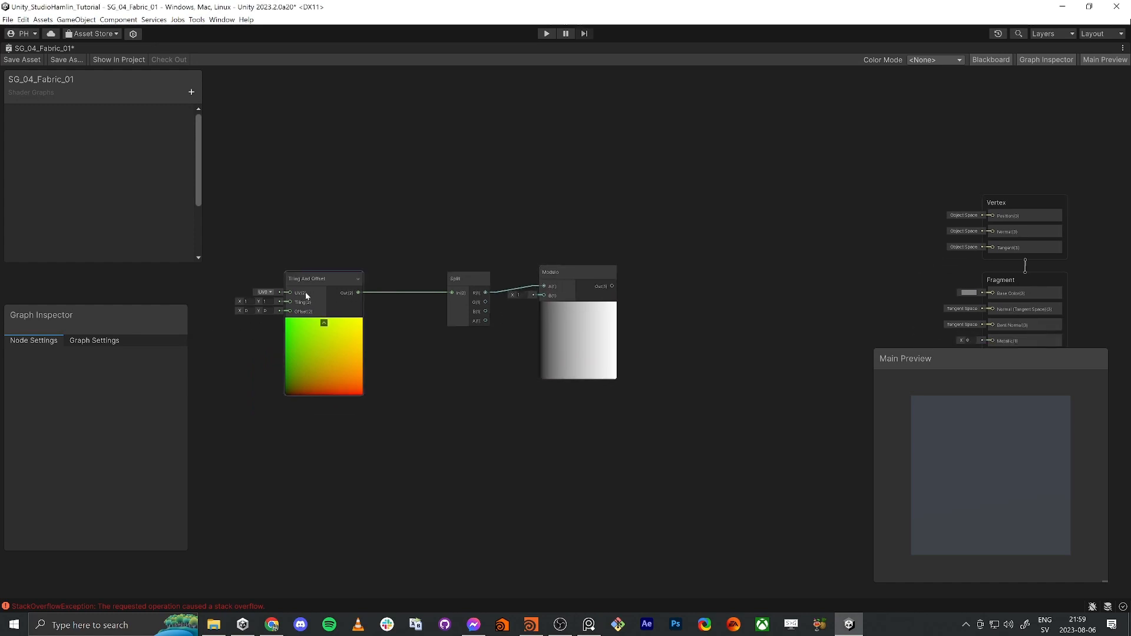
left_click(246, 301)
type("4")
key("Tab")
type("4")
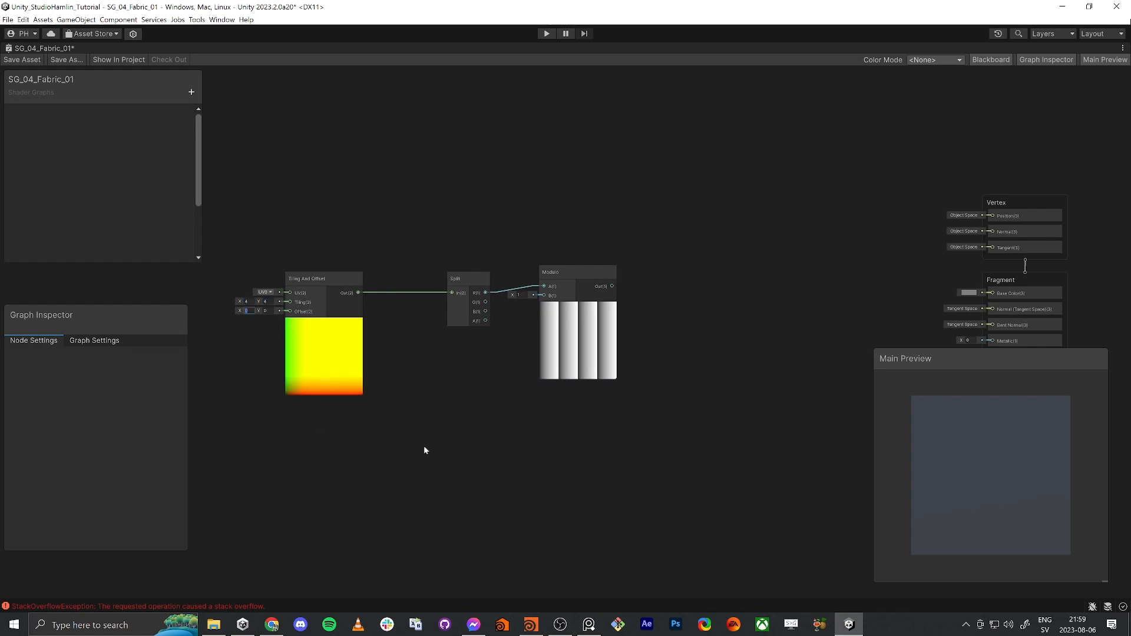
key("Return")
Add a Floor node fed by the Modulo output and align it beside the Modulo node
left_click_drag(613, 286, 649, 250)
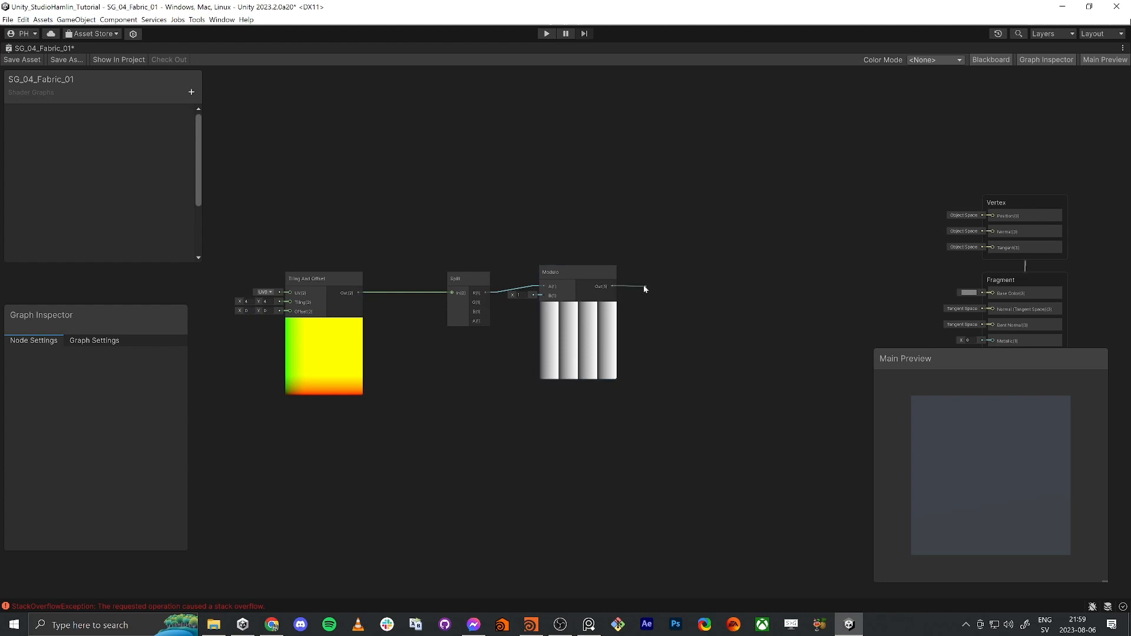
left_click_drag(645, 289, 645, 289)
type("flo")
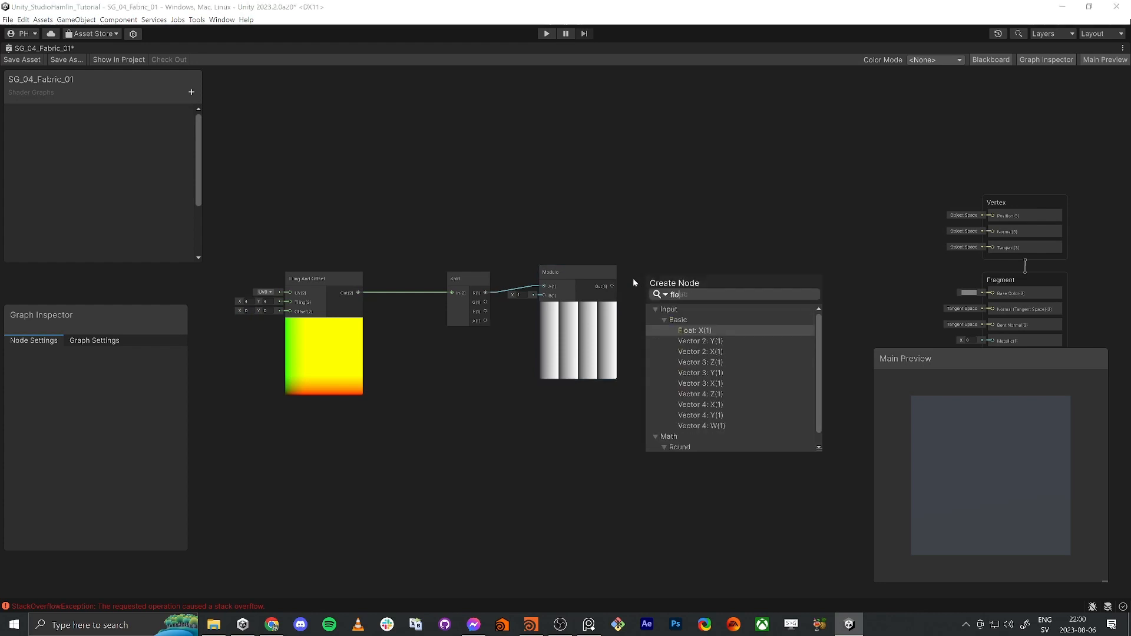
type("or")
key("Return")
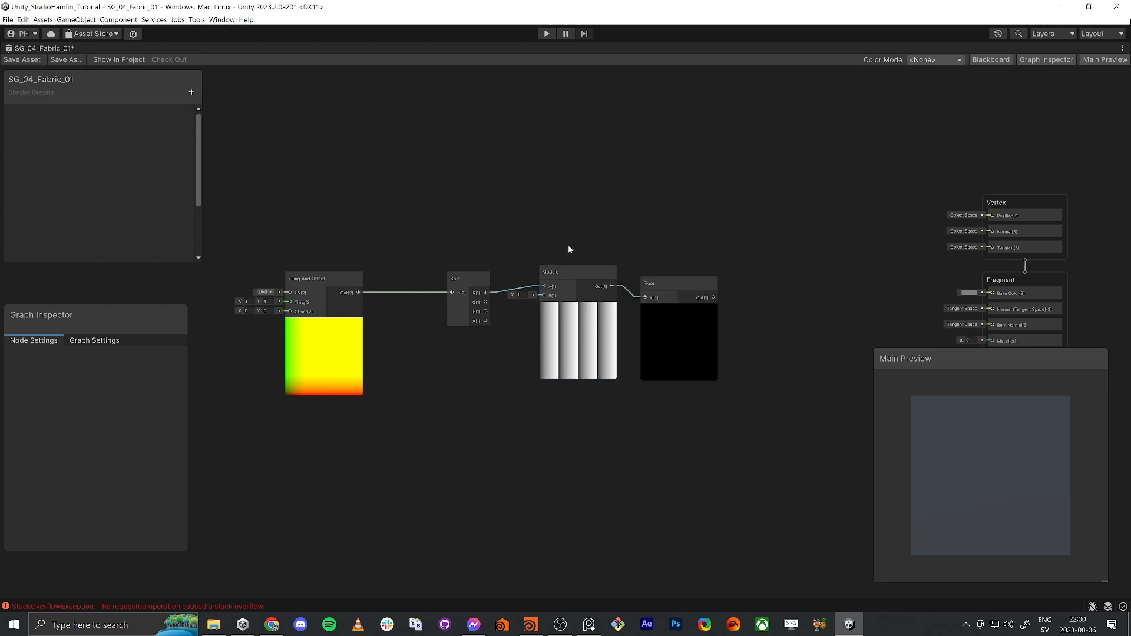
left_click_drag(658, 278, 665, 267)
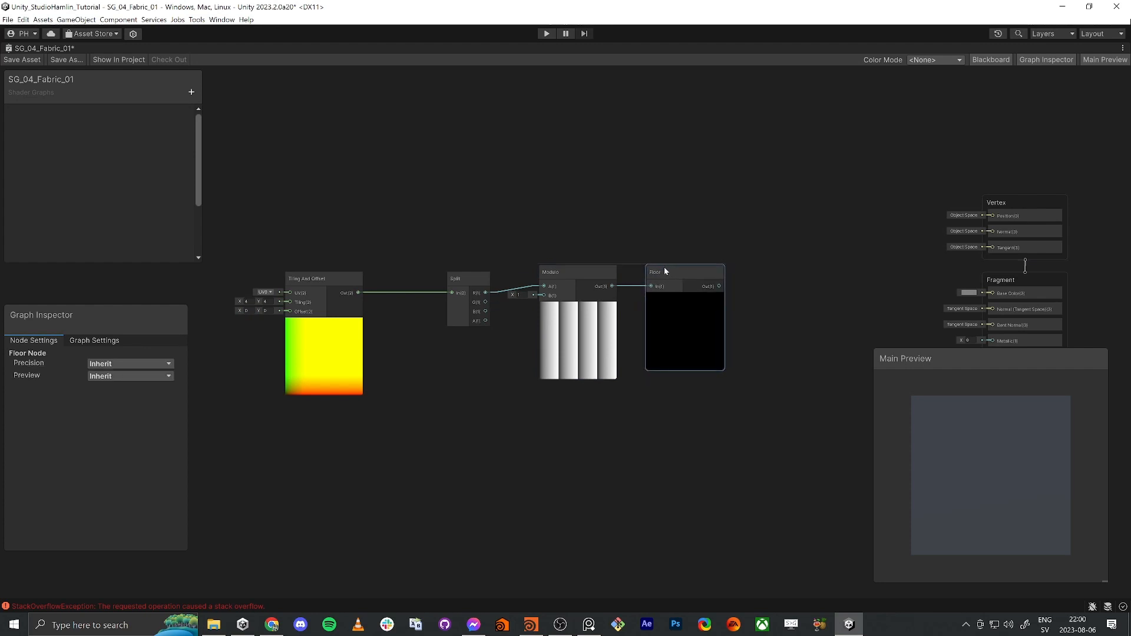
Move the Floor node farther from the Modulo node and align the two nodes at the same height
left_click(547, 273)
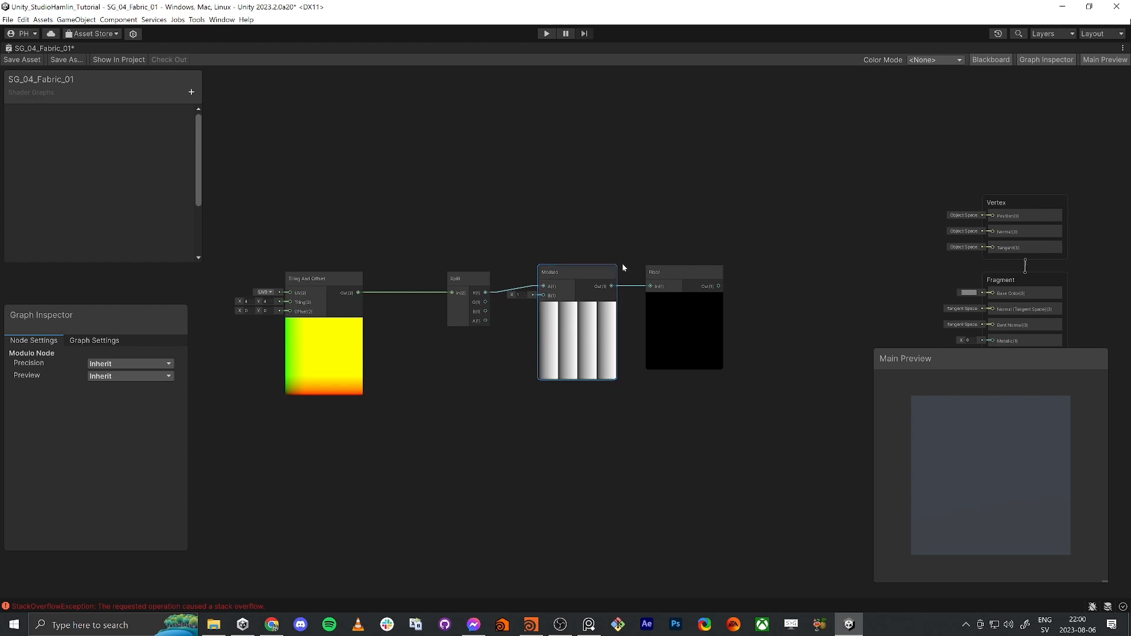
left_click_drag(680, 271, 710, 275)
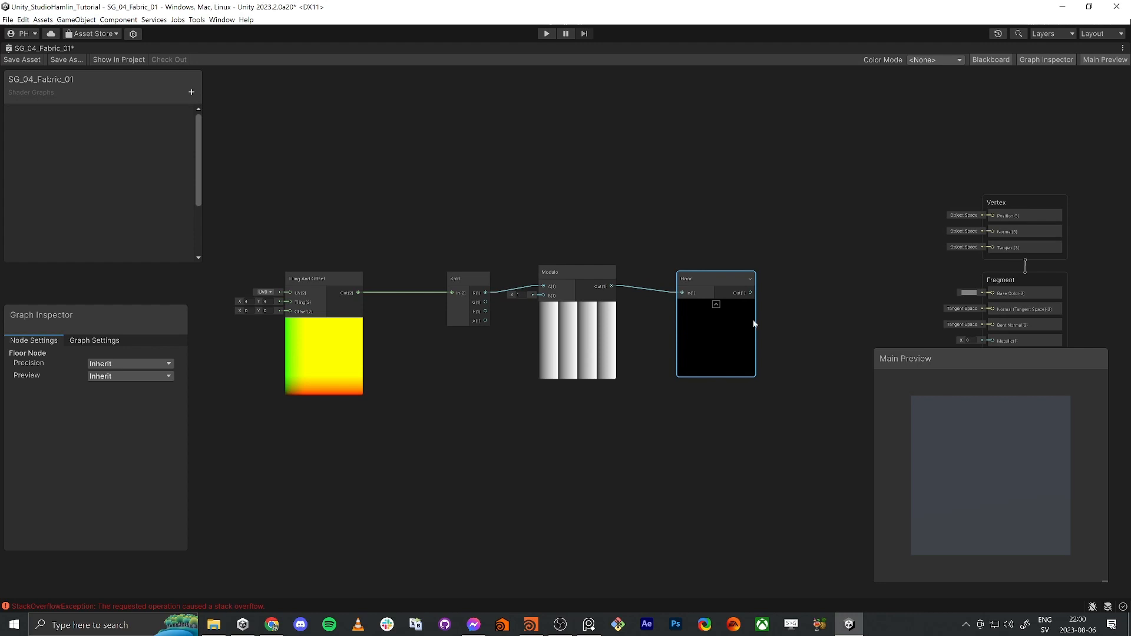
left_click_drag(695, 278, 687, 267)
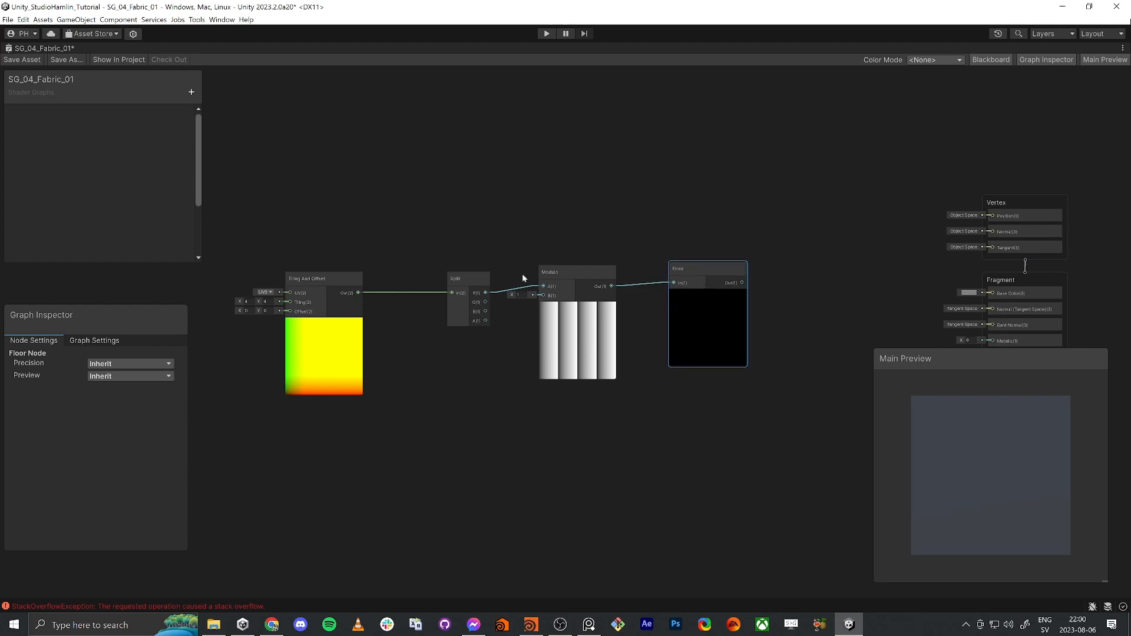
left_click_drag(554, 278, 562, 270)
Set the Modulo node's B input to 2
left_click(528, 291)
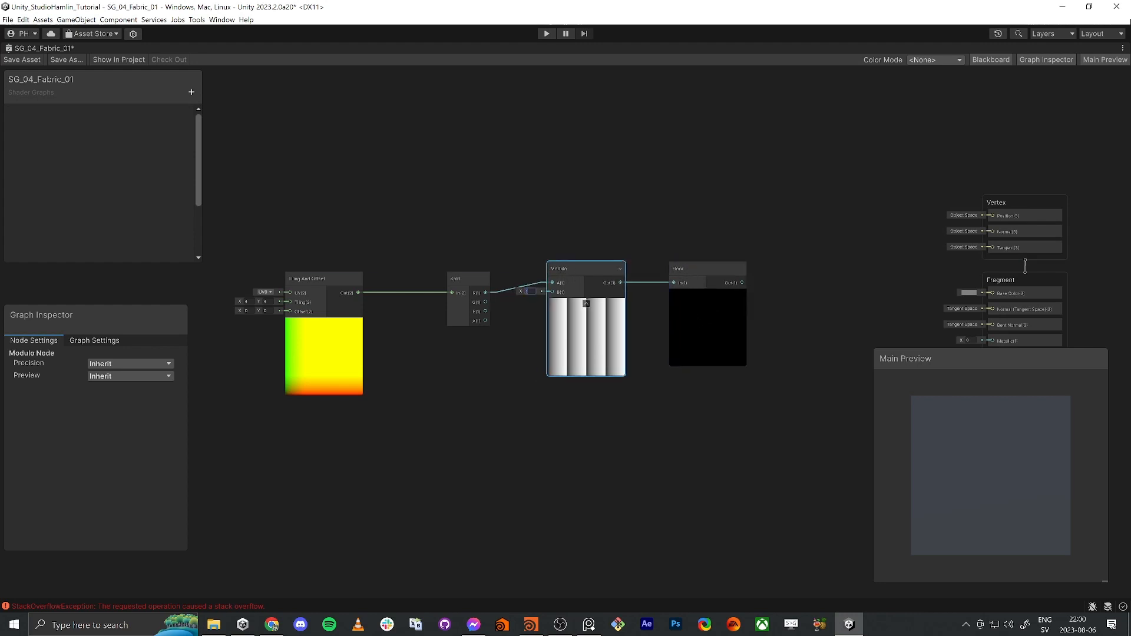
type("2")
key("Tab")
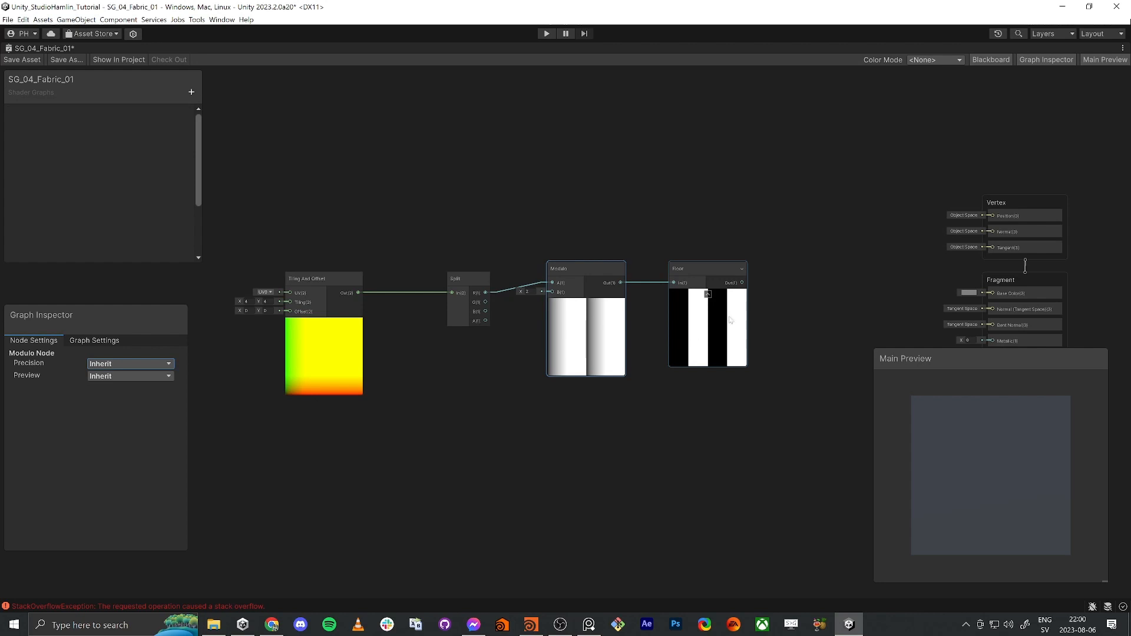
Bring the Floor node closer to the Modulo node and move the whole four-node chain higher to free space below
middle_click_drag(625, 498, 645, 474)
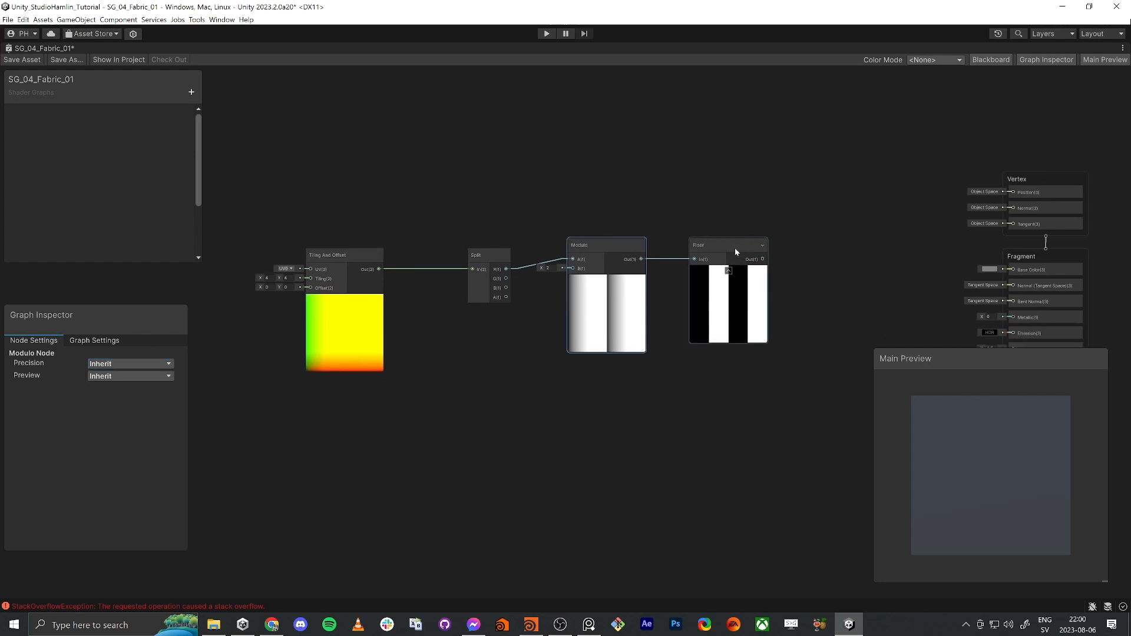
left_click_drag(734, 247, 720, 250)
left_click_drag(295, 195, 515, 404)
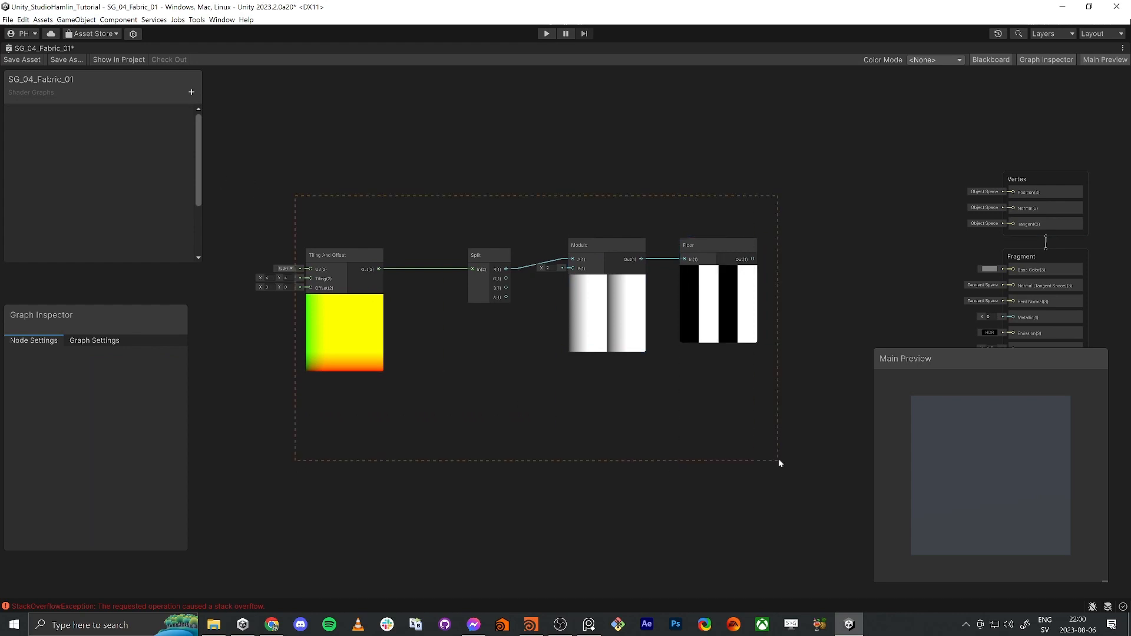
left_click_drag(779, 458, 778, 459)
left_click_drag(715, 249, 767, 151)
Duplicate the Modulo and Floor pair below the originals and feed the copied Modulo's A input from the Split node's G output
left_click_drag(572, 378, 778, 123)
key("ctrl+d")
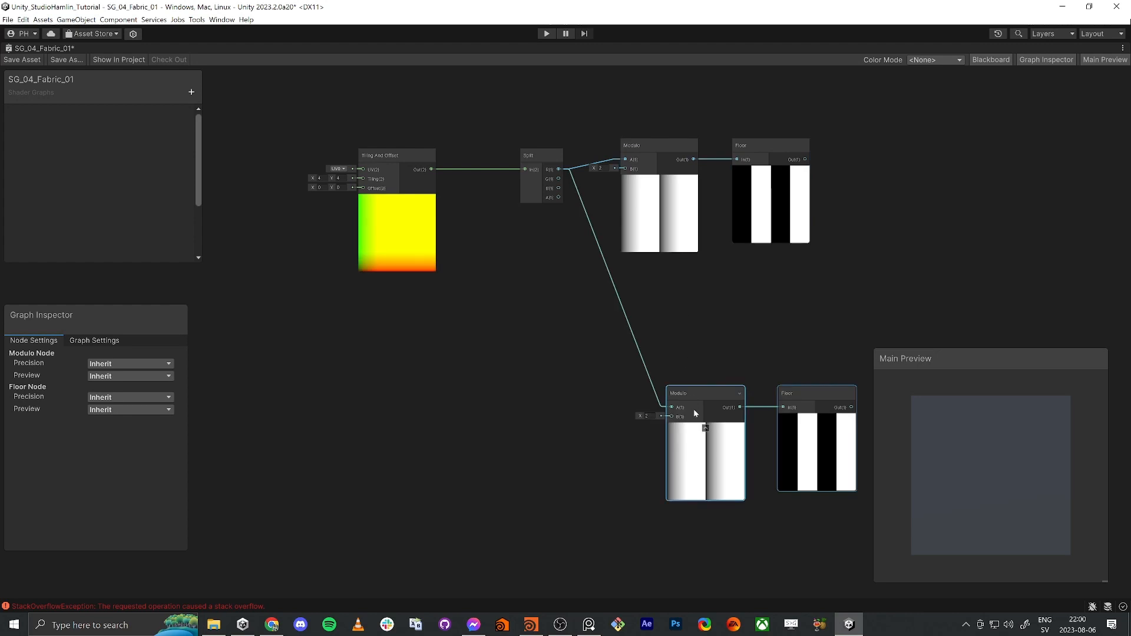
left_click_drag(697, 422, 643, 282)
left_click(528, 260)
left_click_drag(566, 178, 630, 296)
Move all the pattern nodes together farther away from the Vertex and Fragment master stack
middle_click_drag(657, 458, 576, 465)
scroll(576, 464, "down", 3)
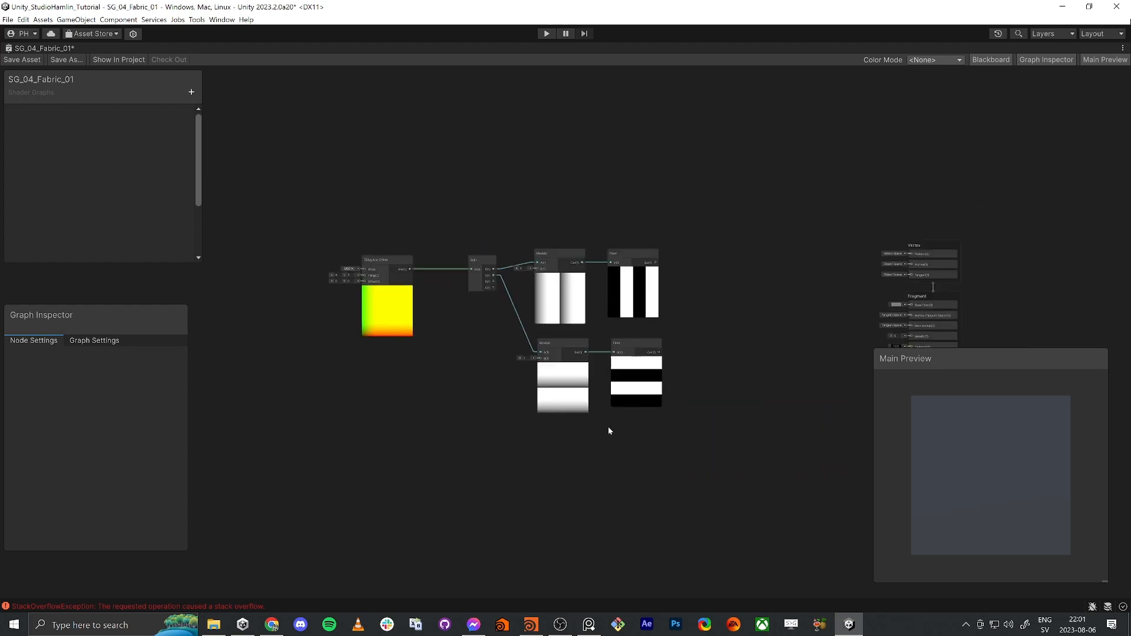
key("ctrl+a")
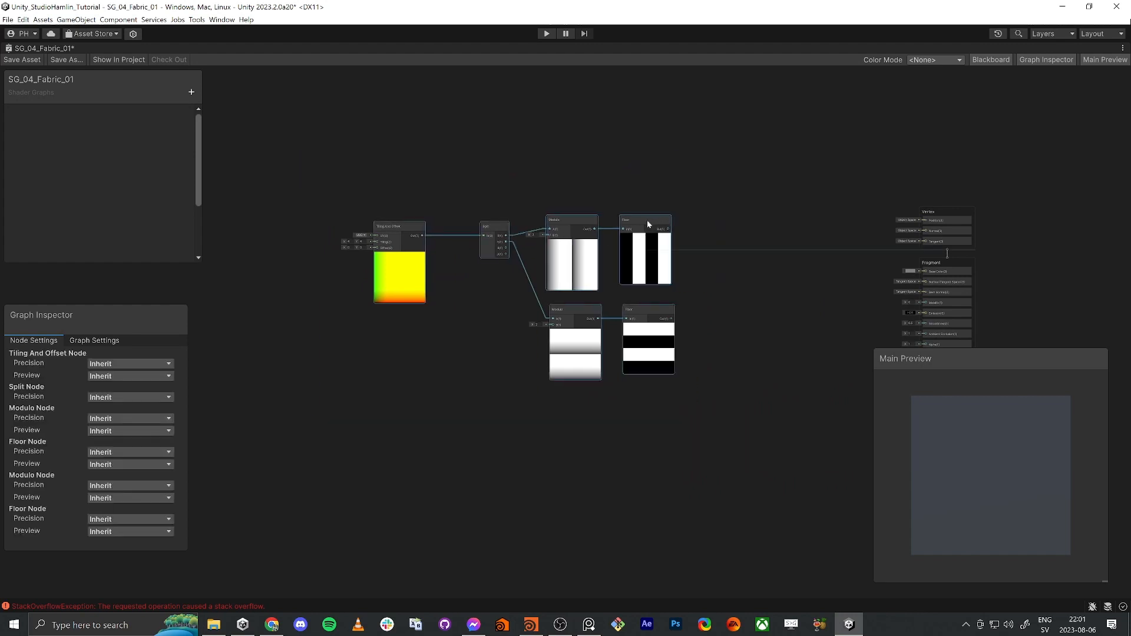
left_click_drag(647, 222, 474, 239)
middle_click_drag(672, 368, 736, 364)
scroll(736, 365, "down", 1)
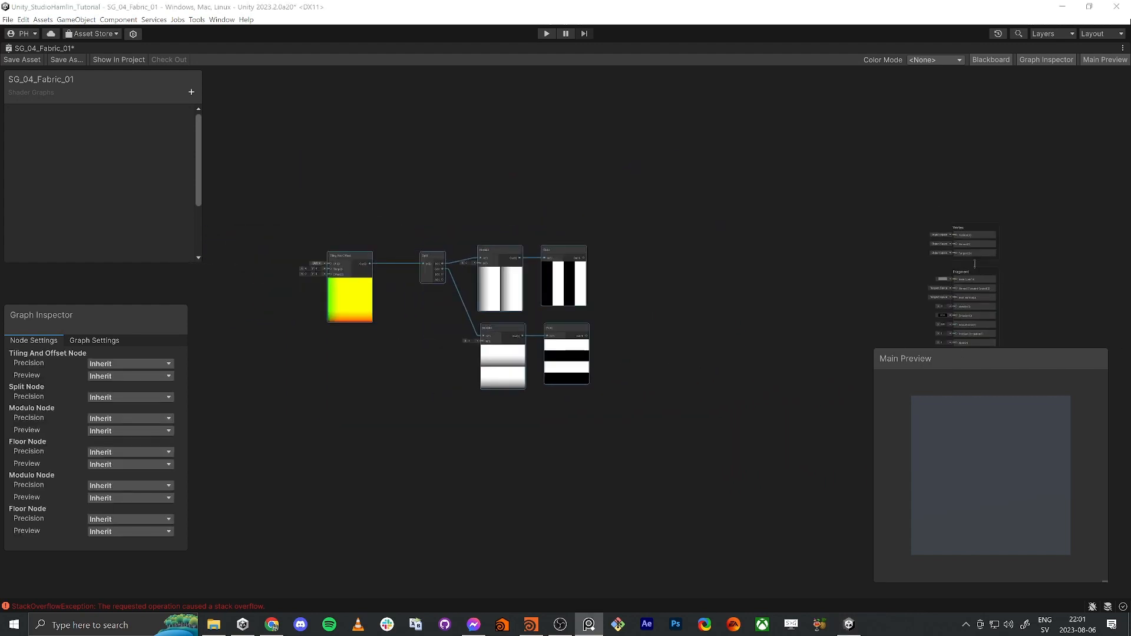
left_click(683, 324)
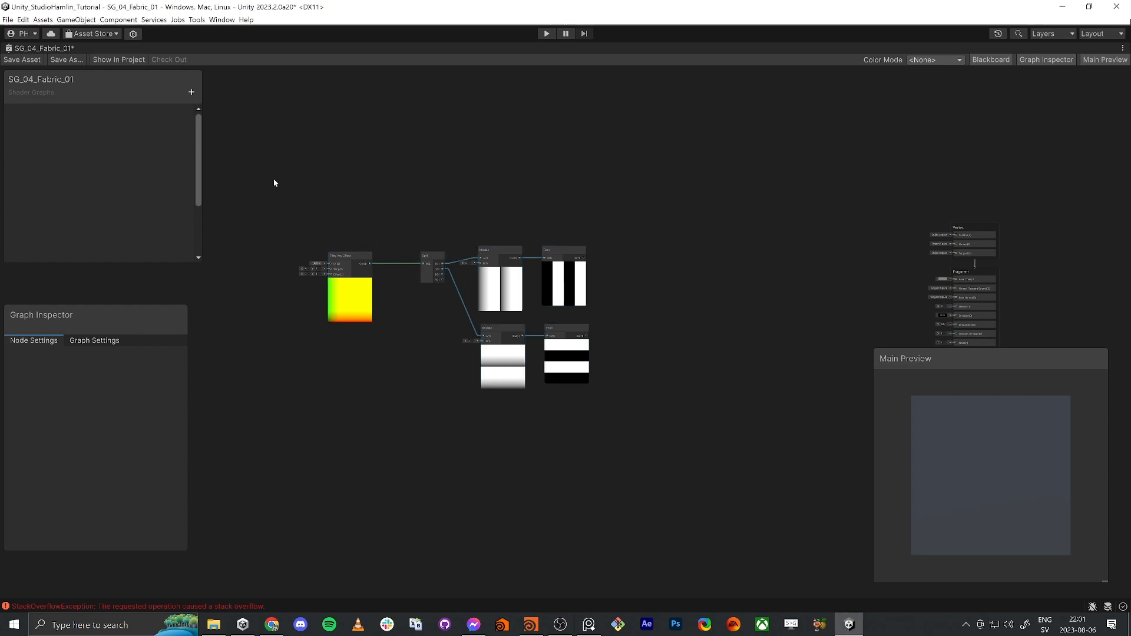
left_click_drag(644, 465, 645, 466)
left_click_drag(580, 377, 539, 383)
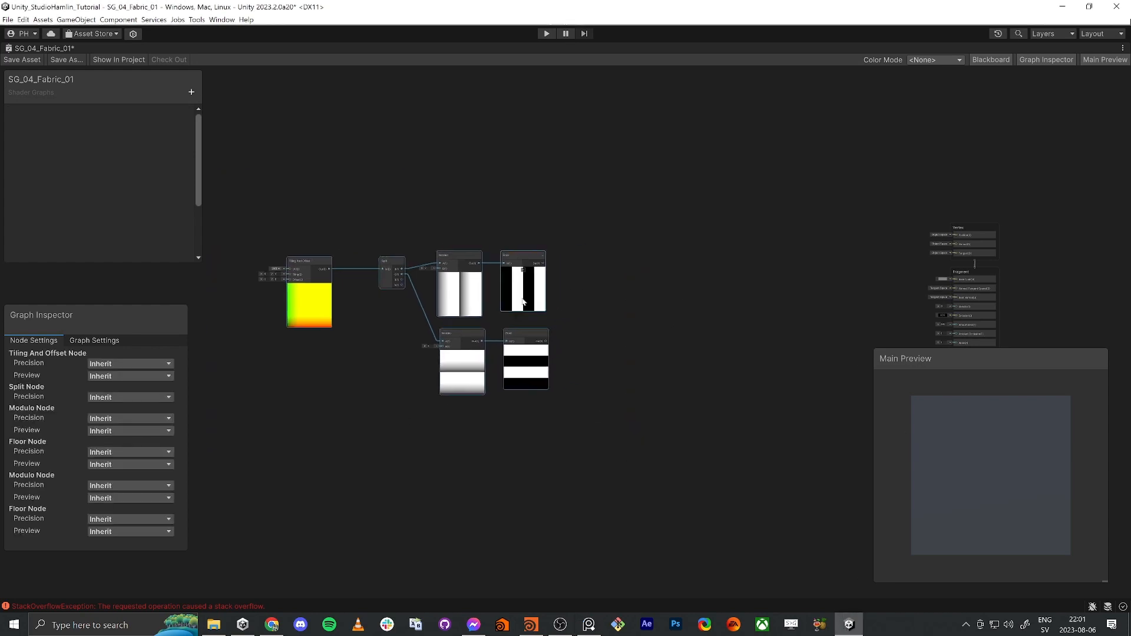
left_click(613, 359)
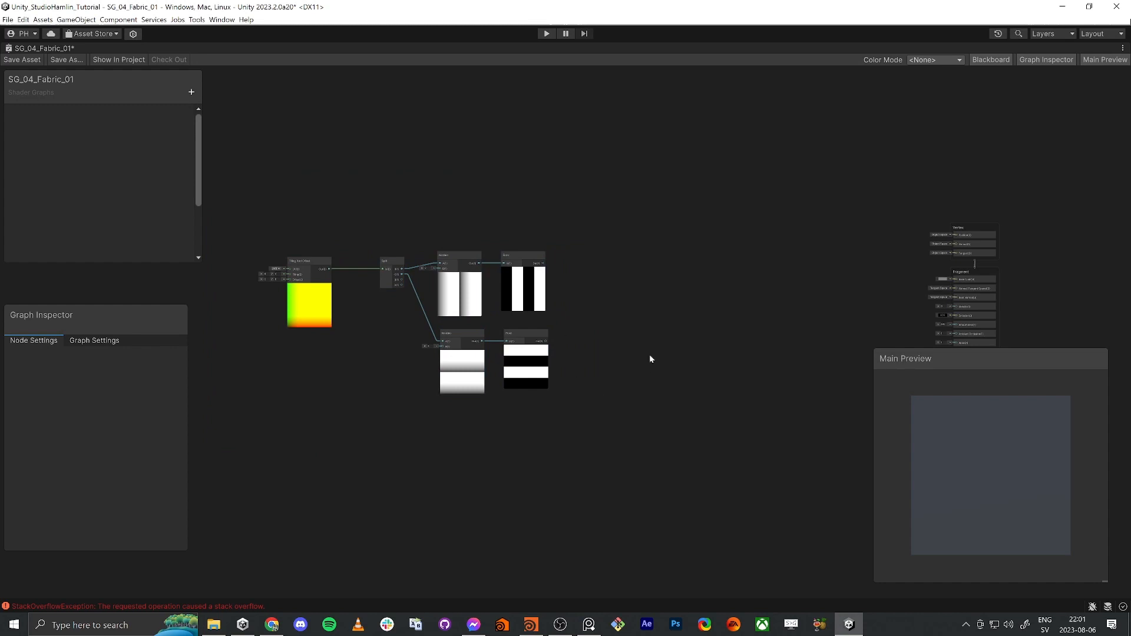
Set the Tiling And Offset node's Tiling to X 2 and Y 2
scroll(283, 281, "up", 3)
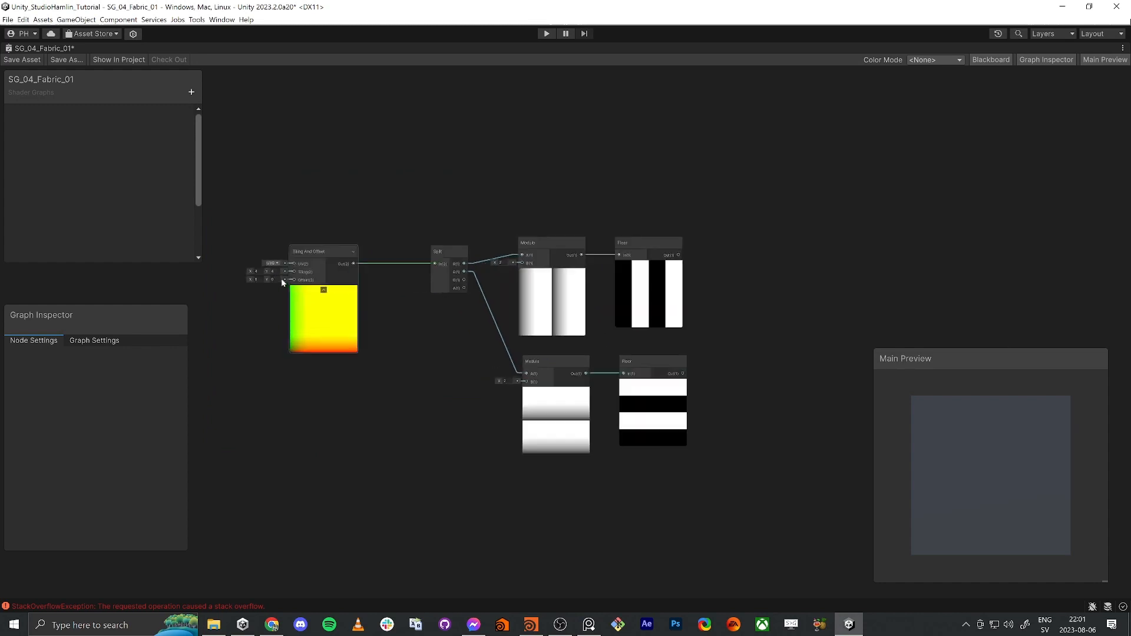
left_click(257, 271)
type("2")
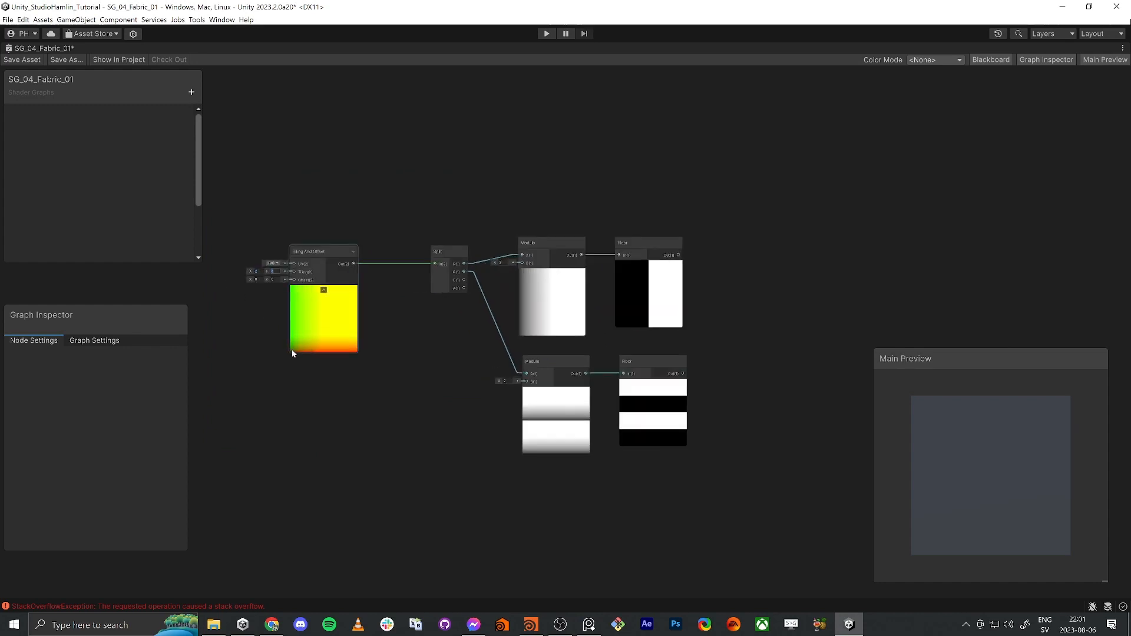
key("Tab")
type("2")
Add a One Minus node fed by the output of the upper, vertical-stripe Floor node
scroll(376, 459, "down", 2)
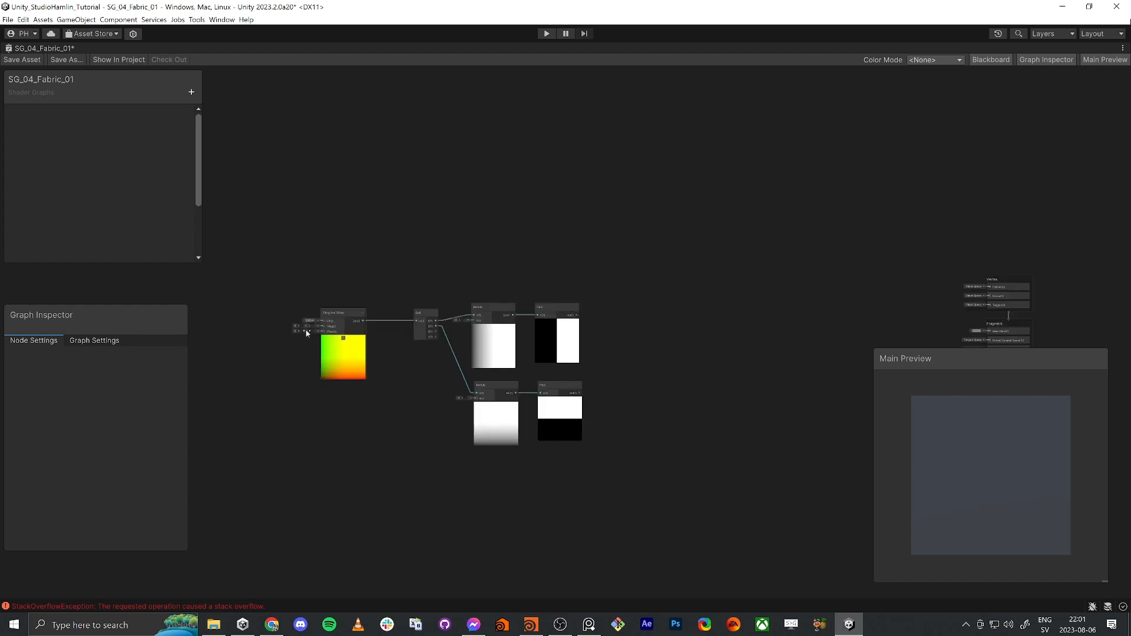
scroll(616, 309, "up", 1)
middle_click_drag(593, 346, 521, 278)
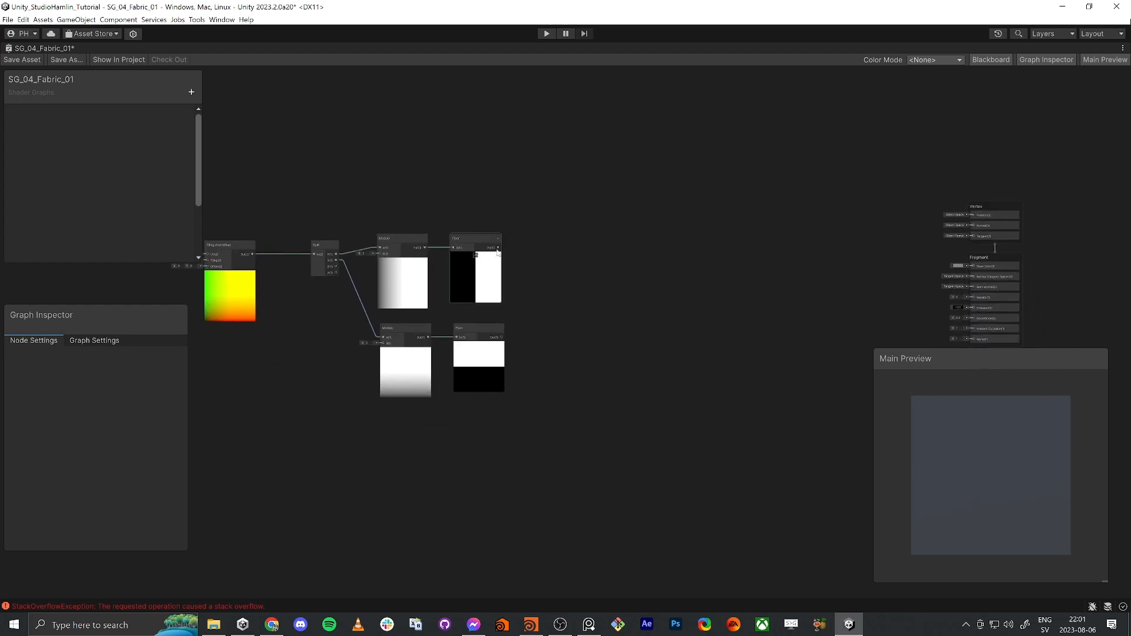
left_click_drag(499, 248, 580, 244)
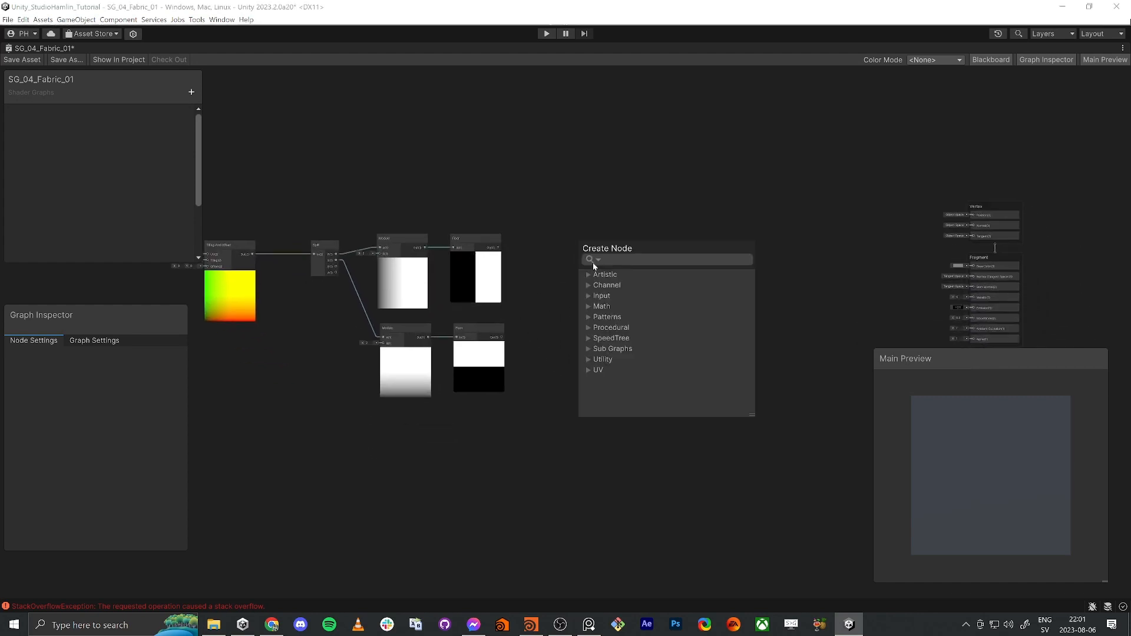
type("one")
key("Return")
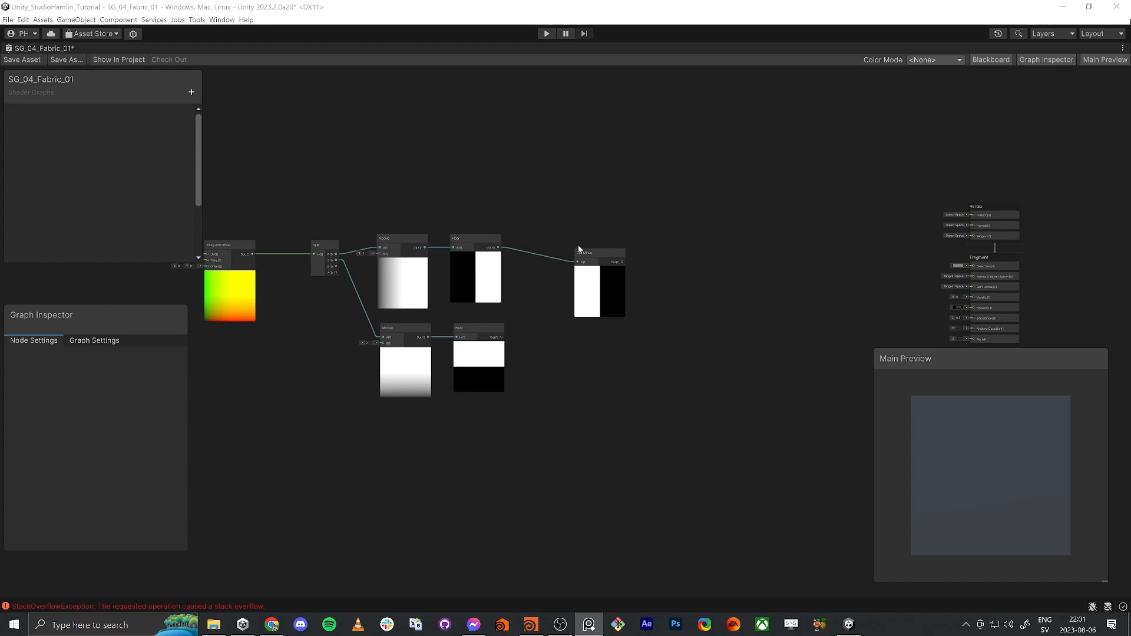
left_click_drag(581, 253, 602, 265)
Add a Multiply node with the vertical-stripe Floor output in A and the horizontal-stripe Floor output in B
left_click_drag(499, 248, 606, 197)
type("multiply")
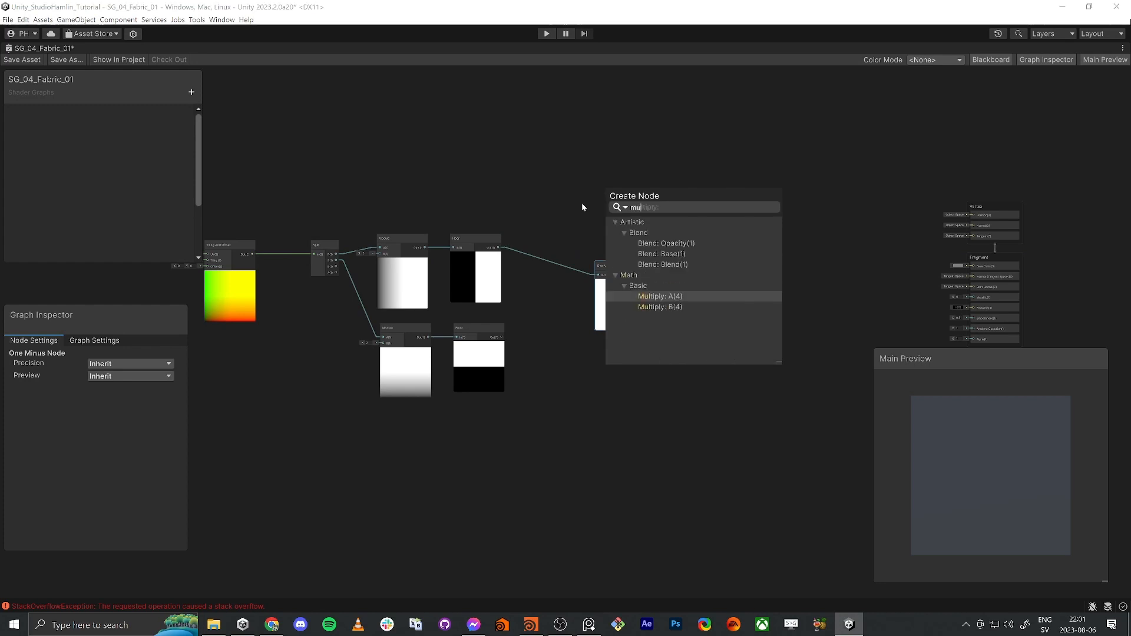
key("Return")
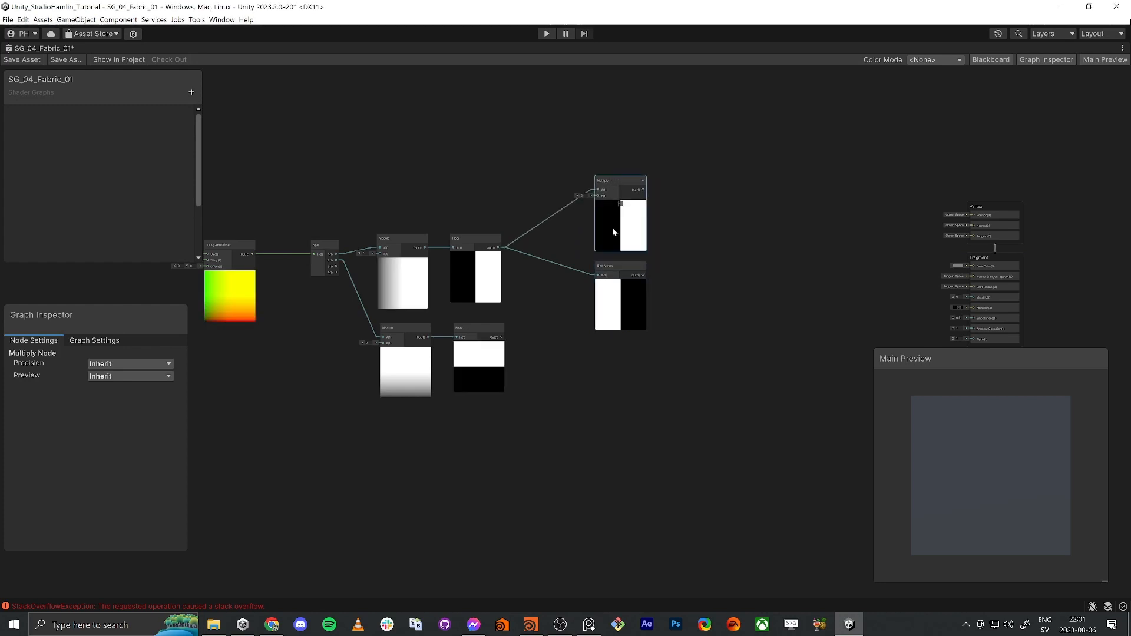
left_click_drag(607, 265, 833, 284)
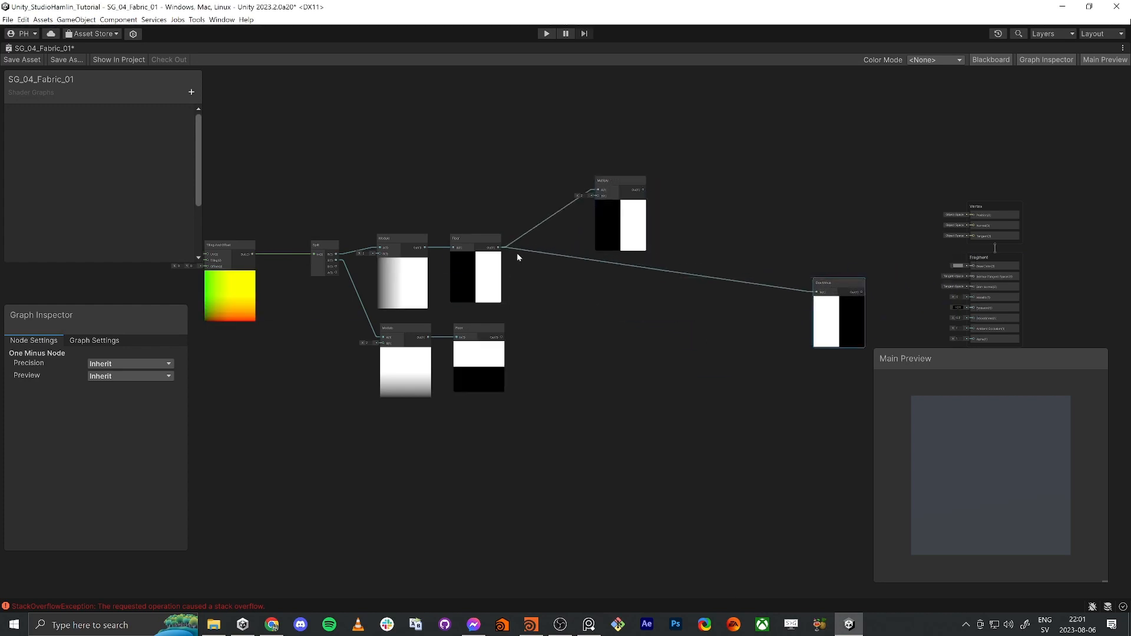
left_click(635, 221)
left_click(473, 375)
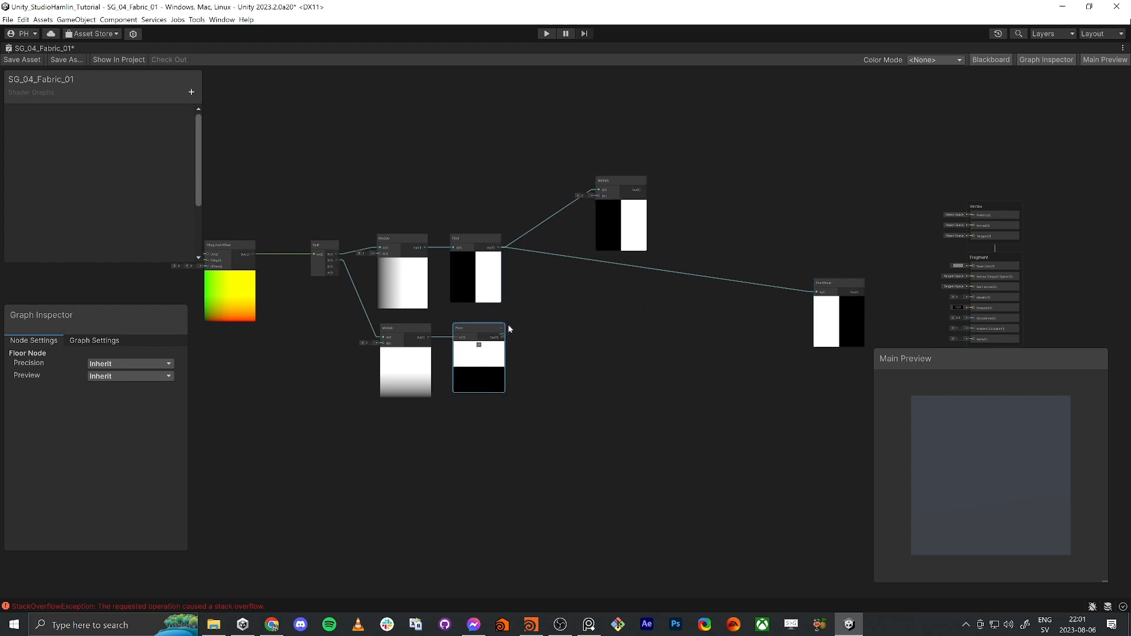
left_click_drag(501, 337, 599, 196)
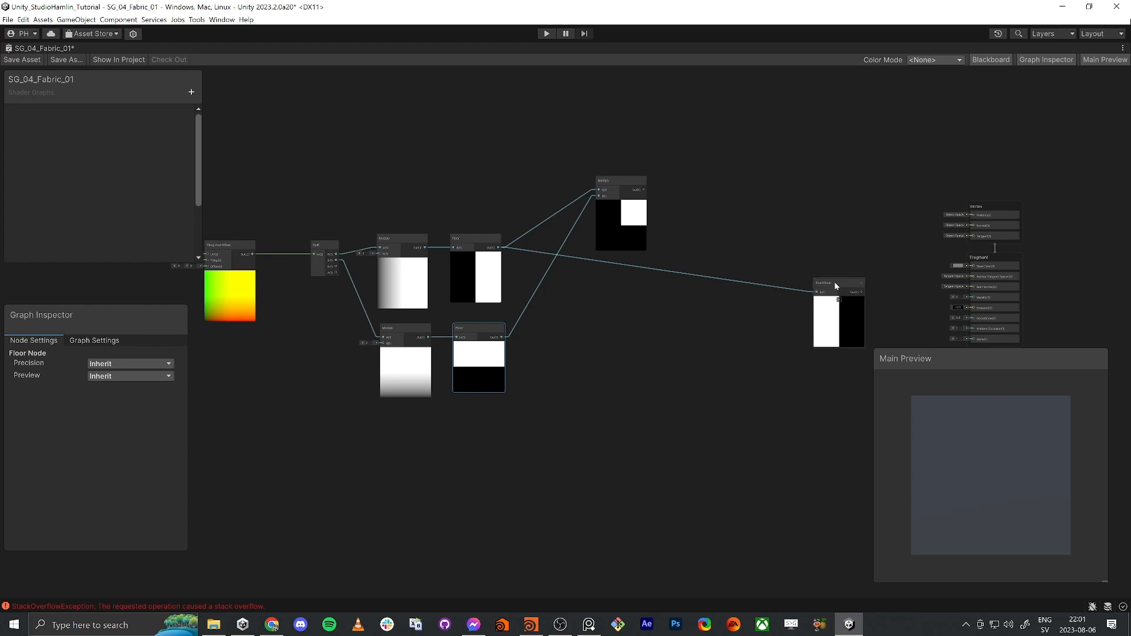
Add a second Multiply node with the One Minus output in A and the horizontal-stripe Floor output in B
left_click_drag(834, 282, 599, 317)
left_click(695, 276)
key("space")
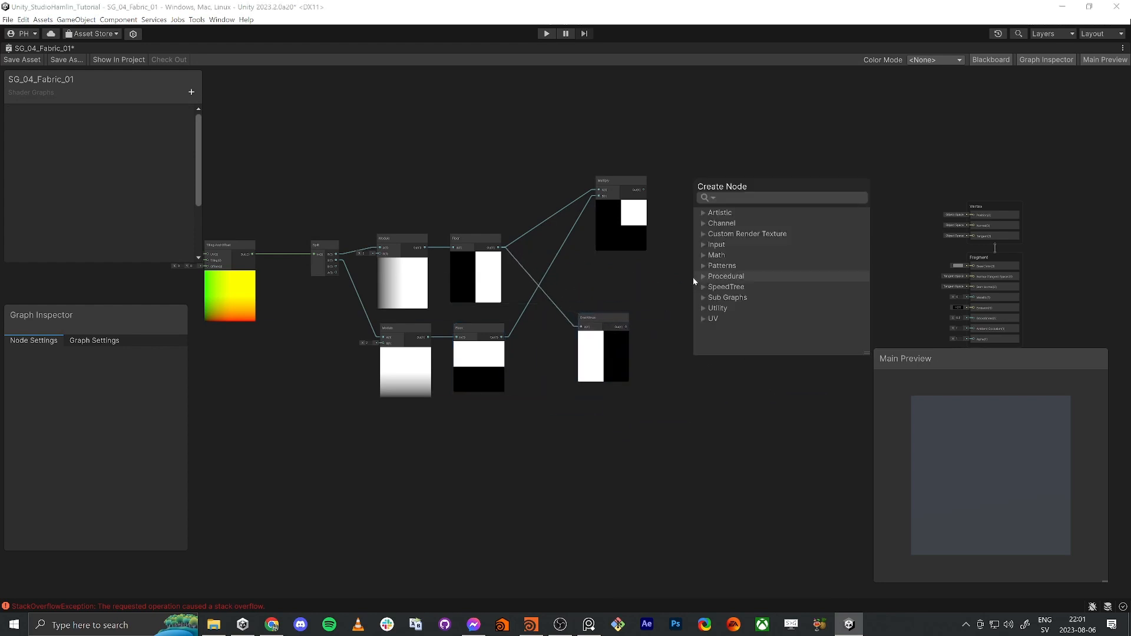
type("mult")
key("Return")
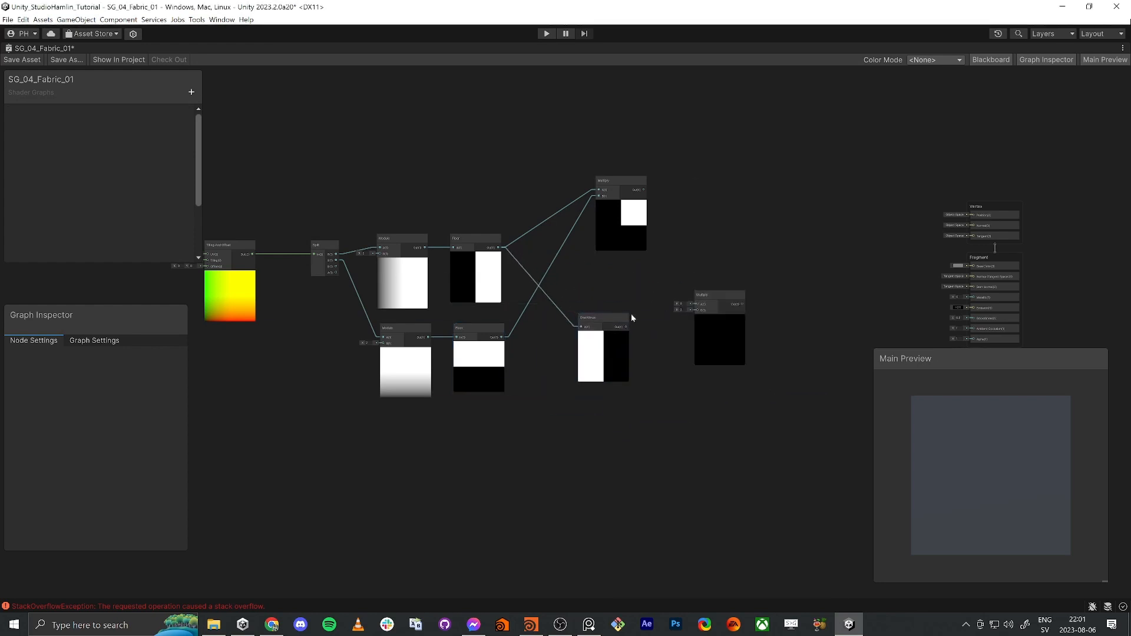
left_click_drag(596, 321, 501, 337)
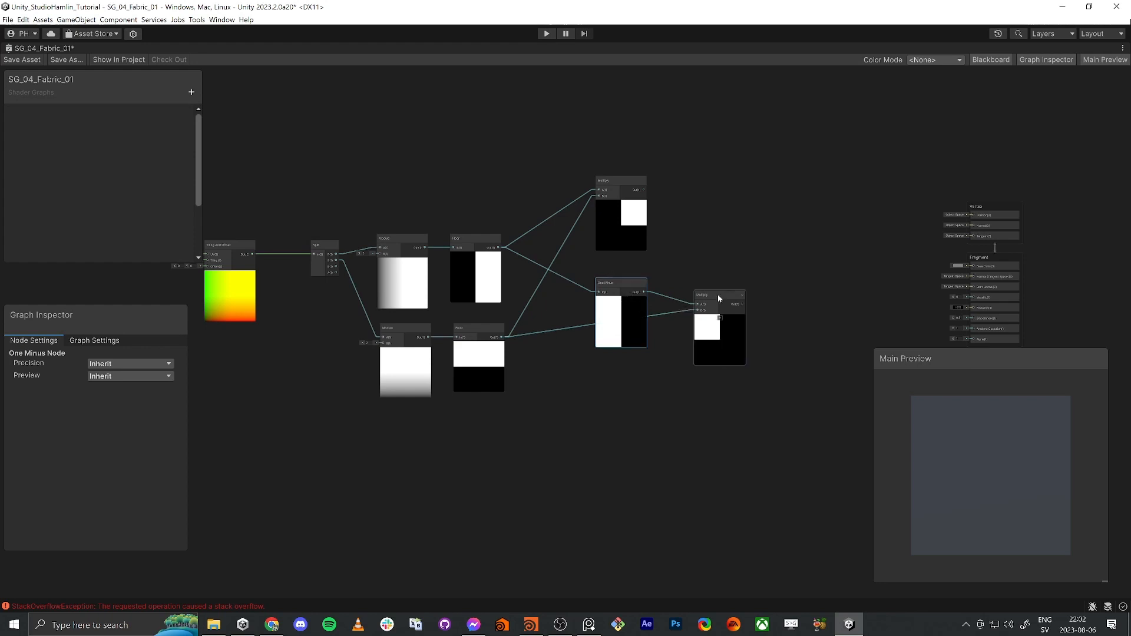
Shift the first Multiply node farther from the Floor nodes and place the One Minus node between the upper Floor and second Multiply
mouse_move(614, 287)
left_mouse_down()
mouse_move(587, 288)
mouse_move(614, 288)
left_mouse_up()
left_click_drag(614, 287, 620, 280)
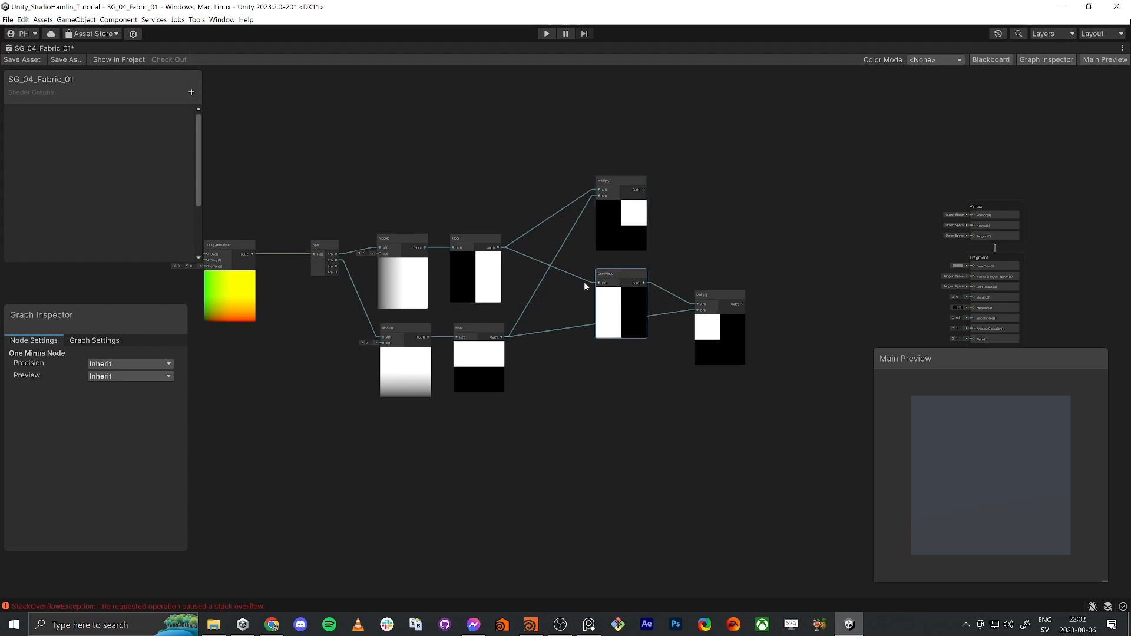
left_click_drag(623, 282, 631, 407)
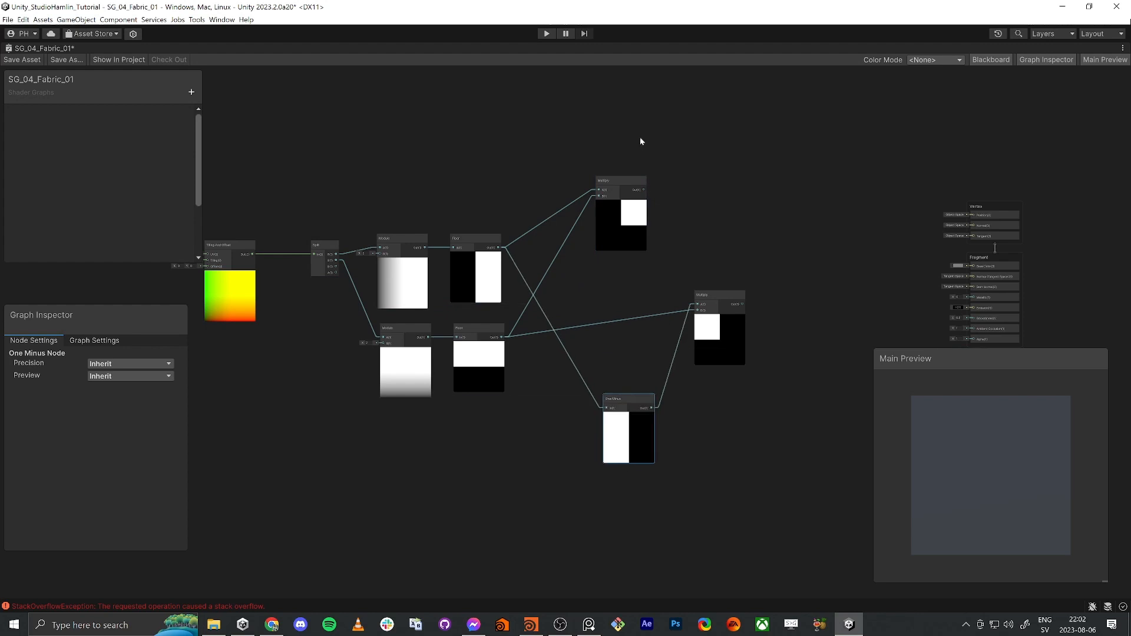
left_click_drag(622, 182, 690, 180)
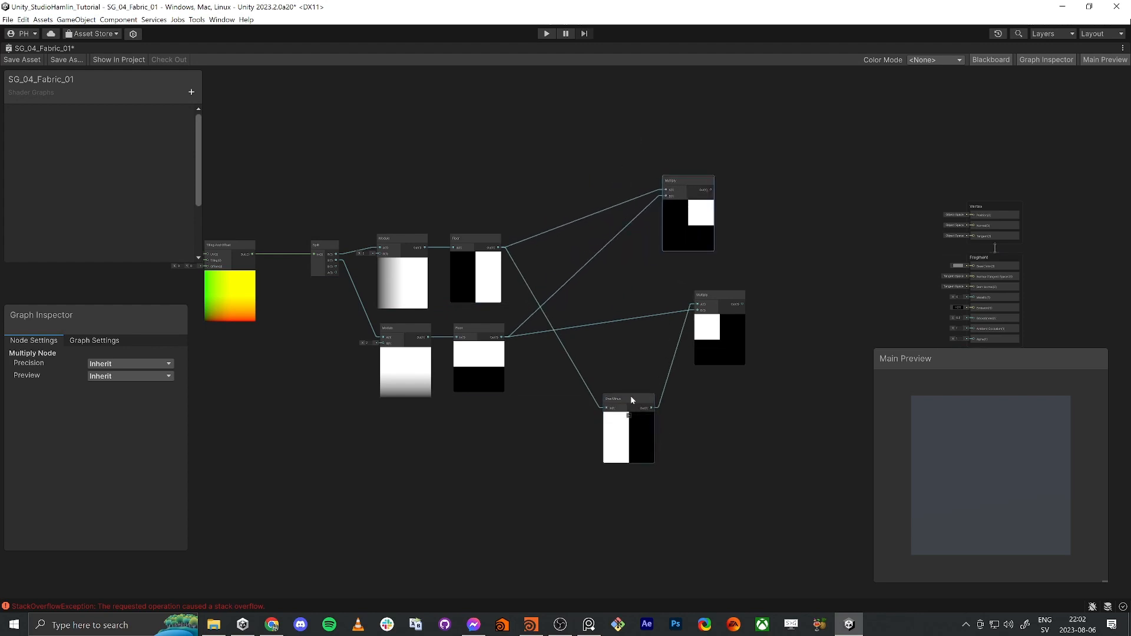
left_click_drag(631, 399, 614, 274)
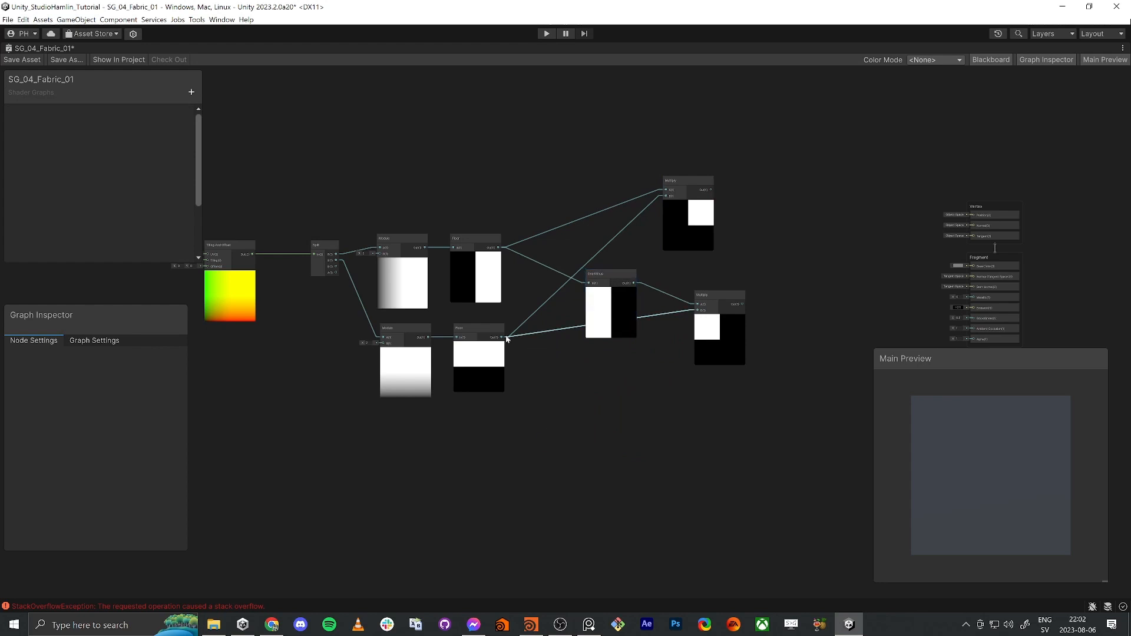
Add a second One Minus node fed by the output of the horizontal-stripe Floor node
left_click_drag(507, 340, 603, 399)
type("one mi")
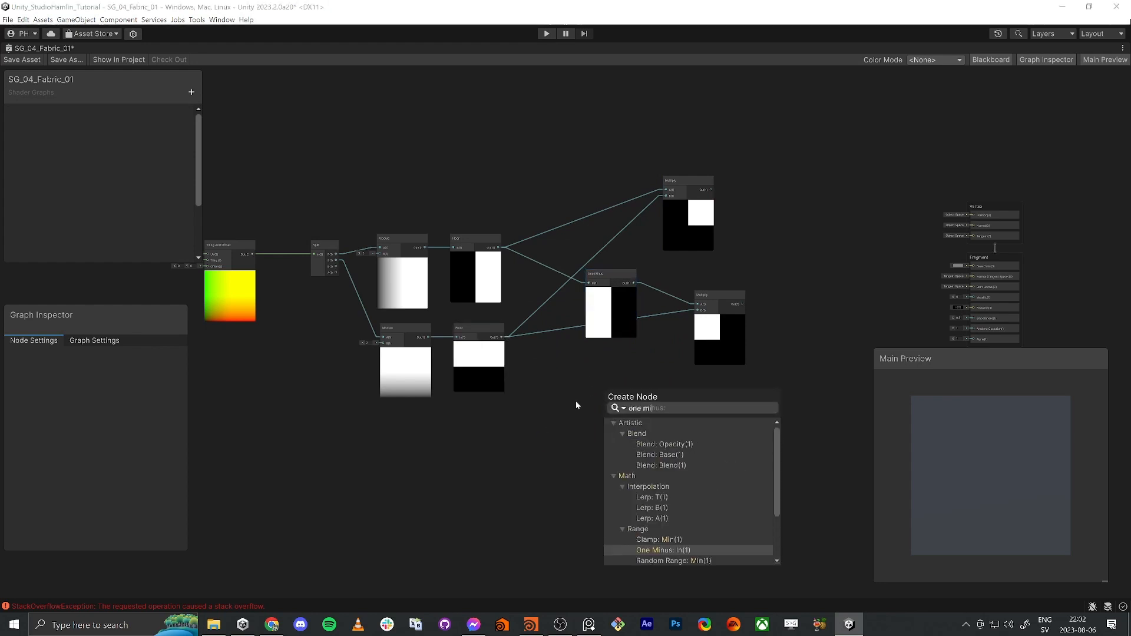
type("nus")
key("Return")
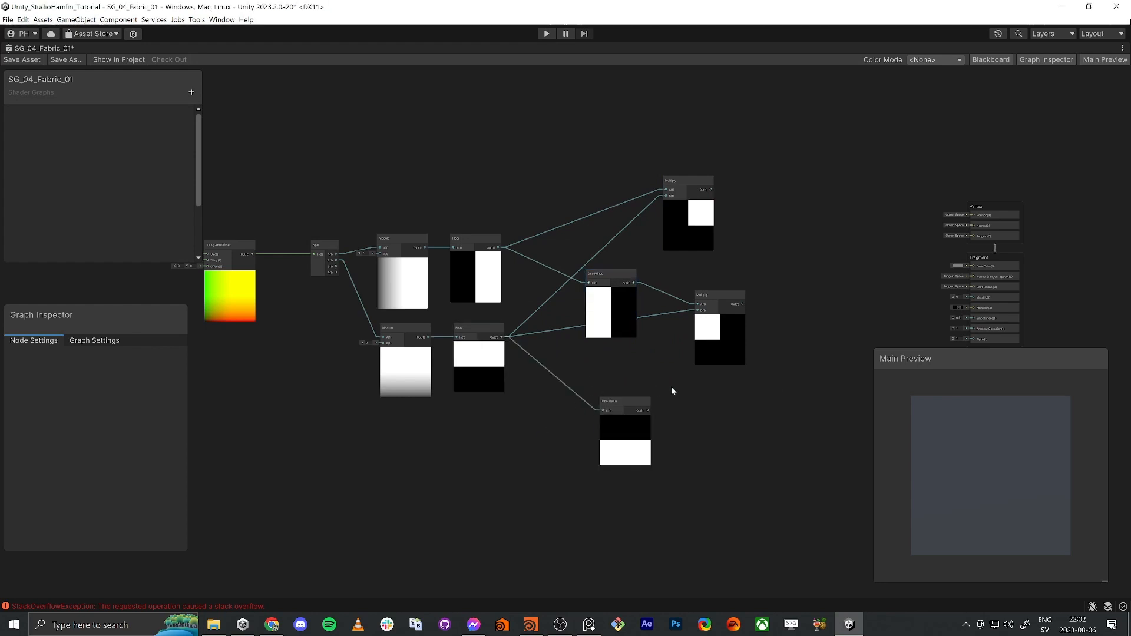
Connect the new One Minus output to the second Multiply's B input and move both nodes into a tighter layout
left_click_drag(644, 402, 696, 309)
right_click(602, 397)
left_click(599, 384)
middle_click_drag(827, 335, 724, 336)
left_click_drag(616, 298, 590, 294)
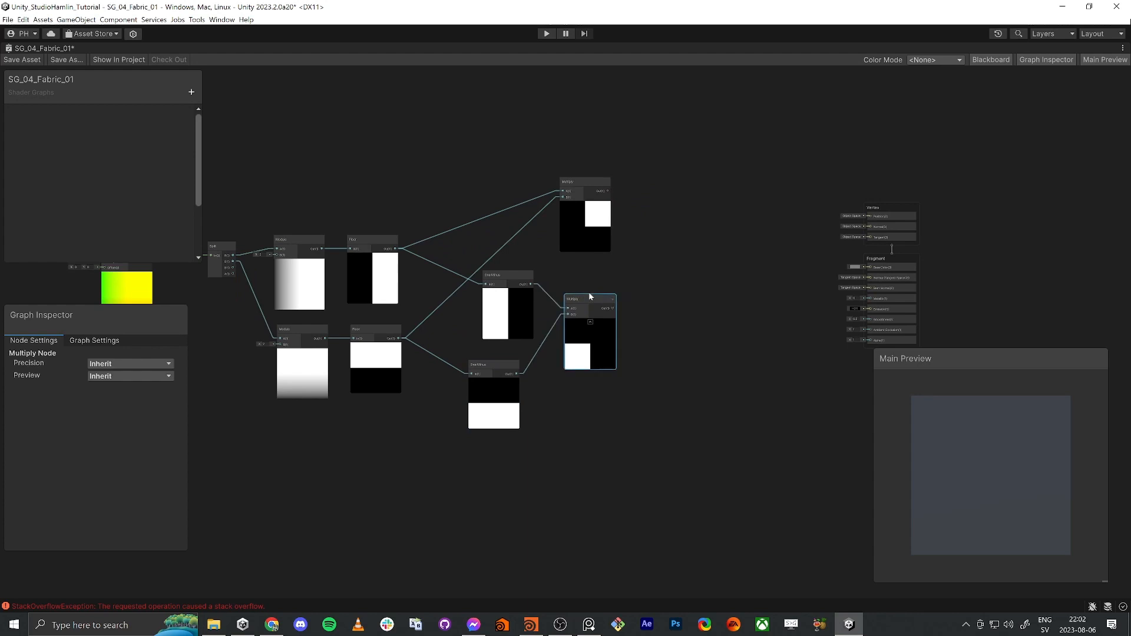
Add a Maximum node with the first Multiply output in A and the second Multiply output in B
left_click_drag(607, 187, 662, 238)
type("max")
key("Return")
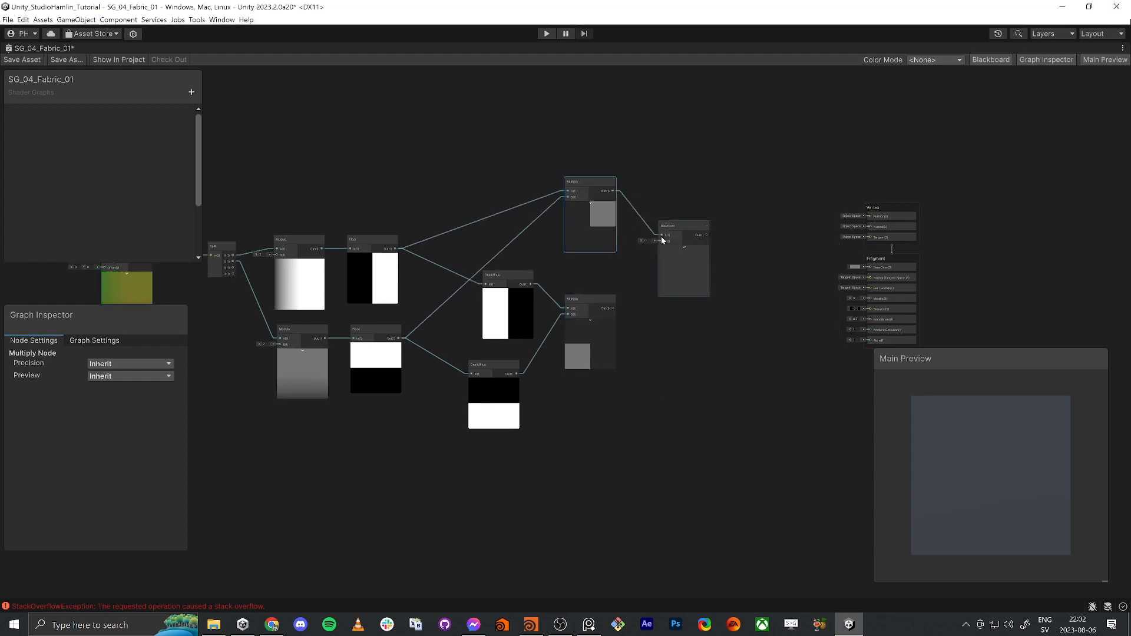
scroll(616, 306, "up", 3)
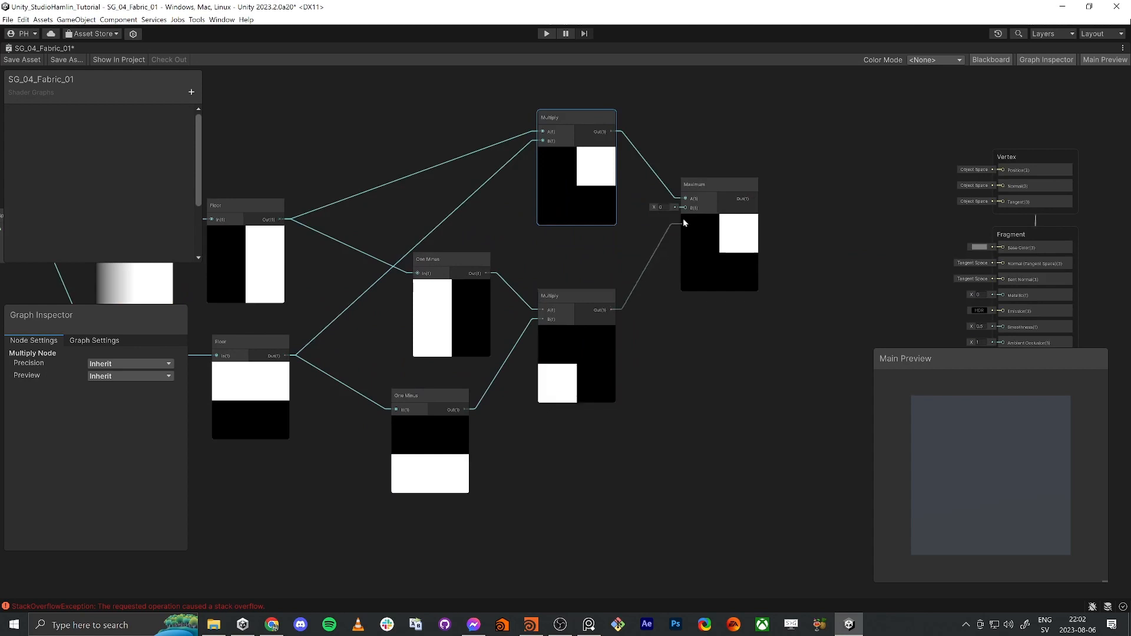
left_click_drag(683, 223, 686, 208)
scroll(684, 406, "down", 2)
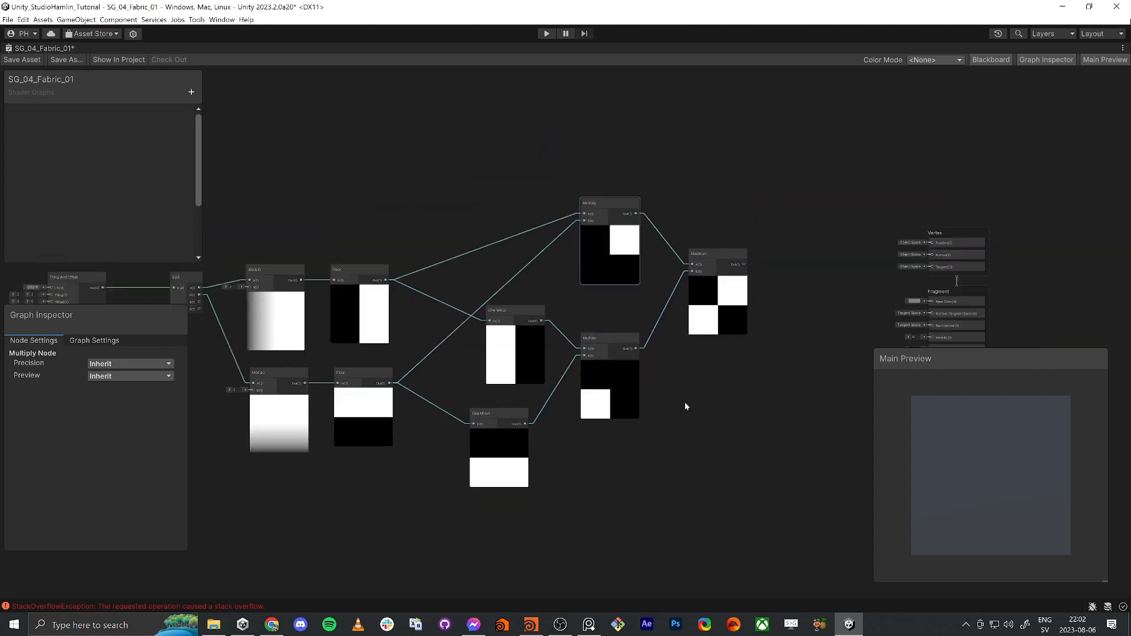
Move the whole checker node network together, farther away from the Vertex and Fragment blocks
scroll(684, 407, "down", 1)
middle_click_drag(726, 413, 827, 348)
scroll(827, 348, "down", 1)
left_click_drag(271, 121, 843, 468)
left_click_drag(817, 226, 542, 252)
middle_click_drag(601, 404, 842, 400)
left_click(794, 338)
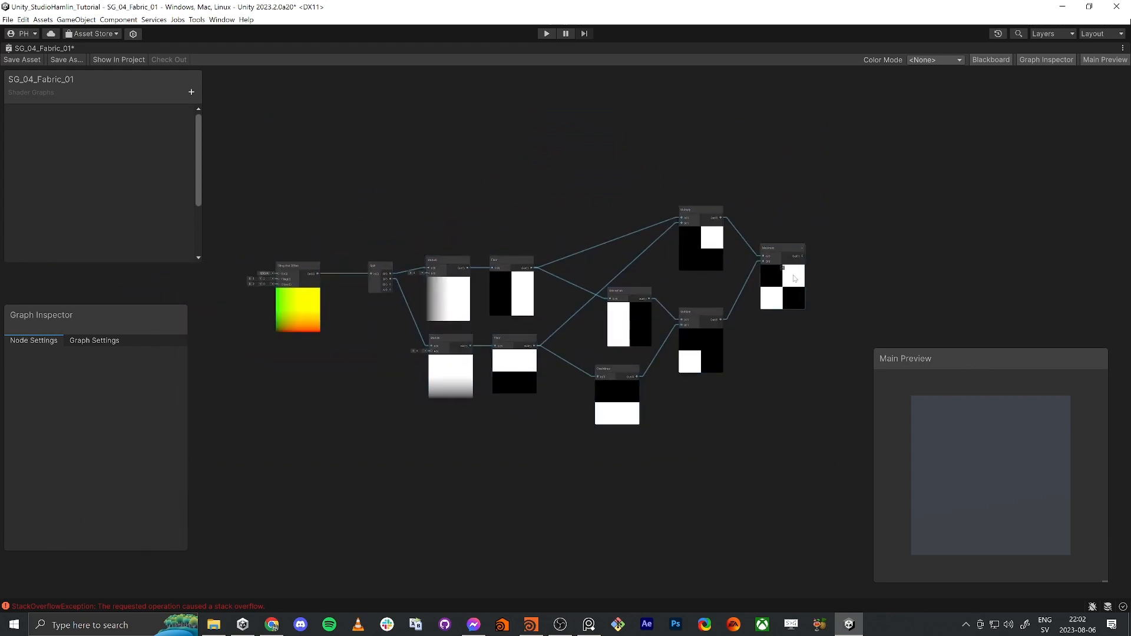
Add a One Minus node fed by the Maximum output and arrange it directly below the Maximum node
middle_click_drag(805, 393, 683, 421)
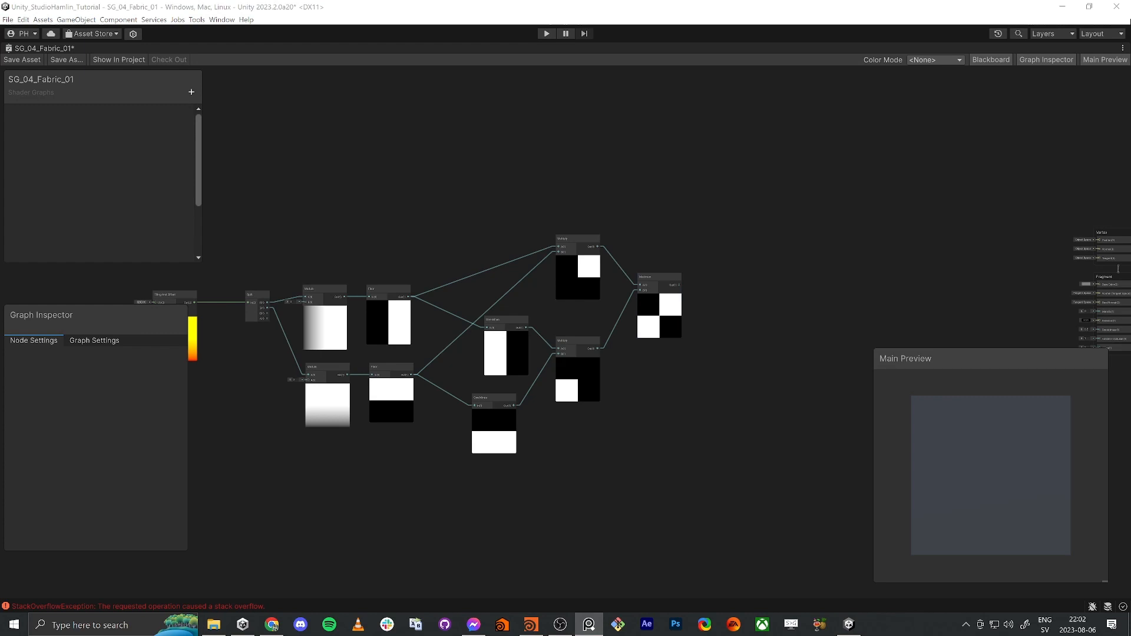
scroll(723, 317, "up", 3)
left_click_drag(666, 274, 712, 358)
type("one mi")
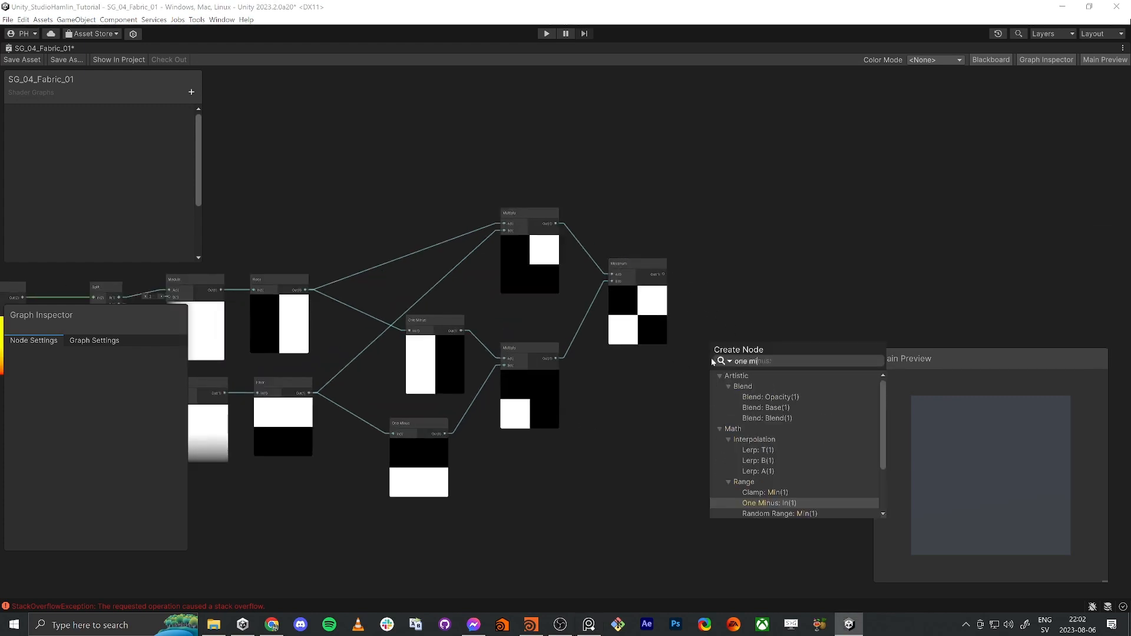
key("Return")
left_click_drag(713, 357, 693, 378)
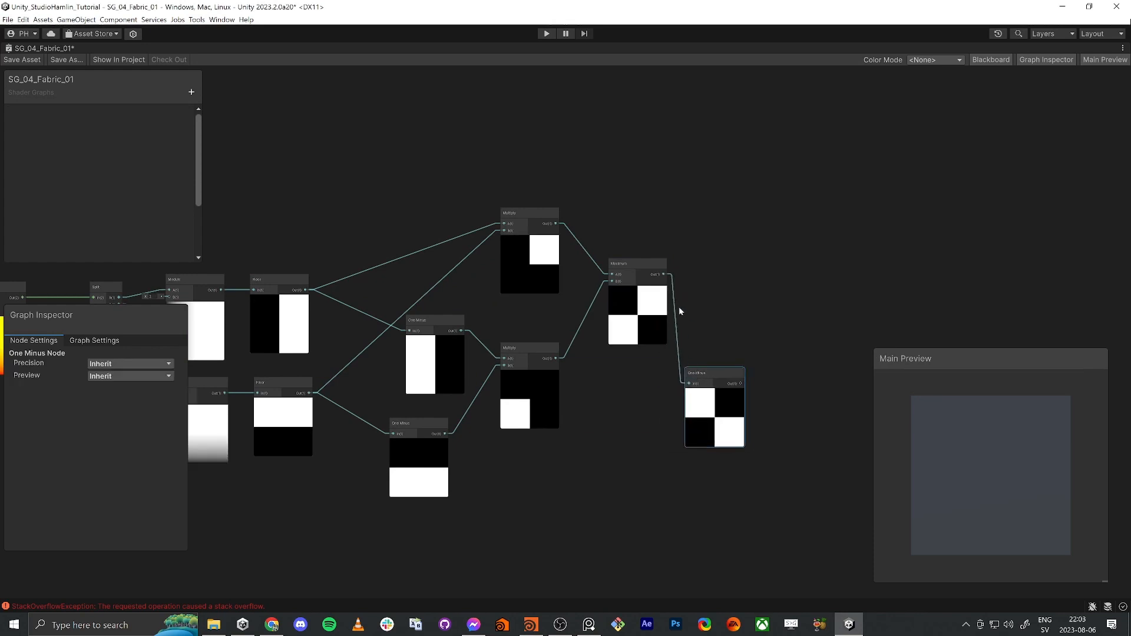
left_click_drag(644, 263, 666, 242)
left_click_drag(723, 369, 687, 372)
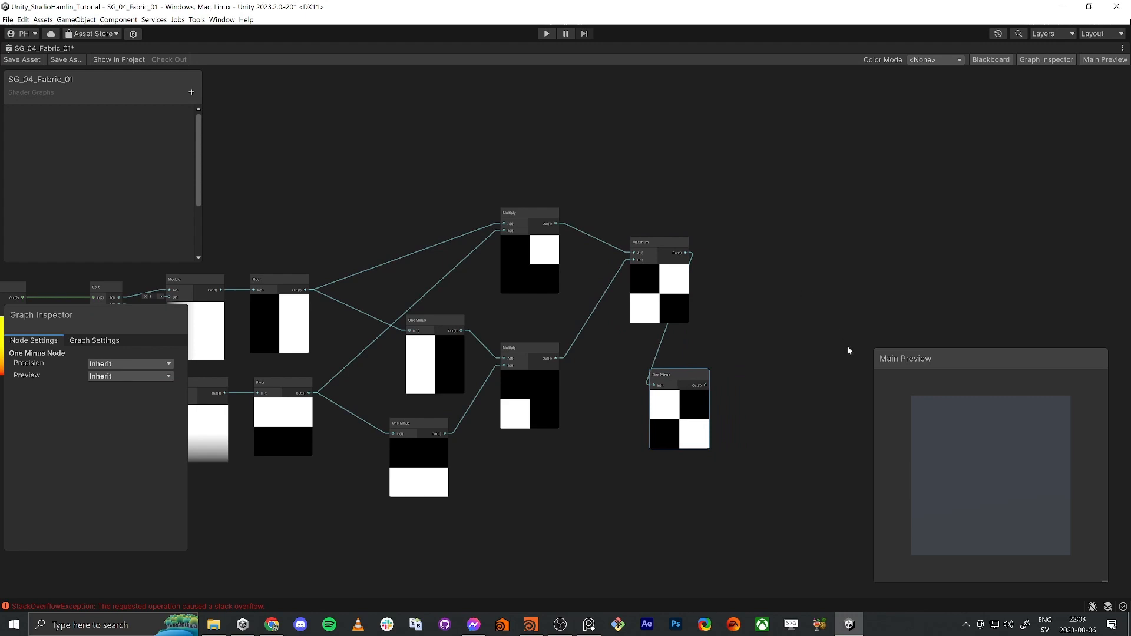
key("alt+Tab")
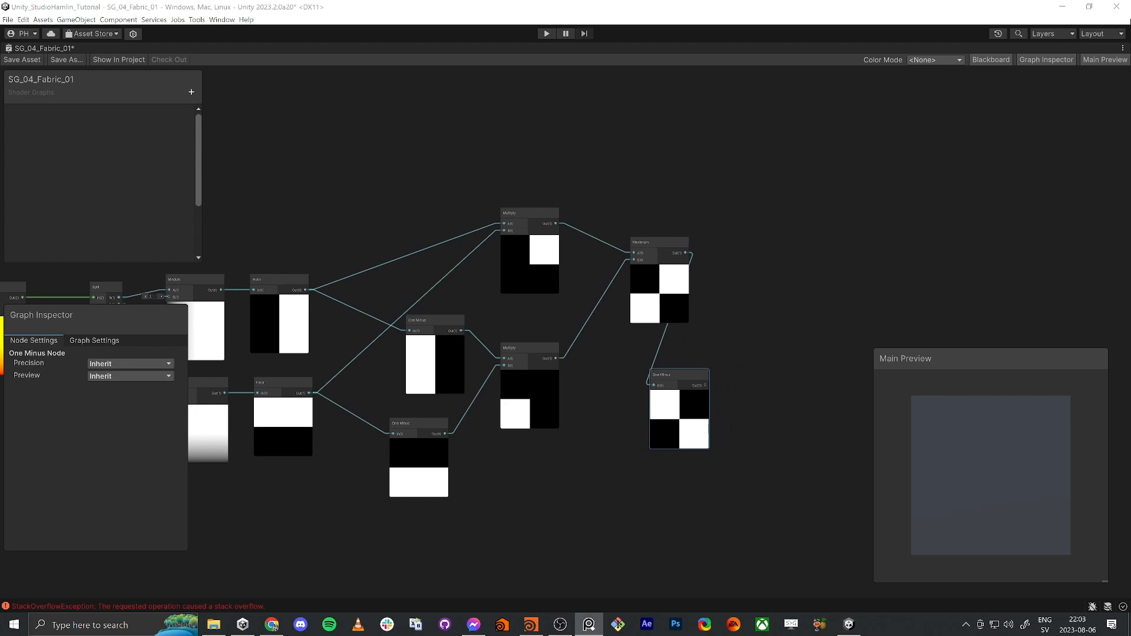
Add a Color property named "Color Thread 1" to the graph and duplicate it
left_click(191, 92)
left_click(218, 180)
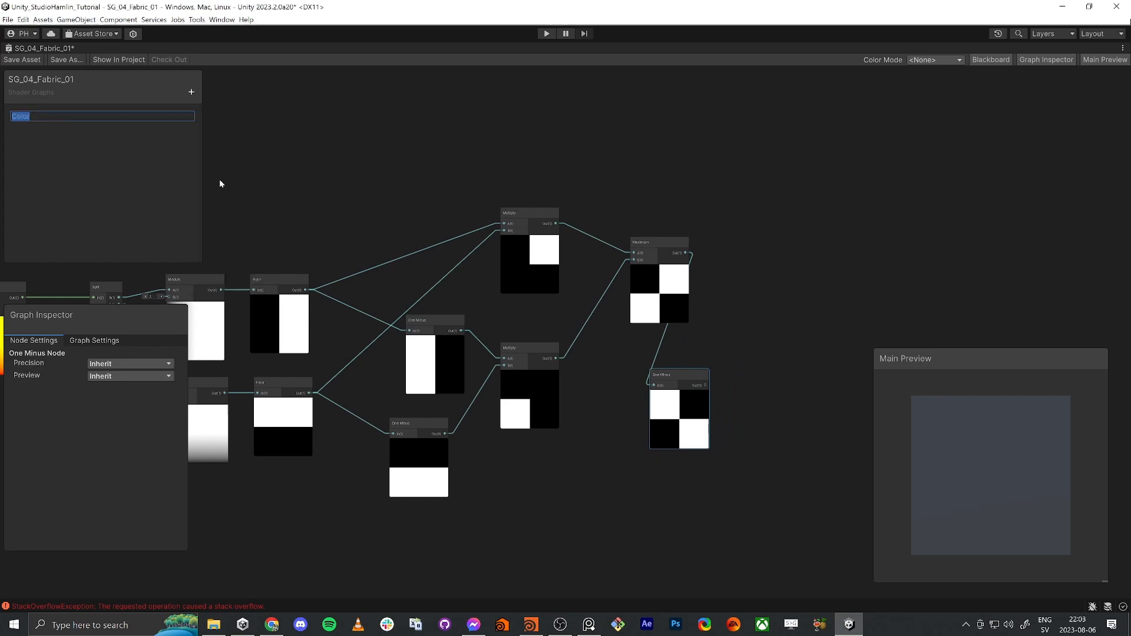
type("Color Thread 1")
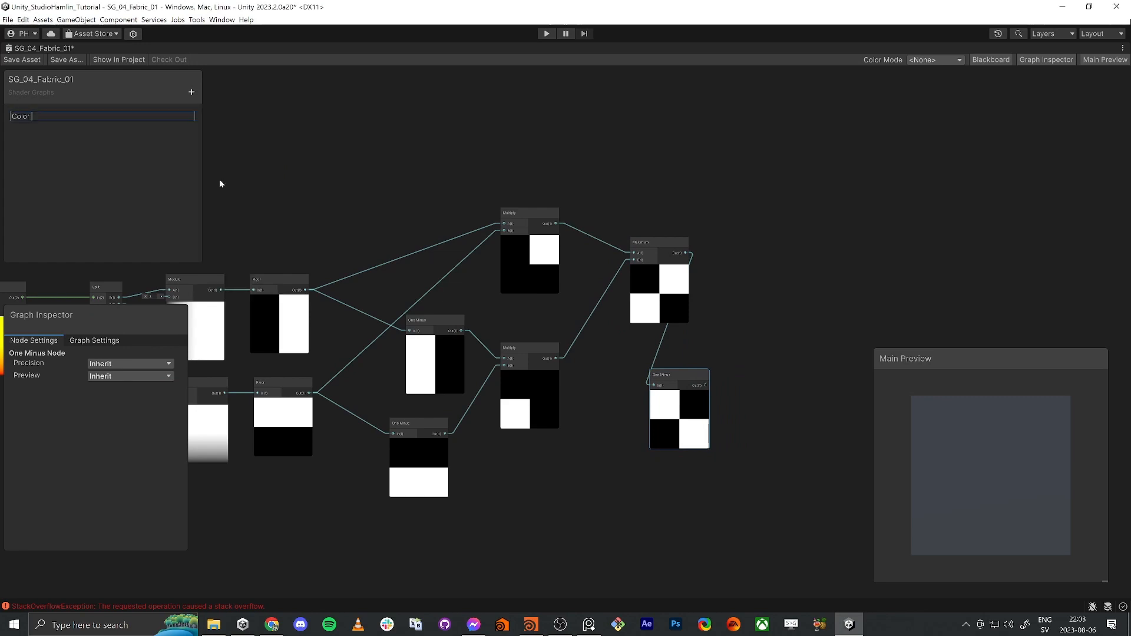
key("Return")
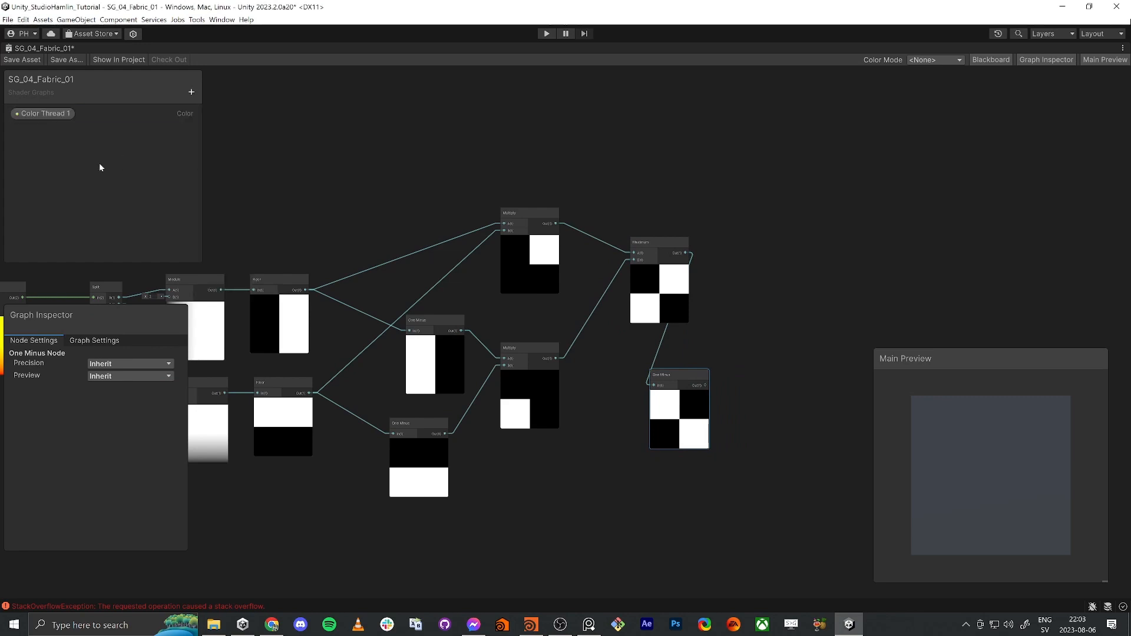
left_click(51, 115)
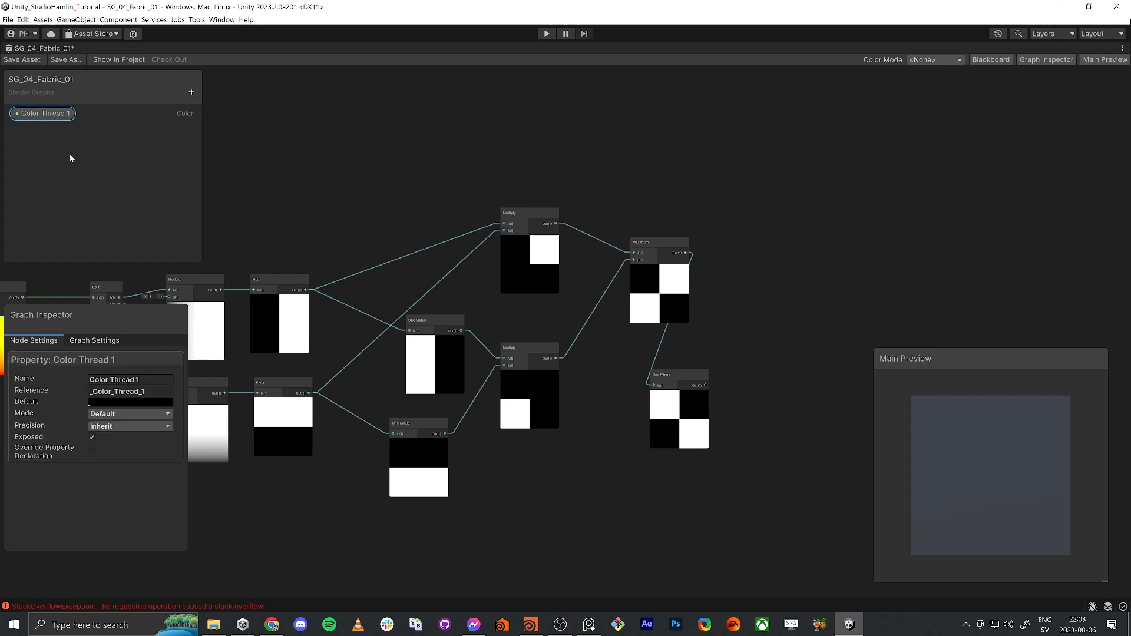
key("ctrl+d")
double_click(51, 130)
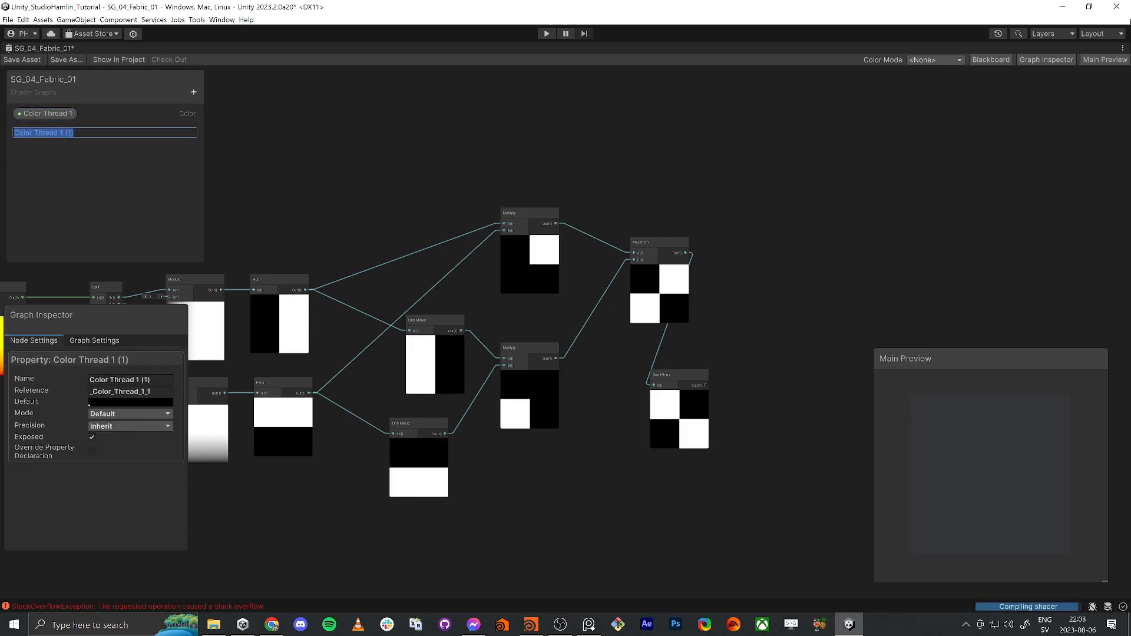
left_click(91, 135)
key("BackSpace")
key("BackSpace")
key("BackSpace")
key("BackSpace")
key("Return")
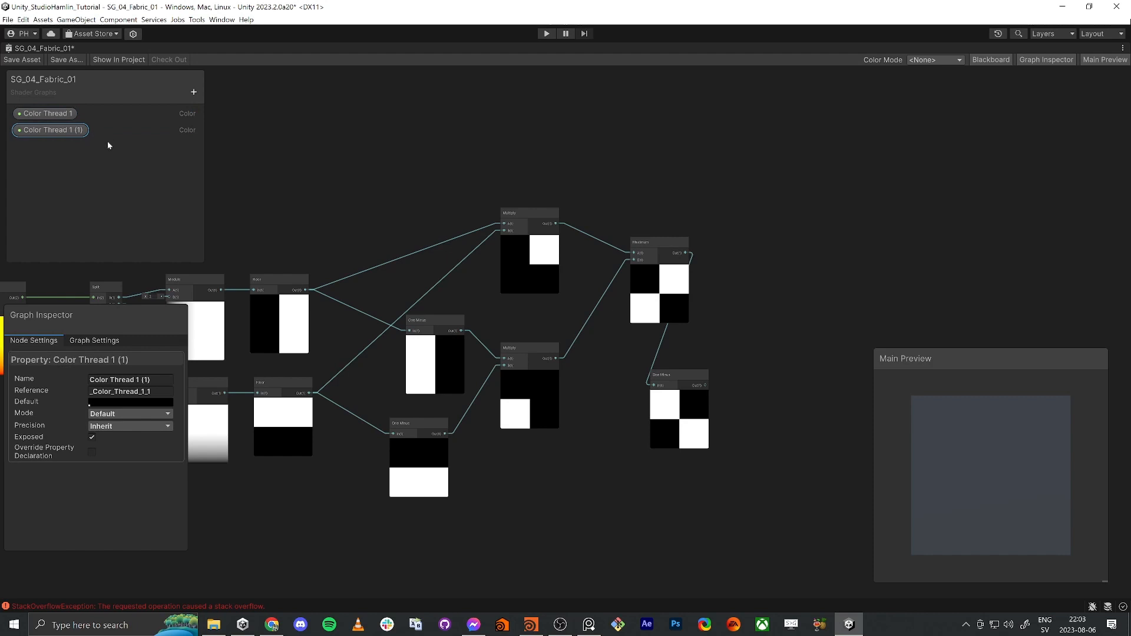
Rename the duplicated color property as "Color Thread 2"
double_click(66, 131)
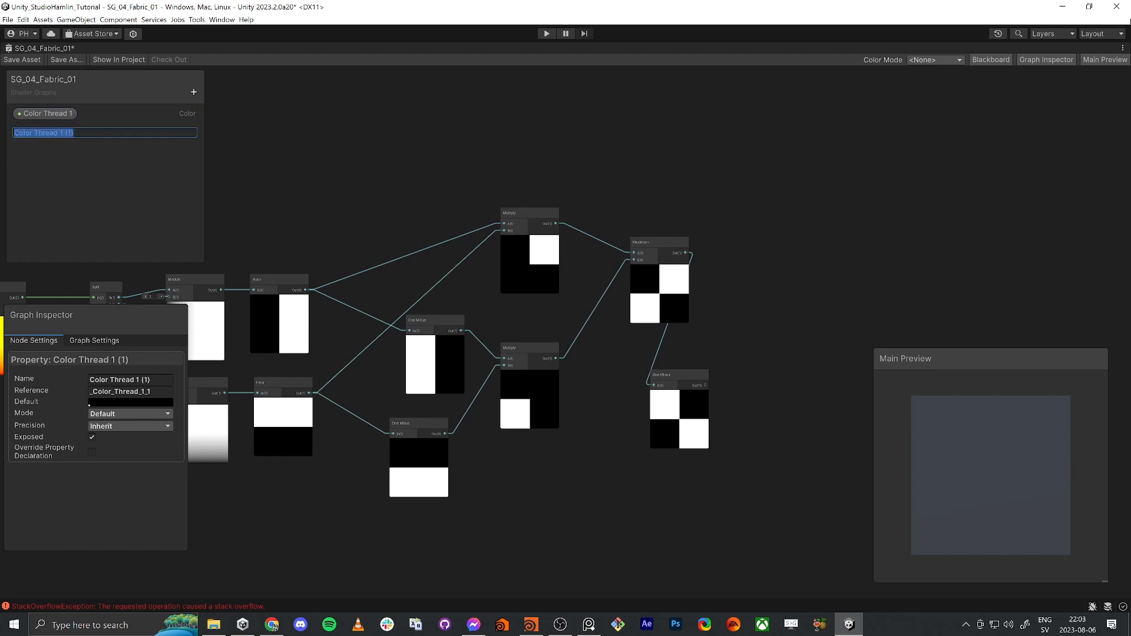
key("Right")
key("BackSpace")
key("BackSpace")
type("2")
key("Return")
Set the default color of Color Thread 1 to bright green, hex 1CFF00
left_click(70, 115)
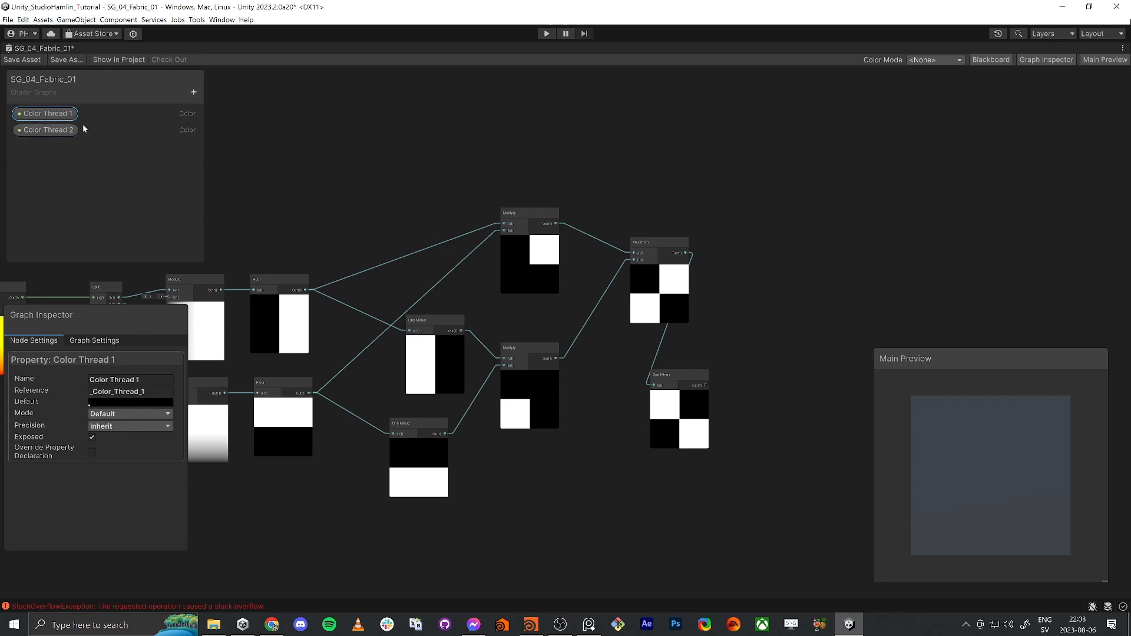
left_click(125, 403)
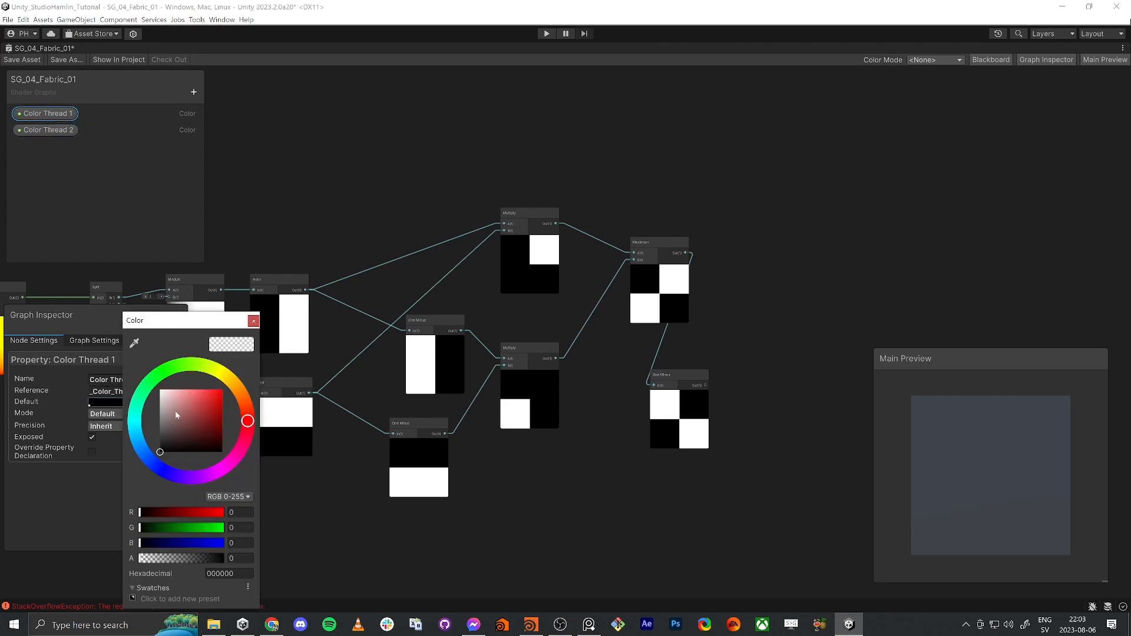
left_click_drag(201, 406, 238, 372)
left_click(168, 369)
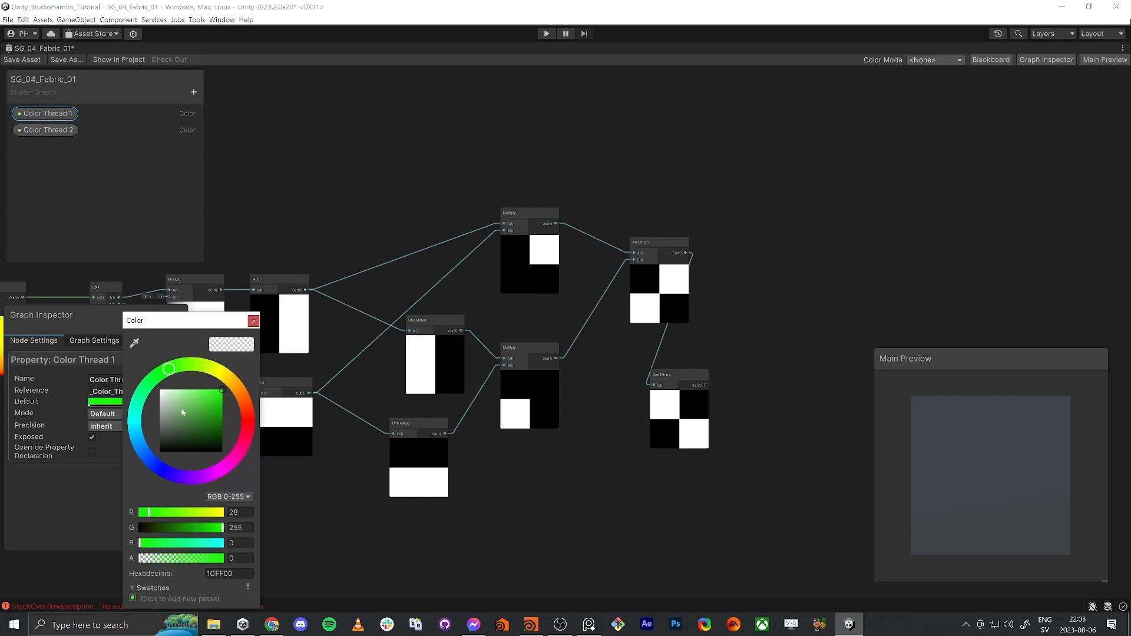
left_click(254, 320)
Set the default color of Color Thread 2 to pure red, hex FF0000
left_click(46, 129)
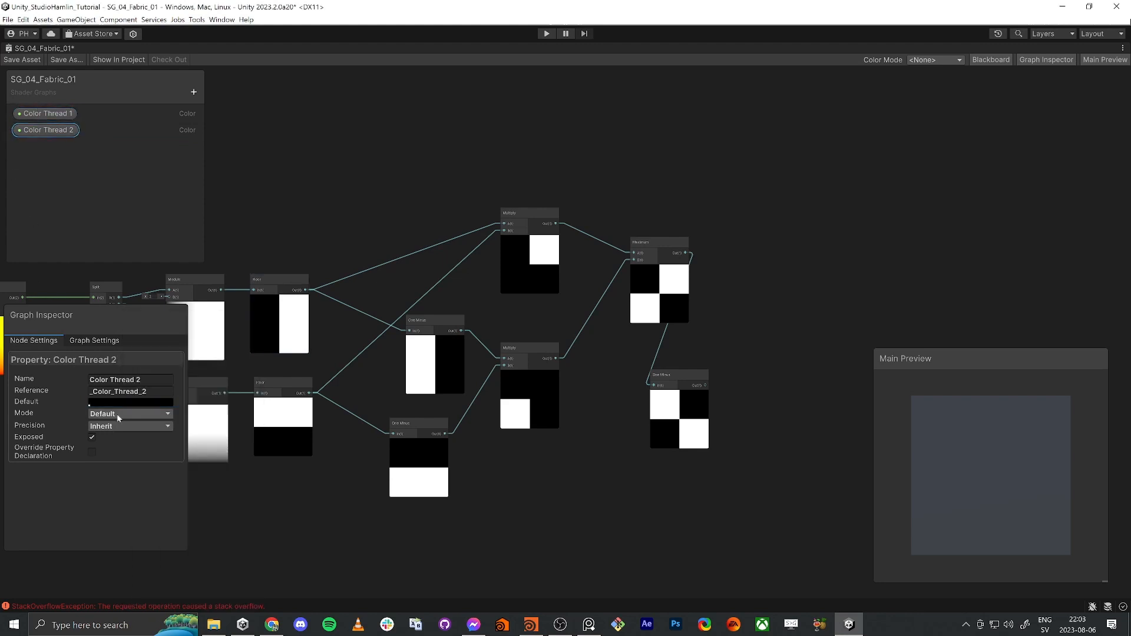
left_click(137, 402)
left_click_drag(209, 413, 236, 390)
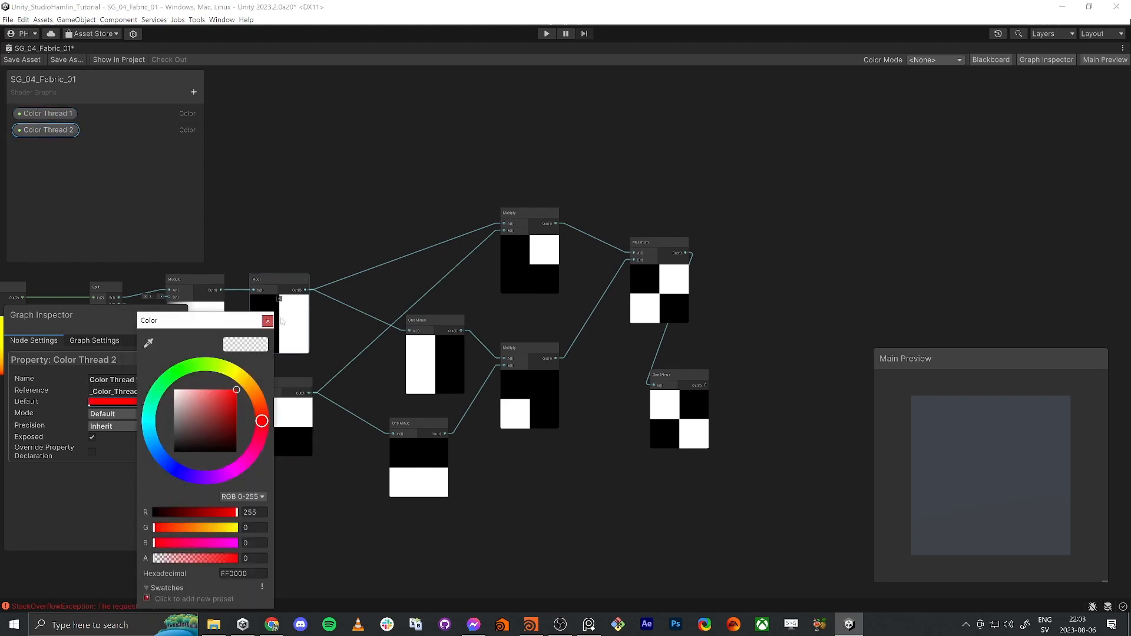
left_click(268, 320)
Place Color Thread 1 in the graph above the Maximum node and Color Thread 2 below the last One Minus node
left_click_drag(44, 113, 770, 156)
left_click(39, 131)
left_click_drag(39, 131, 739, 500)
Add a Multiply node beside the Maximum node, with Color Thread 1 in A and the Maximum output in B
middle_click_drag(811, 438, 656, 372)
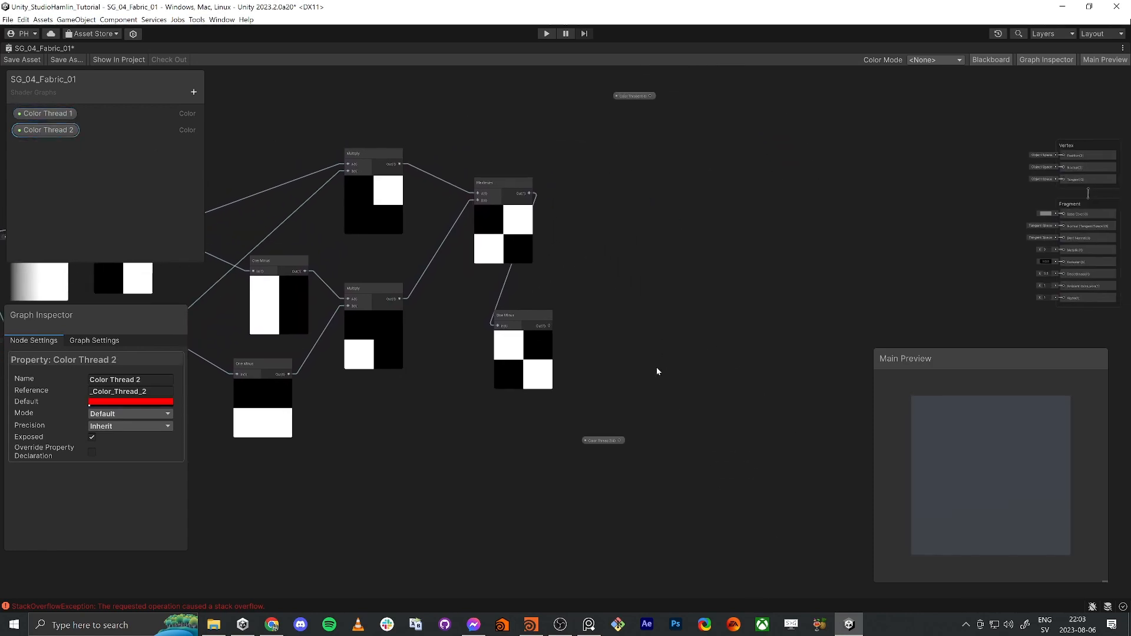
scroll(585, 311, "up", 3)
middle_click_drag(609, 318, 594, 378)
scroll(598, 324, "down", 3)
left_click(613, 255)
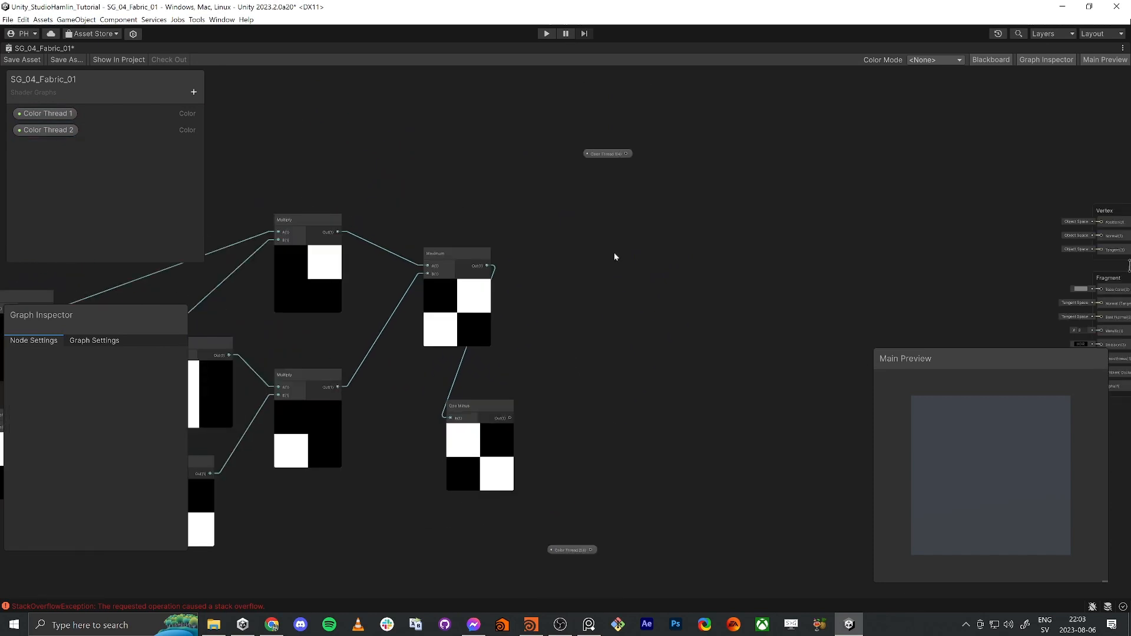
key("space")
type("nul")
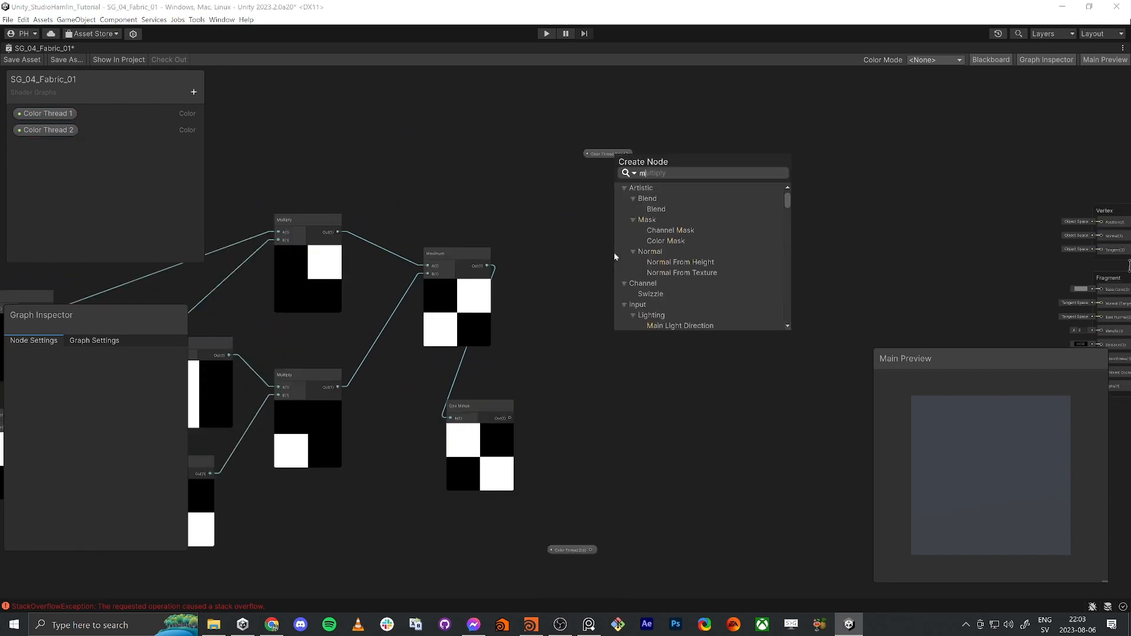
key("Return")
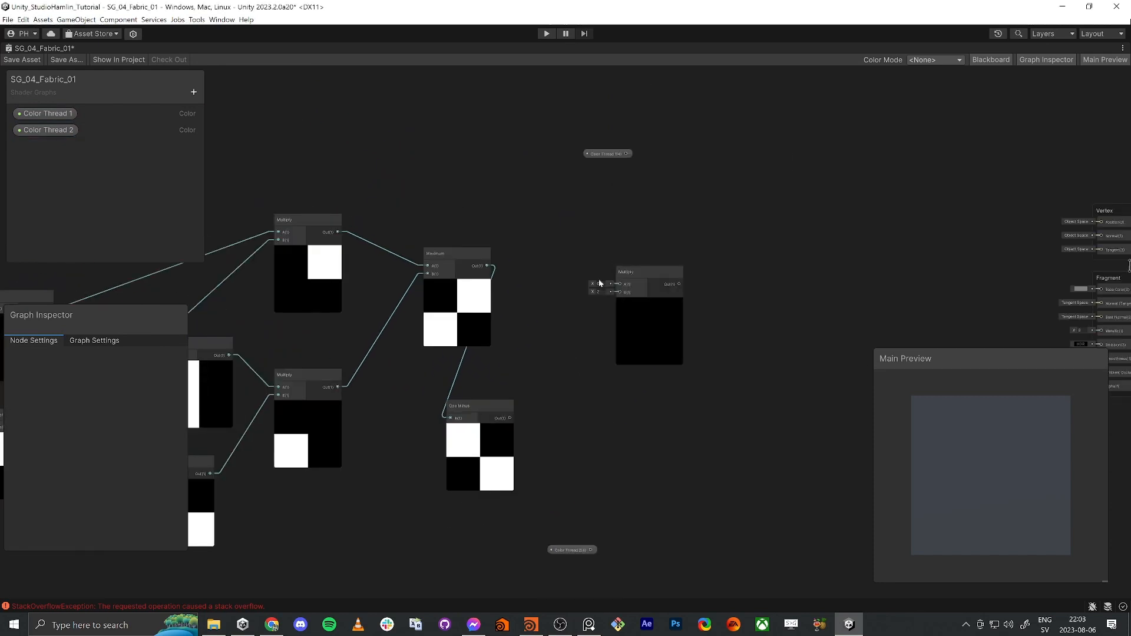
left_click_drag(487, 266, 625, 154)
Duplicate the color Multiply node below the original and feed it with Color Thread 2 in A and the last One Minus output in B
middle_click_drag(591, 505, 629, 354)
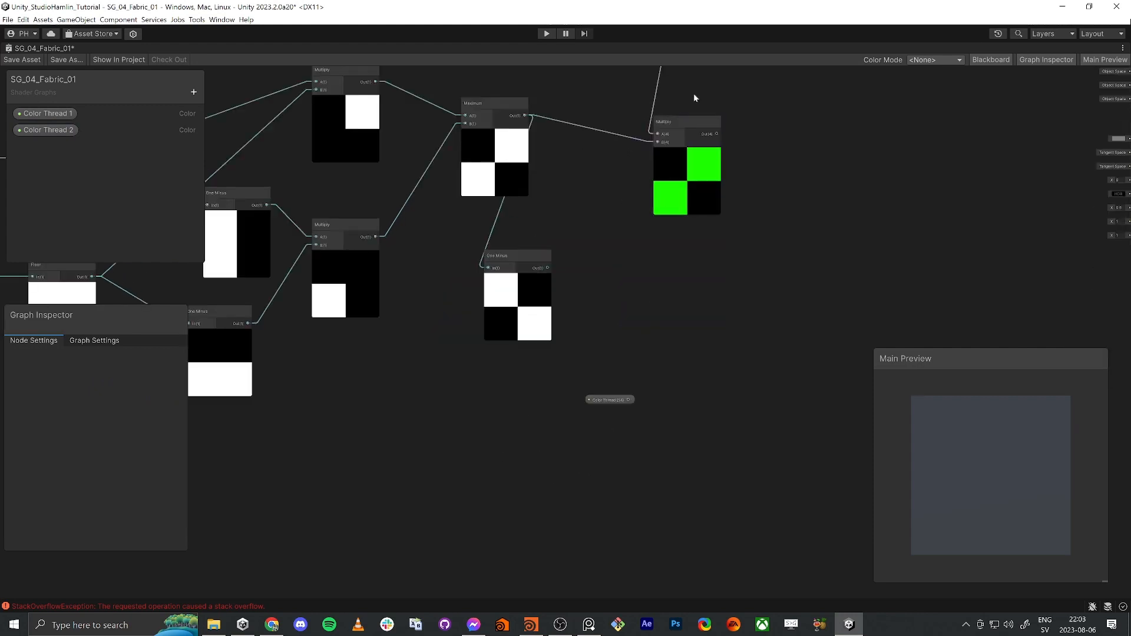
left_click(683, 127)
key("ctrl+v")
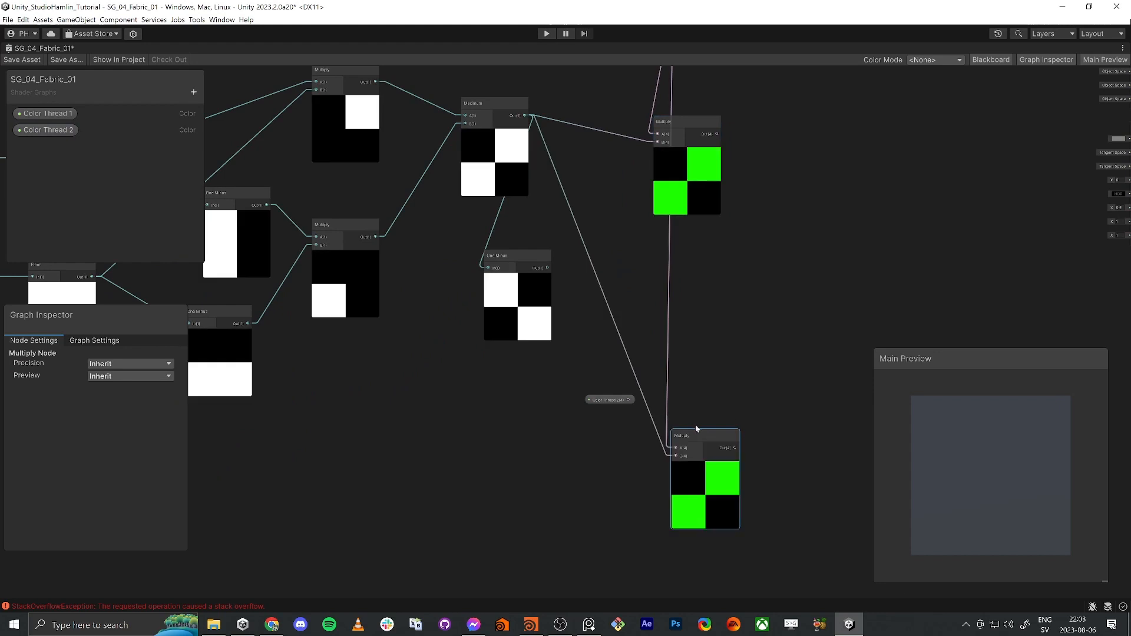
left_click_drag(696, 431, 690, 352)
left_click(638, 333)
left_click_drag(547, 270, 628, 400)
Add a Maximum node combining the green Multiply output in A with the red Multiply output in B
middle_click_drag(609, 381, 501, 452)
left_click_drag(608, 206, 666, 213)
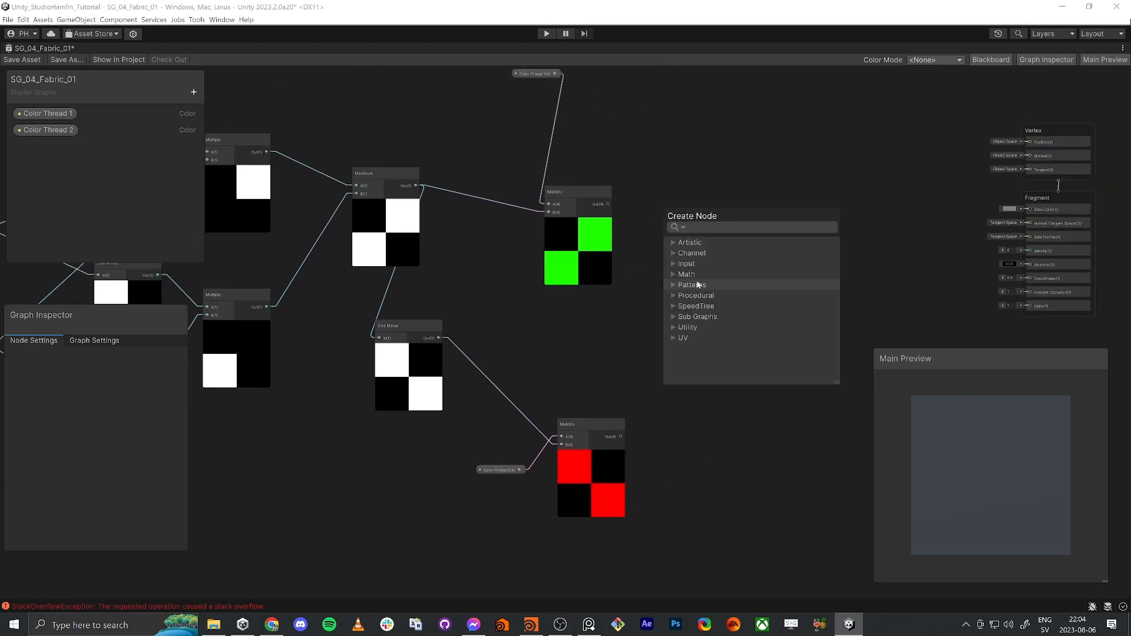
type("max")
key("Return")
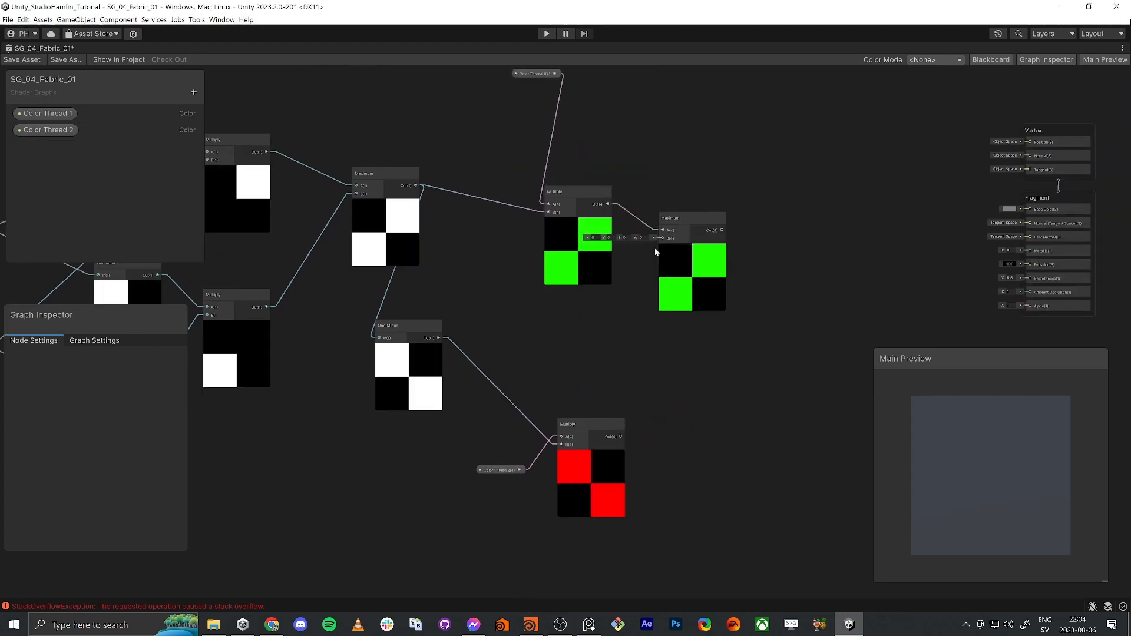
left_click_drag(666, 238, 621, 437)
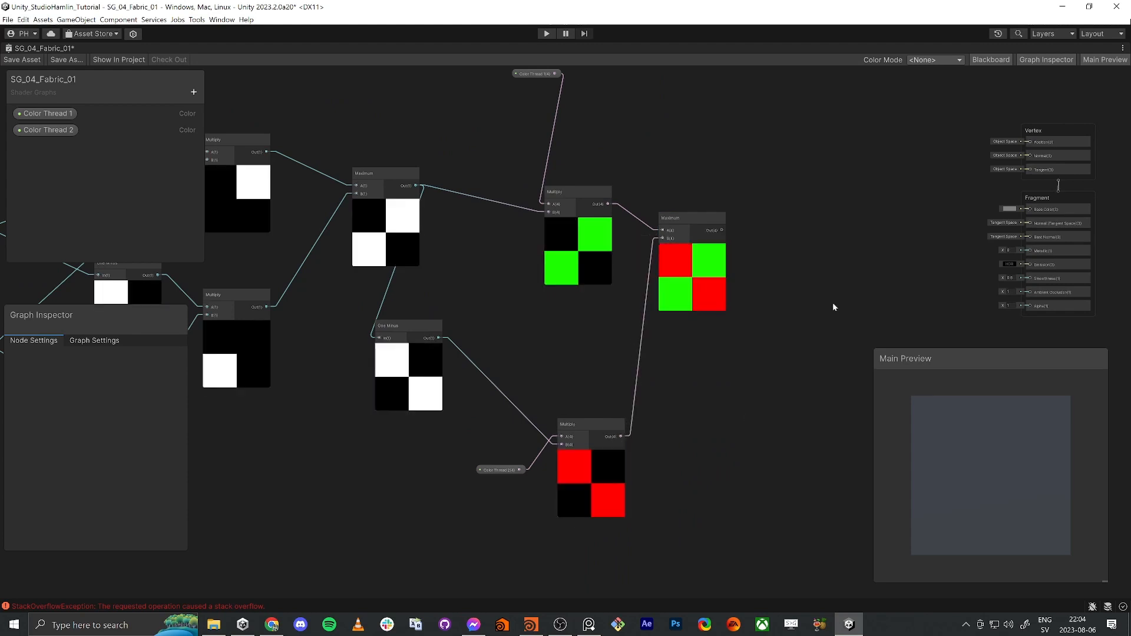
Connect the final Maximum output to the Fragment block's Base Color and save the shader graph
middle_click_drag(654, 212, 550, 287)
left_click_drag(563, 294, 924, 284)
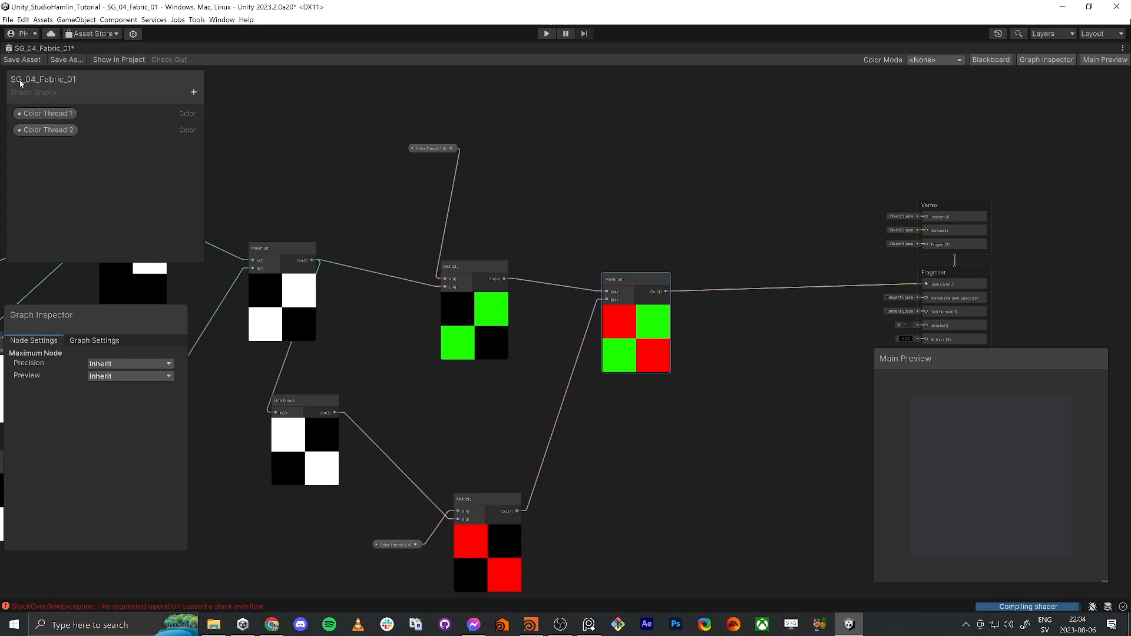
left_click(21, 59)
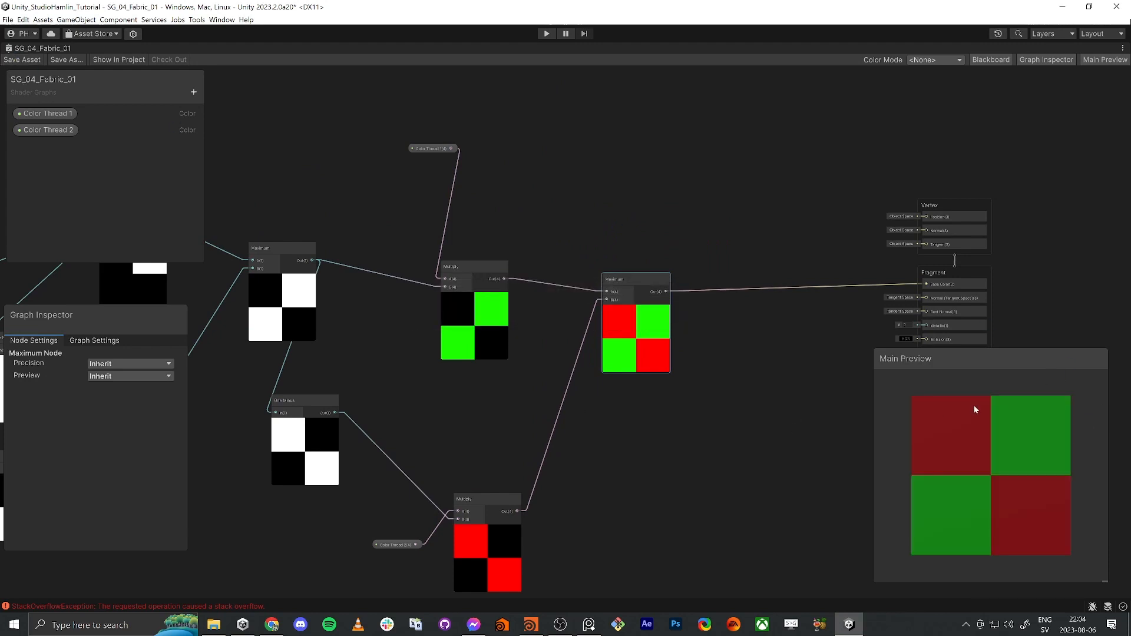
Inspect the two-color checker on the draped fabric in the scene, and return to the enlarged graph
key("alt+Tab")
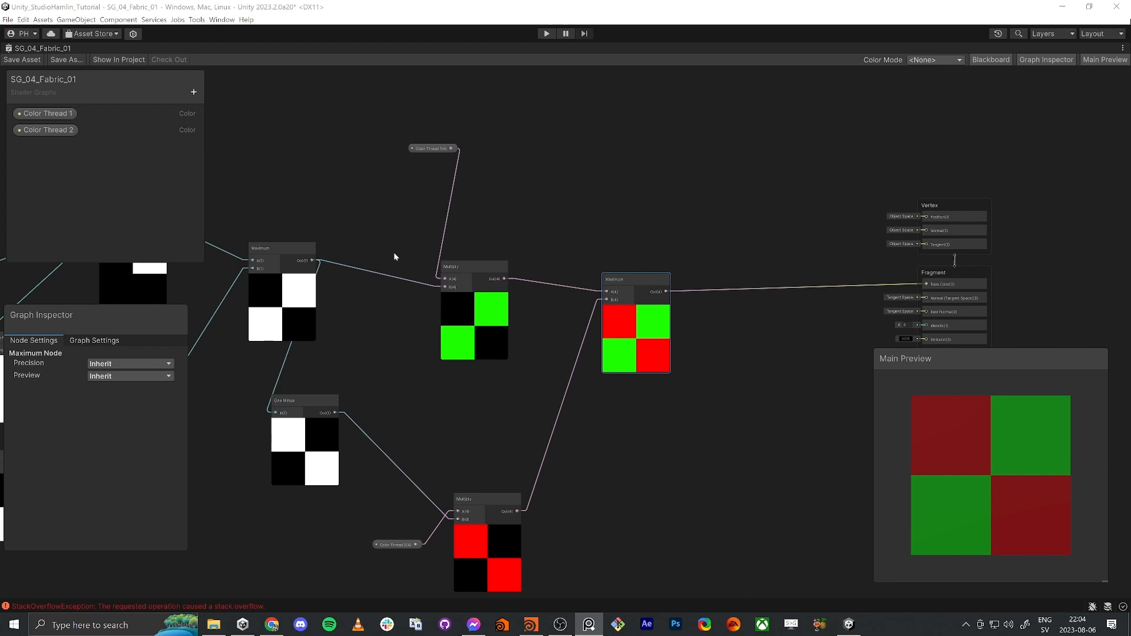
left_click(661, 481)
key("shift+space")
left_click_drag(995, 483, 996, 517, "alt")
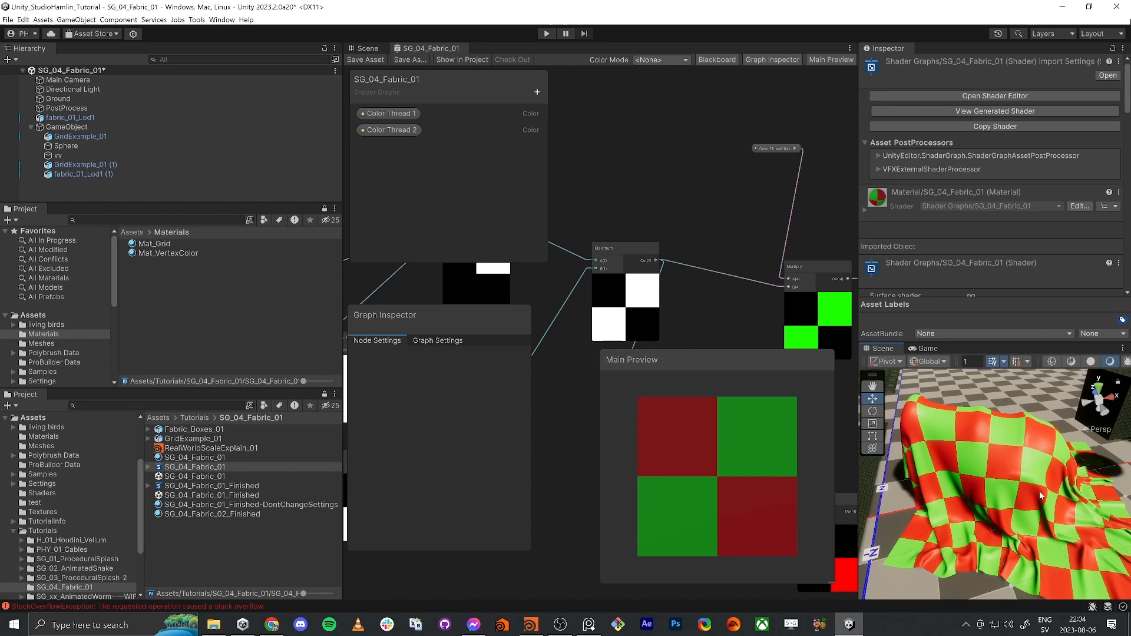
key("shift+space")
scroll(620, 209, "down", 5)
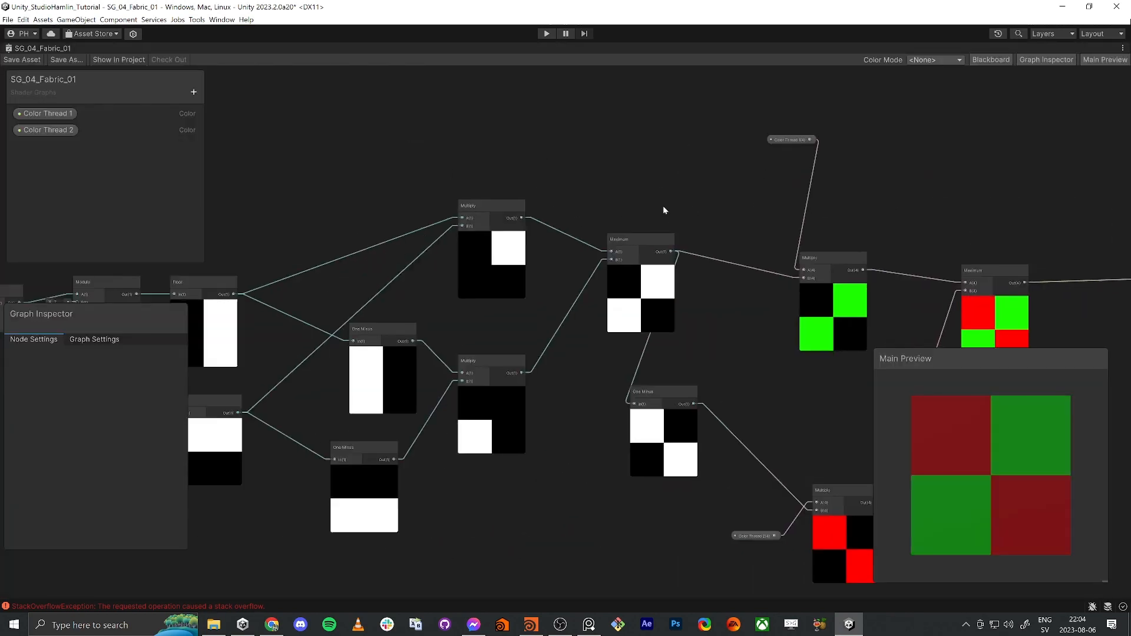
Spread the two color Multiply nodes and their Color Thread properties apart, one above and one below the mask nodes
middle_click_drag(464, 156, 590, 146)
scroll(591, 148, "down", 3)
scroll(715, 231, "up", 3)
middle_click_drag(722, 226, 742, 309)
middle_click_drag(676, 154, 674, 294)
left_click_drag(730, 332, 763, 250)
middle_click_drag(734, 376, 780, 161)
left_click_drag(767, 318, 807, 279)
left_click_drag(778, 238, 800, 395)
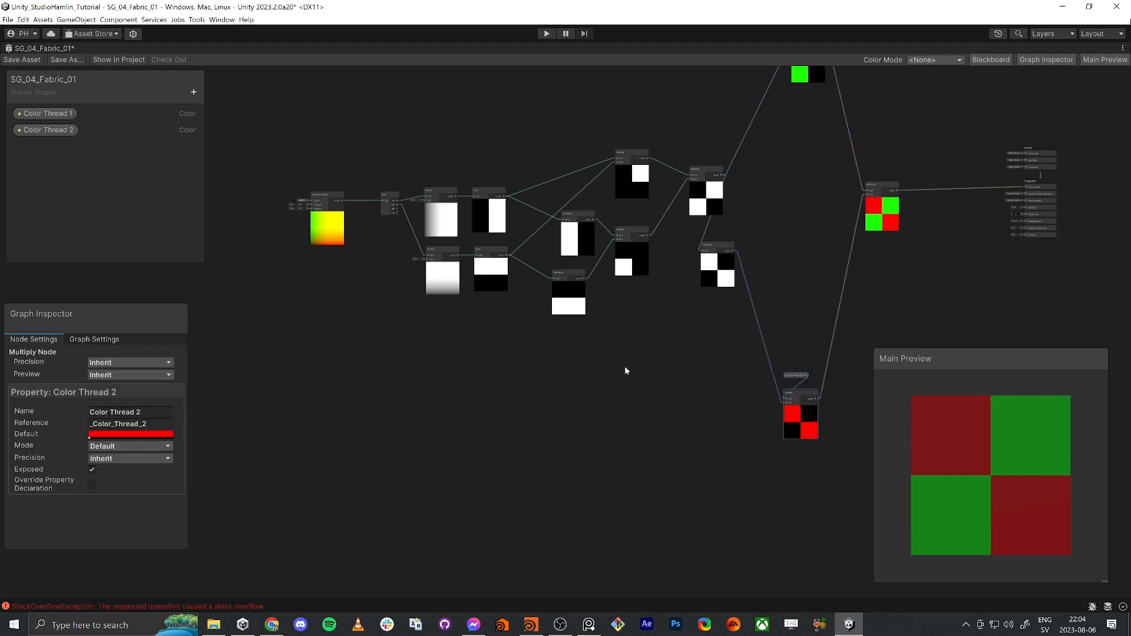
Move the Tiling And Offset node well to the left of the Split node
middle_click_drag(399, 313, 545, 443)
left_click_drag(414, 285, 475, 378)
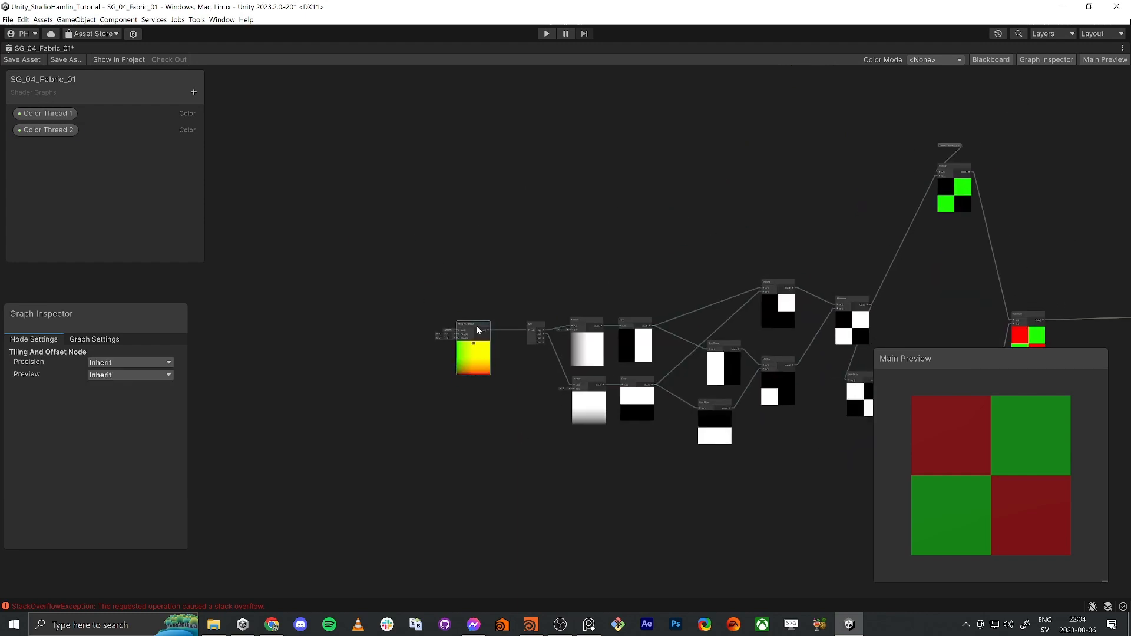
left_click_drag(478, 327, 290, 315)
middle_click_drag(550, 425, 502, 347)
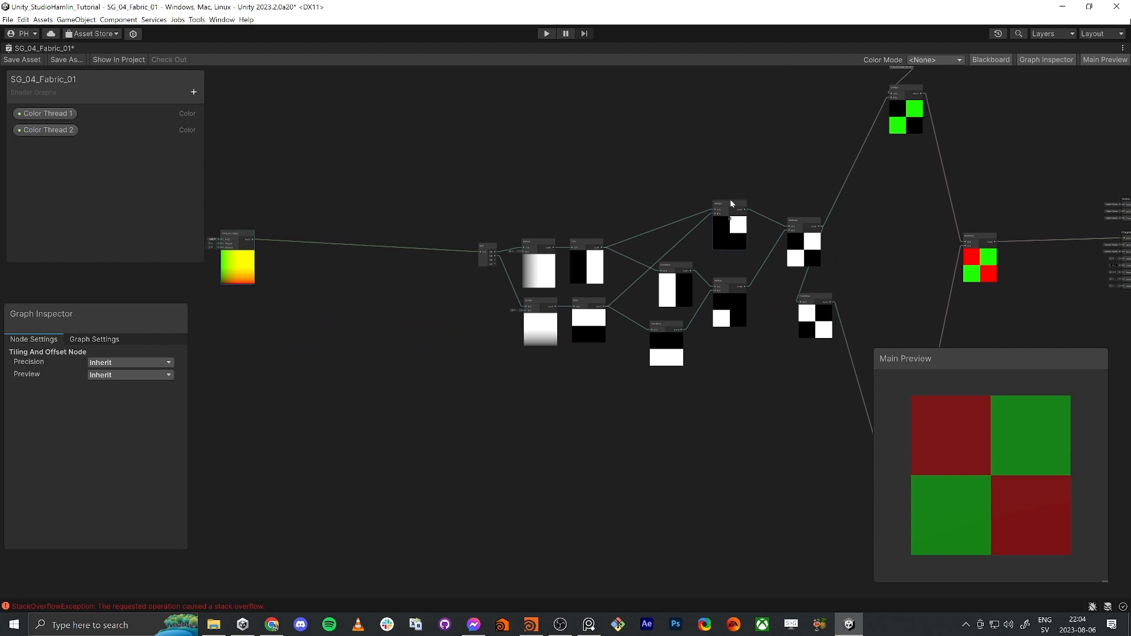
Tidy the mask nodes by lowering the upper Multiply and aligning the One Minus nodes under their neighbors
left_click_drag(730, 204, 731, 216)
left_click_drag(676, 330, 684, 317)
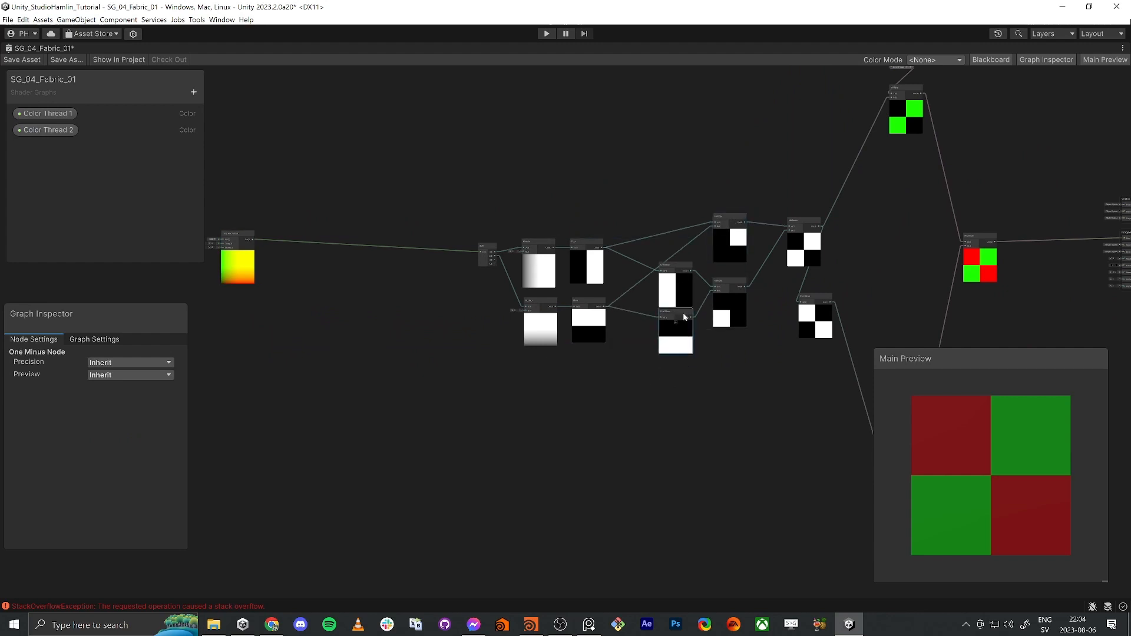
left_click_drag(814, 306, 802, 289)
Select all mask nodes from Split to the final One Minus and shift them slightly left together
left_click_drag(379, 149, 844, 393)
left_click(779, 276)
left_click(800, 282)
left_click_drag(866, 203, 638, 387)
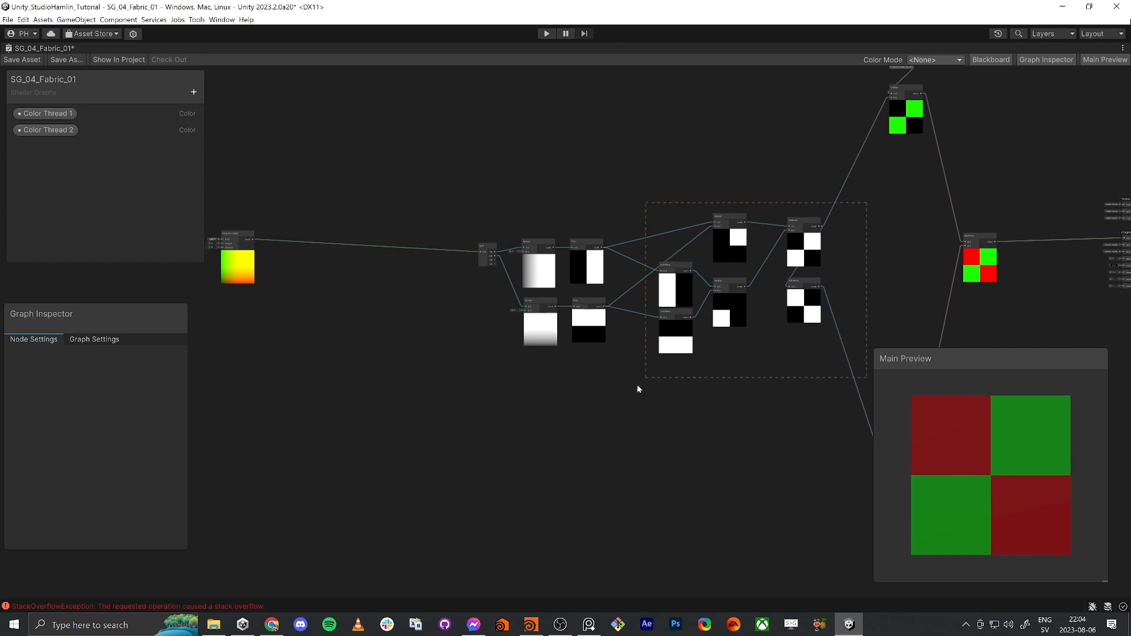
left_click_drag(469, 354, 469, 354)
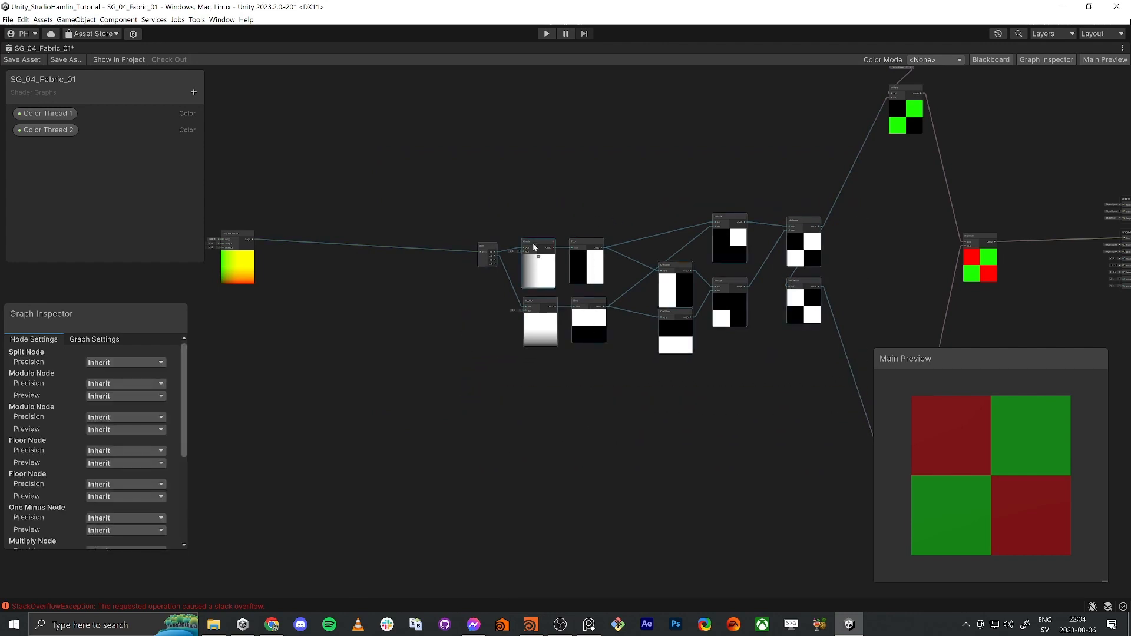
left_click_drag(533, 238, 507, 241)
left_click_drag(850, 371, 850, 371)
left_click_drag(807, 285, 764, 275)
Group the selected mask nodes and title the group Mask Area
right_click(764, 276)
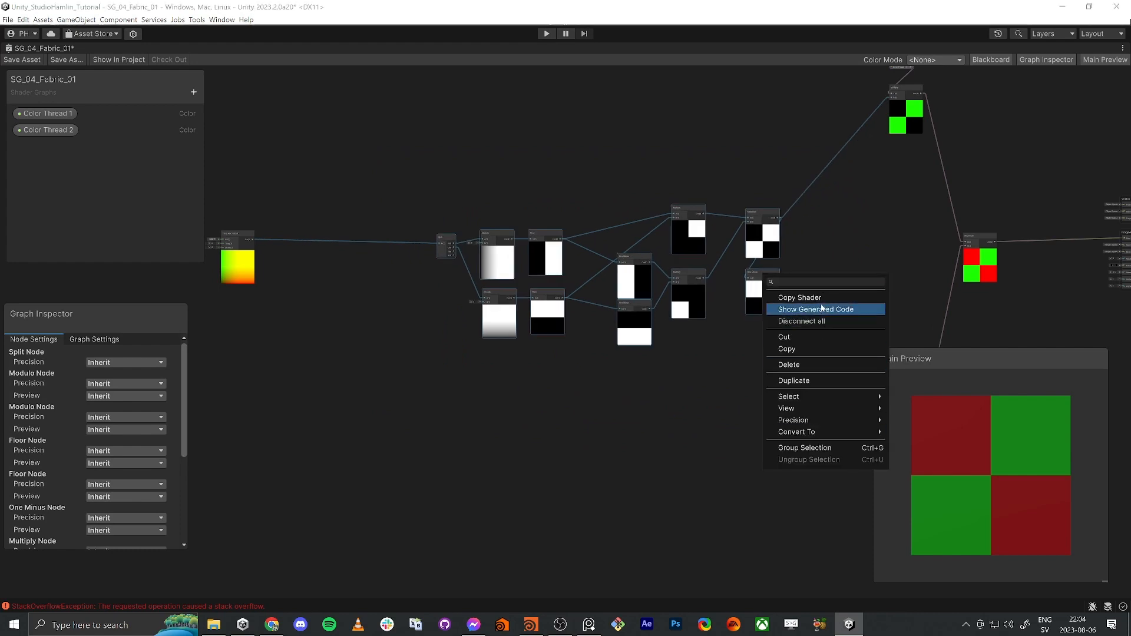
left_click(805, 448)
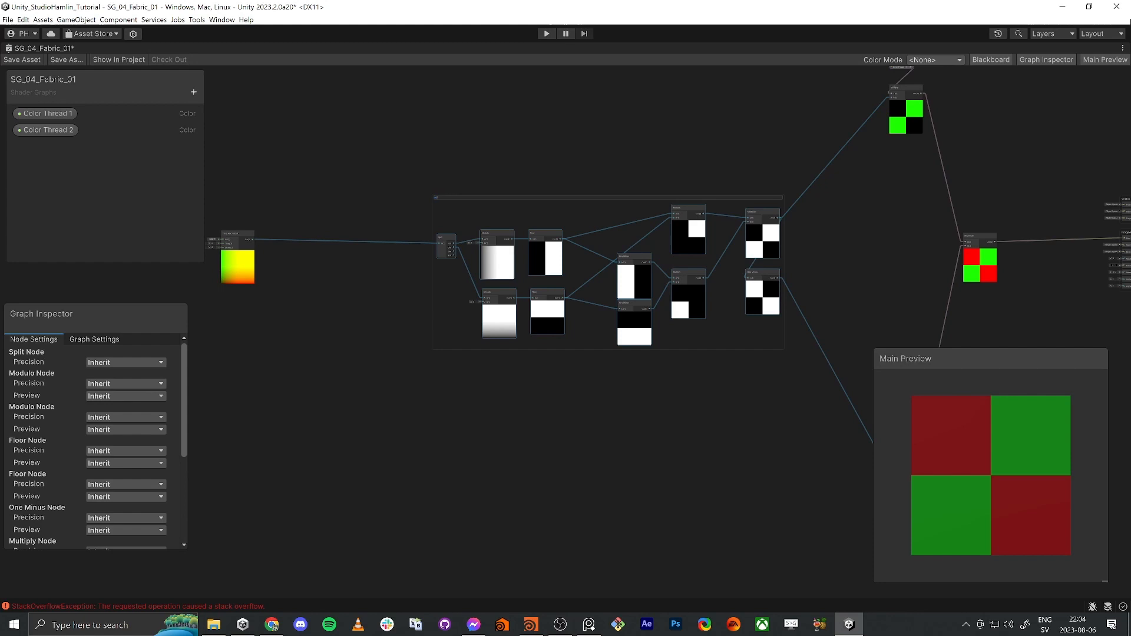
type("Mask Area")
key("Return")
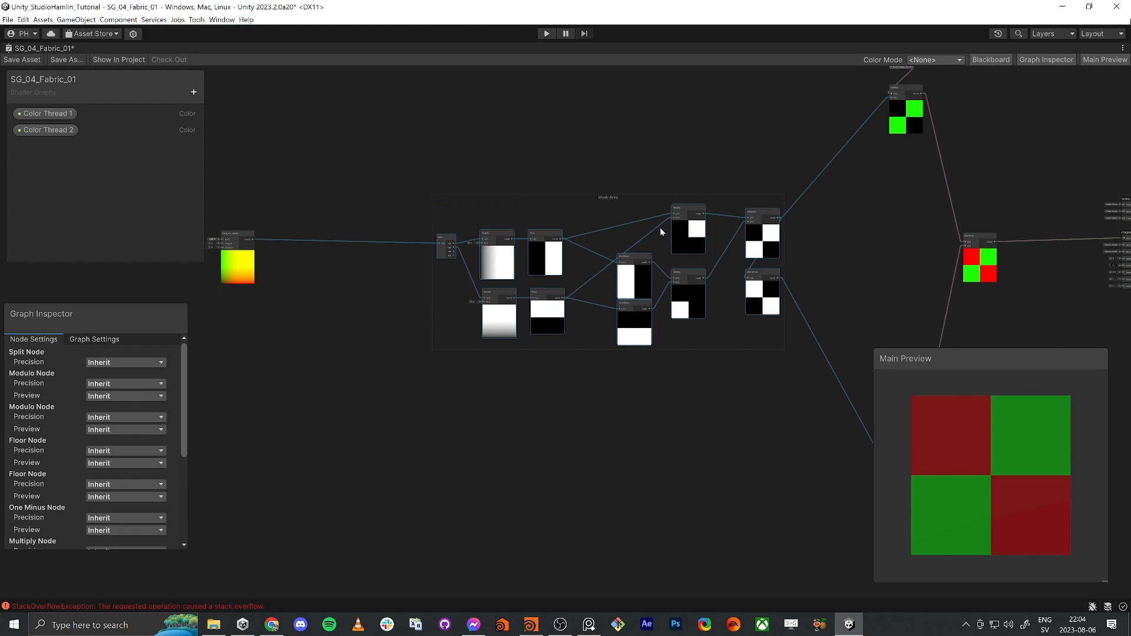
Examine the Tiling And Offset node's inputs and its connection into the Mask Area group
middle_click_drag(432, 440, 671, 414)
scroll(833, 218, "up", 3)
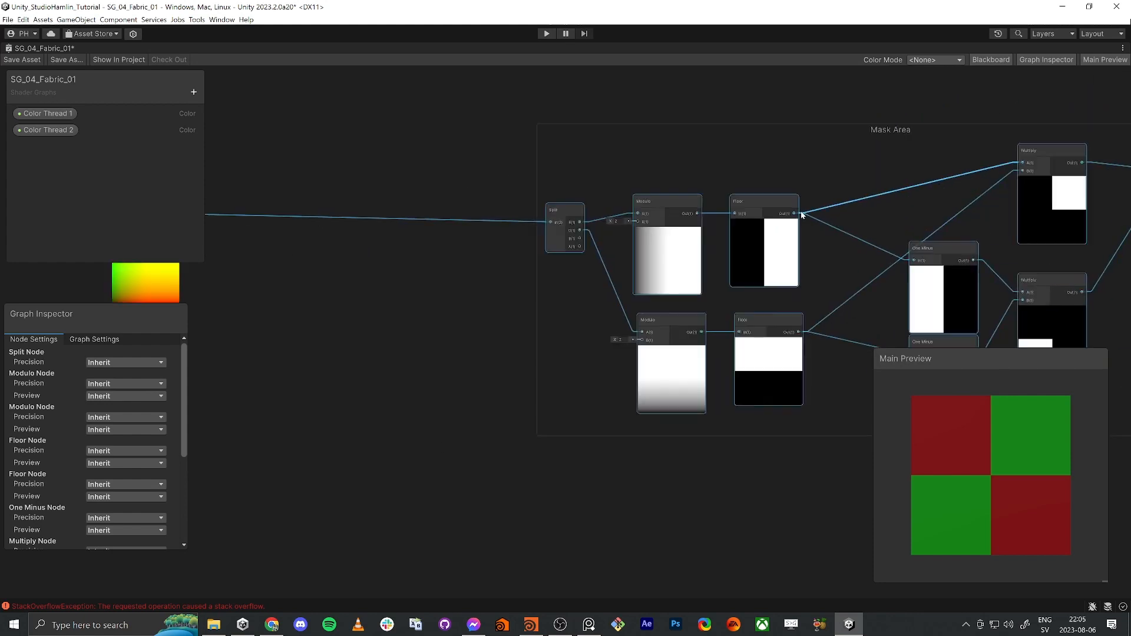
middle_click_drag(387, 293, 810, 339)
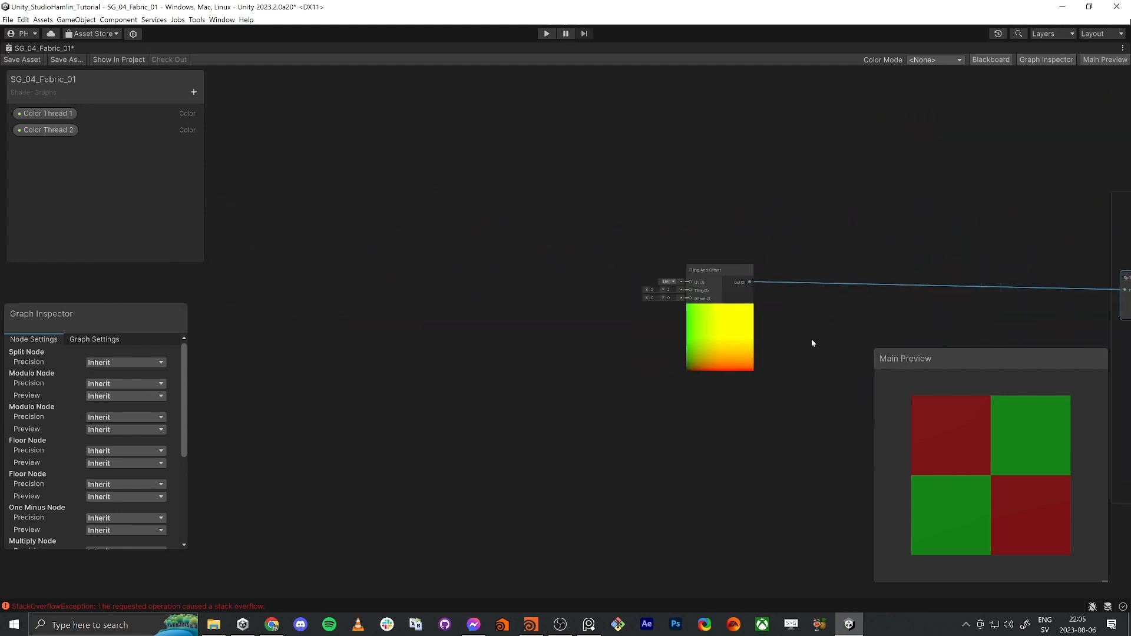
scroll(700, 301, "up", 3)
middle_click_drag(637, 298, 723, 317)
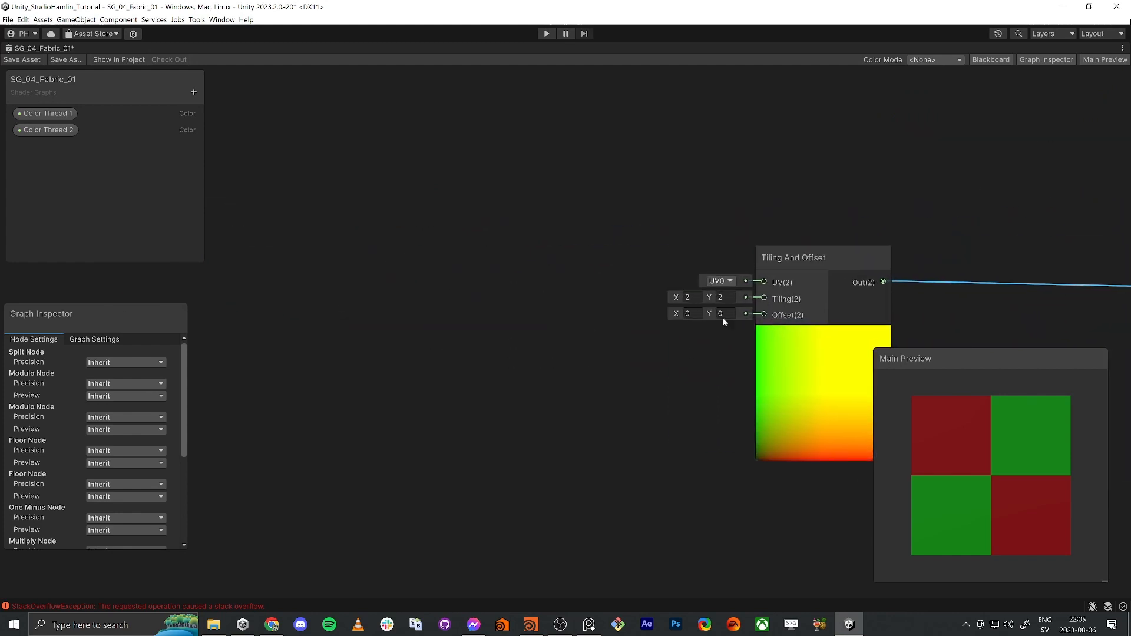
scroll(681, 347, "down", 5)
middle_click_drag(681, 356, 441, 294)
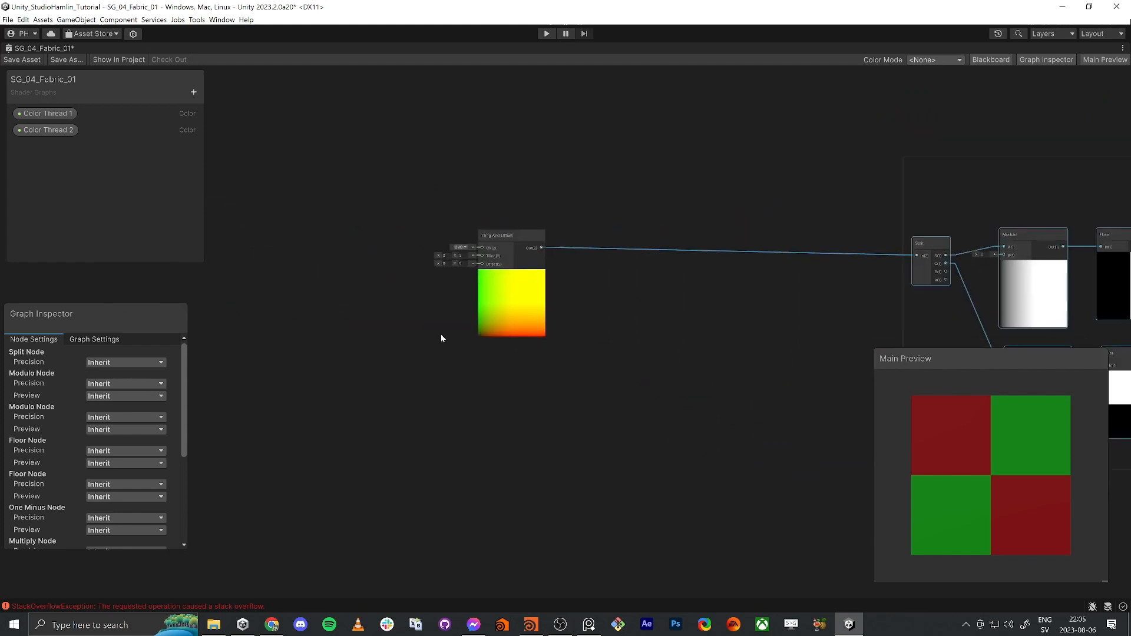
scroll(558, 330, "down", 3)
middle_click_drag(689, 328, 531, 297)
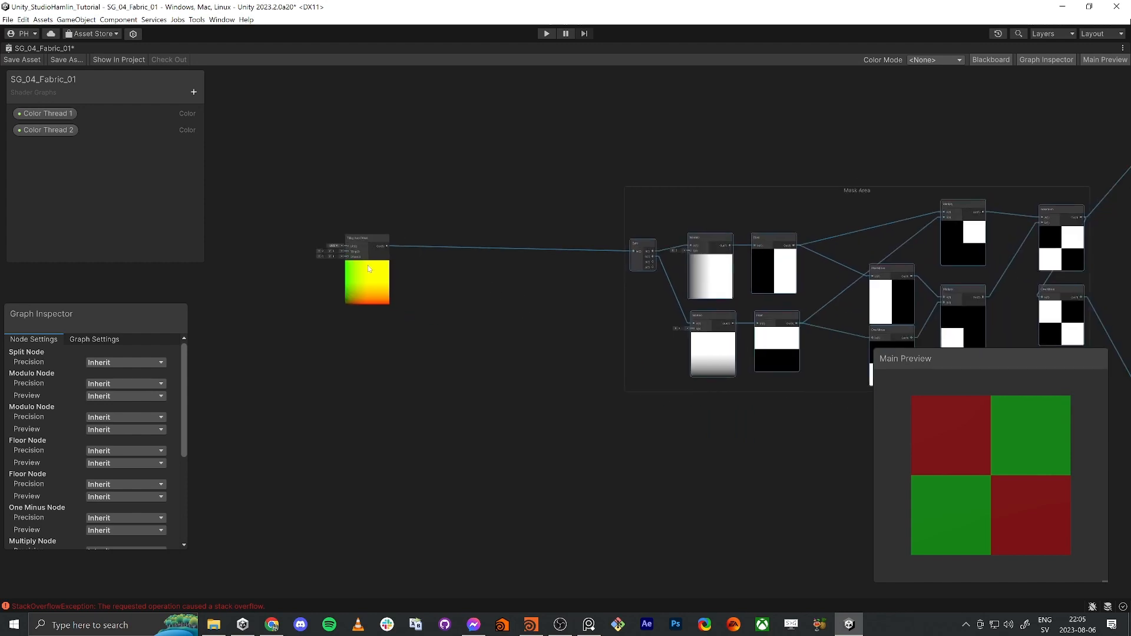
scroll(320, 254, "up", 3)
Try a Tiling X value of 2.84 on Tiling And Offset and inspect the masks in the Mask Area group
left_click(324, 251)
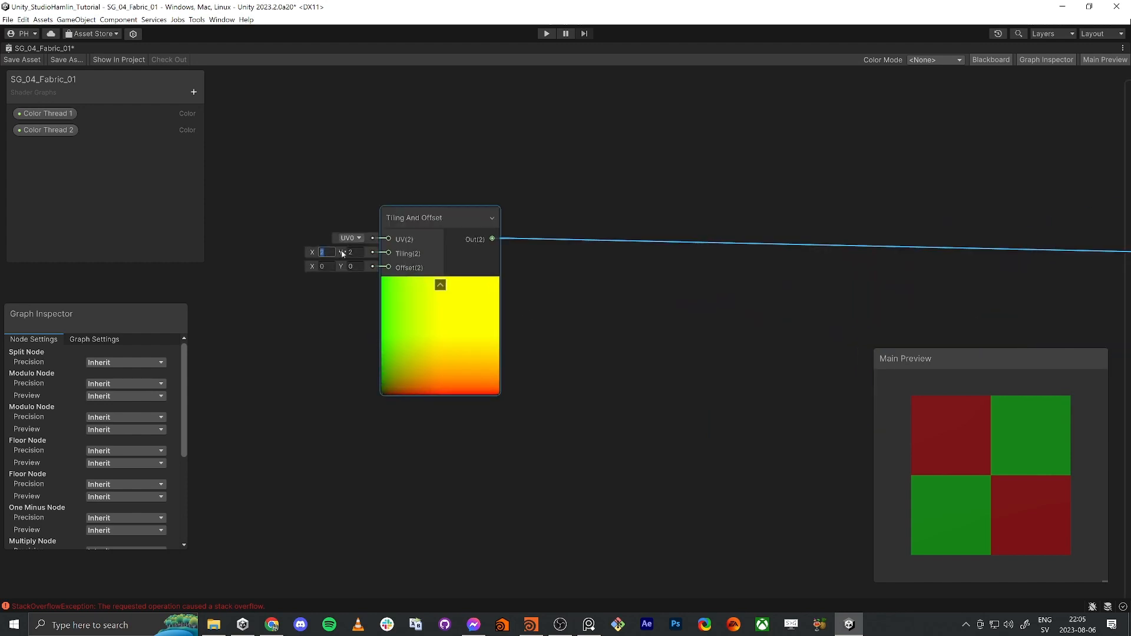
scroll(346, 243, "down", 1)
middle_click_drag(323, 310, 262, 301)
mouse_move(261, 243)
left_mouse_down()
mouse_move(272, 245)
mouse_move(262, 252)
left_mouse_up()
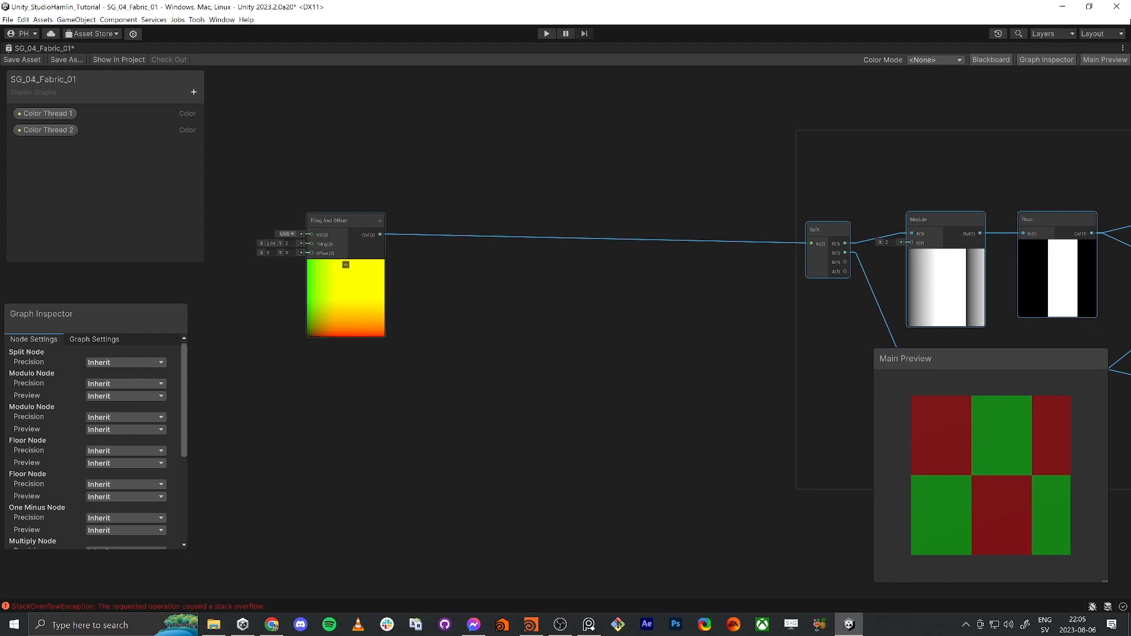
middle_click_drag(678, 376, 378, 314)
scroll(378, 314, "down", 5)
scroll(749, 296, "up", 2)
middle_click_drag(749, 296, 677, 283)
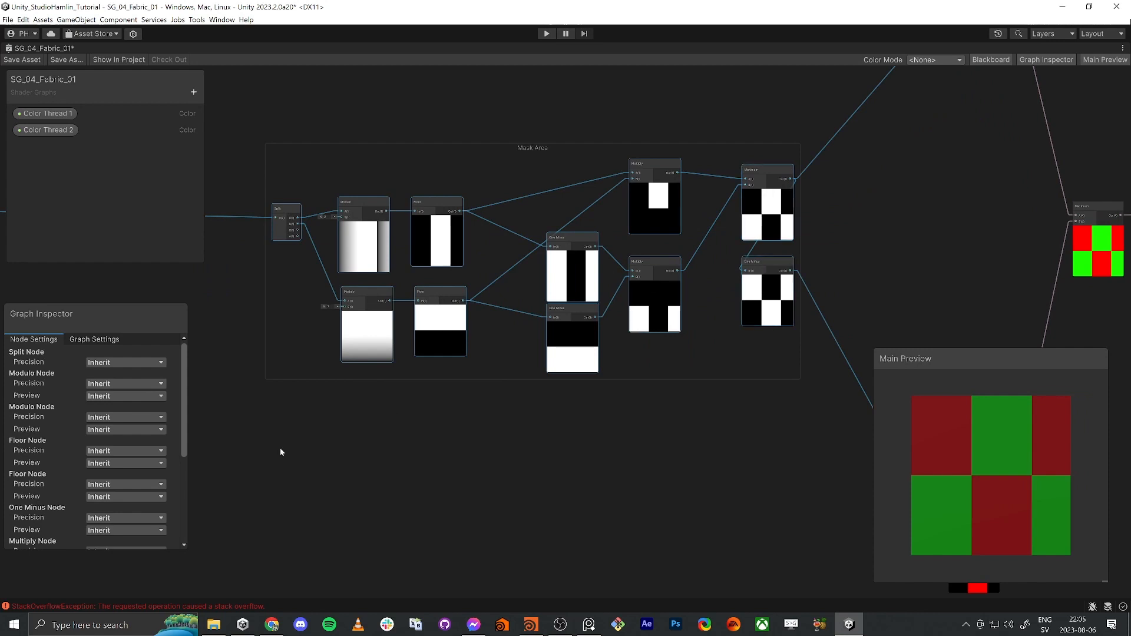
middle_click_drag(280, 451, 718, 412)
scroll(717, 412, "down", 1)
middle_click_drag(465, 311, 601, 421)
scroll(495, 322, "up", 7)
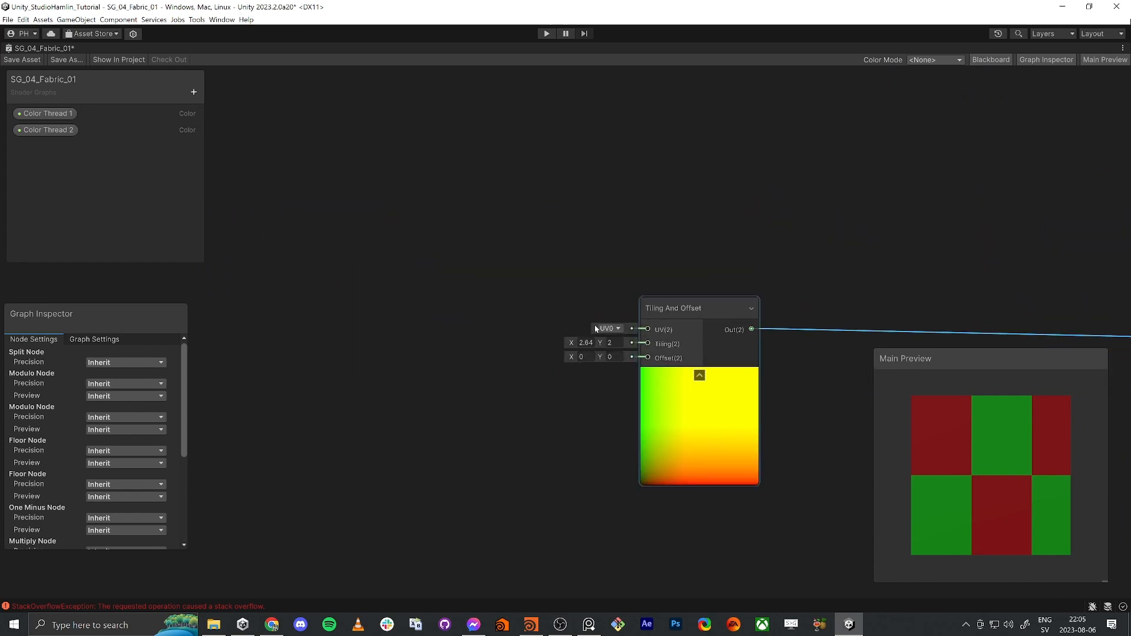
Set the Tiling X of the Tiling And Offset node back to 2
left_click(585, 343)
type("2")
key("Tab")
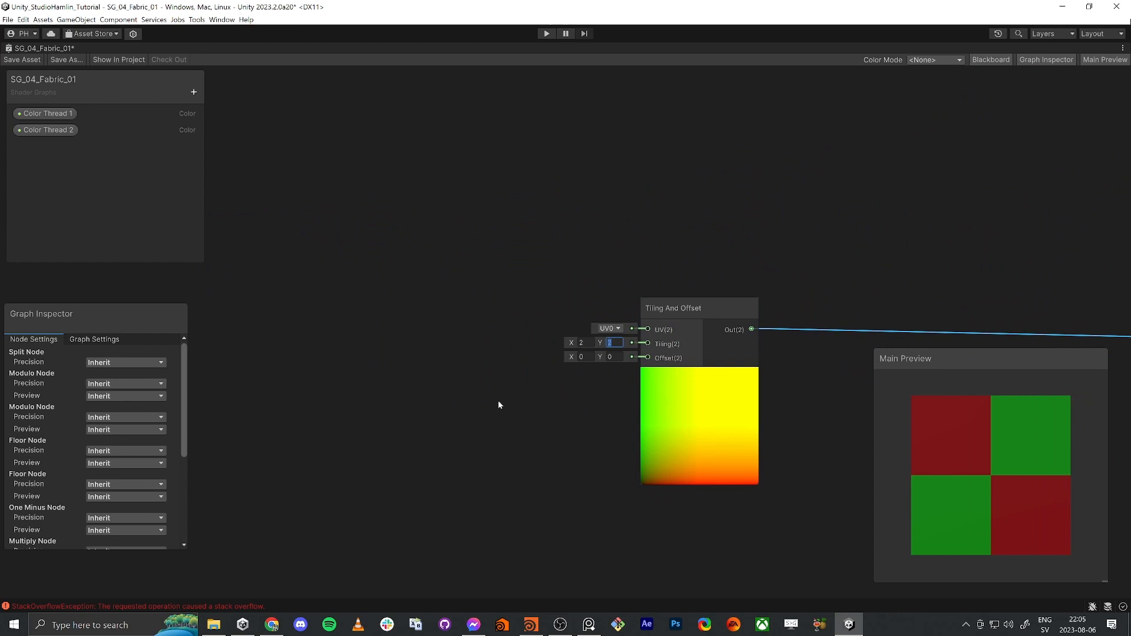
key("alt+Tab")
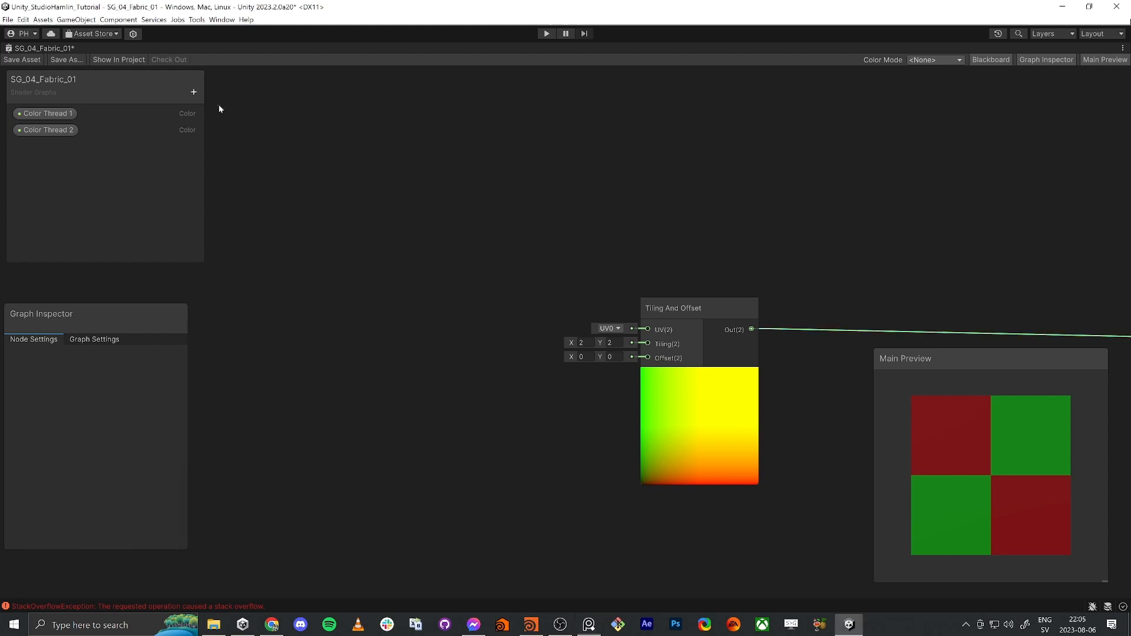
Create a Float property named Number Of Threads and place it in the graph left of Tiling And Offset
left_click(194, 92)
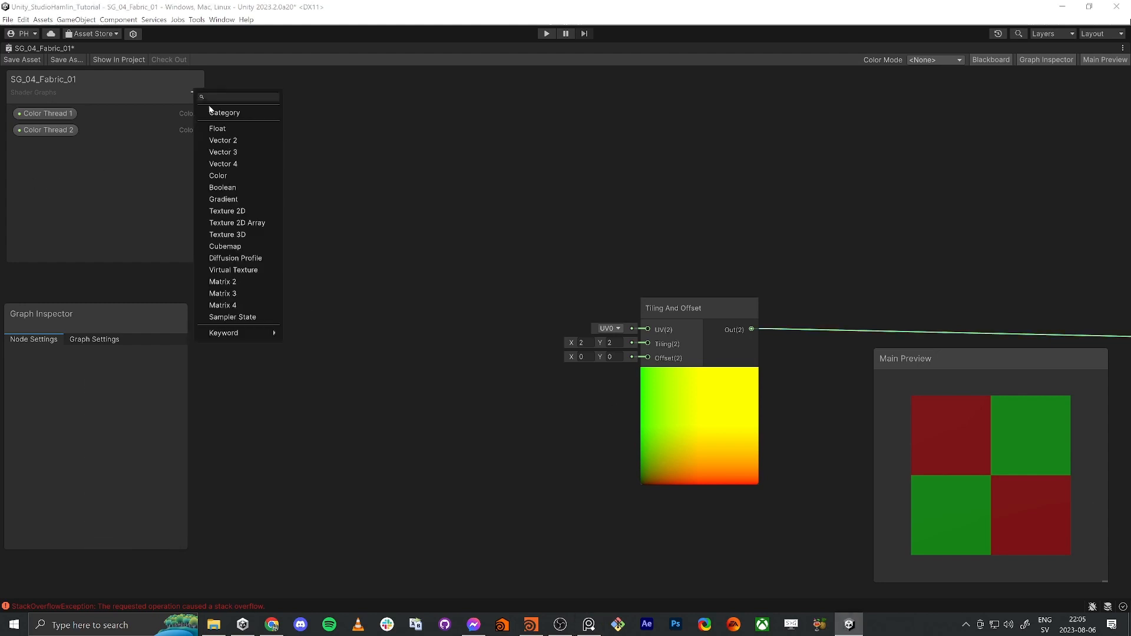
left_click(233, 140)
type("Number Of Tht")
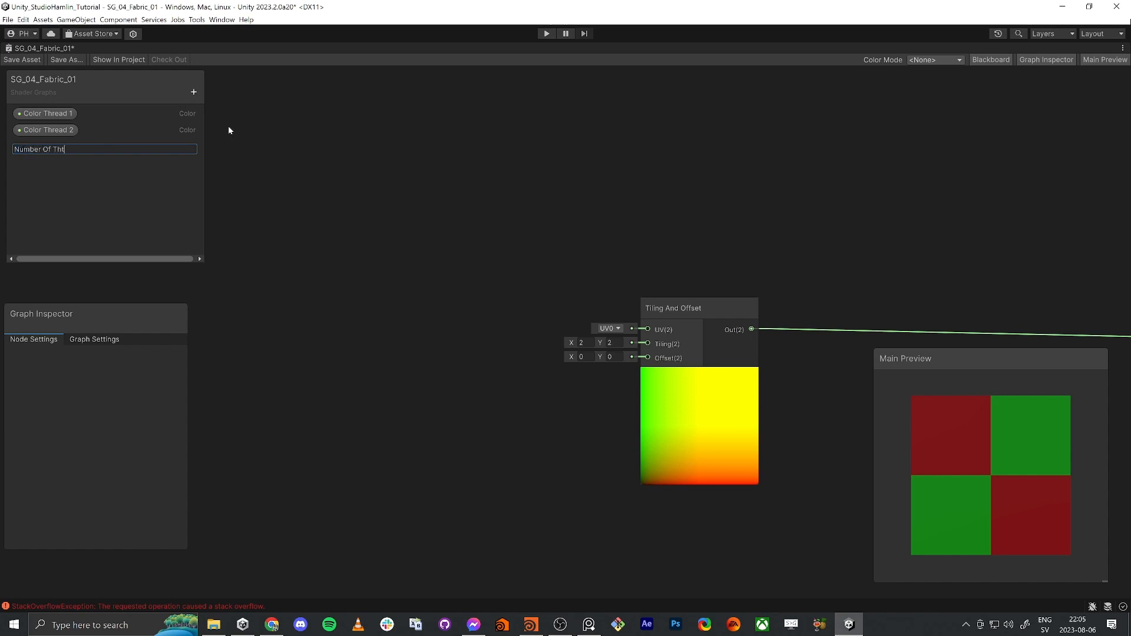
key("BackSpace")
type("reads")
key("Return")
left_click_drag(49, 150, 365, 354)
scroll(484, 358, "up", 3)
left_click_drag(484, 359, 402, 313)
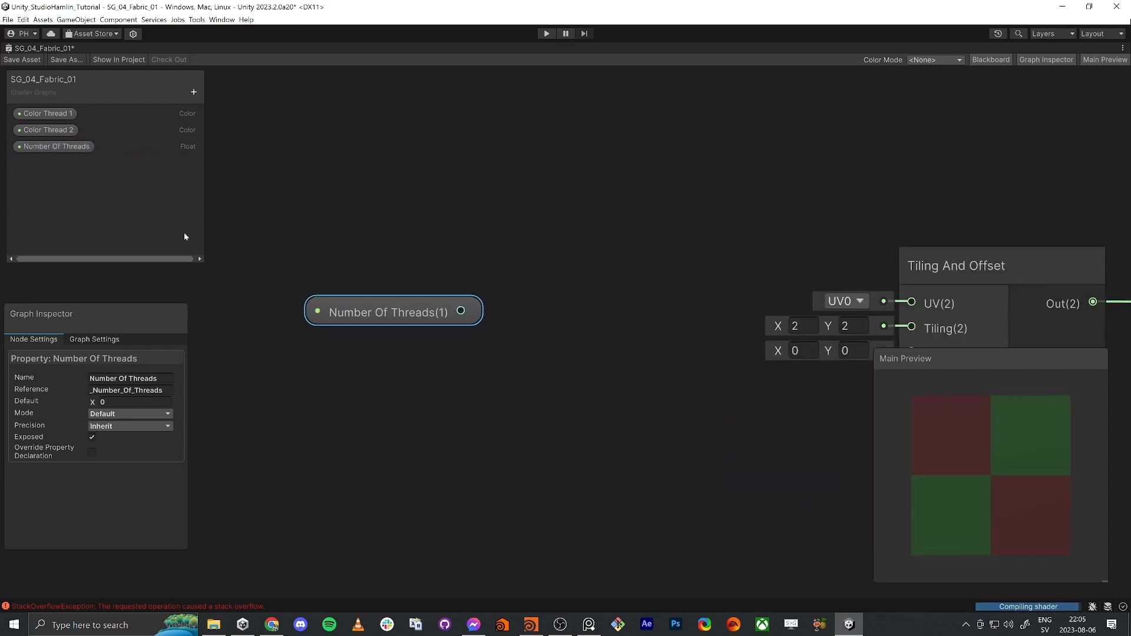
Set the default of Number Of Threads to 3.3 and move its node further left
left_click(27, 146)
left_click(118, 401)
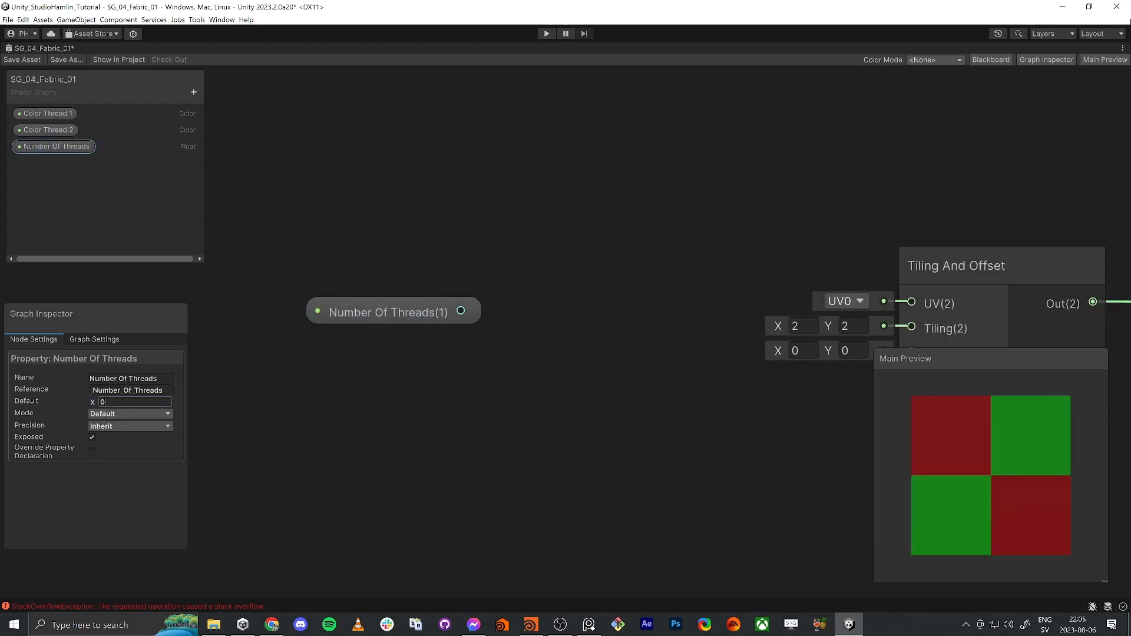
type("3.3")
left_click_drag(429, 320, 448, 325)
left_click(87, 402)
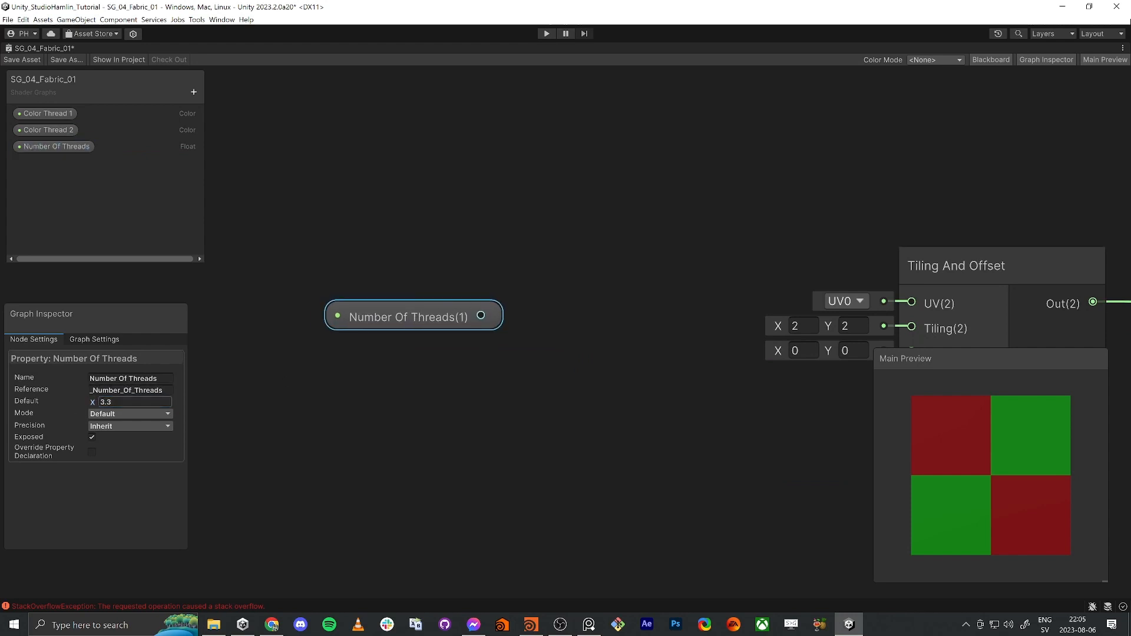
left_click(178, 415)
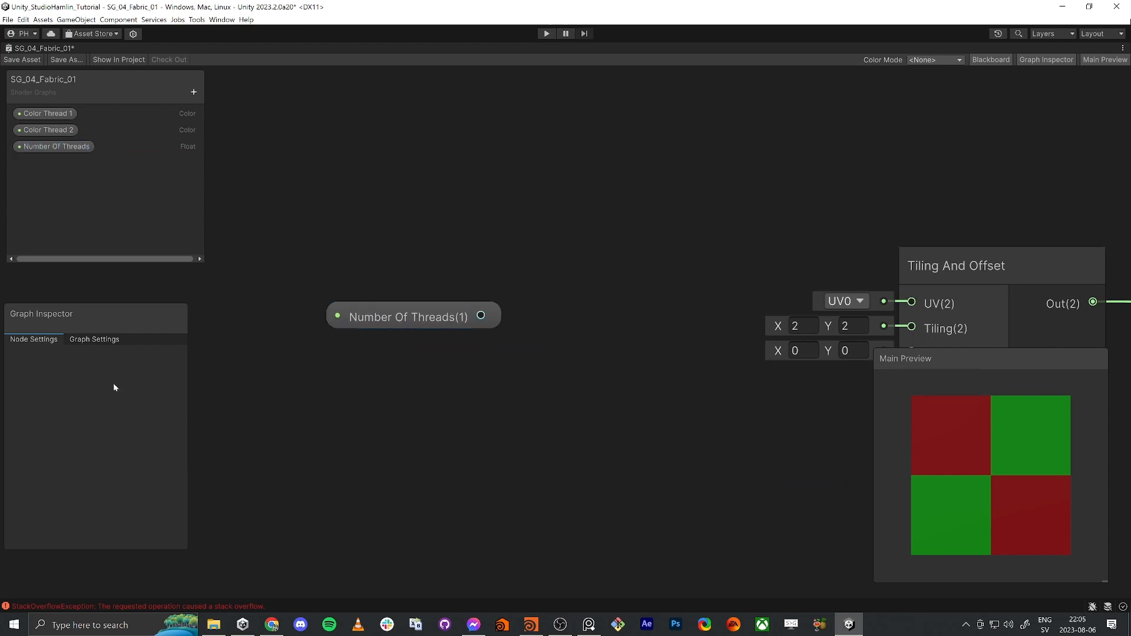
left_click(42, 146)
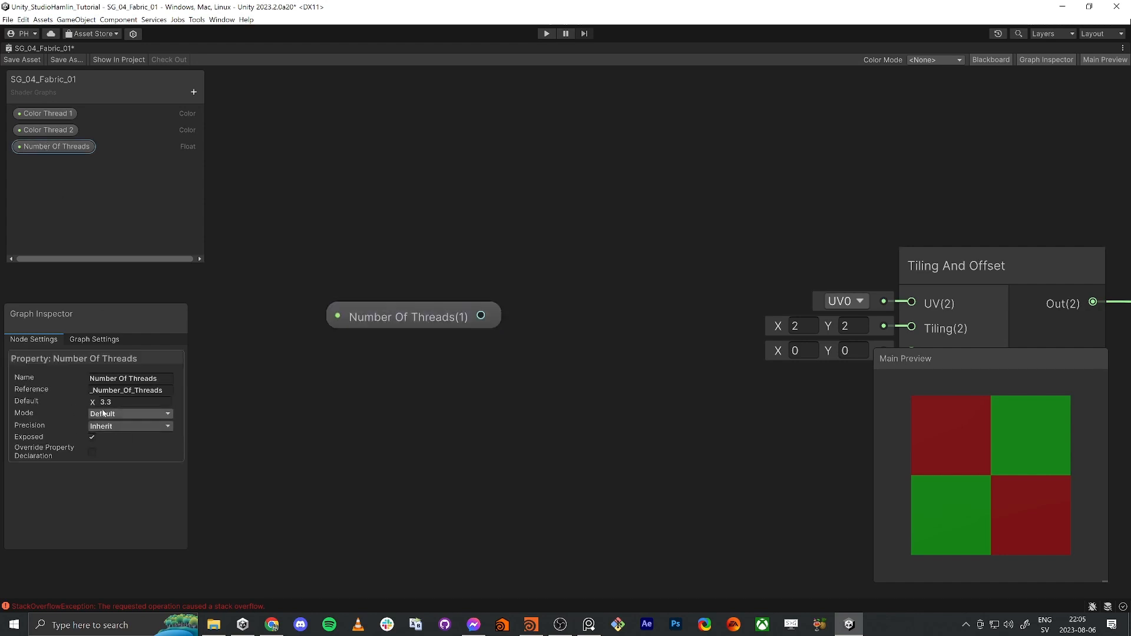
left_click_drag(462, 315, 389, 314)
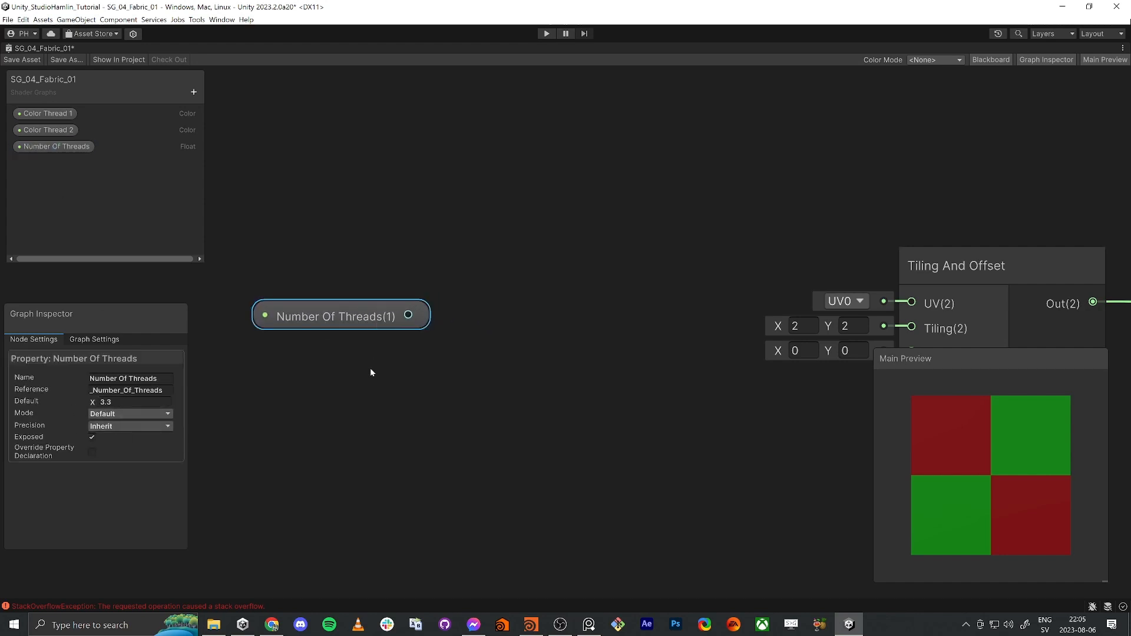
Add a Multiply node with Number Of Threads in A and 0.5 in B, and arrange the two nodes
middle_click_drag(379, 368, 580, 373)
mouse_move(593, 324)
left_mouse_down()
mouse_move(500, 318)
mouse_move(604, 329)
left_mouse_up()
type("multi")
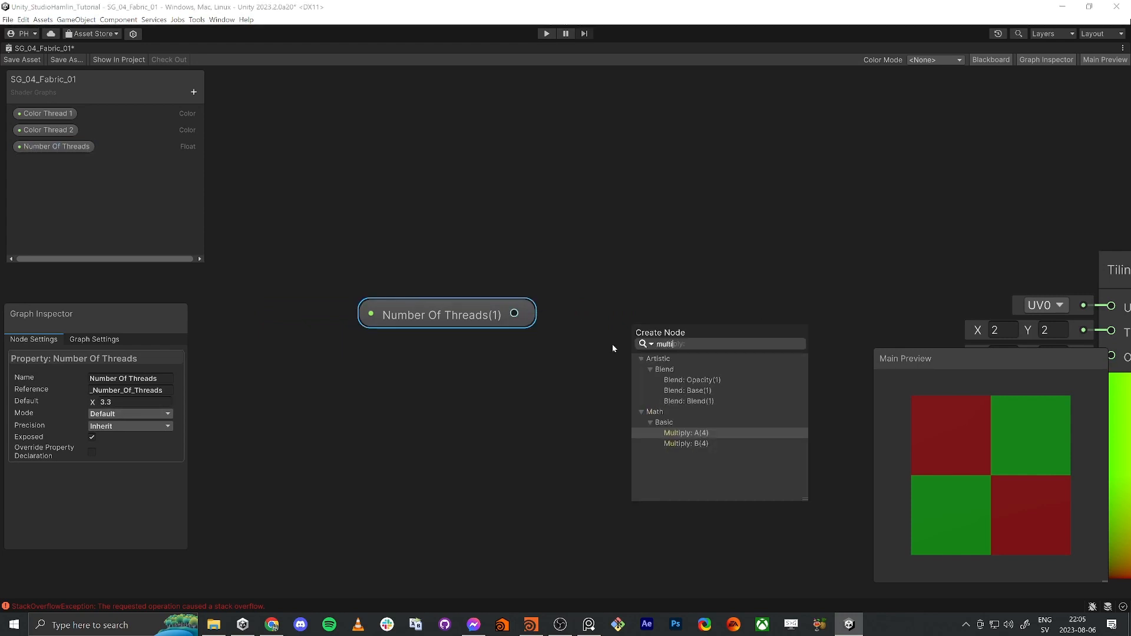
key("Return")
left_click(574, 373)
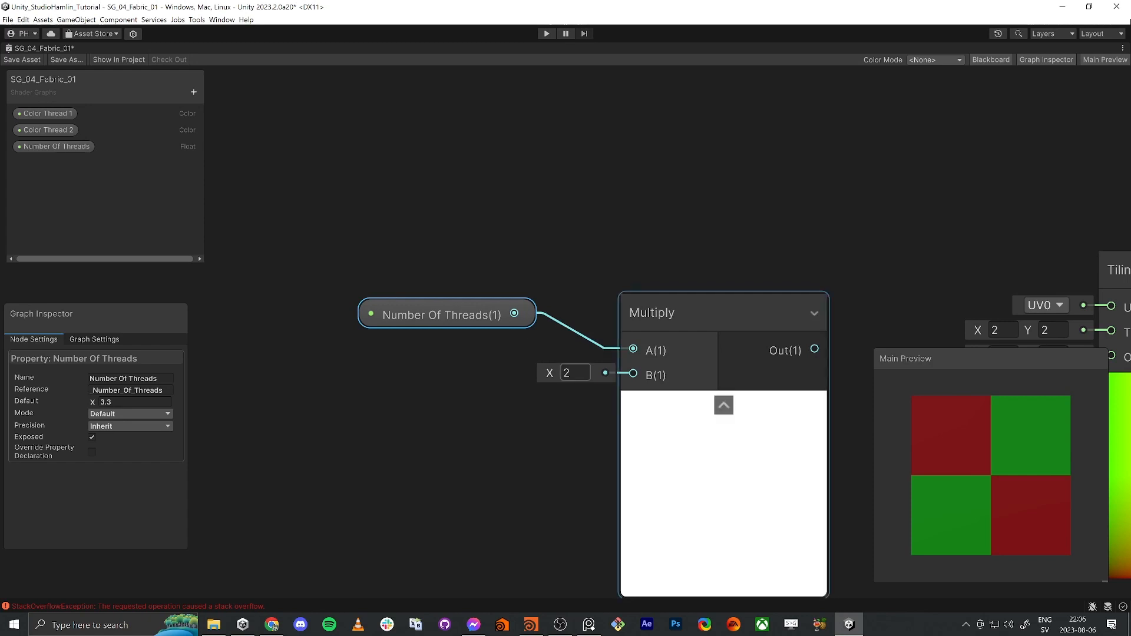
type("0.5")
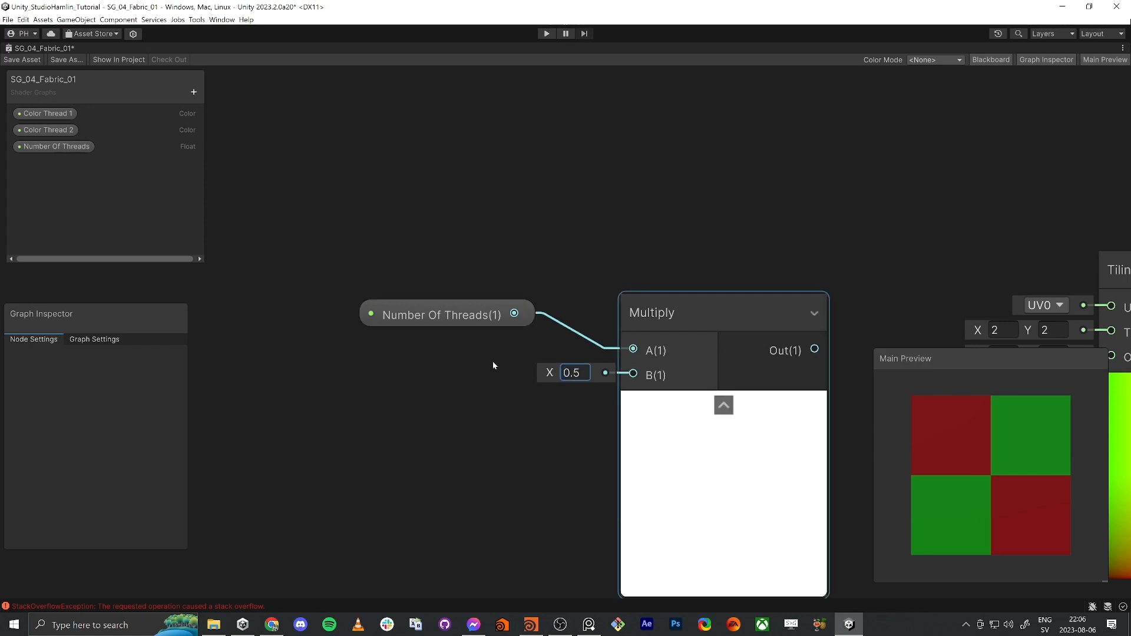
left_click_drag(447, 315, 420, 309)
left_click_drag(695, 293, 633, 294)
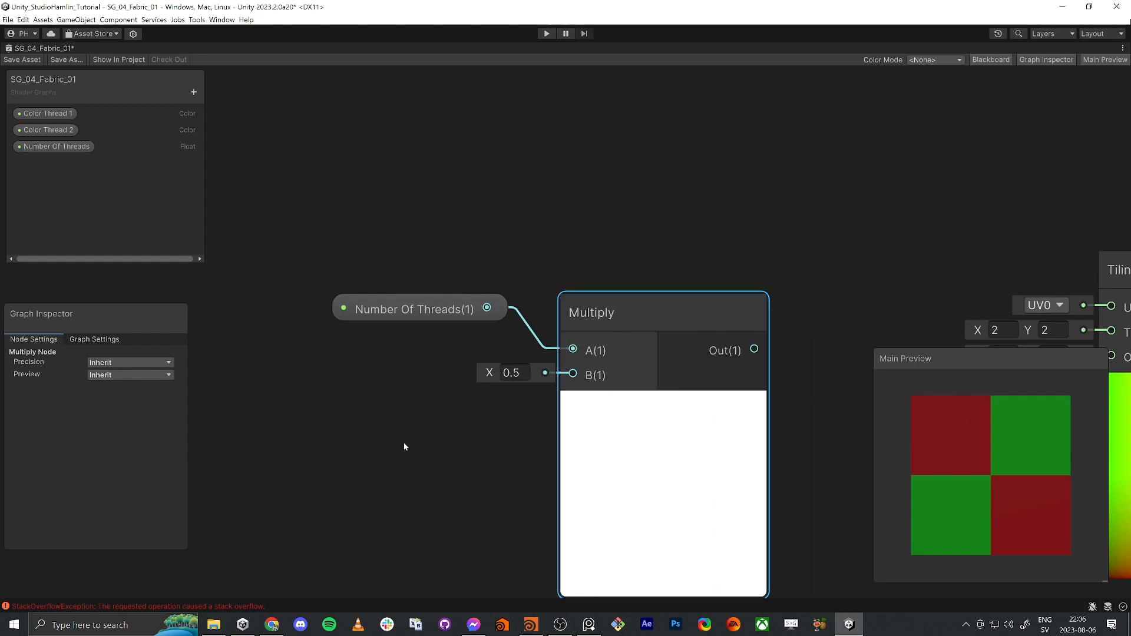
Select the Number Of Threads and Multiply nodes and move them left together, away from Tiling And Offset
left_click(436, 309)
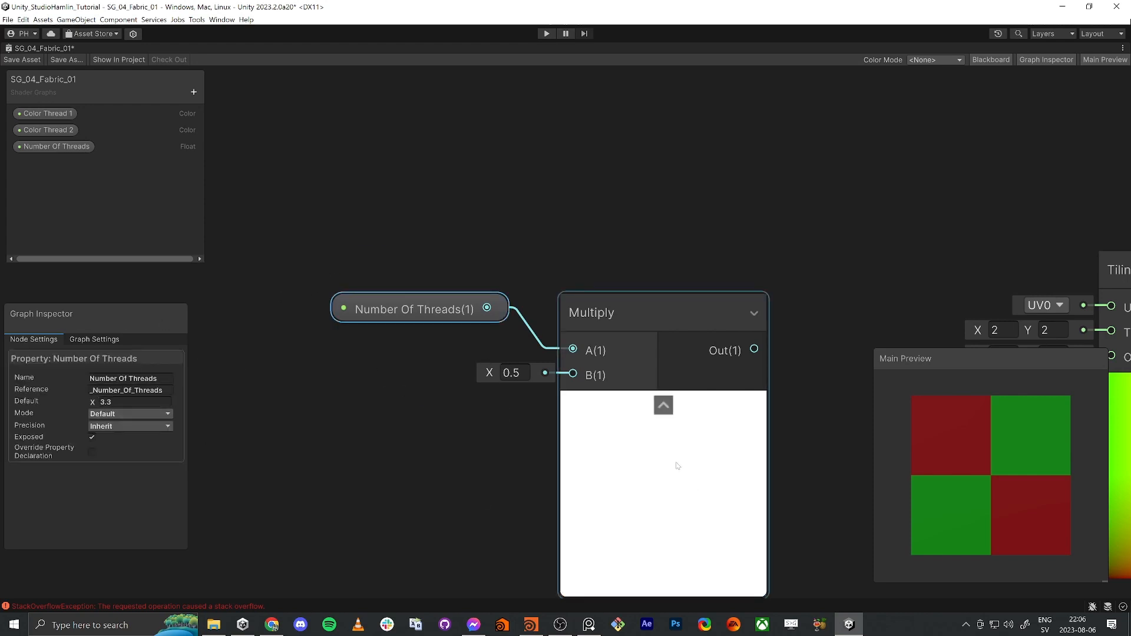
left_click(641, 318)
left_click_drag(436, 254, 703, 428)
left_click_drag(682, 299, 551, 295)
Add a Ceiling node fed by the output of the Number Of Threads Multiply
middle_click_drag(724, 351, 636, 343)
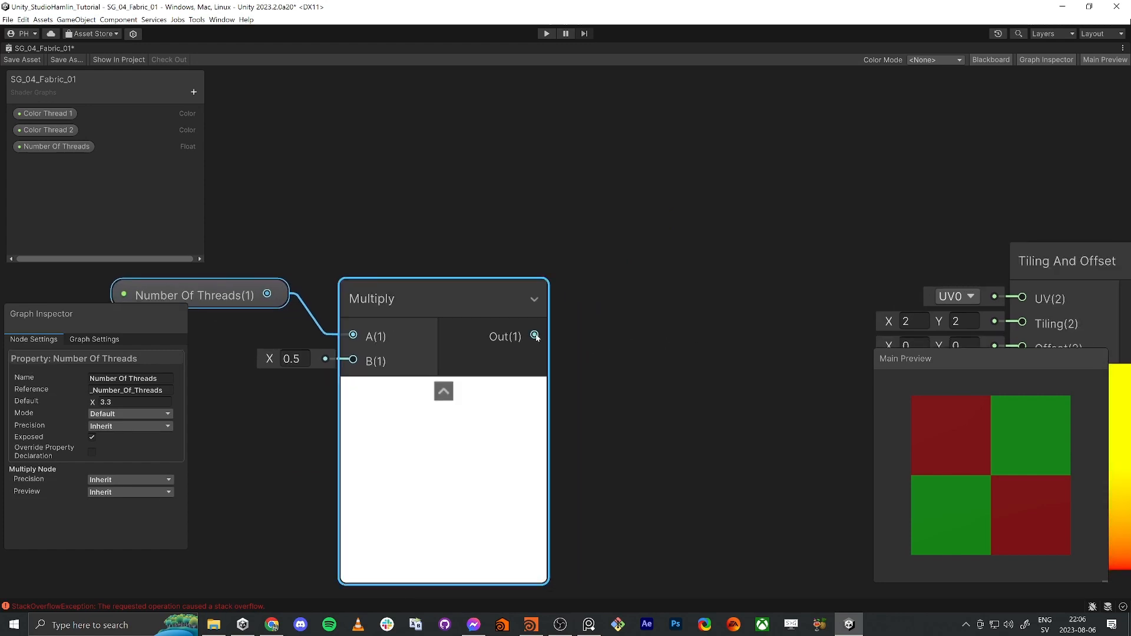
key("space")
type("ce")
key("Return")
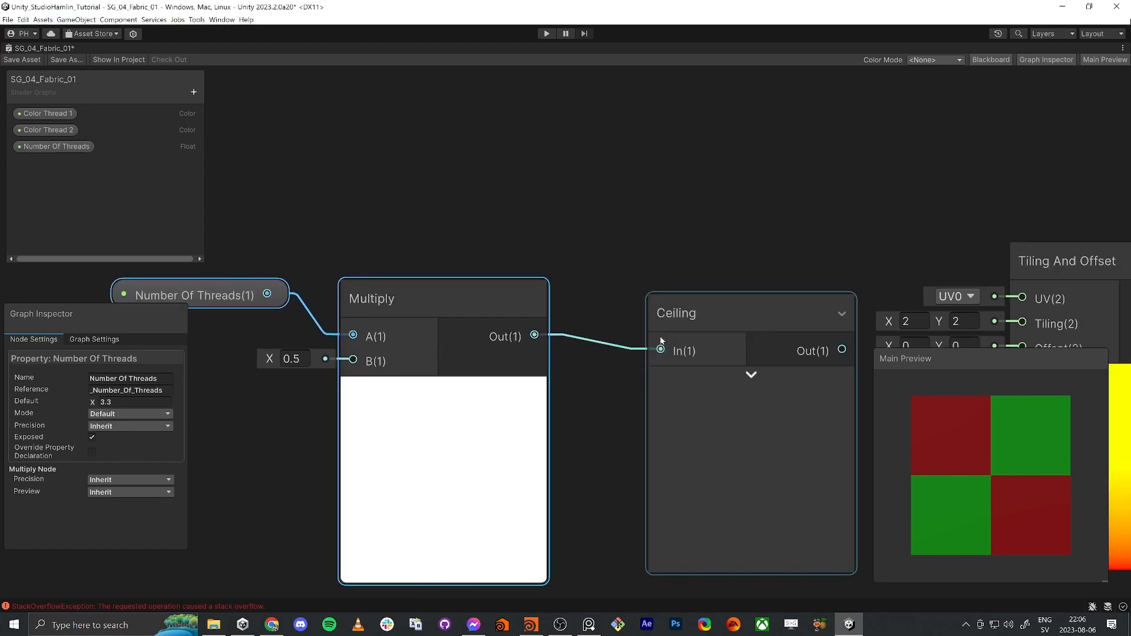
Place the Ceiling node beside the Multiply, then move it together with Number Of Threads and Multiply away from Tiling And Offset
left_click_drag(712, 307, 635, 295)
scroll(539, 253, "down", 3)
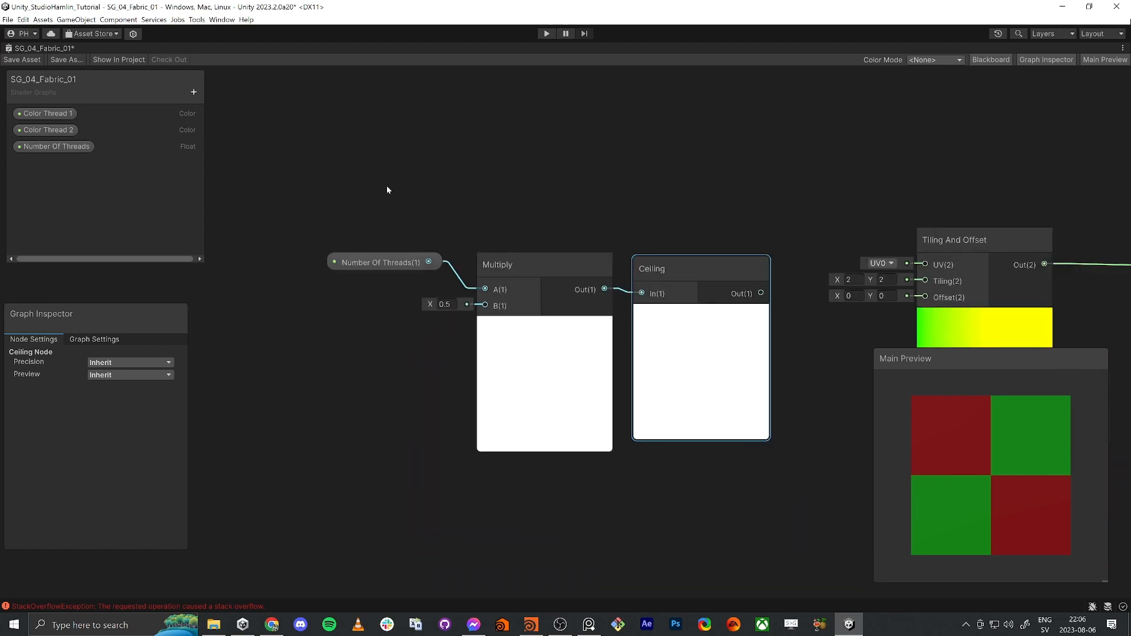
left_click_drag(328, 182, 732, 379)
left_click_drag(697, 278, 558, 256)
Add a second Multiply node with 2 in B, fed by the Ceiling output, and rearrange the Number Of Threads node chain
left_click_drag(554, 175, 701, 281)
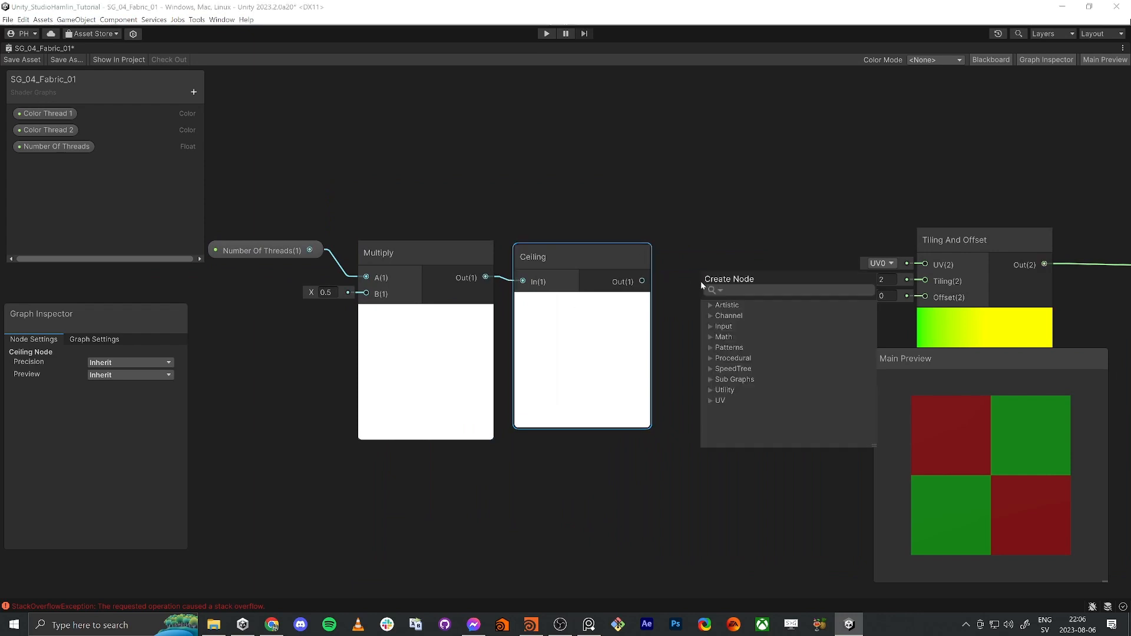
type("multi")
key("Return")
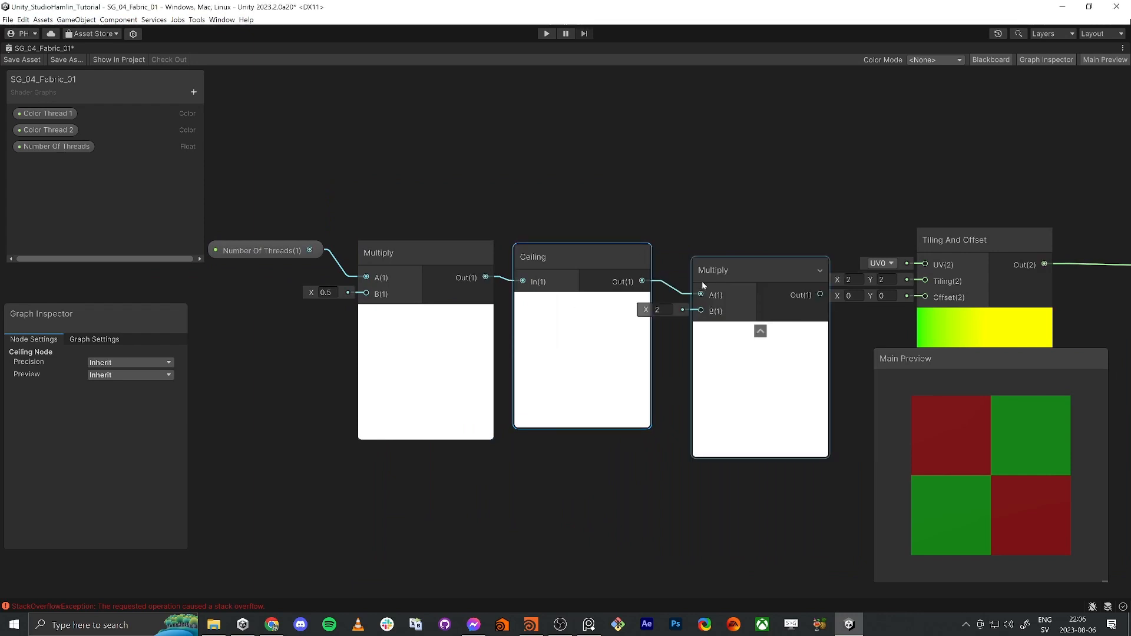
left_click_drag(240, 201, 744, 566)
left_click_drag(726, 247, 632, 203)
left_click(580, 231)
middle_click_drag(585, 371, 615, 426)
scroll(615, 427, "down", 1)
middle_click_drag(742, 356, 694, 324)
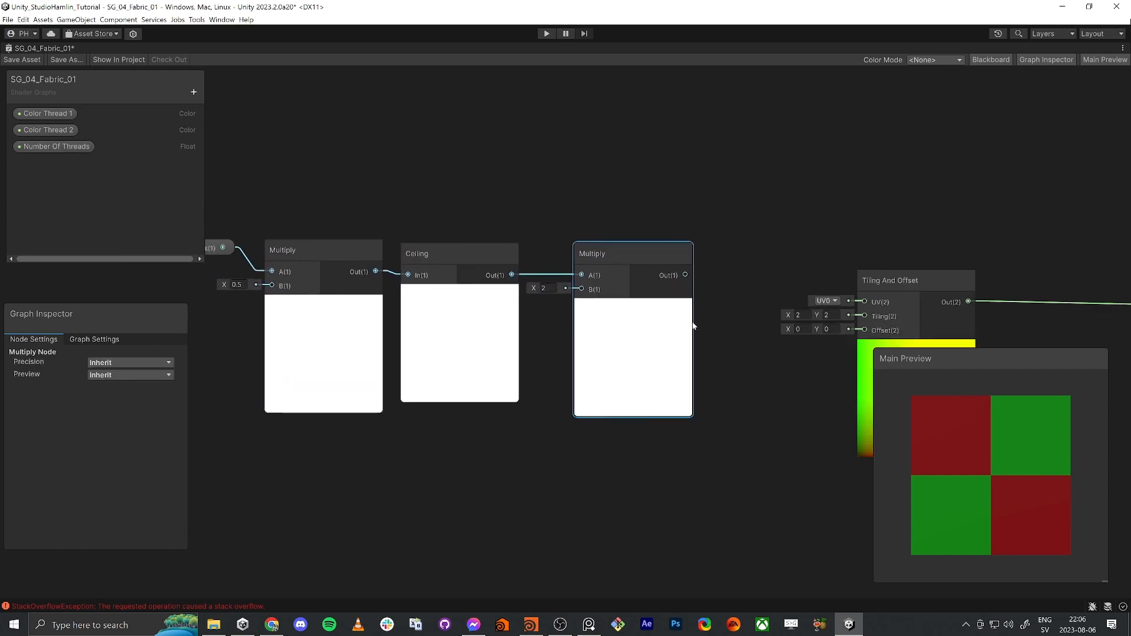
middle_click_drag(315, 463, 445, 439)
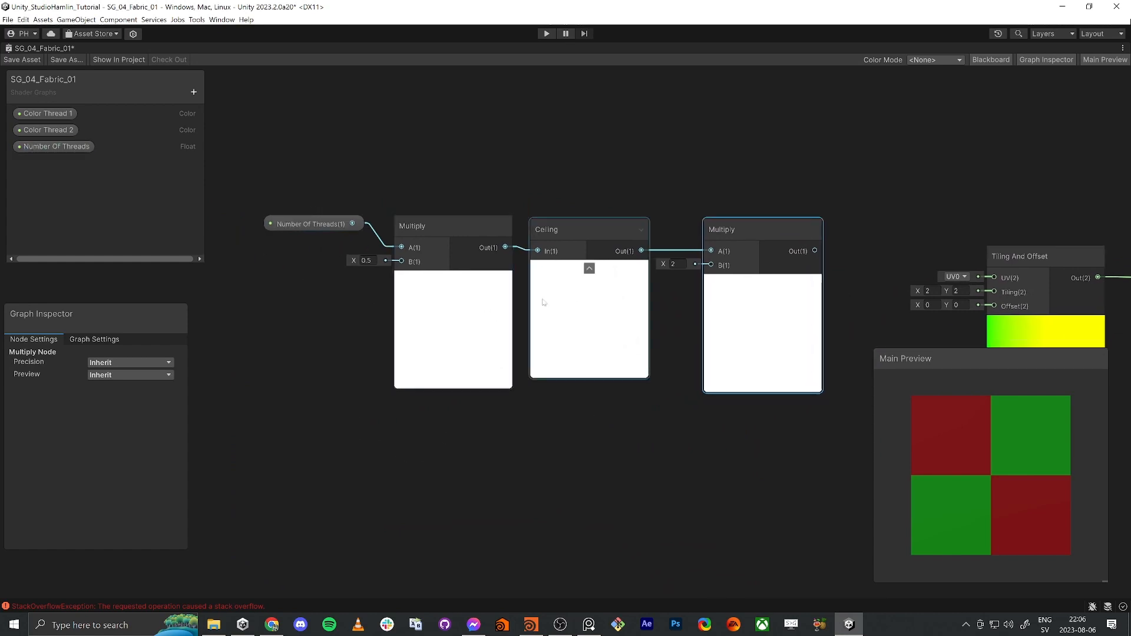
Set the default of Number Of Threads to 4.33
left_click(291, 184)
left_click(292, 225)
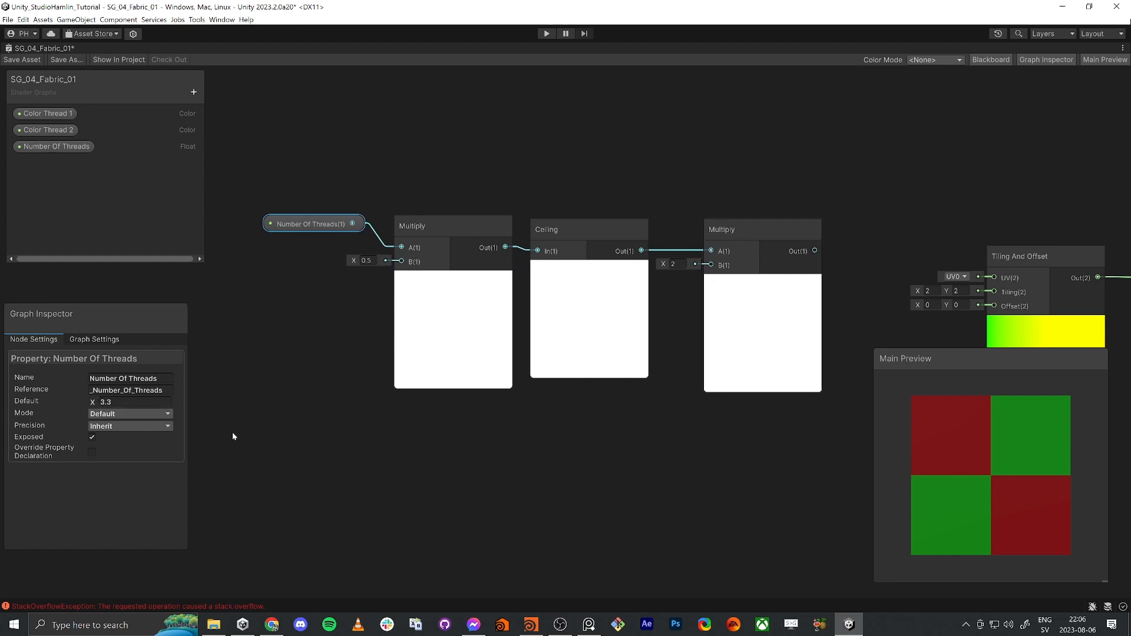
left_click_drag(95, 407, 113, 409)
Connect the output of the Multiply after Ceiling to the Tiling input of Tiling And Offset
scroll(842, 332, "down", 2)
middle_click_drag(842, 332, 624, 339)
left_click_drag(603, 277, 739, 309)
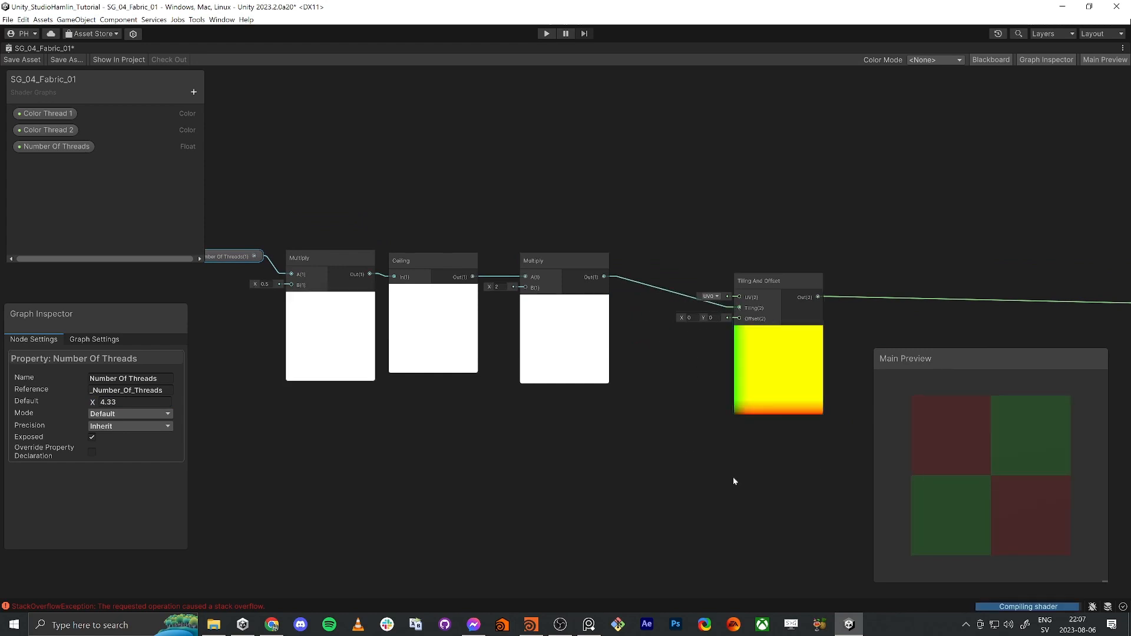
Set the default of Number Of Threads to 6.37
middle_click_drag(733, 476, 540, 440)
scroll(429, 411, "down", 5)
middle_click_drag(429, 391, 442, 378)
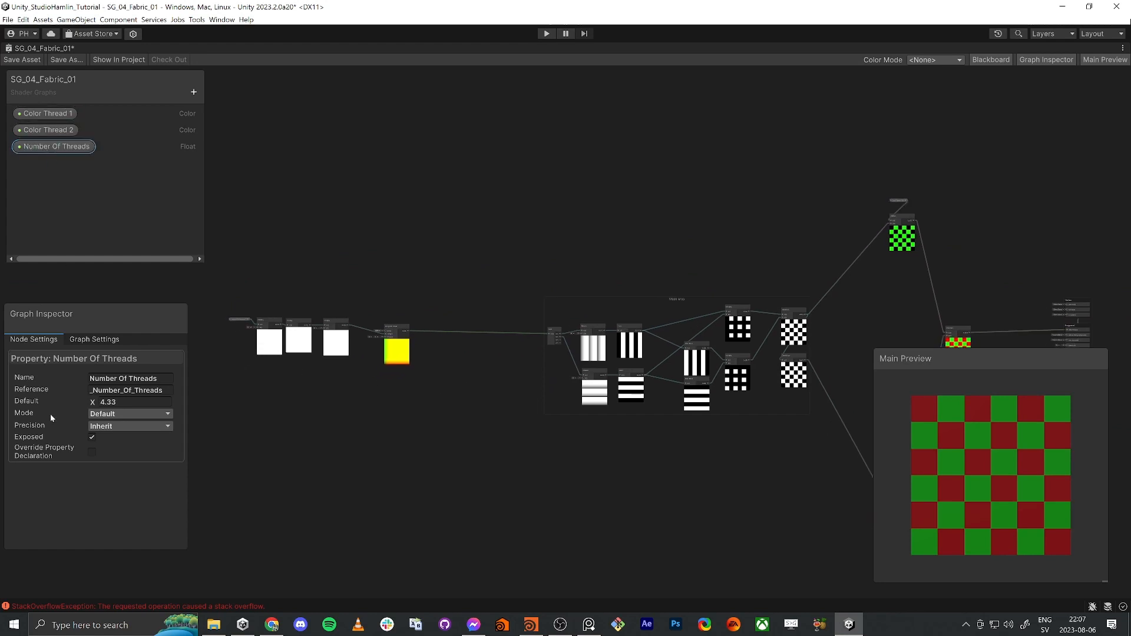
mouse_move(92, 402)
left_mouse_down()
mouse_move(168, 413)
mouse_move(112, 411)
left_mouse_up()
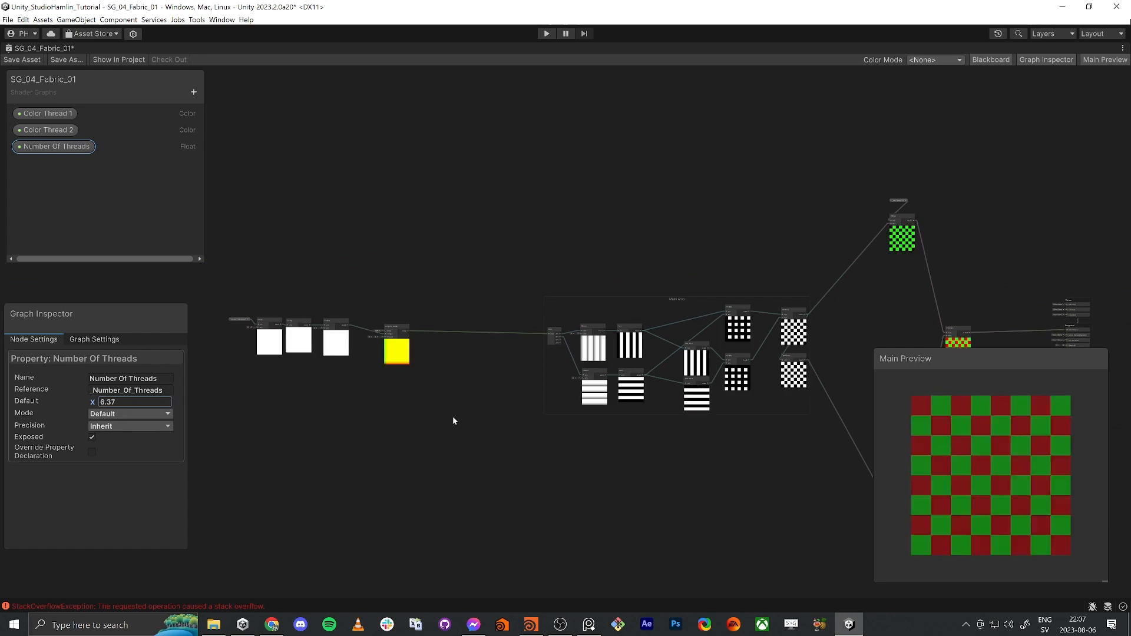
Enlarge the checker pattern in the Main Preview and examine it against the whole node graph
key("alt+Tab")
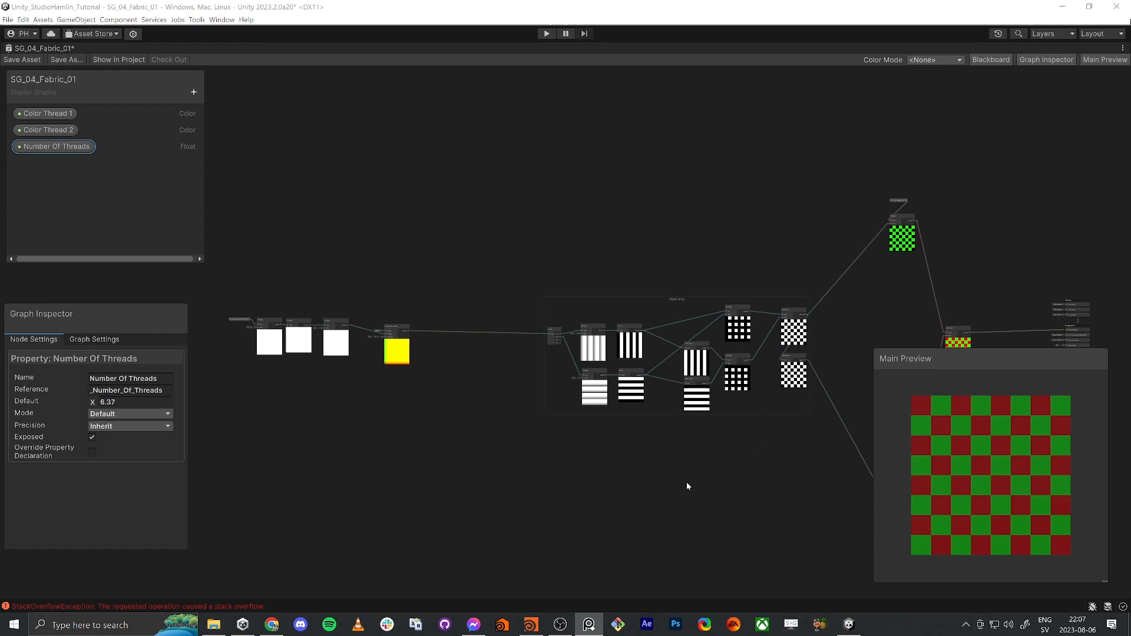
middle_click_drag(687, 486, 540, 458)
scroll(978, 456, "up", 3)
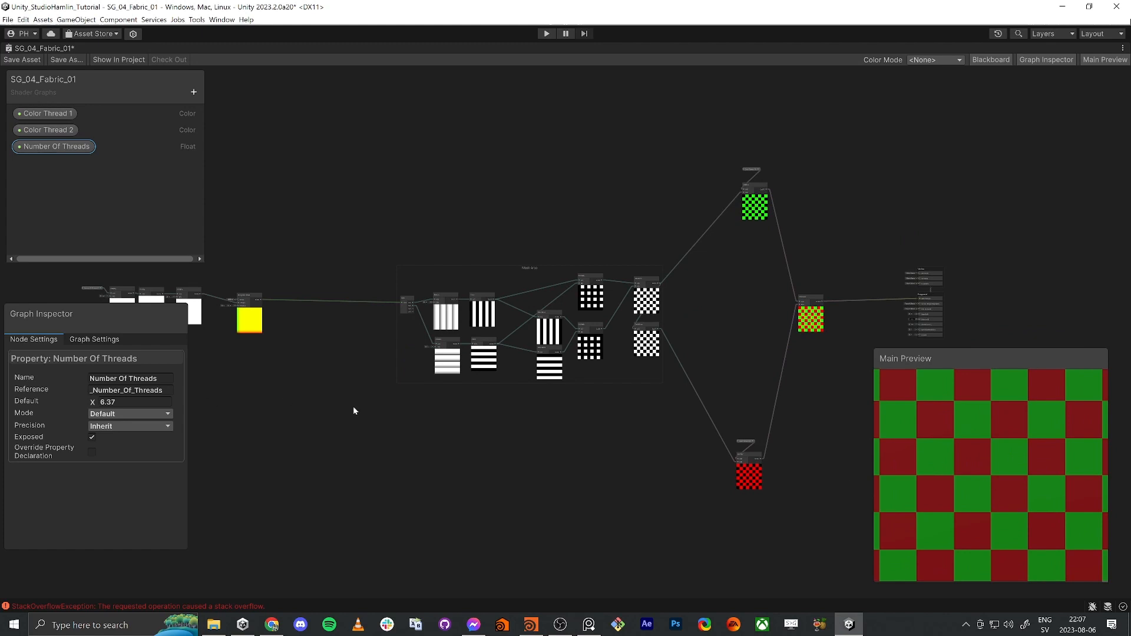
middle_click_drag(361, 197, 435, 242)
left_click(471, 239)
middle_click_drag(591, 232, 614, 242)
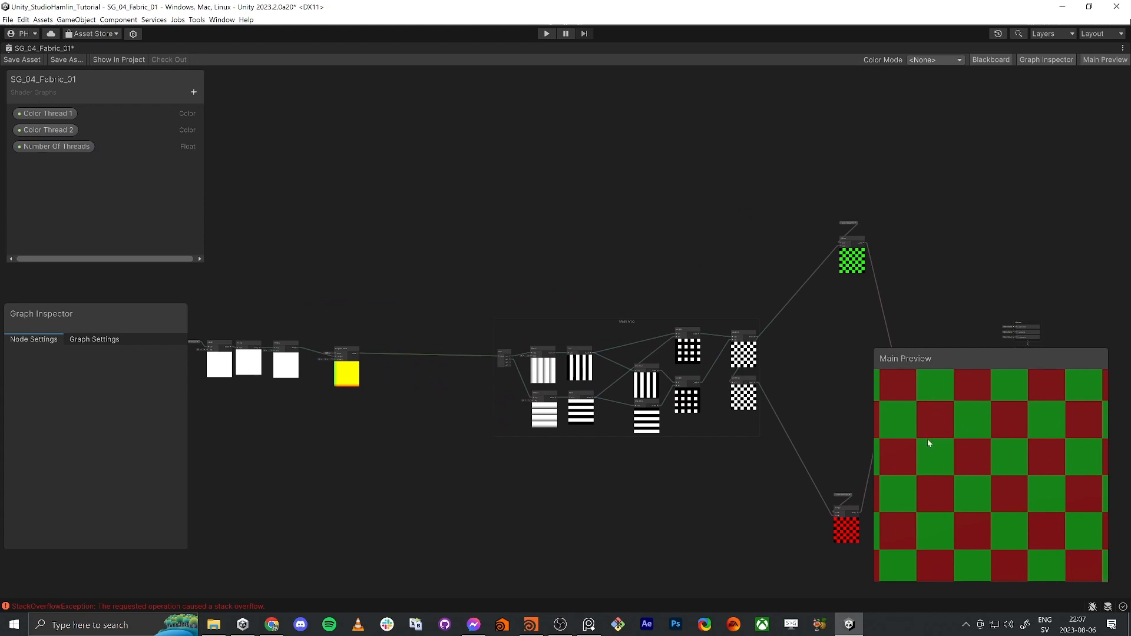
key("alt+Tab")
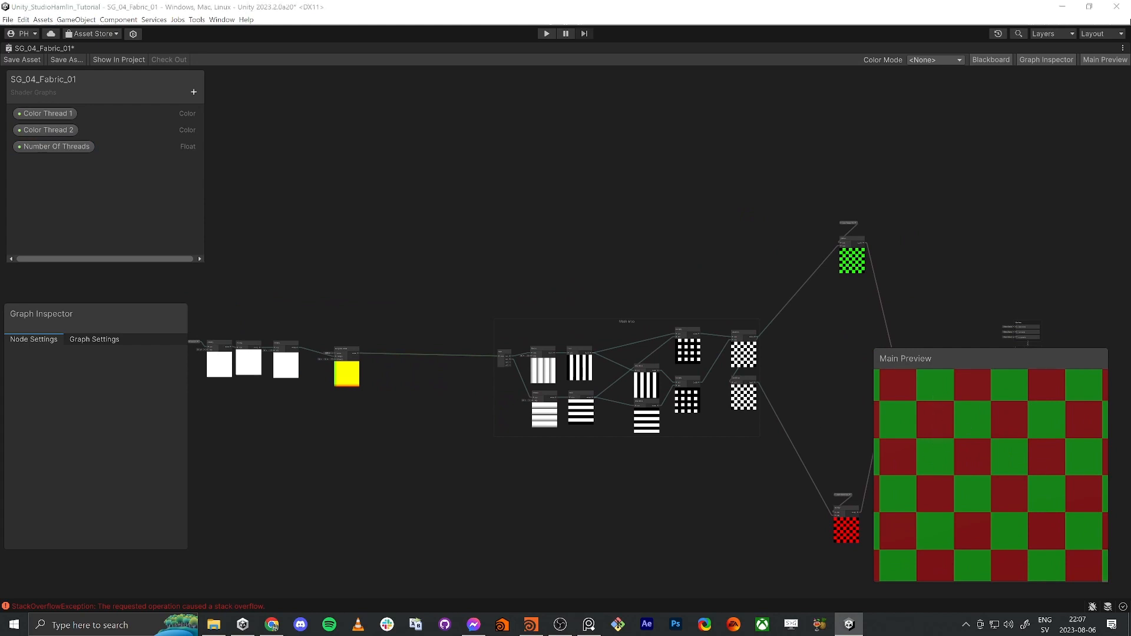
Add a second Tiling And Offset node above the Mask Area, with its UV fed by the first Tiling And Offset output
middle_click_drag(272, 443, 402, 484)
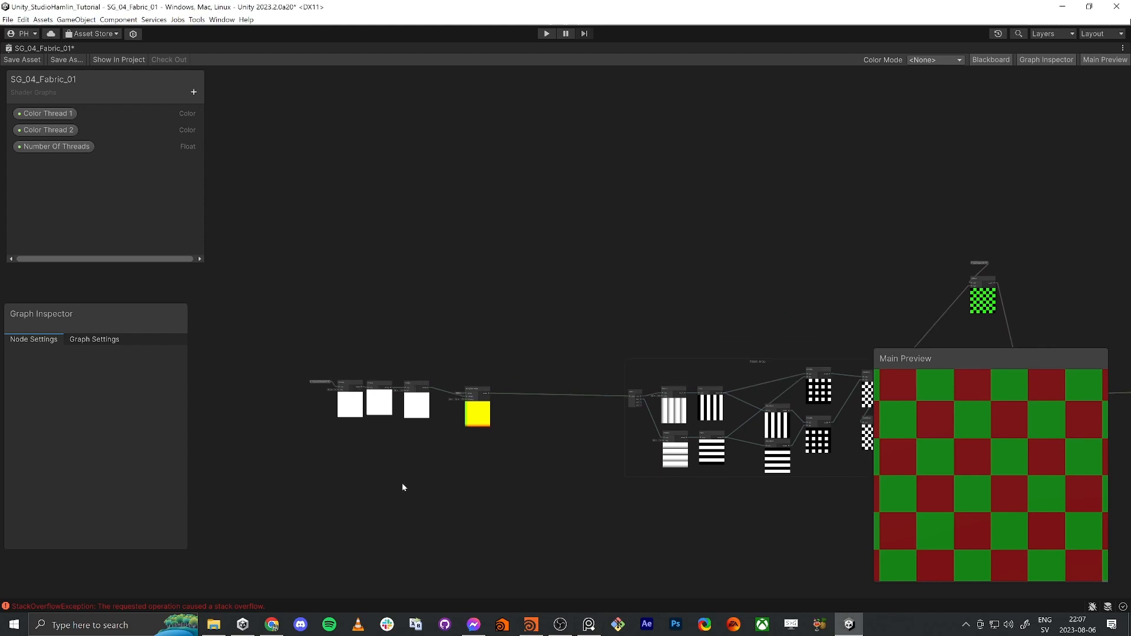
scroll(493, 397, "up", 5)
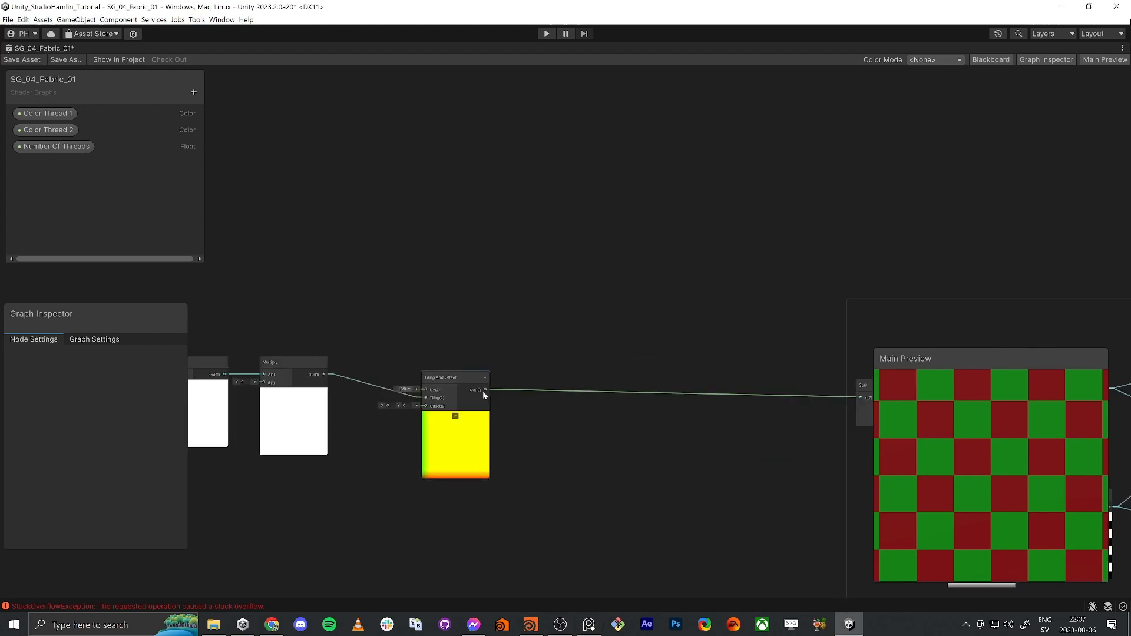
left_click_drag(482, 390, 744, 172)
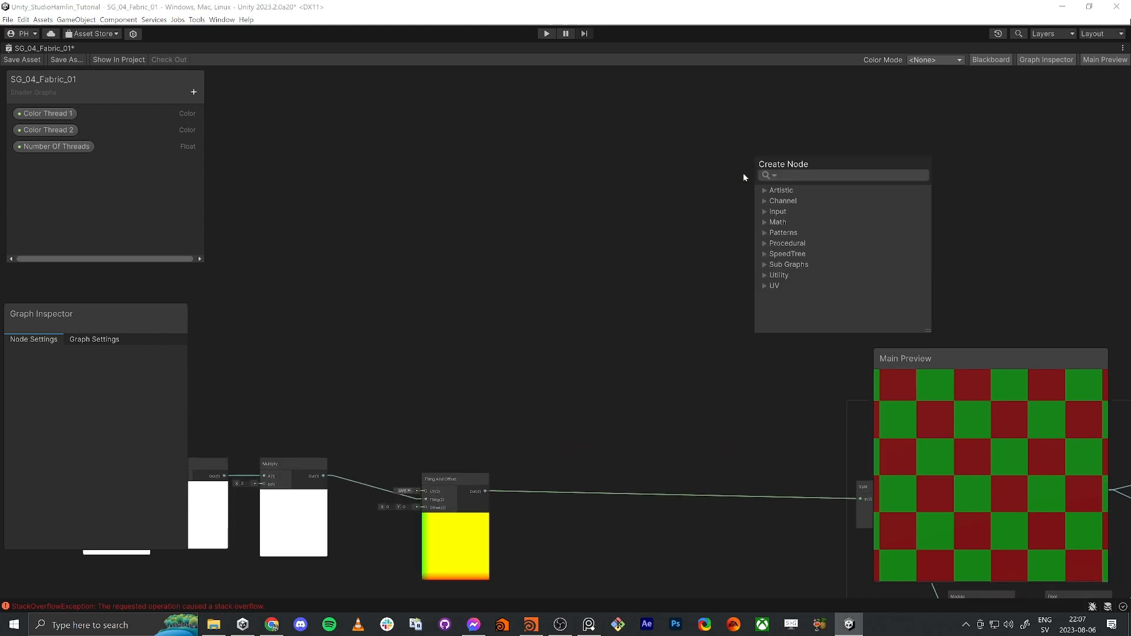
type("tili")
key("Return")
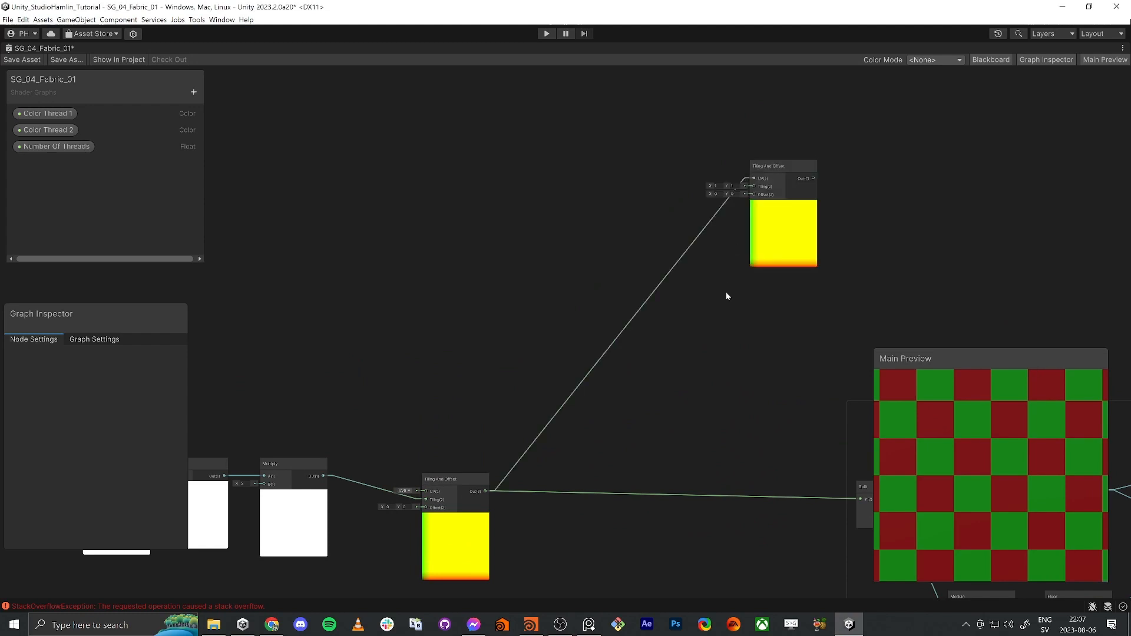
middle_click_drag(726, 291, 533, 322)
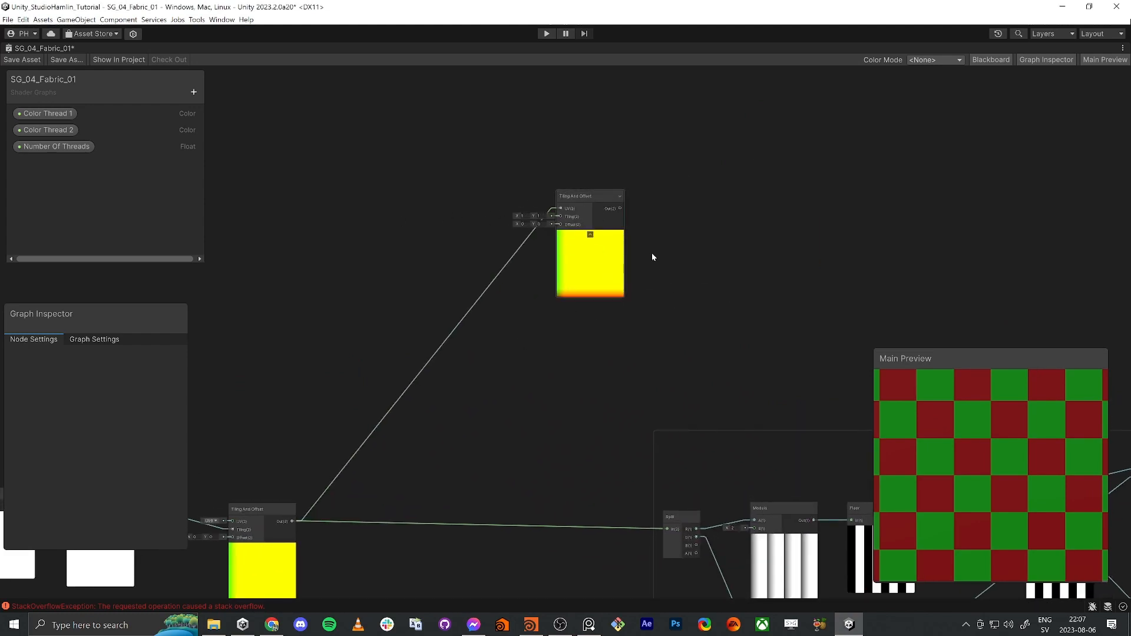
Add a Split node fed by the output of the new Tiling And Offset node
middle_click_drag(712, 241, 633, 282)
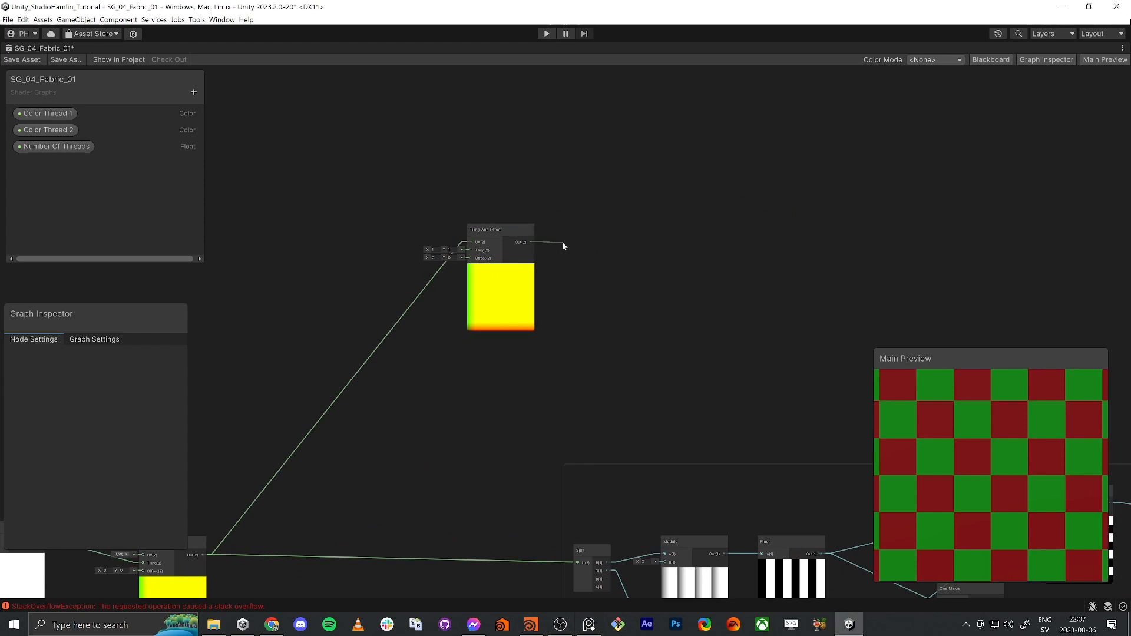
key("space")
type("split")
key("Return")
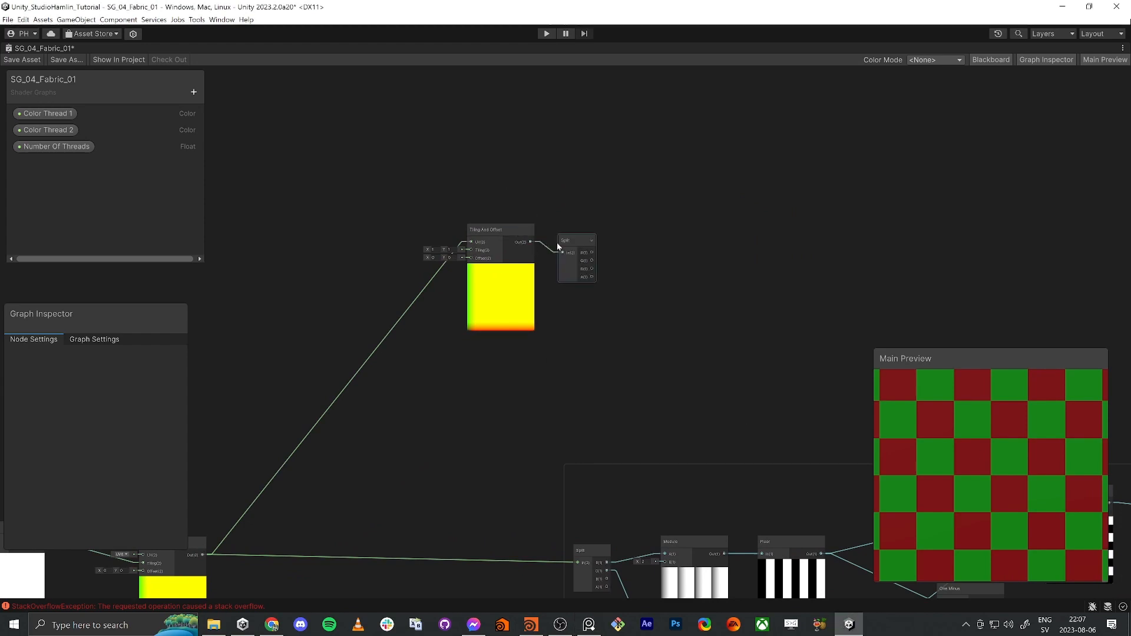
Add a Round node fed by the R output of the new Split and place it beside the Split
middle_click_drag(615, 260, 528, 270)
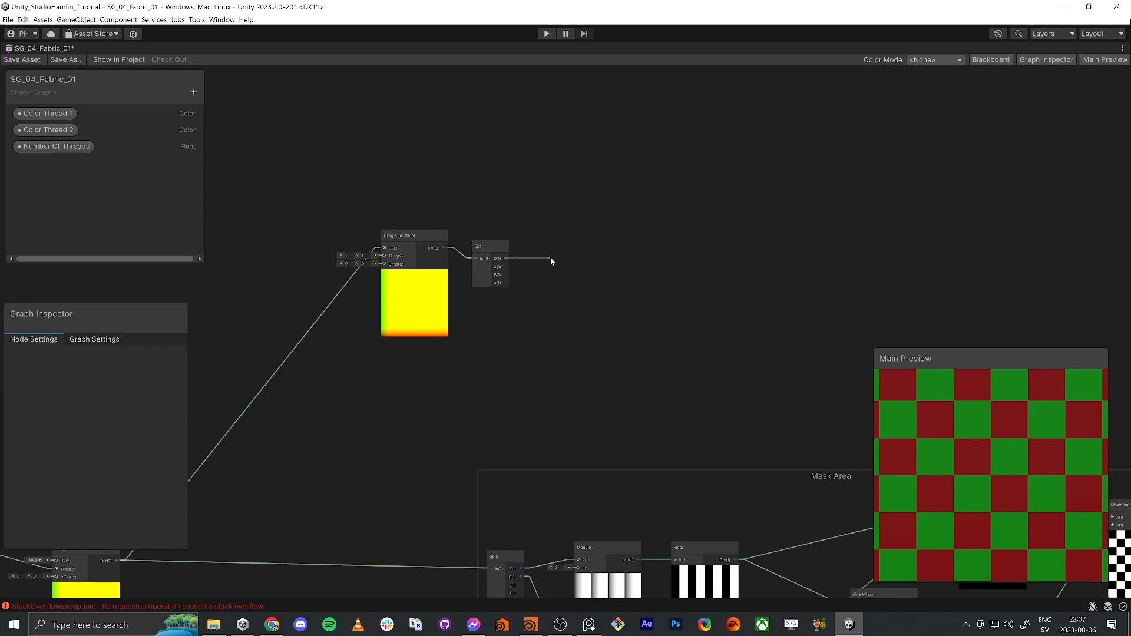
key("space")
type("rond")
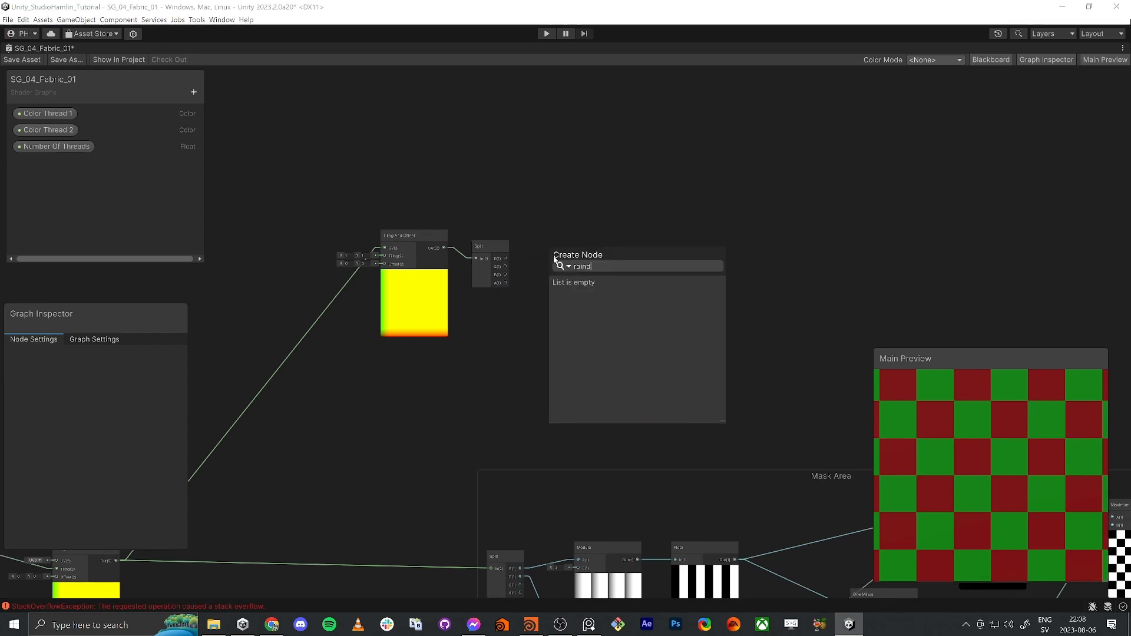
key("BackSpace")
key("BackSpace")
key("BackSpace")
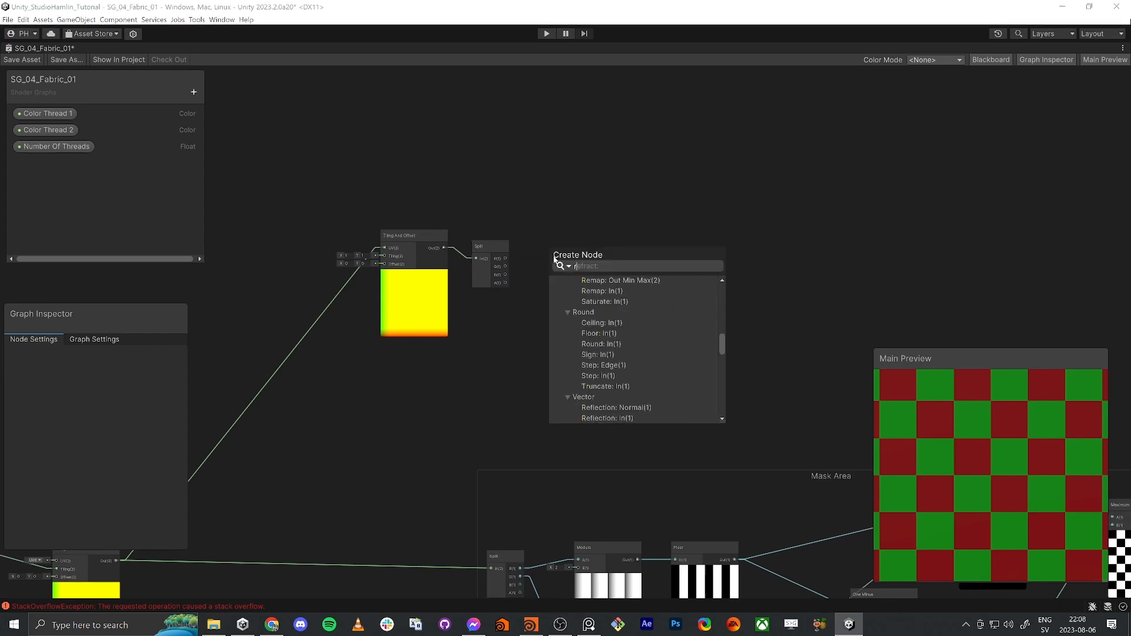
type("ou")
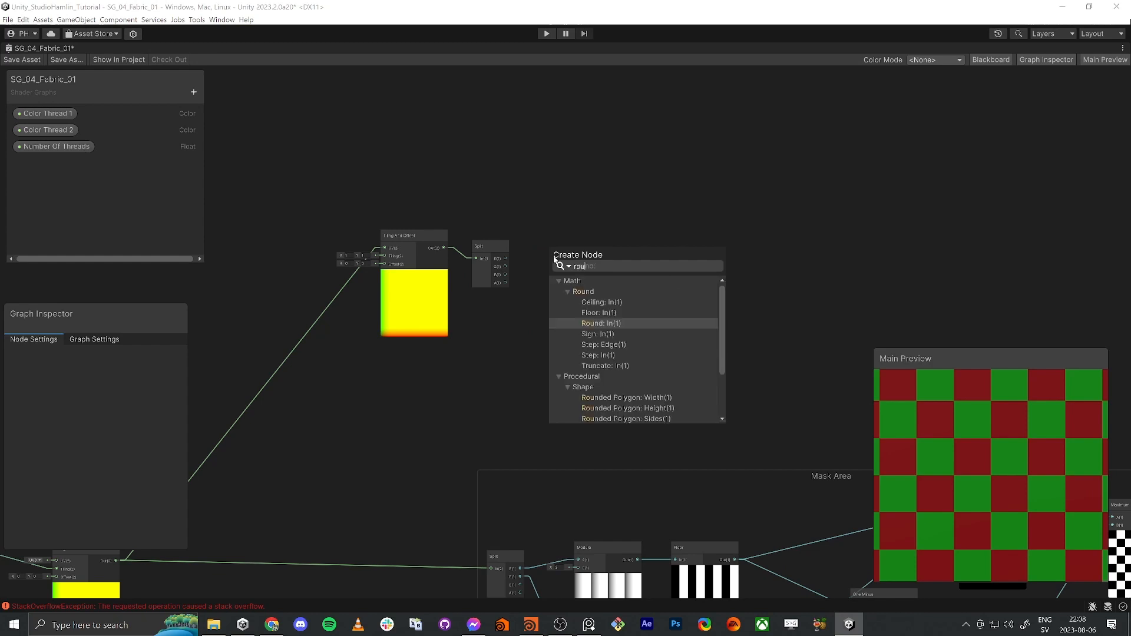
key("Return")
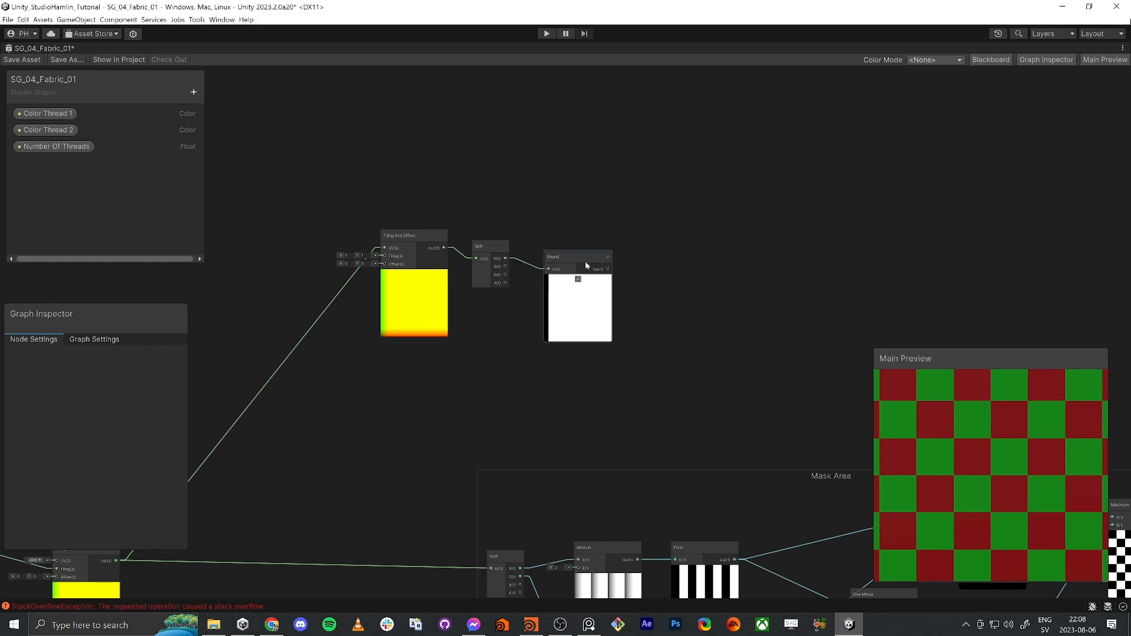
left_click_drag(585, 260, 614, 256)
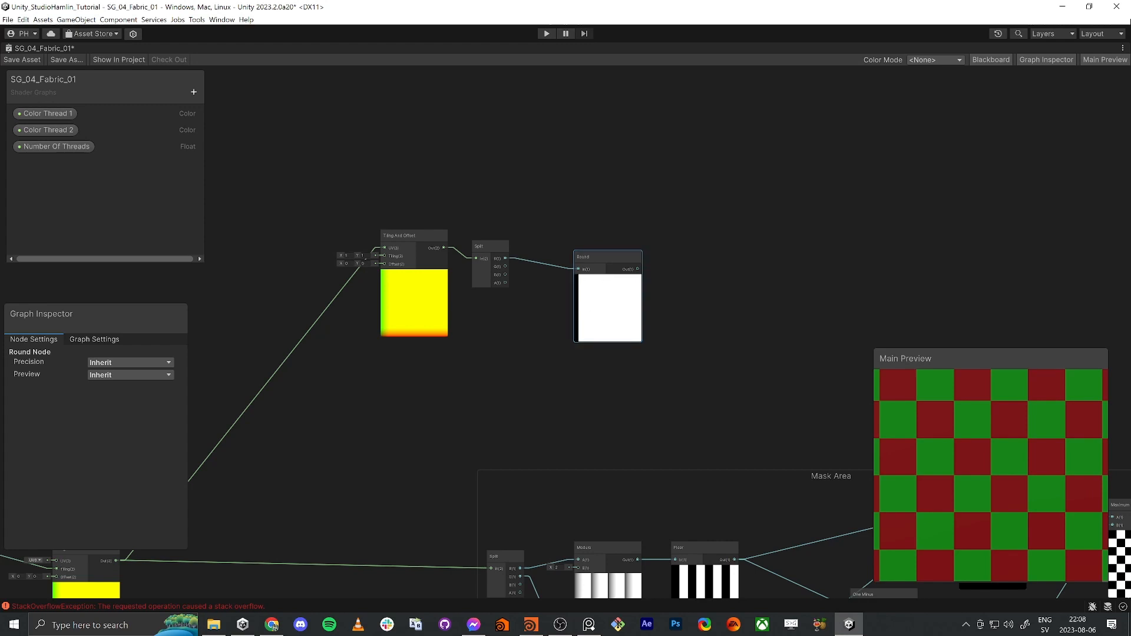
mouse_move(609, 261)
left_mouse_down()
mouse_move(585, 253)
mouse_move(587, 268)
left_mouse_up()
Add a Subtract node beyond the Round node and feed its A input from the R output of the new Split
left_click(753, 206)
key("space")
type("sub")
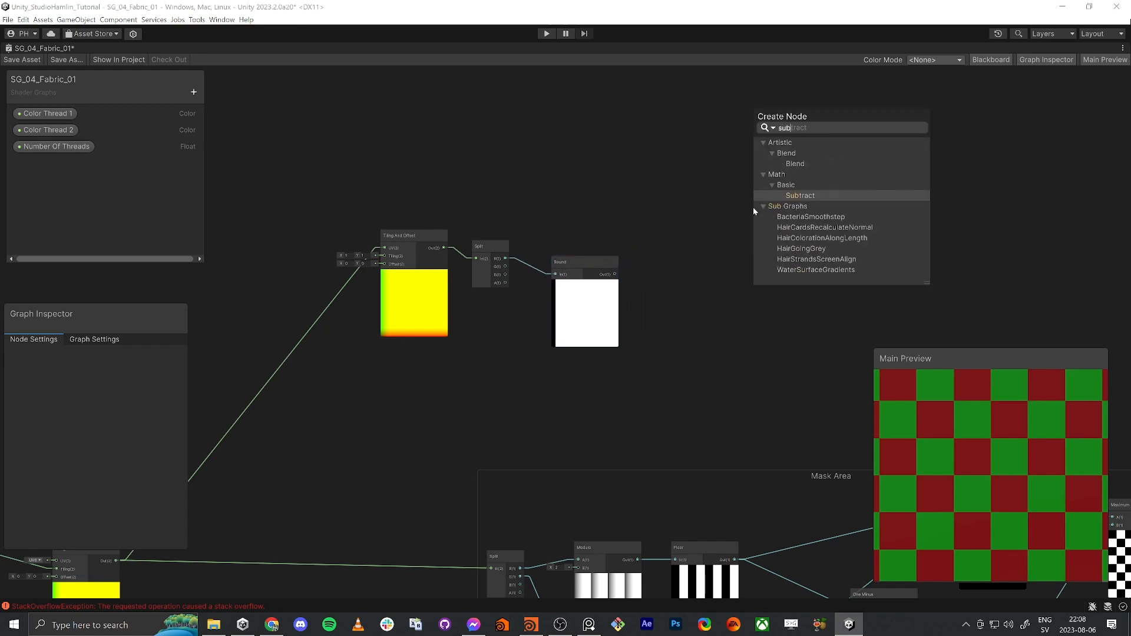
type("tra")
key("Return")
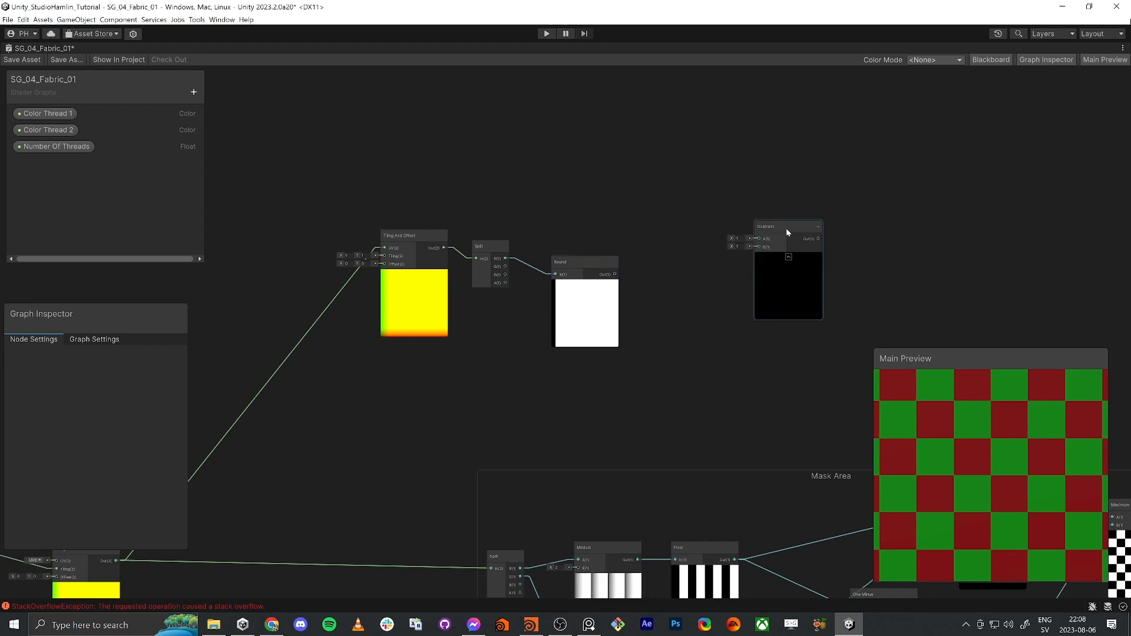
left_click_drag(786, 232, 739, 249)
left_click_drag(590, 265, 577, 291)
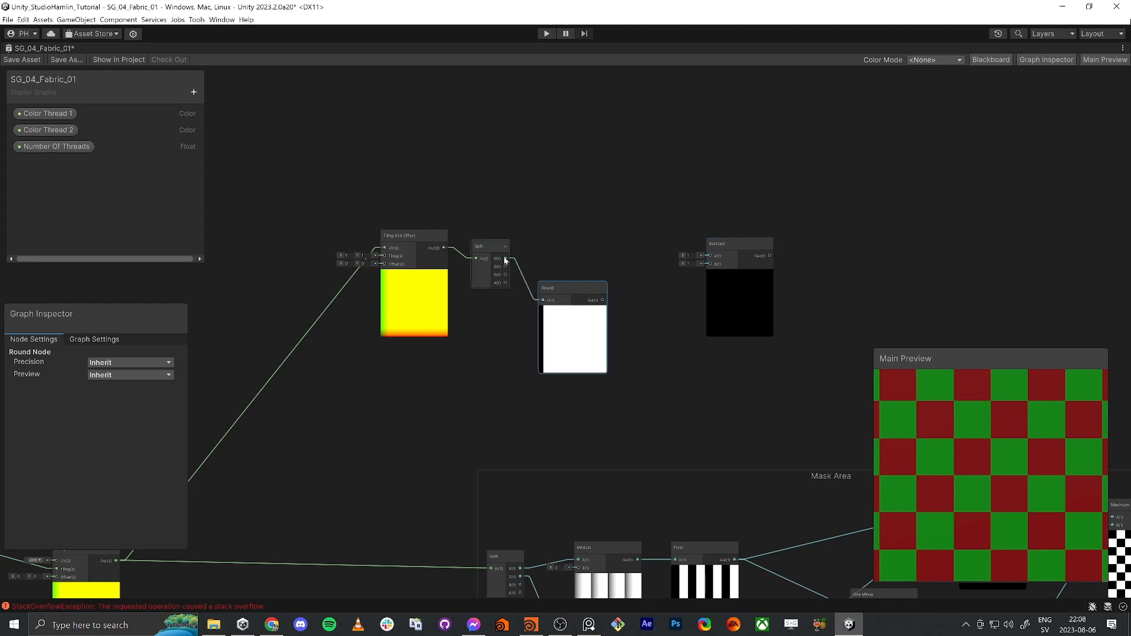
left_click_drag(506, 260, 711, 256)
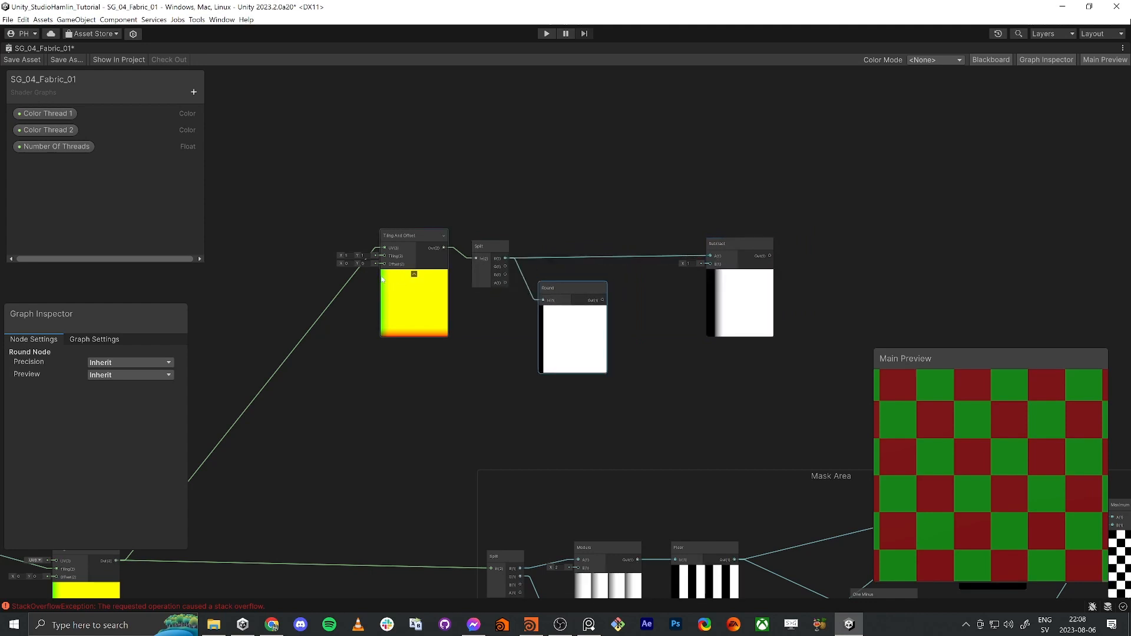
Group the Number Of Threads property with its Multiply, Ceiling and Multiply nodes and title the group "Make Number Even upwards"
middle_click_drag(263, 460, 585, 362)
middle_click_drag(377, 362, 585, 340)
middle_click_drag(291, 372, 380, 353)
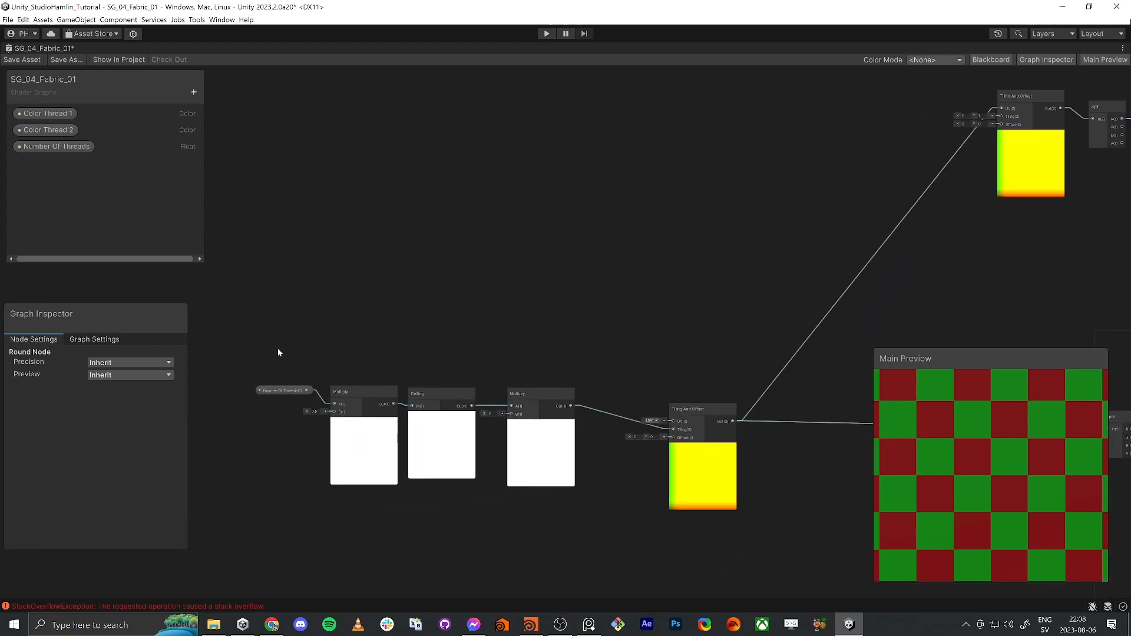
left_click(282, 390)
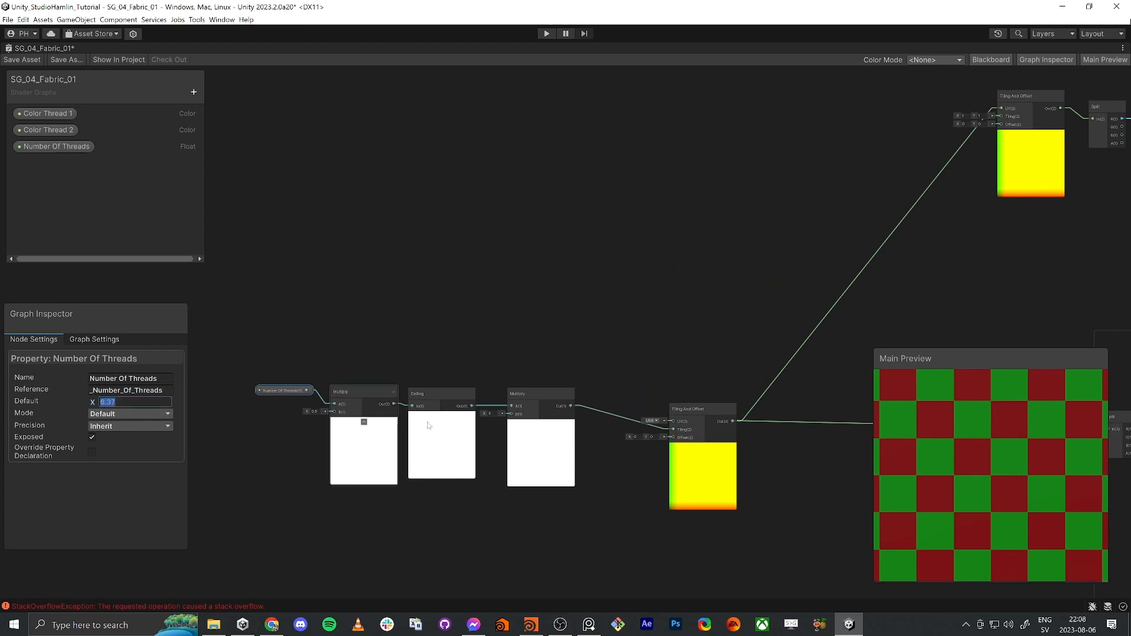
left_click_drag(540, 313, 270, 520)
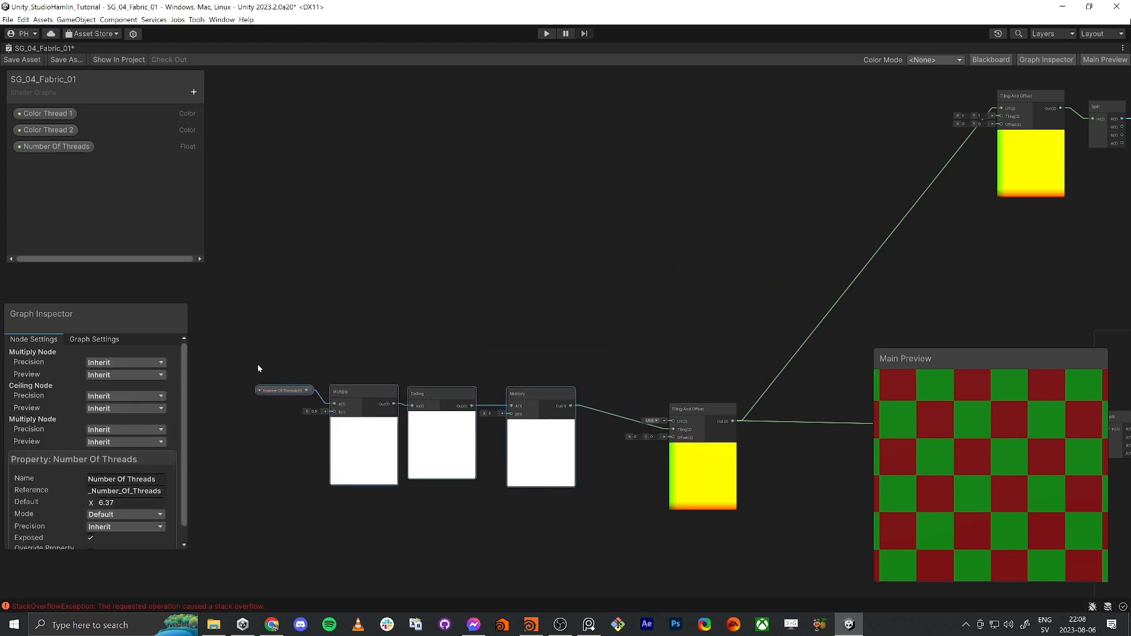
left_click_drag(245, 290, 606, 545)
right_click(542, 396)
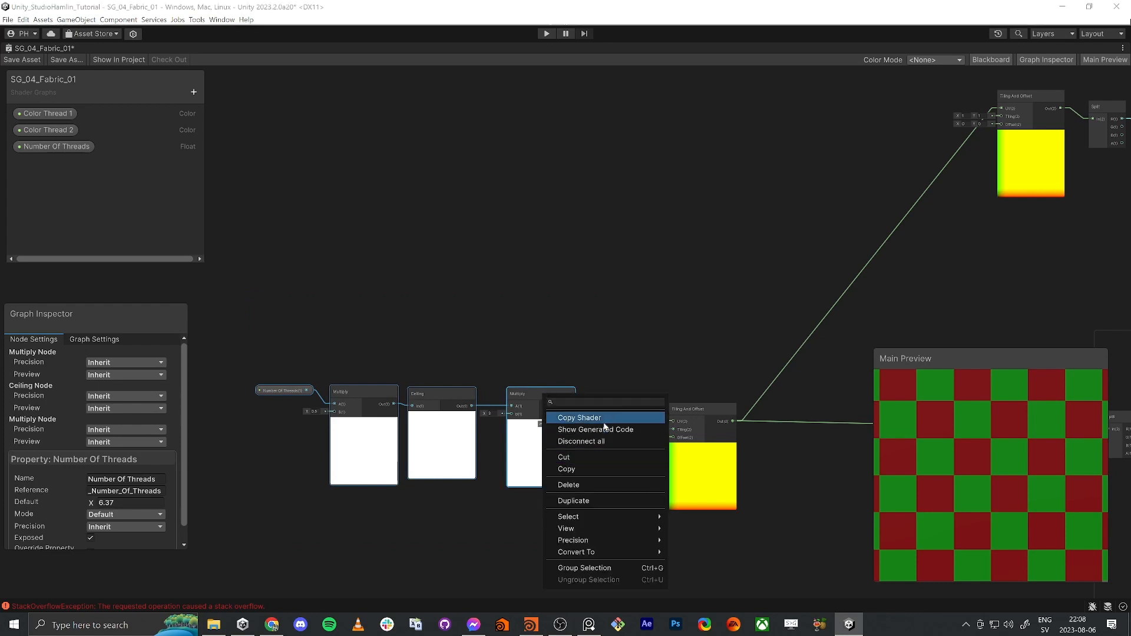
left_click(589, 568)
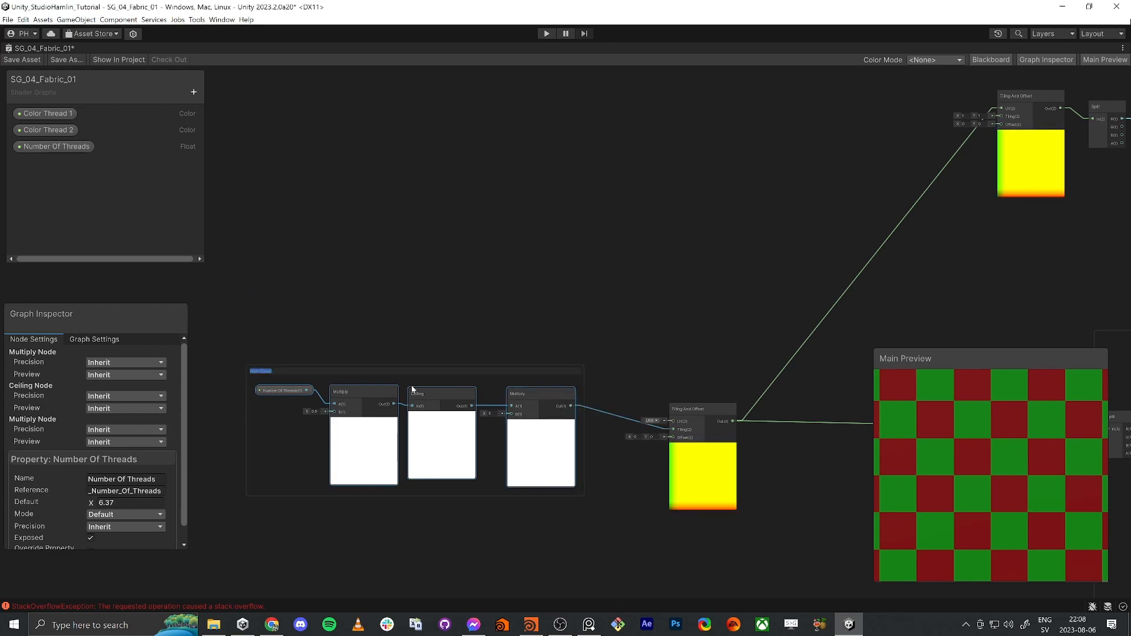
type("Make Number")
key("Return")
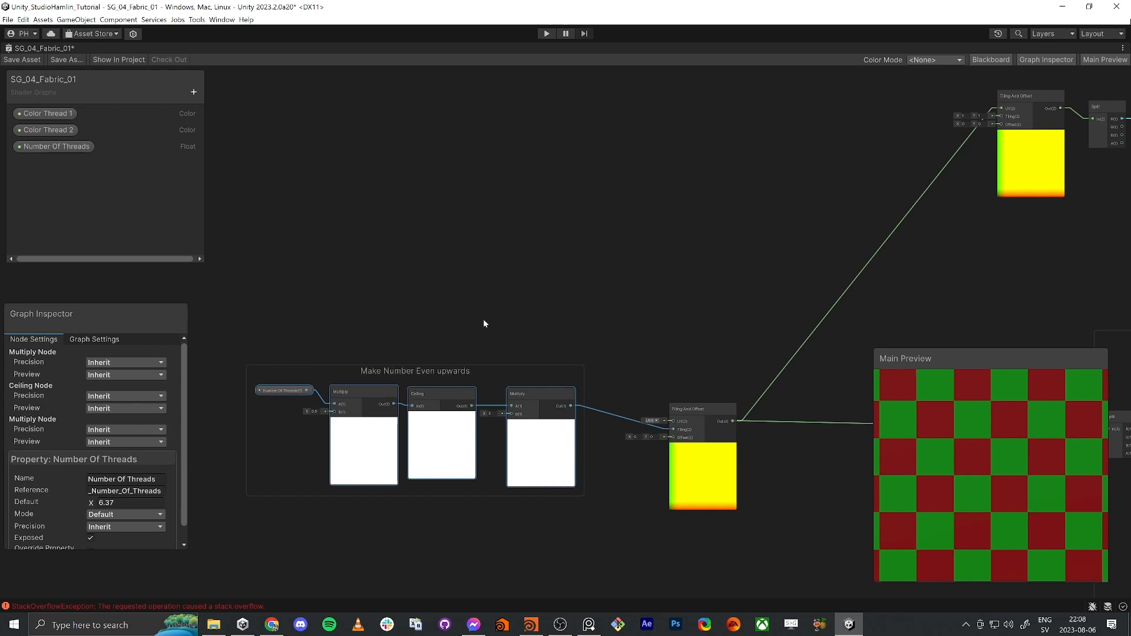
left_click(118, 502)
left_click(525, 586)
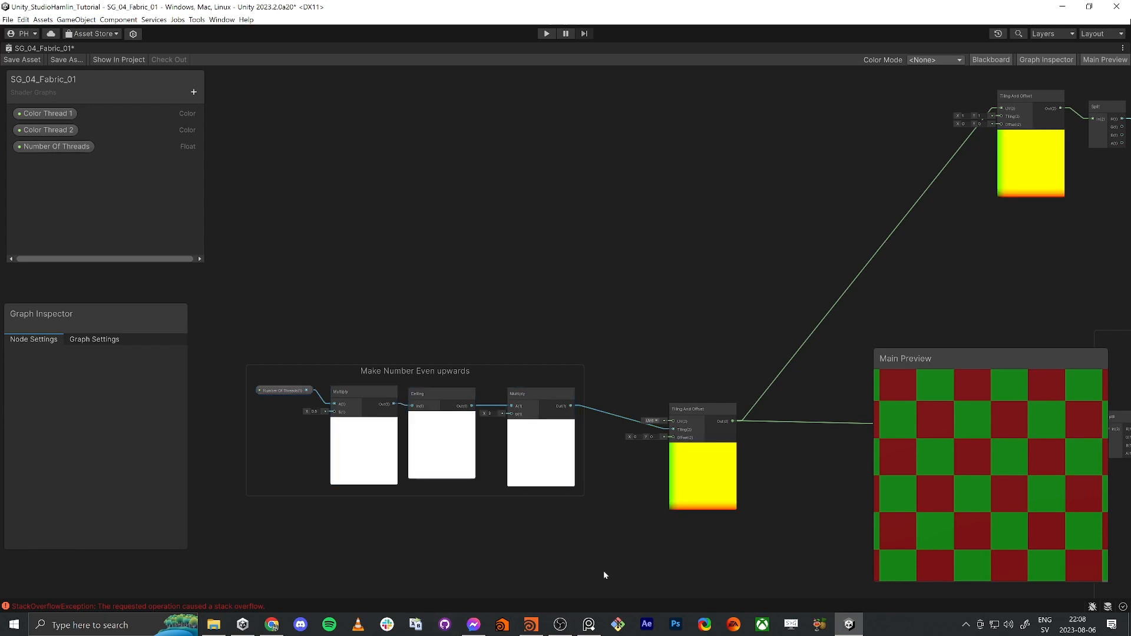
Feed the Round output into the Subtract node's B input and reposition the Round node between the Split and Subtract nodes
scroll(766, 412, "down", 3)
middle_click_drag(989, 332, 741, 382)
scroll(790, 303, "up", 5)
middle_click_drag(791, 303, 646, 326)
scroll(398, 298, "up", 2)
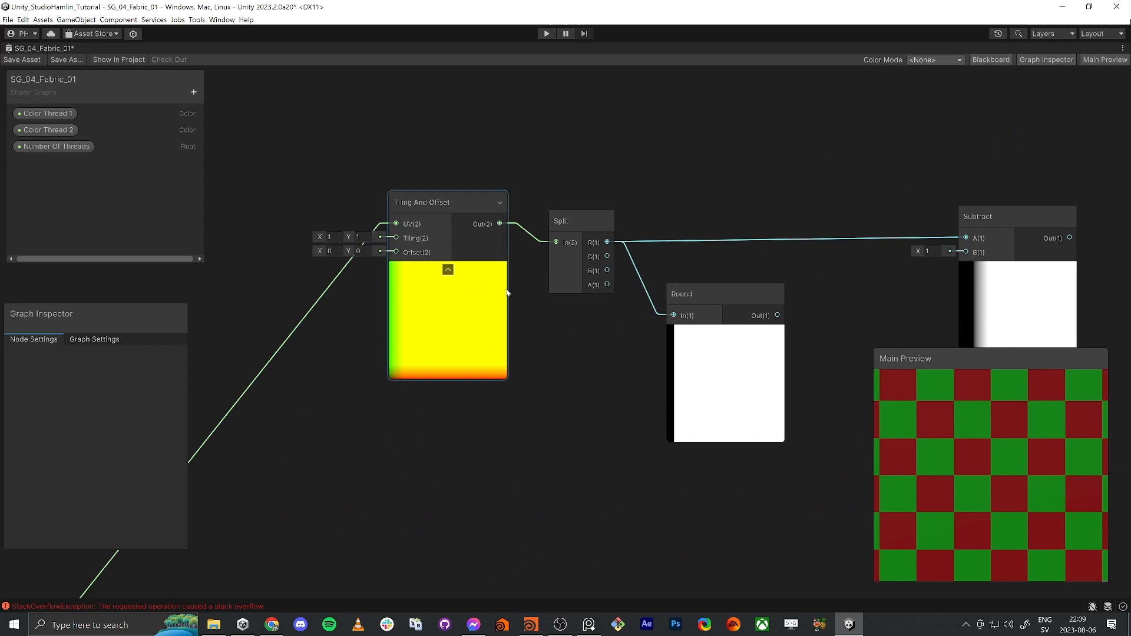
middle_click_drag(692, 404, 601, 430)
mouse_move(629, 313)
left_mouse_down()
mouse_move(650, 304)
mouse_move(654, 315)
mouse_move(629, 333)
left_mouse_up()
middle_click_drag(748, 333, 727, 345)
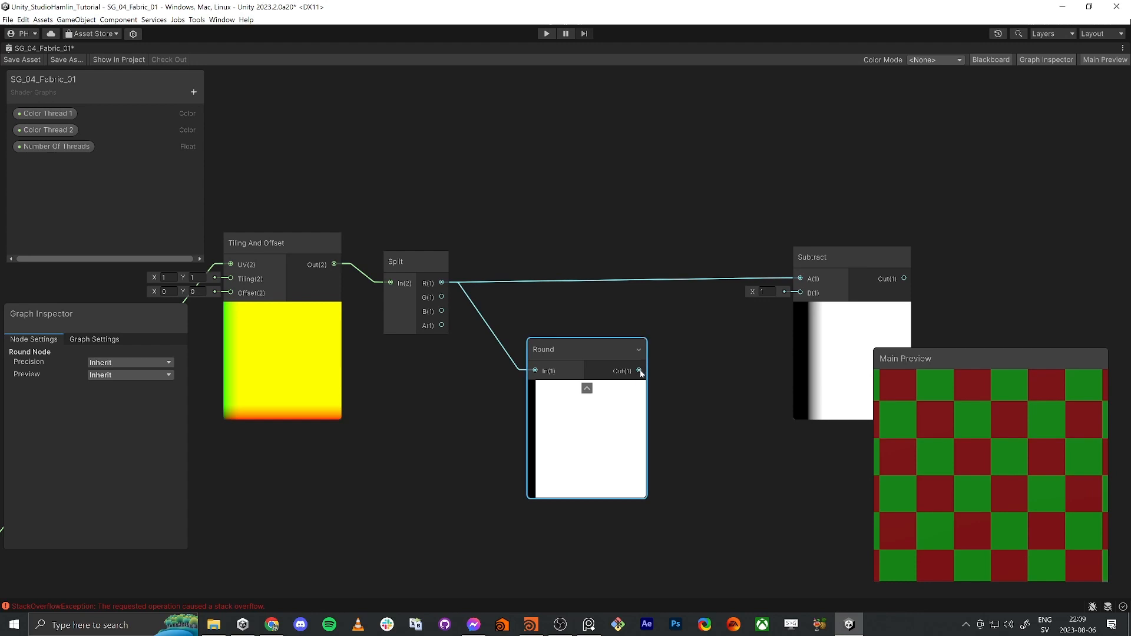
left_click_drag(639, 371, 811, 293)
middle_click_drag(734, 377, 674, 355)
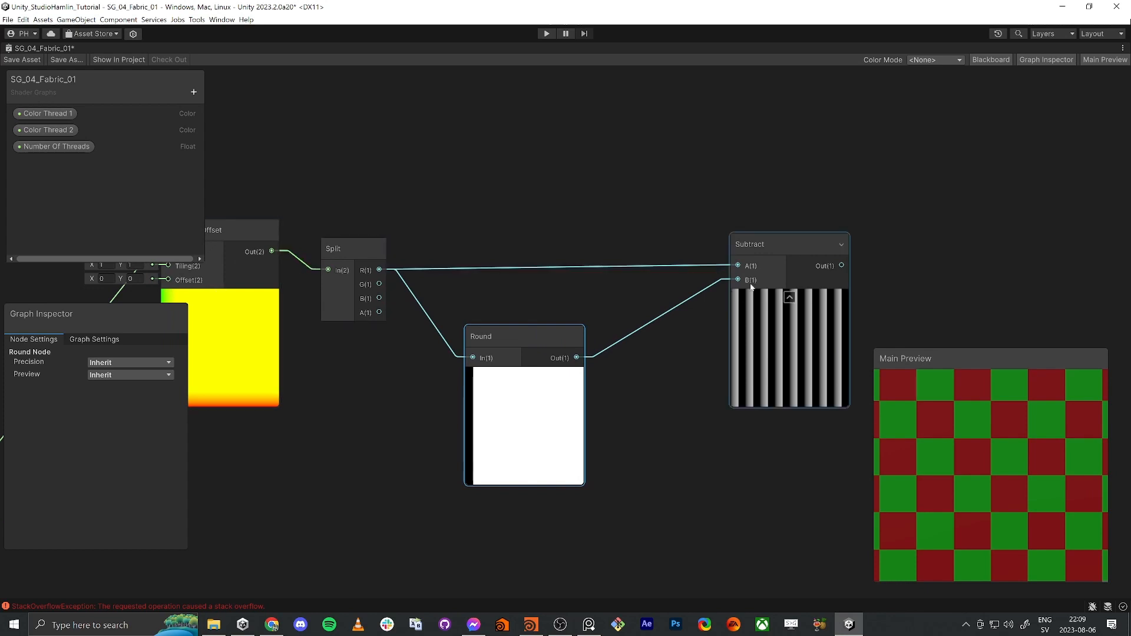
left_click(617, 281)
left_click(616, 268)
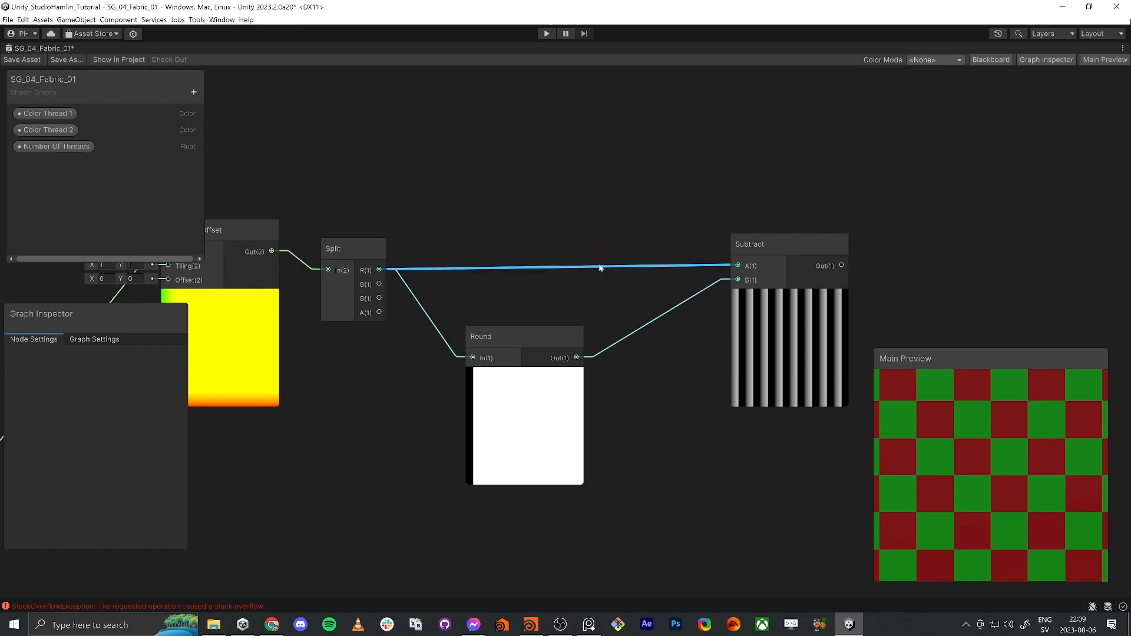
left_click_drag(517, 332, 550, 311)
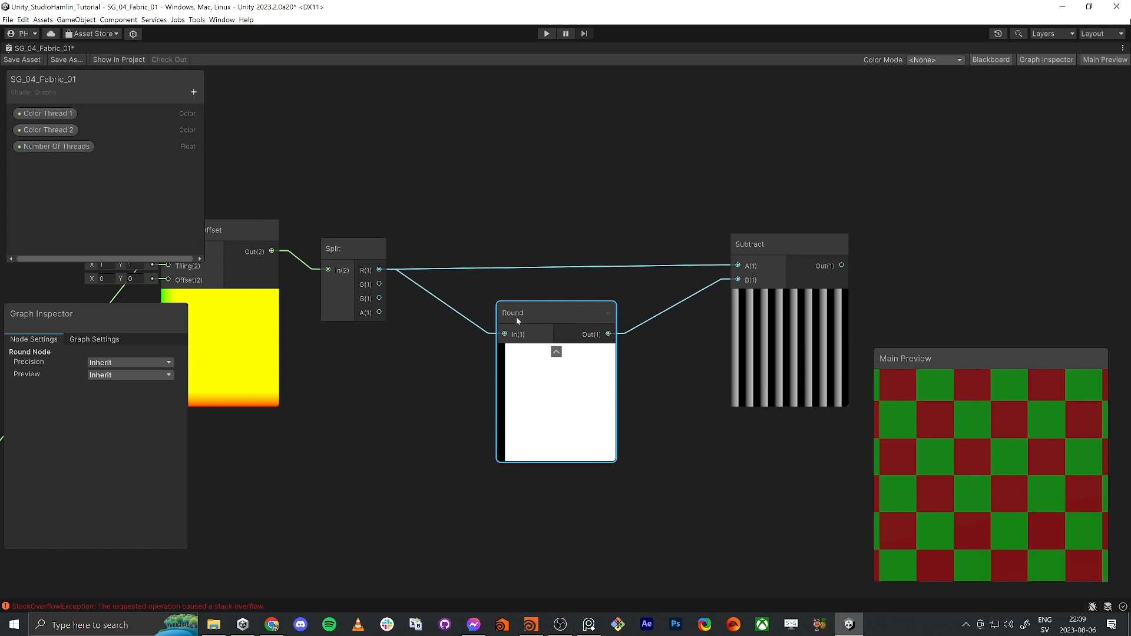
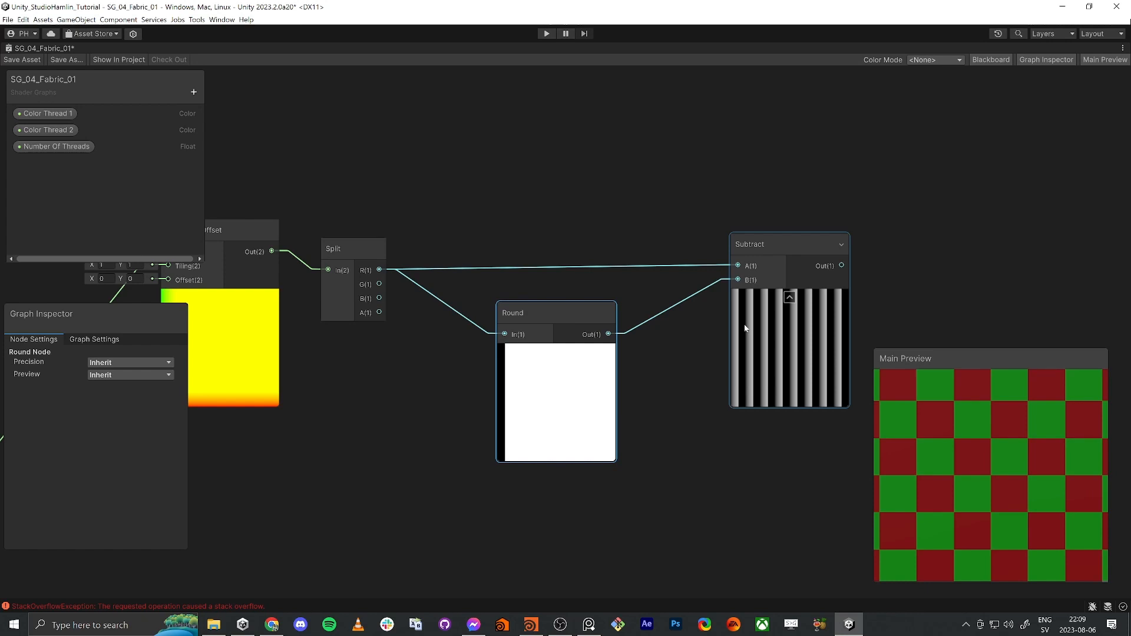
Add an Absolute node beside the Subtract node, fed by the Subtract output
middle_click_drag(715, 331, 583, 343)
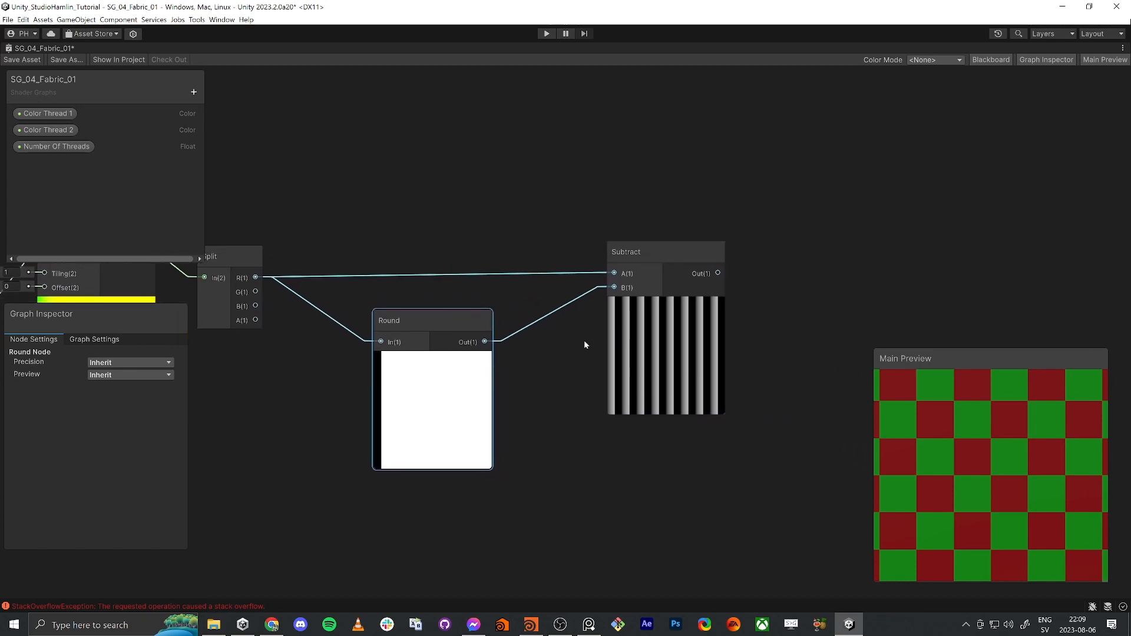
scroll(613, 334, "up", 5)
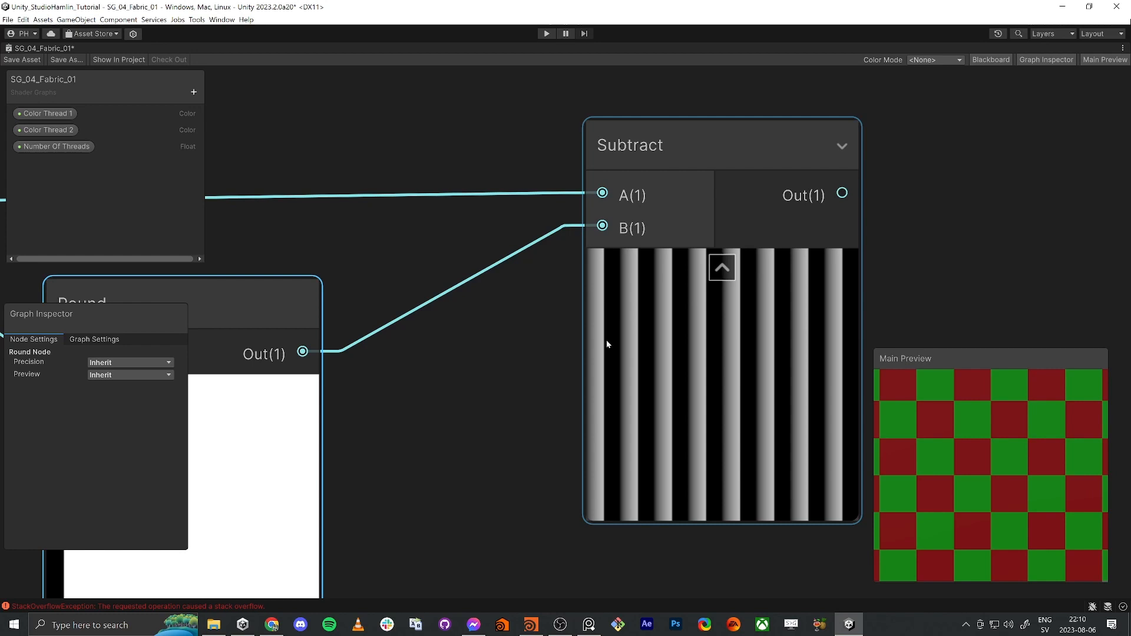
scroll(814, 249, "down", 3)
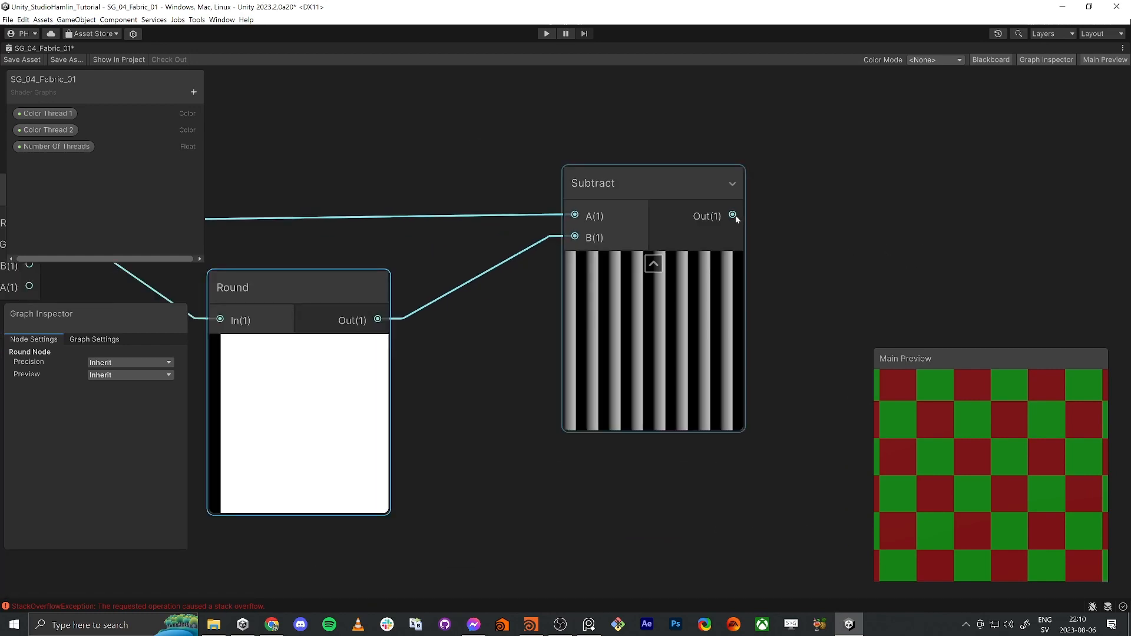
left_click_drag(734, 215, 787, 217)
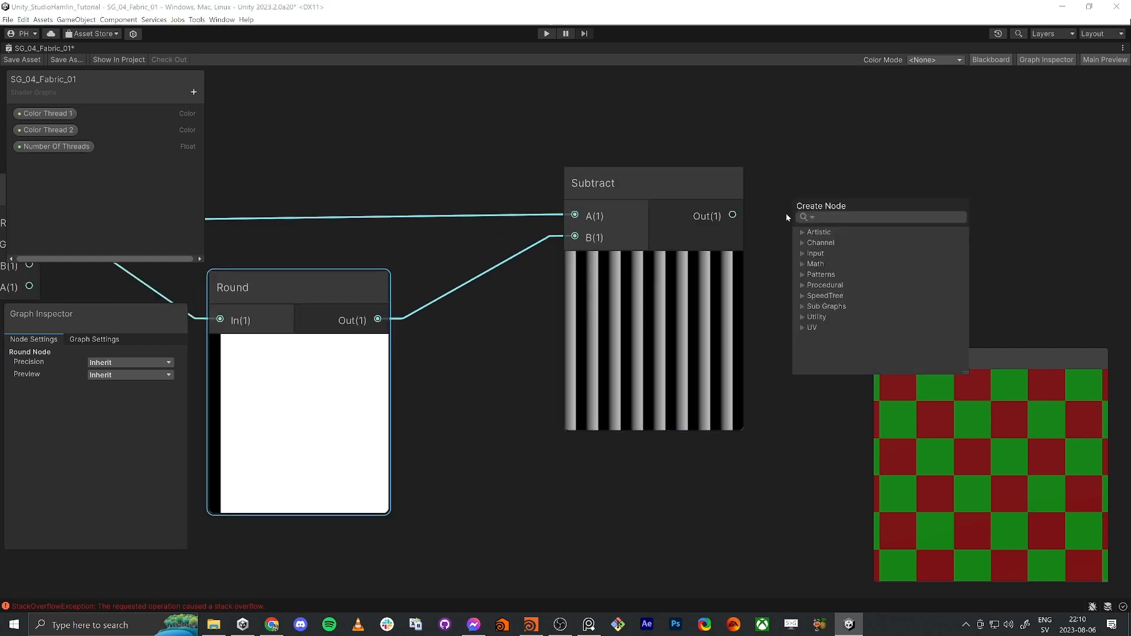
type("abs")
key("Return")
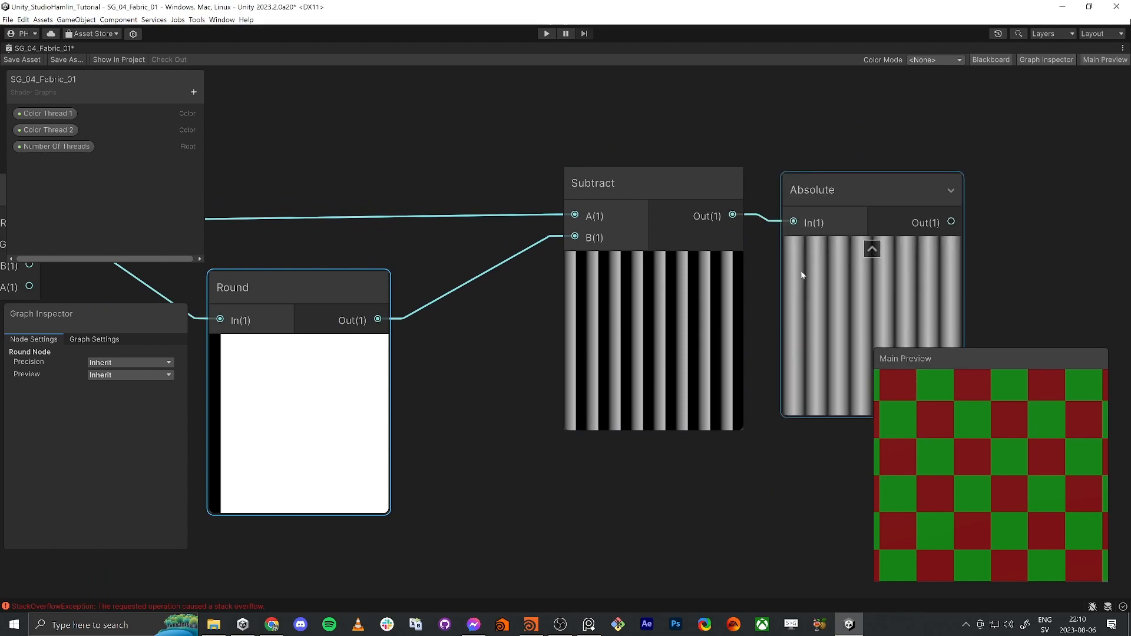
scroll(815, 279, "down", 4)
scroll(799, 283, "up", 2)
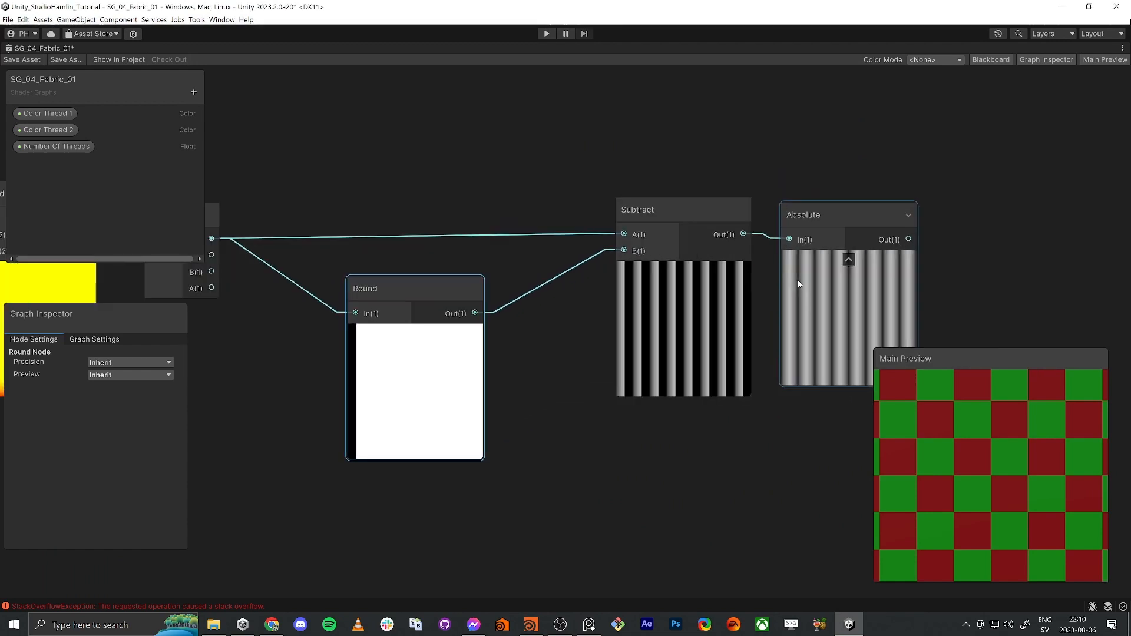
scroll(798, 284, "down", 3)
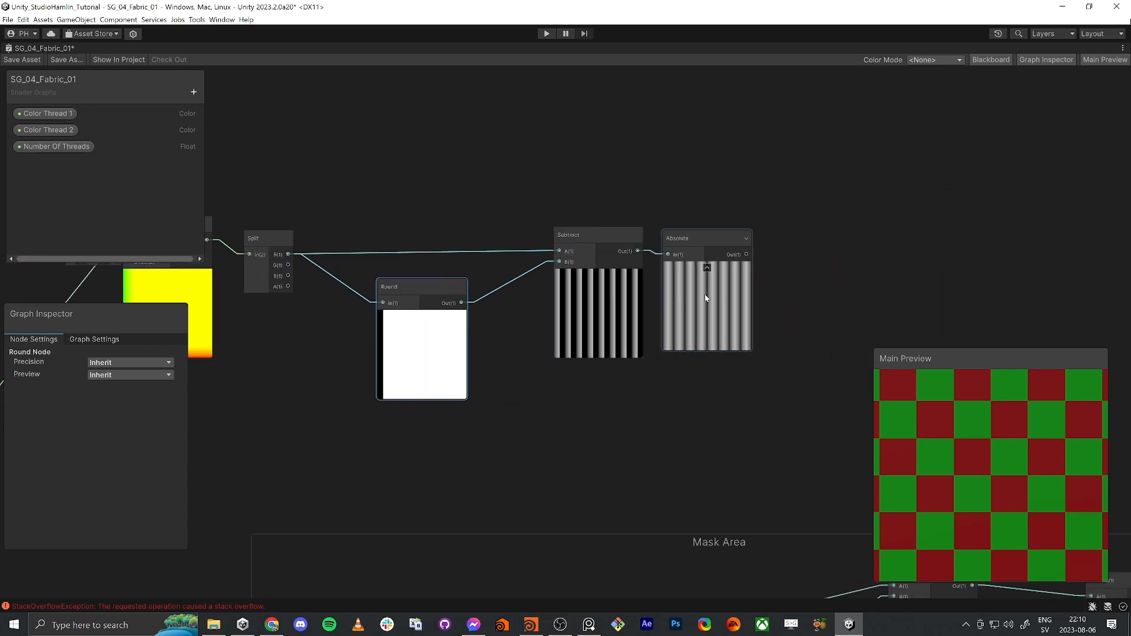
Add a Multiply node above the Mask Area, with A fed by the Absolute output and B by the Maximum output
key("alt+Tab")
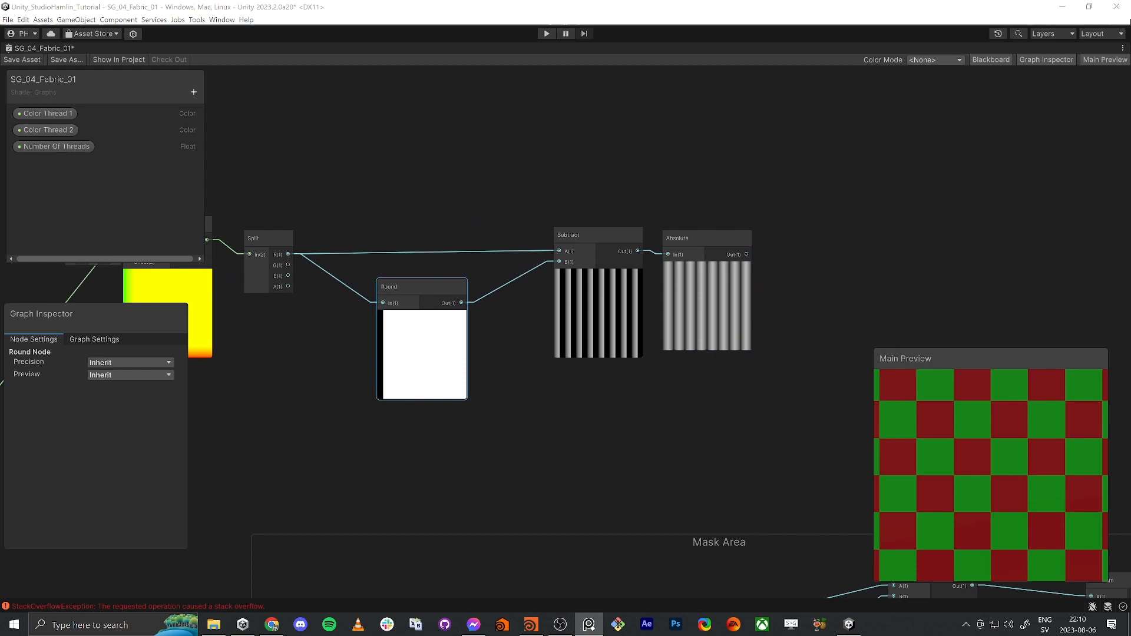
middle_click_drag(664, 466, 379, 320)
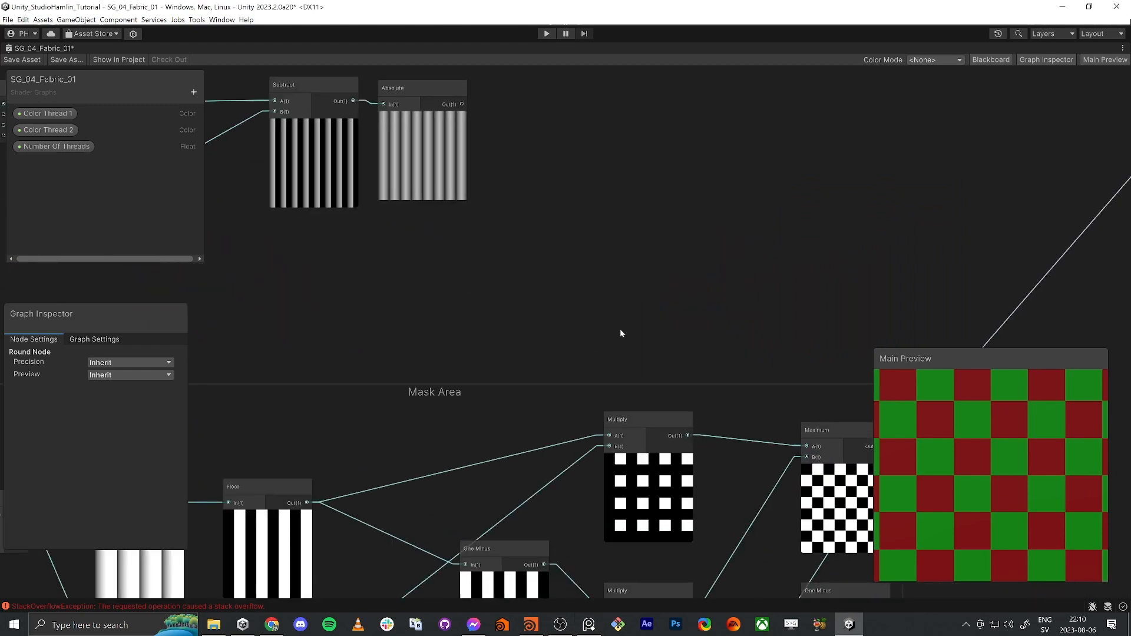
scroll(664, 276, "down", 3)
middle_click_drag(664, 276, 494, 302)
middle_click_drag(535, 265, 554, 316)
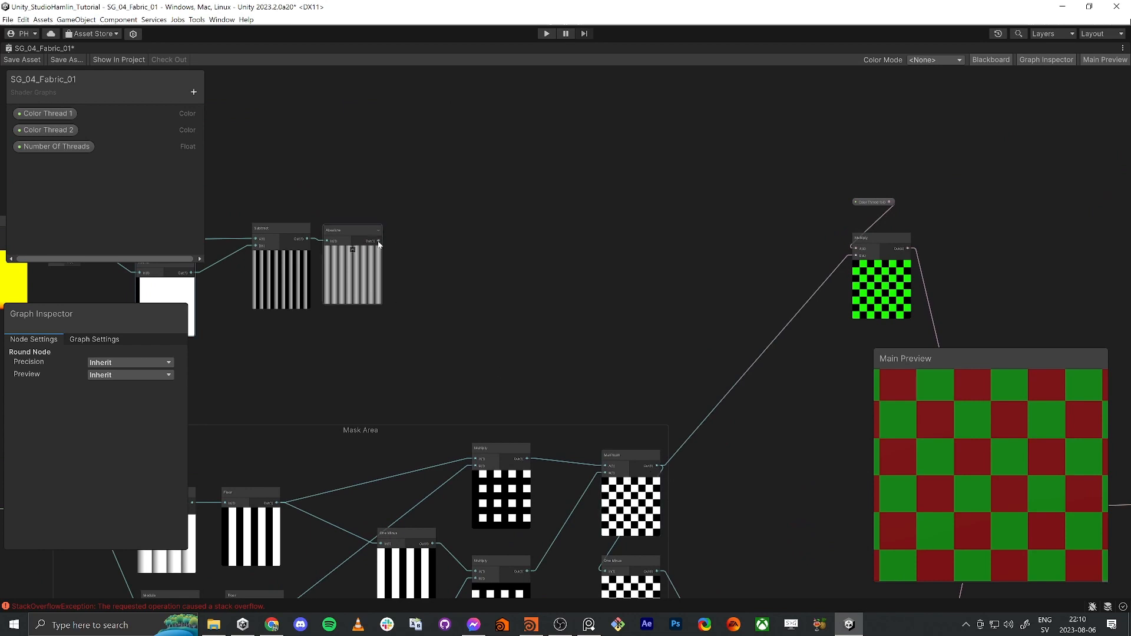
left_click_drag(378, 241, 694, 246)
type("multi")
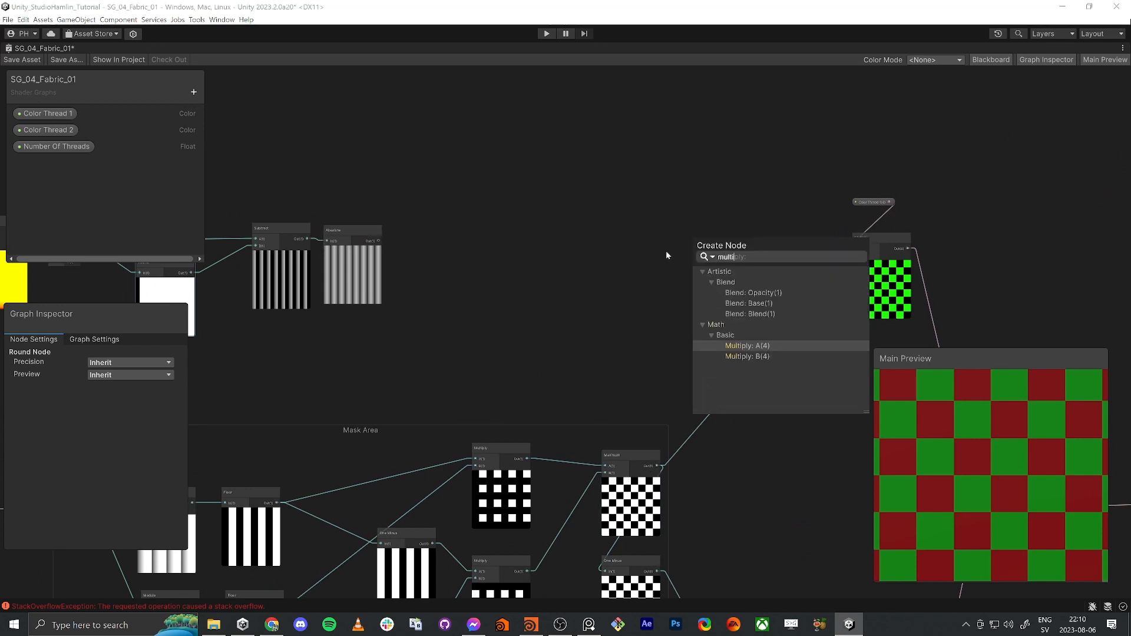
key("Return")
left_click_drag(729, 250, 711, 231)
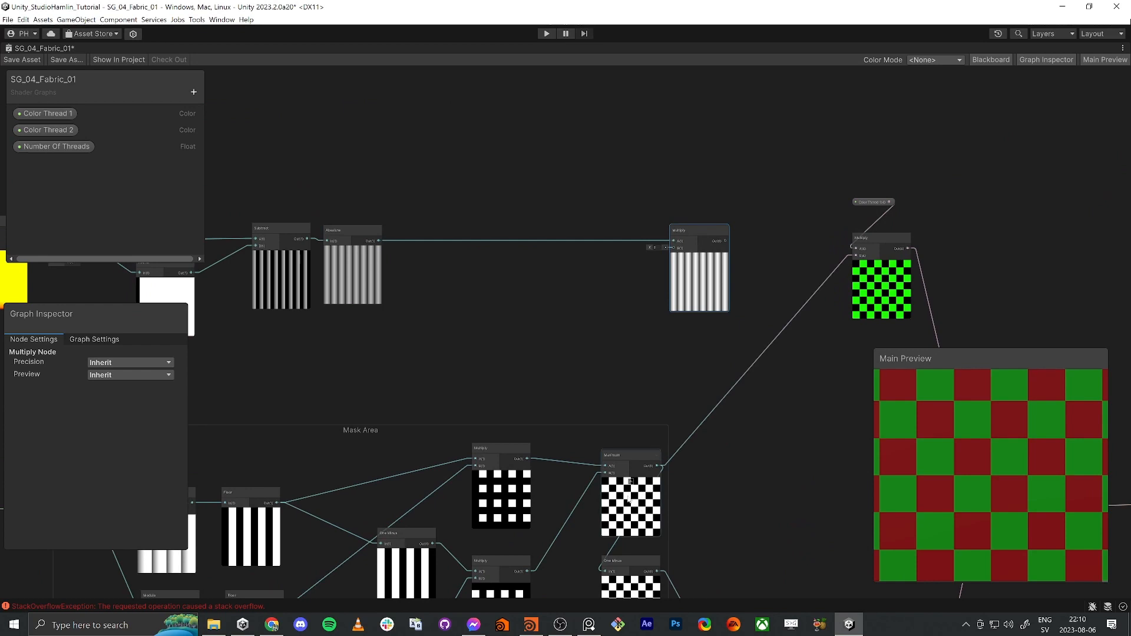
left_click_drag(657, 465, 672, 248)
scroll(698, 282, "up", 6)
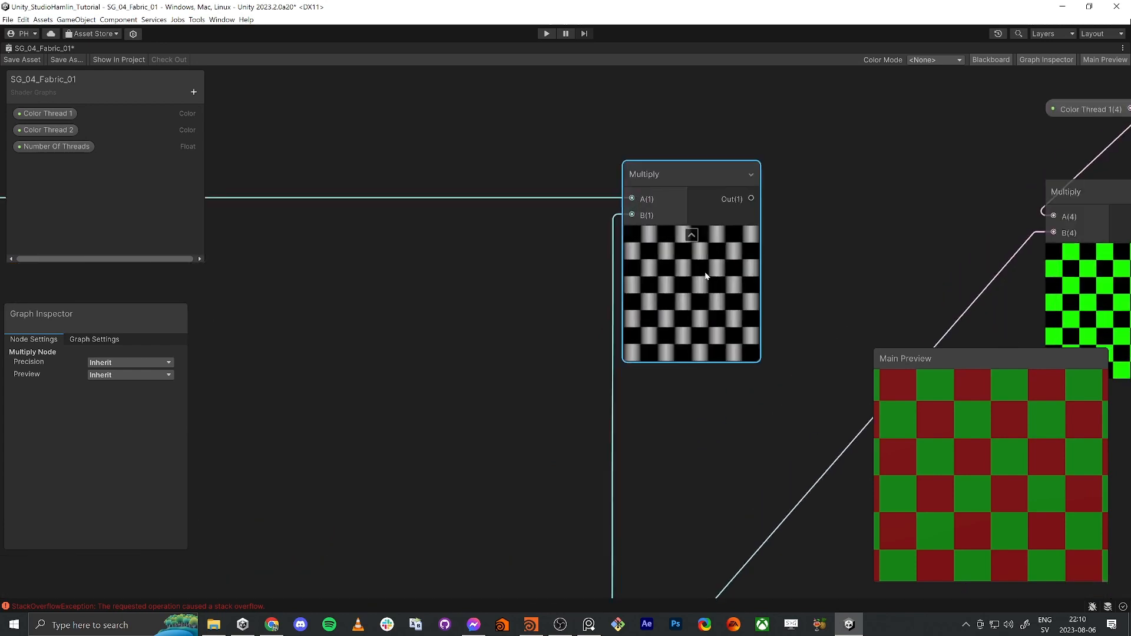
Connect the new Multiply output to the B input of the Color Thread 1 Multiply node, replacing the direct Maximum connection
middle_click_drag(987, 210, 776, 167)
scroll(776, 167, "down", 3)
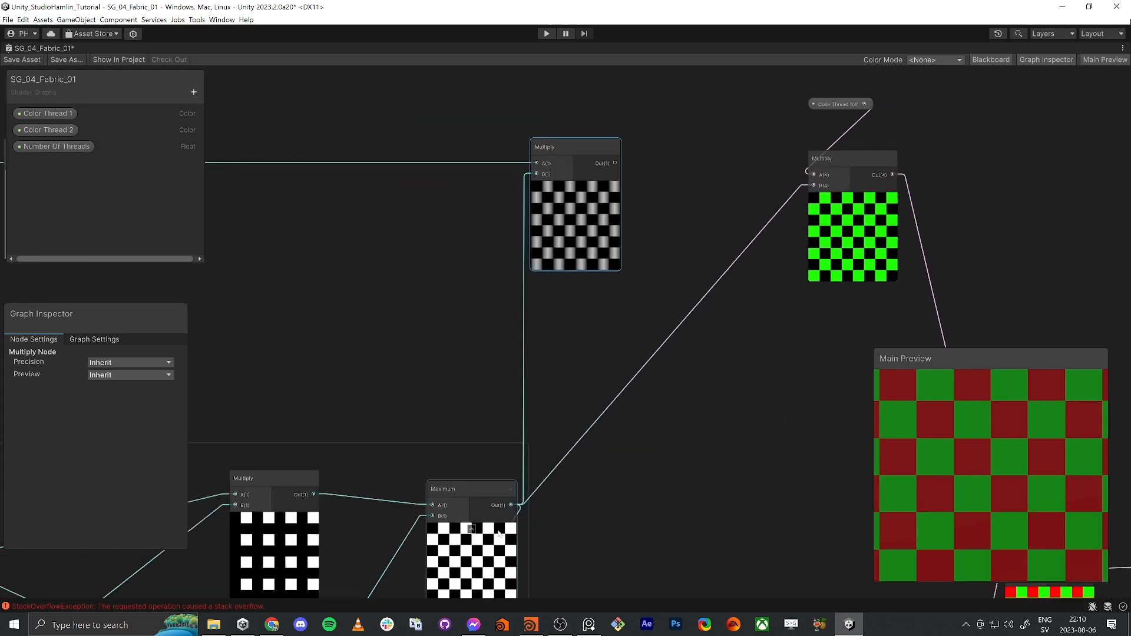
middle_click_drag(725, 295, 701, 314)
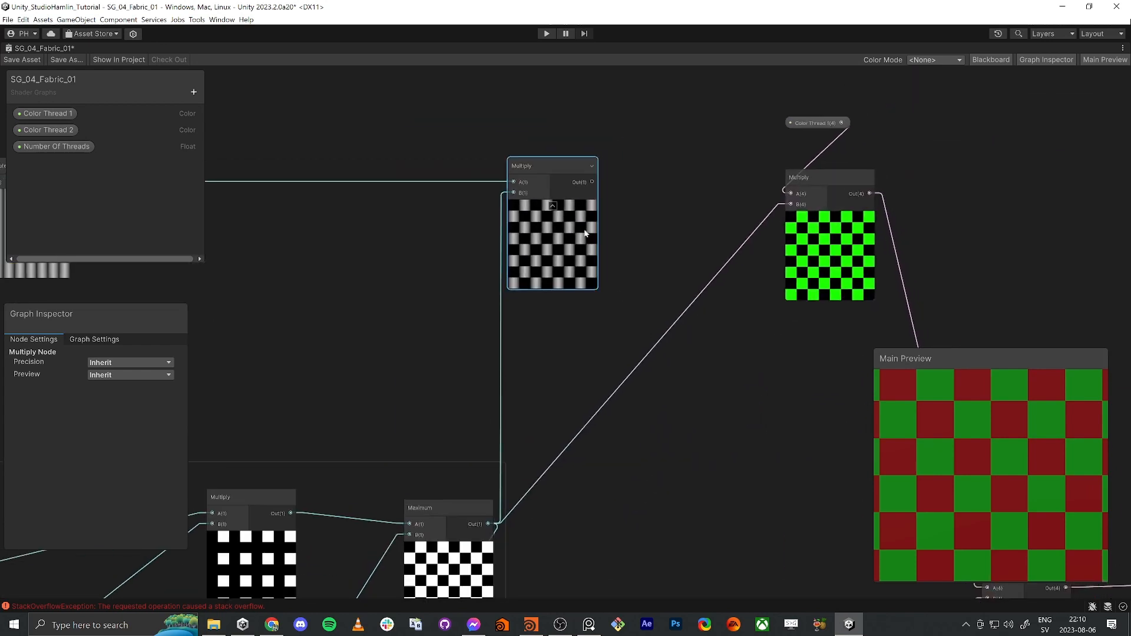
left_click_drag(592, 182, 823, 213)
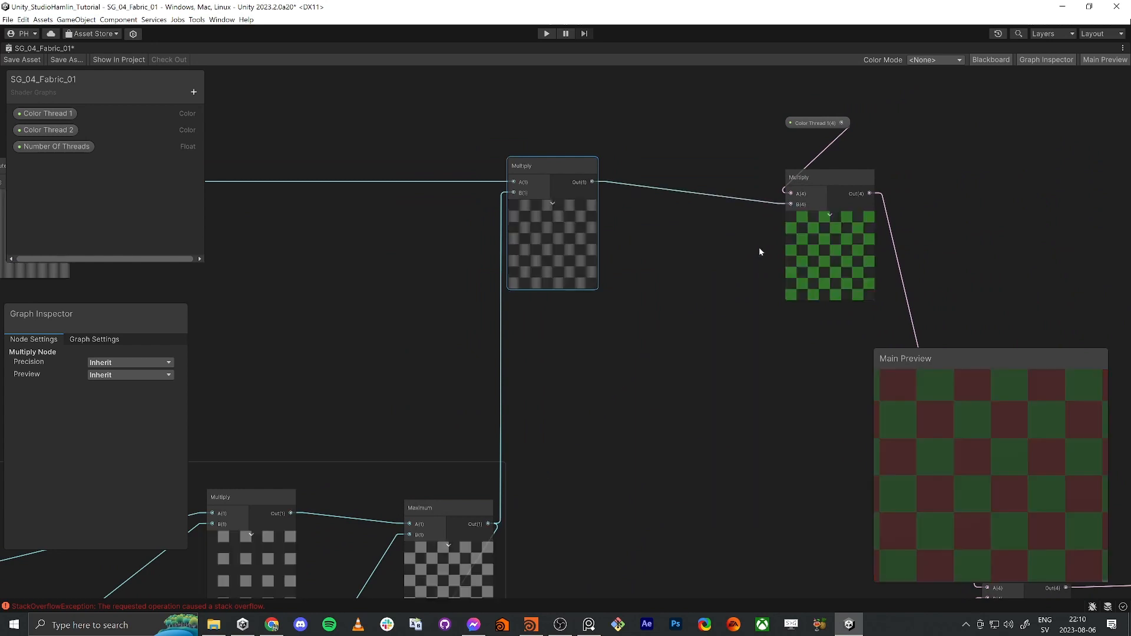
scroll(823, 248, "up", 3)
scroll(823, 249, "up", 2)
scroll(828, 245, "down", 10)
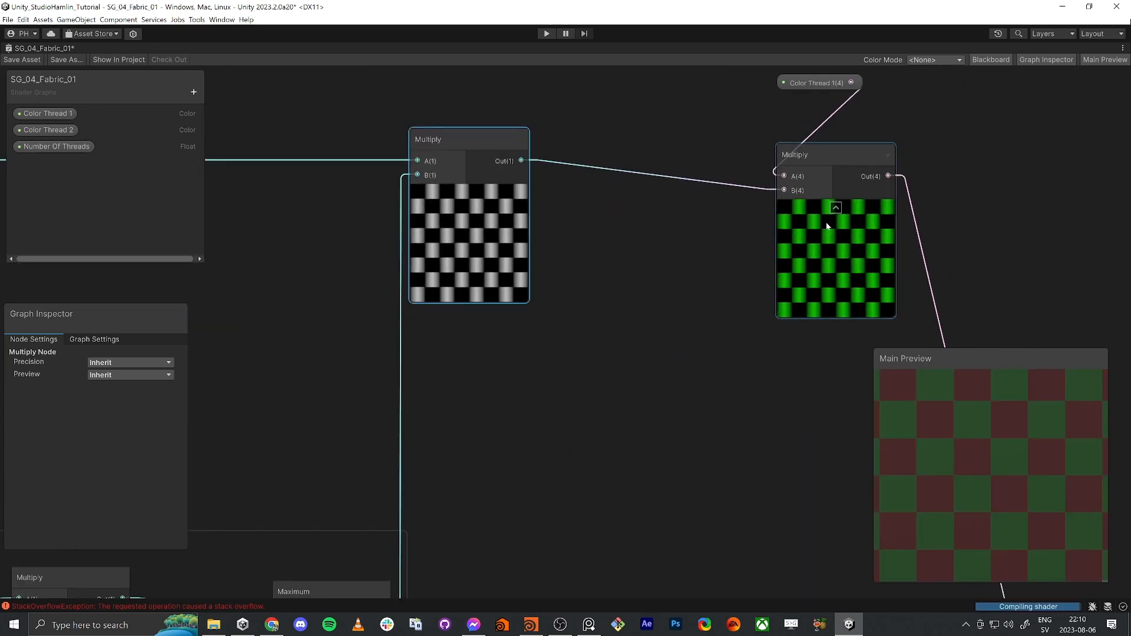
Duplicate the upper branch from Tiling And Offset through the stripe-masking Multiply and place the copy below the Mask Area
scroll(778, 269, "down", 5)
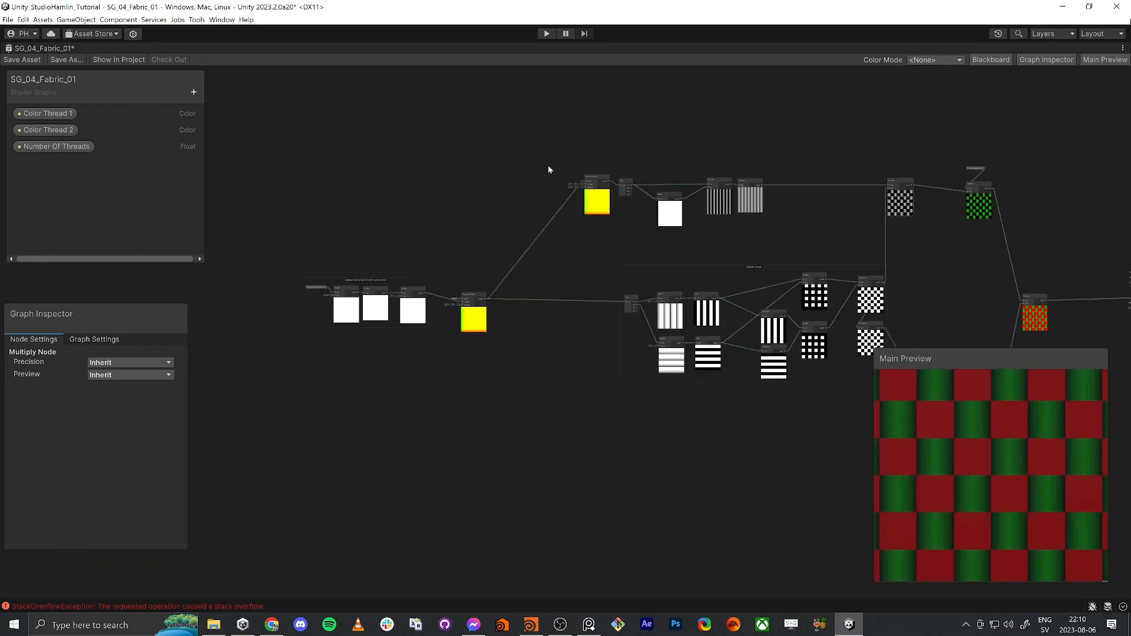
left_click_drag(542, 141, 874, 227)
middle_click_drag(741, 251, 717, 178)
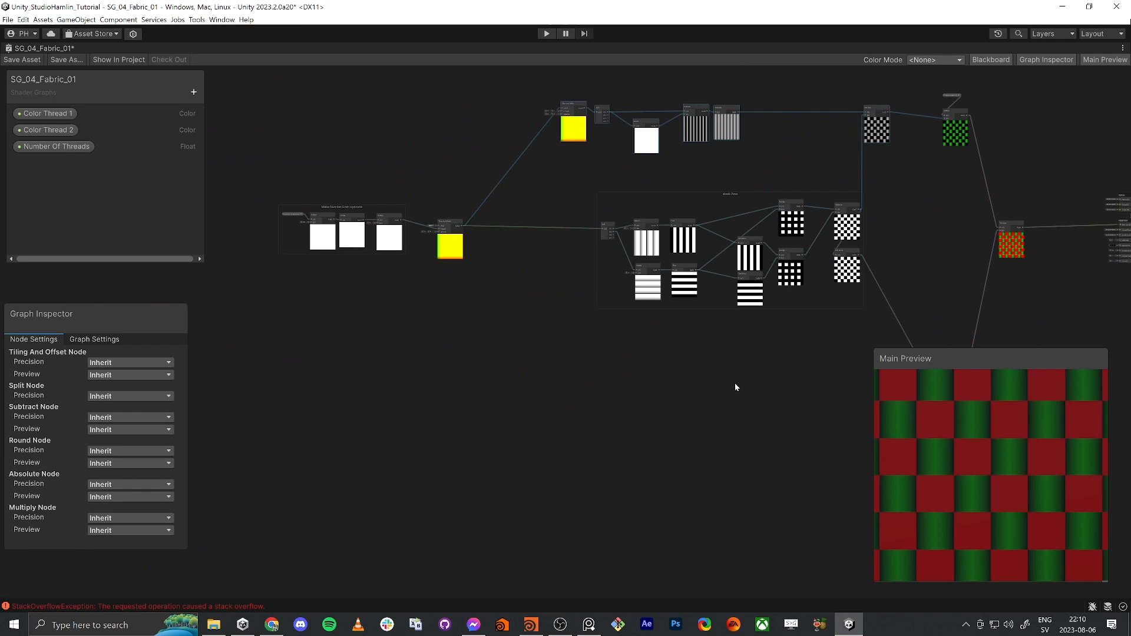
key("ctrl+d")
left_click_drag(627, 386, 655, 381)
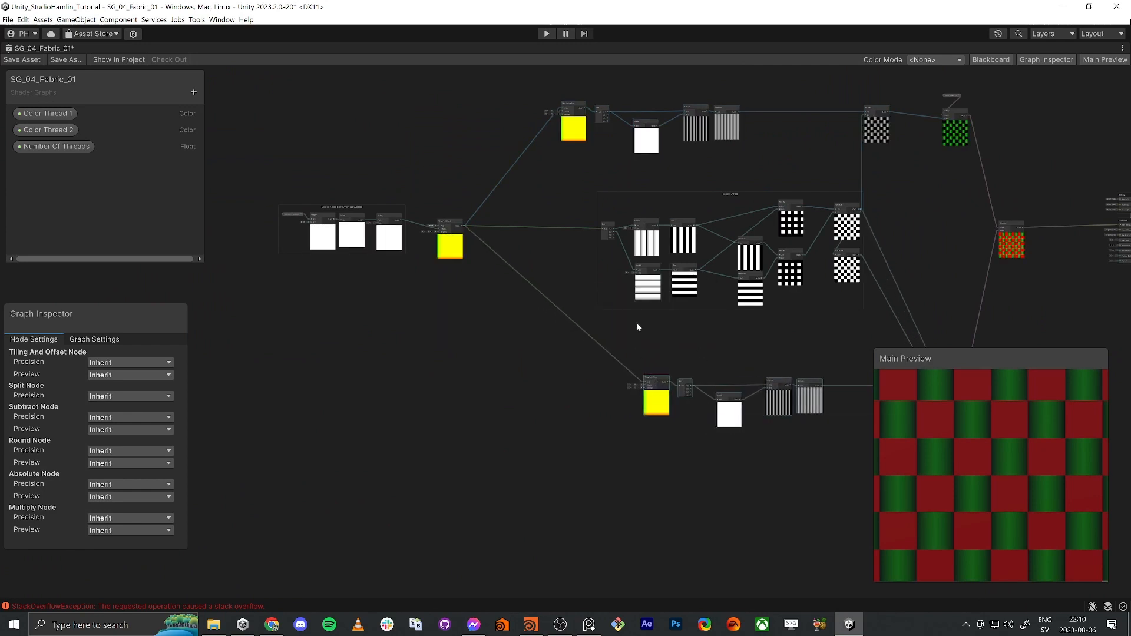
left_click(636, 322)
Move the duplicated Tiling And Offset node farther from its Split node, leaving a wider gap between them
scroll(637, 323, "up", 4)
middle_click_drag(666, 464, 529, 190)
scroll(574, 228, "up", 7)
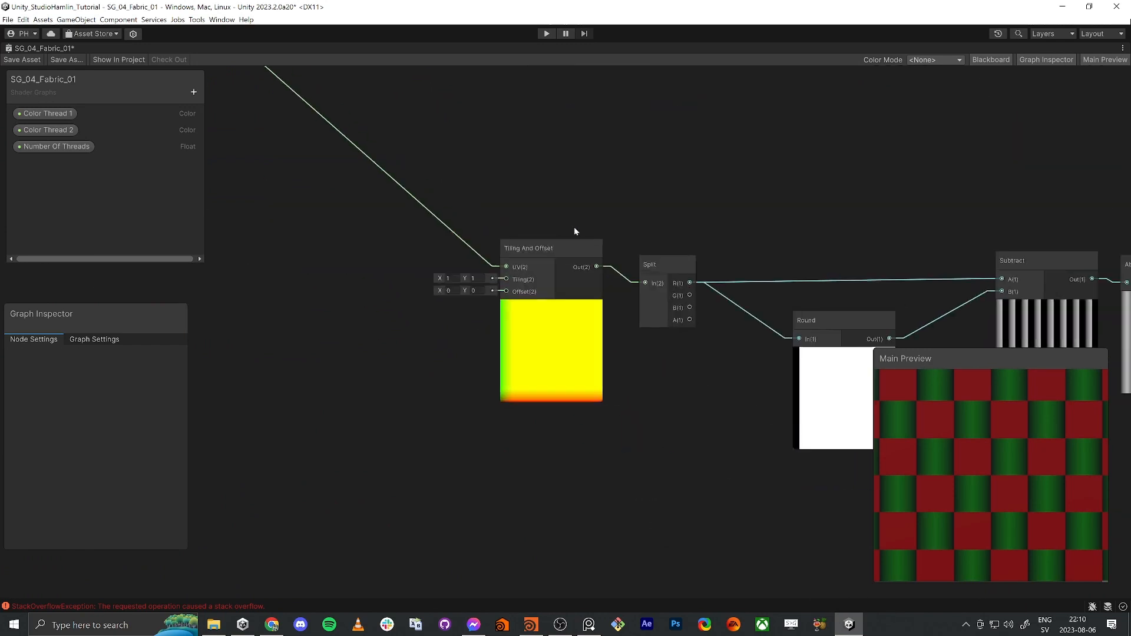
left_click_drag(549, 265, 489, 273)
middle_click_drag(707, 291, 598, 291)
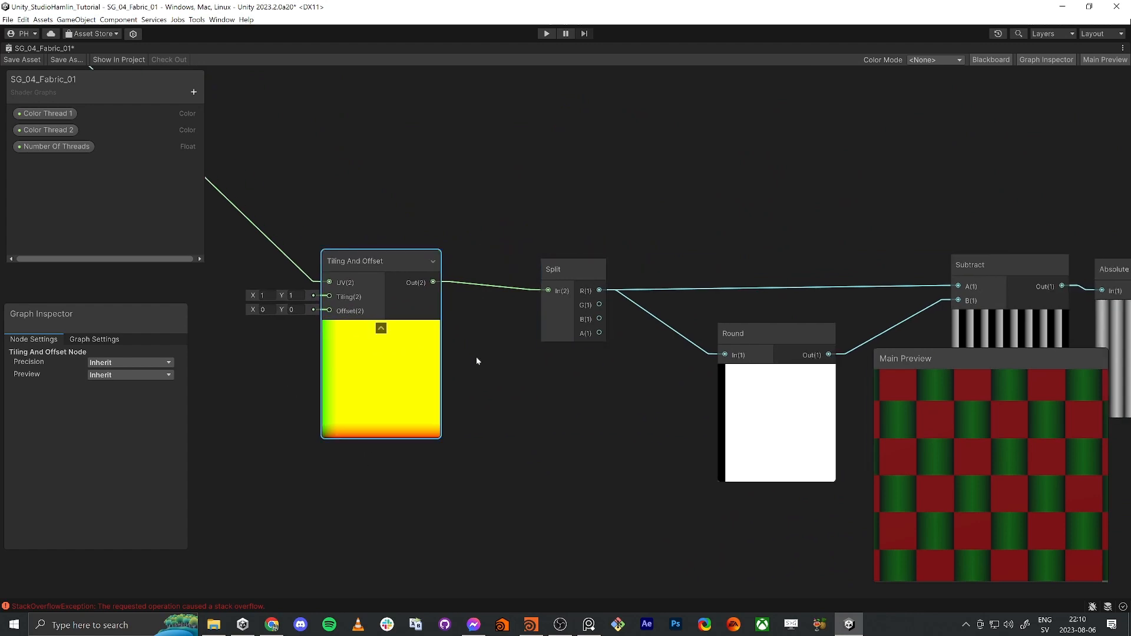
Feed the duplicated branch's Round and Subtract nodes from the Split's G output, and move its Multiply node clear of the Color Thread 2 Multiply
left_click_drag(625, 228, 629, 336)
left_click_drag(617, 294, 606, 305)
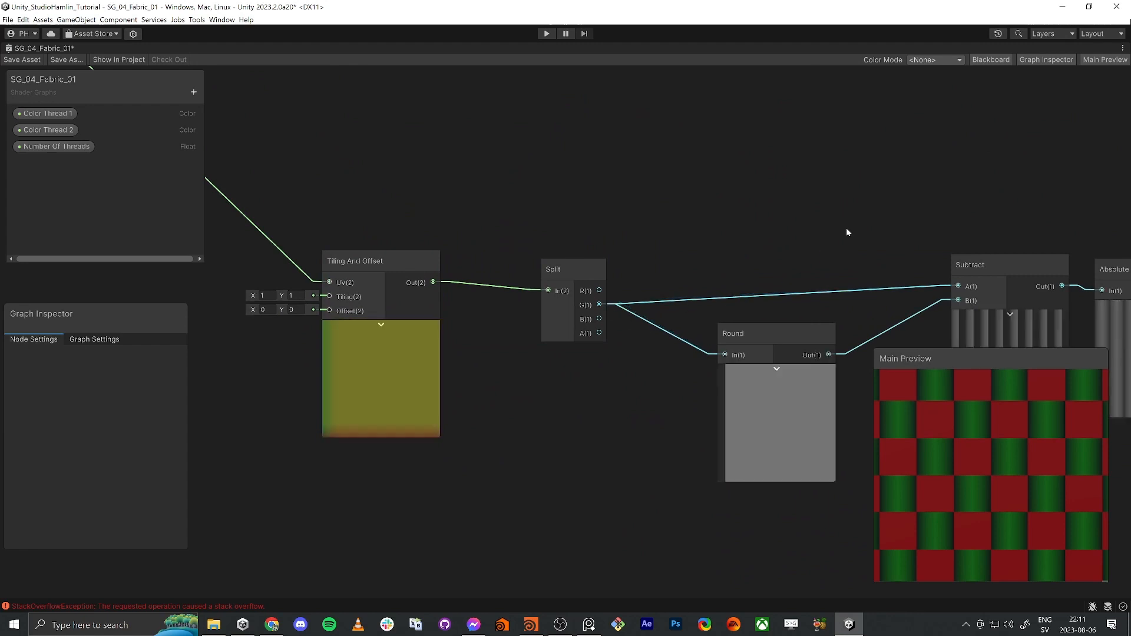
scroll(854, 200, "down", 4)
middle_click_drag(884, 203, 430, 204)
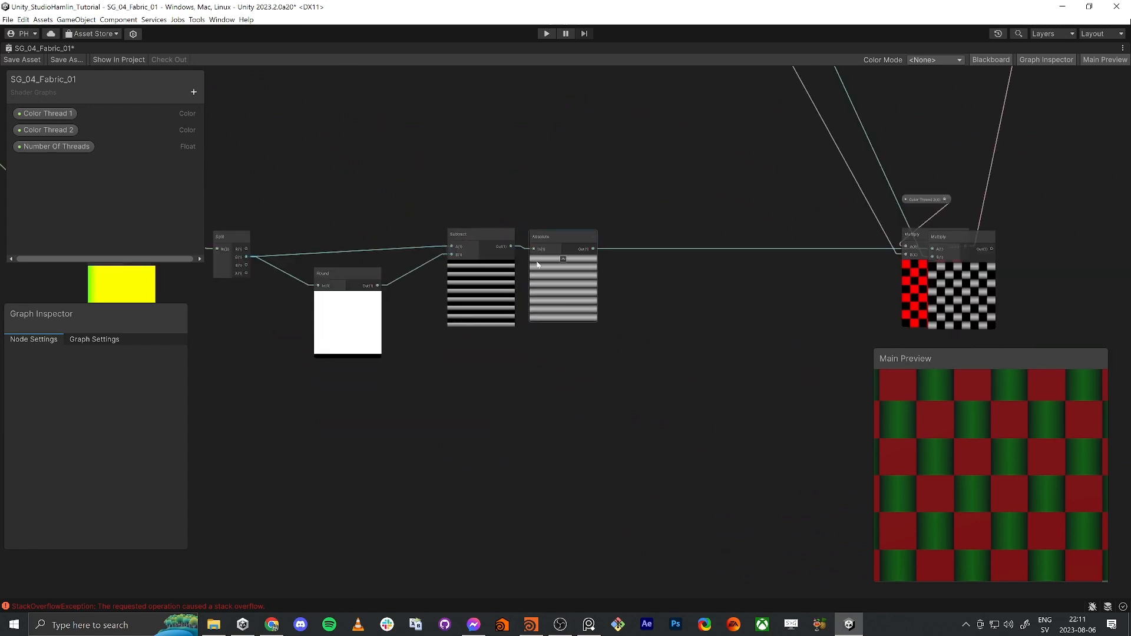
middle_click_drag(775, 295, 535, 354)
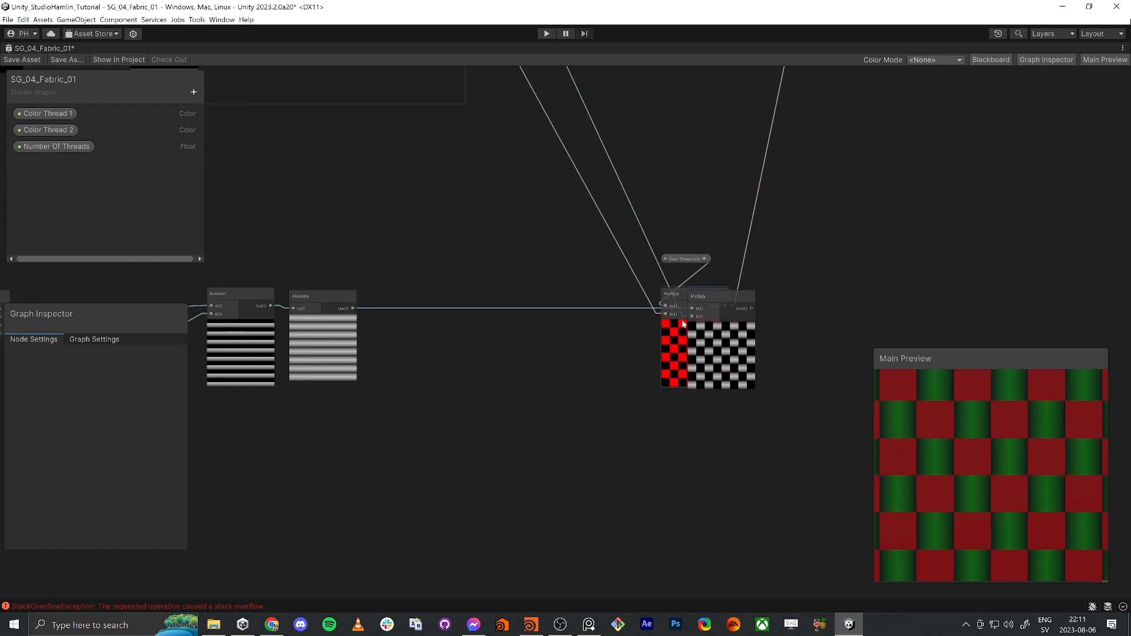
left_click_drag(714, 295, 508, 296)
Connect the Mask Area's final One Minus output to the B input of the lower branch's stripe-masking Multiply, replacing the Maximum connection
middle_click_drag(533, 239, 641, 380)
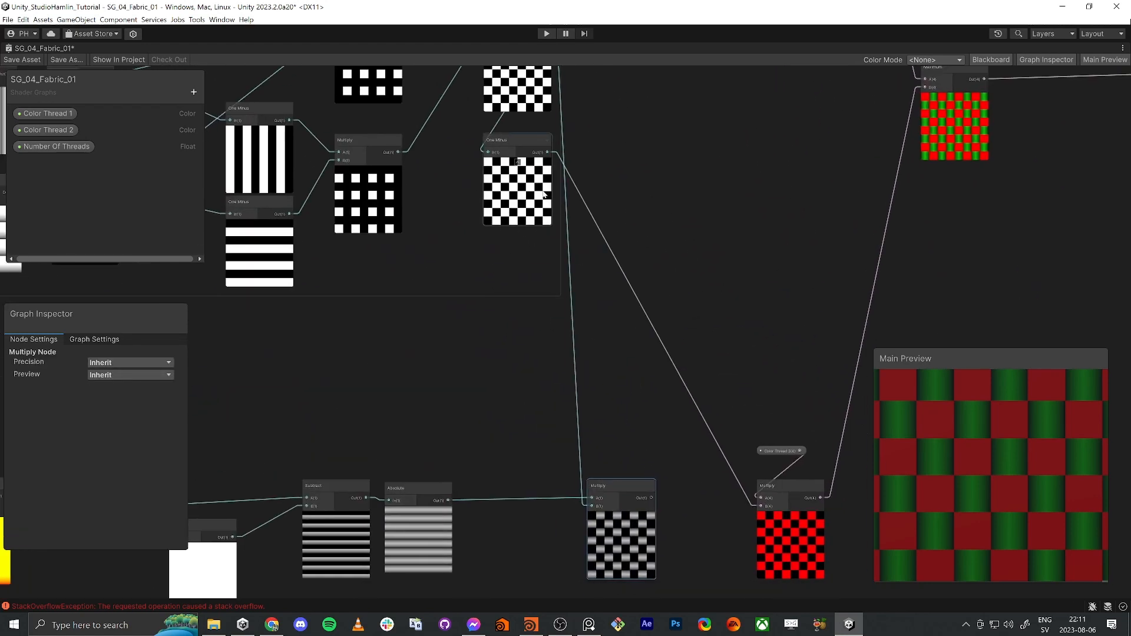
middle_click_drag(553, 153, 591, 197)
scroll(591, 197, "down", 1)
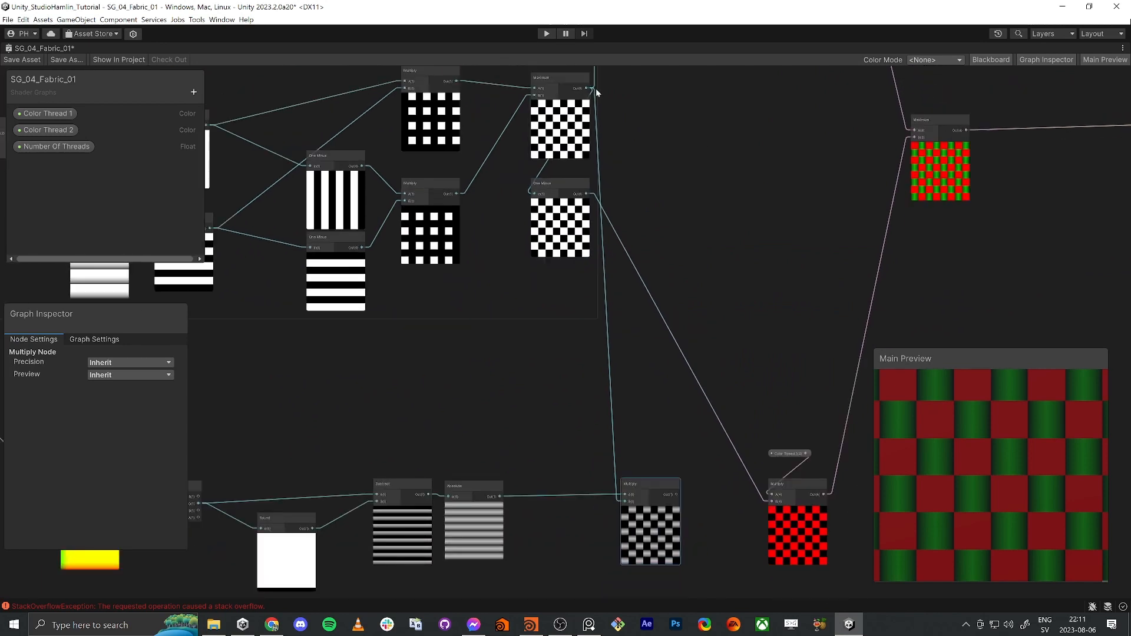
left_click_drag(570, 77, 571, 159)
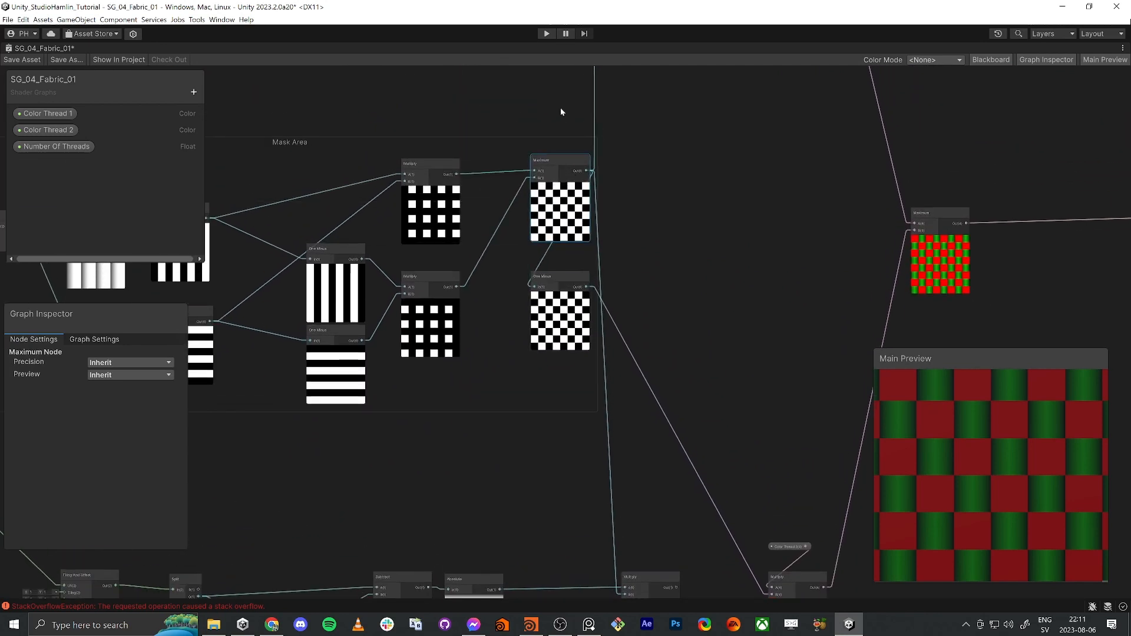
left_click(561, 109)
middle_click_drag(544, 370, 540, 278)
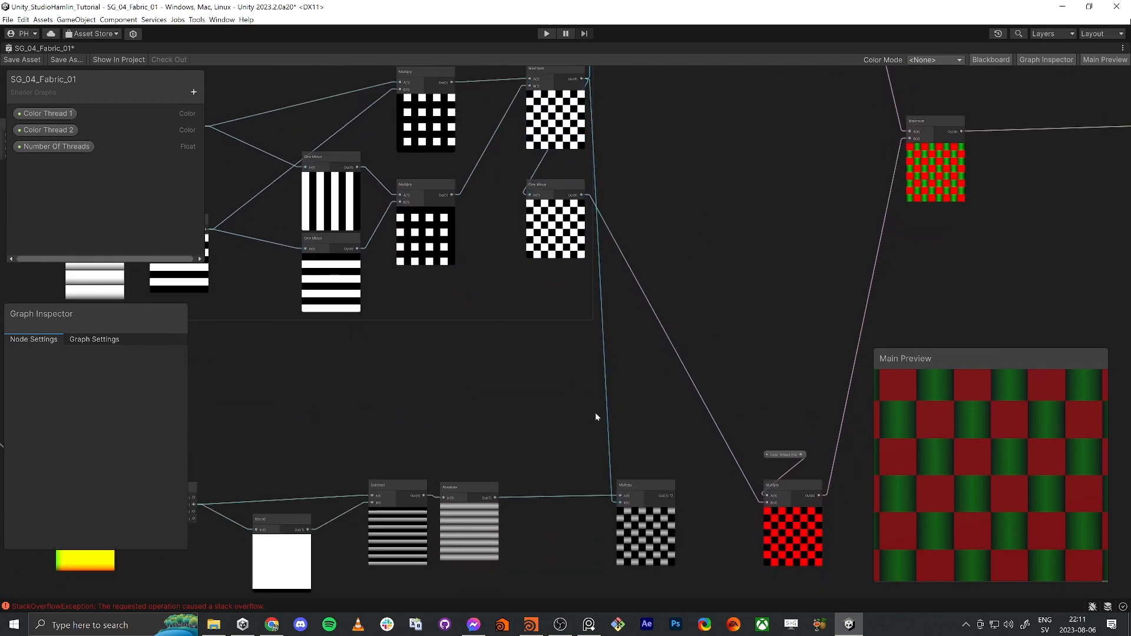
left_click(611, 411)
left_click_drag(583, 195, 621, 504)
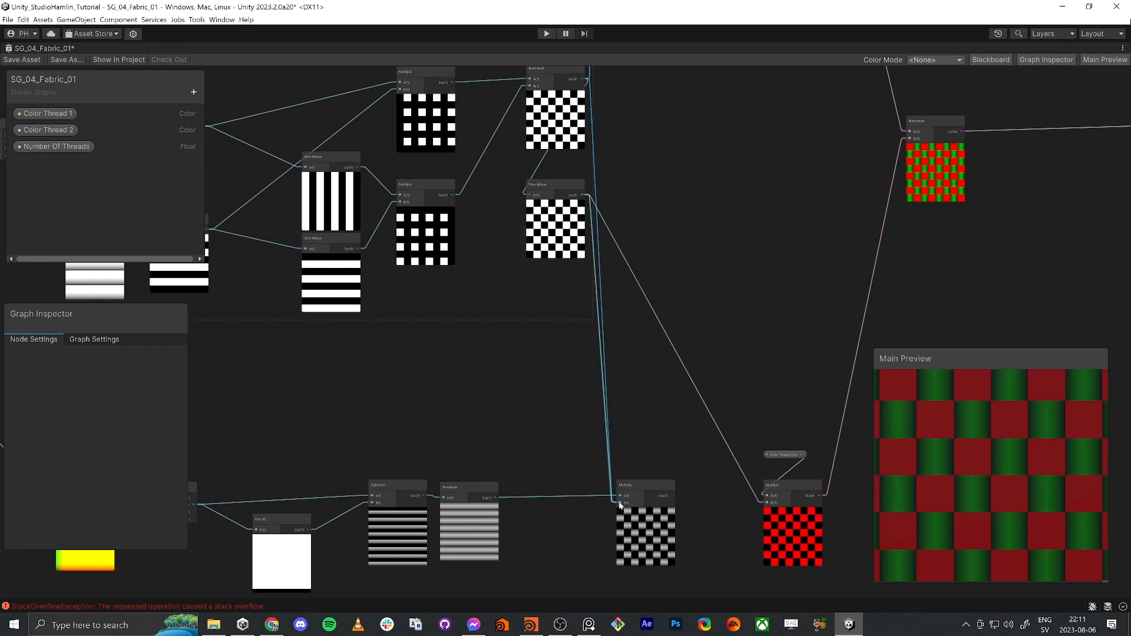
Connect the lower stripe-masking Multiply output to the B input of the Color Thread 2 Multiply, and save the shader graph
middle_click_drag(681, 469, 679, 428)
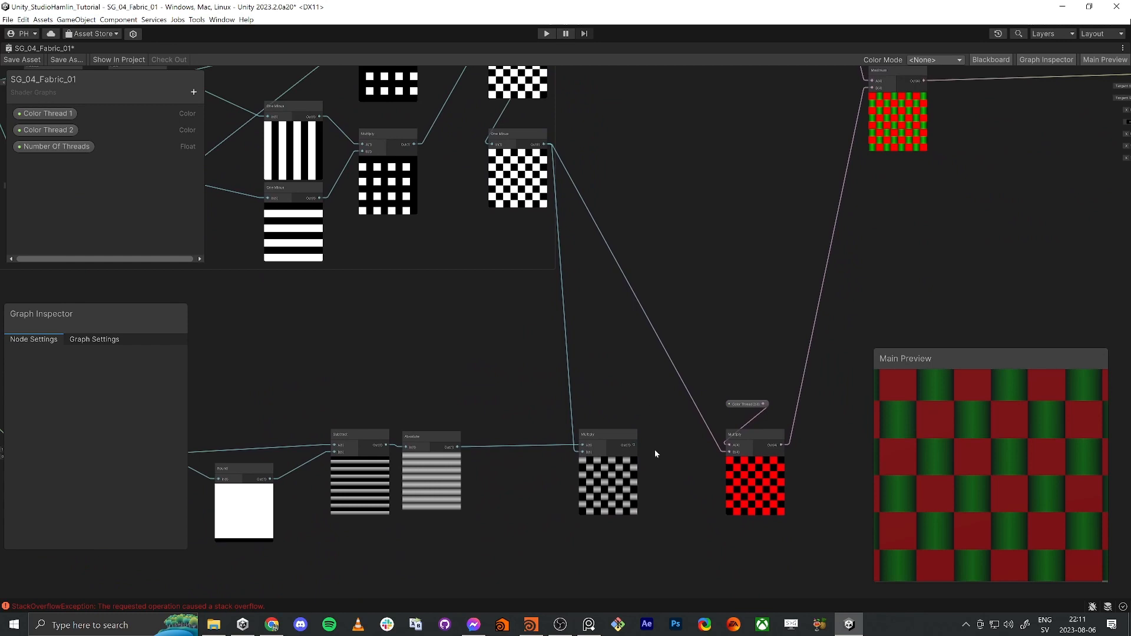
left_click_drag(634, 445, 729, 452)
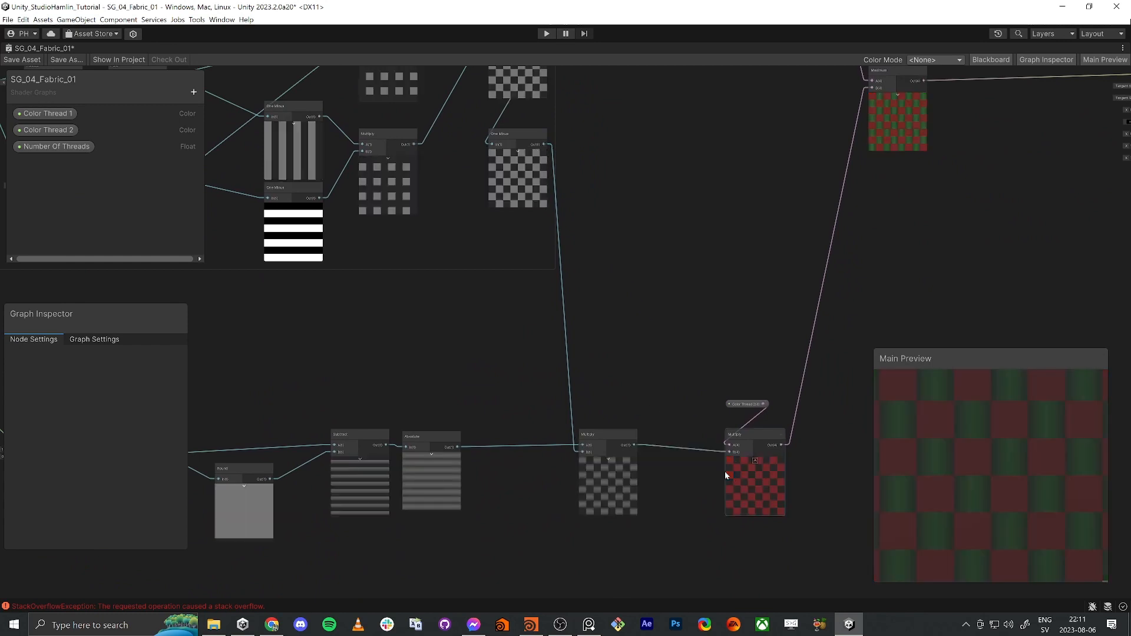
left_click(22, 60)
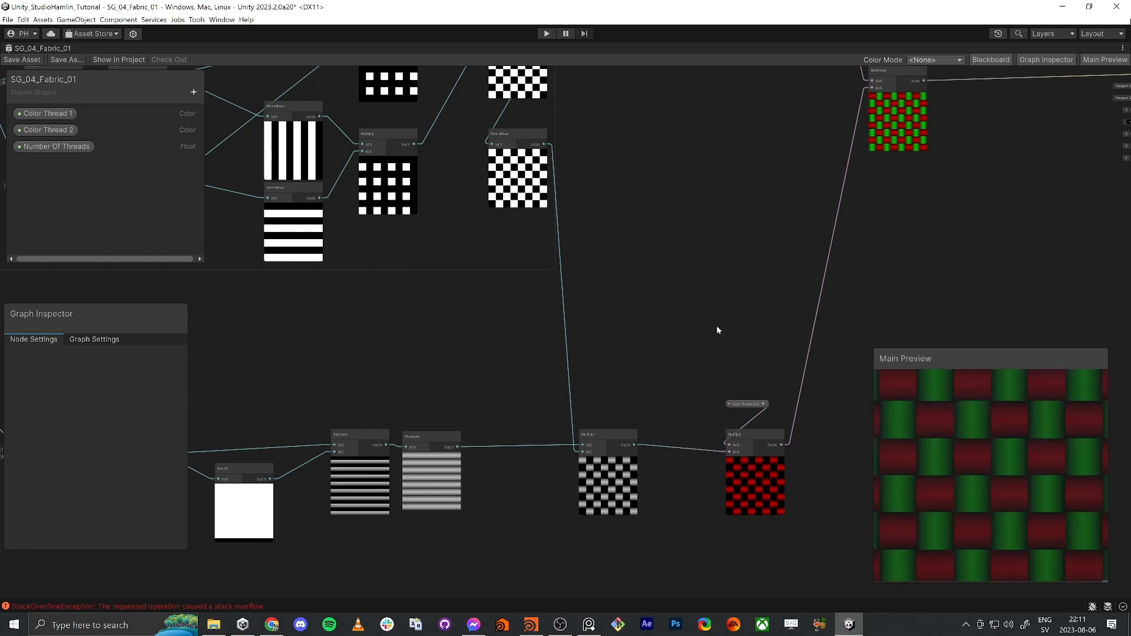
Restore the full editor layout and examine the shaded threads on the draped fabric in the Scene view
key("shift+space")
scroll(1004, 520, "up", 6)
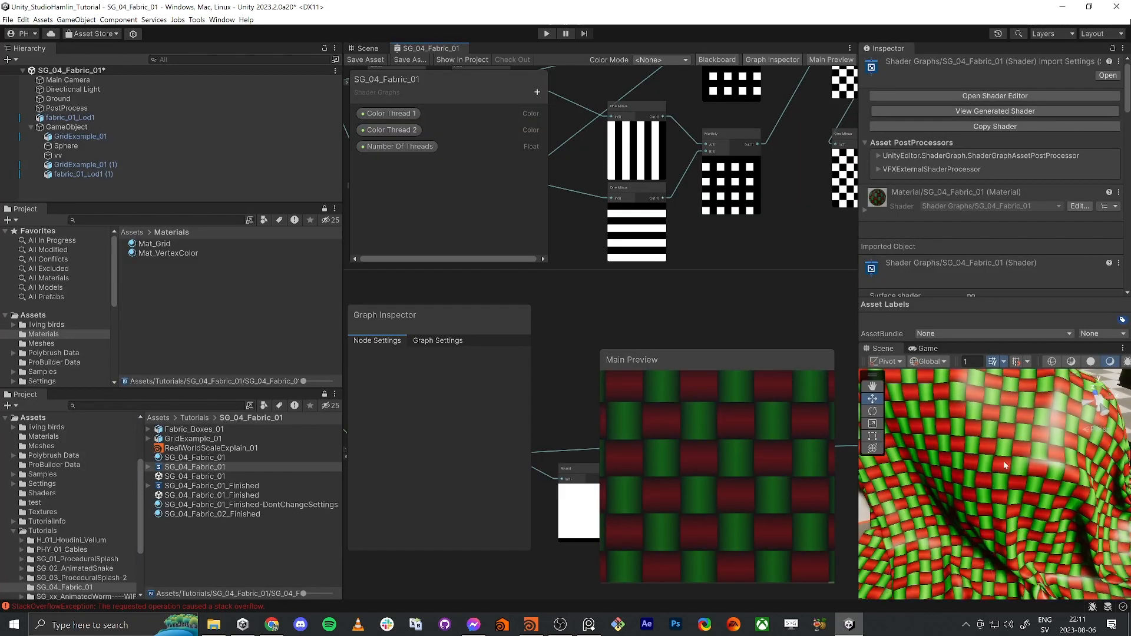
scroll(992, 443, "down", 4)
right_click_drag(996, 462, 985, 486)
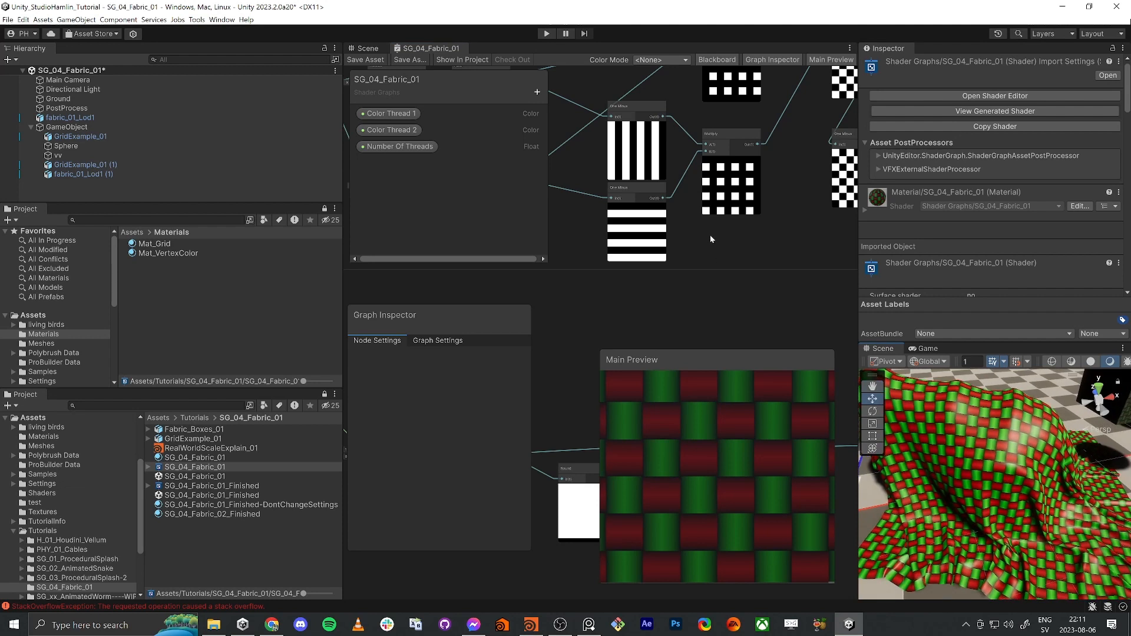
scroll(710, 234, "down", 5)
middle_click_drag(709, 264, 687, 263)
right_click_drag(985, 460, 1011, 455)
scroll(747, 317, "down", 2)
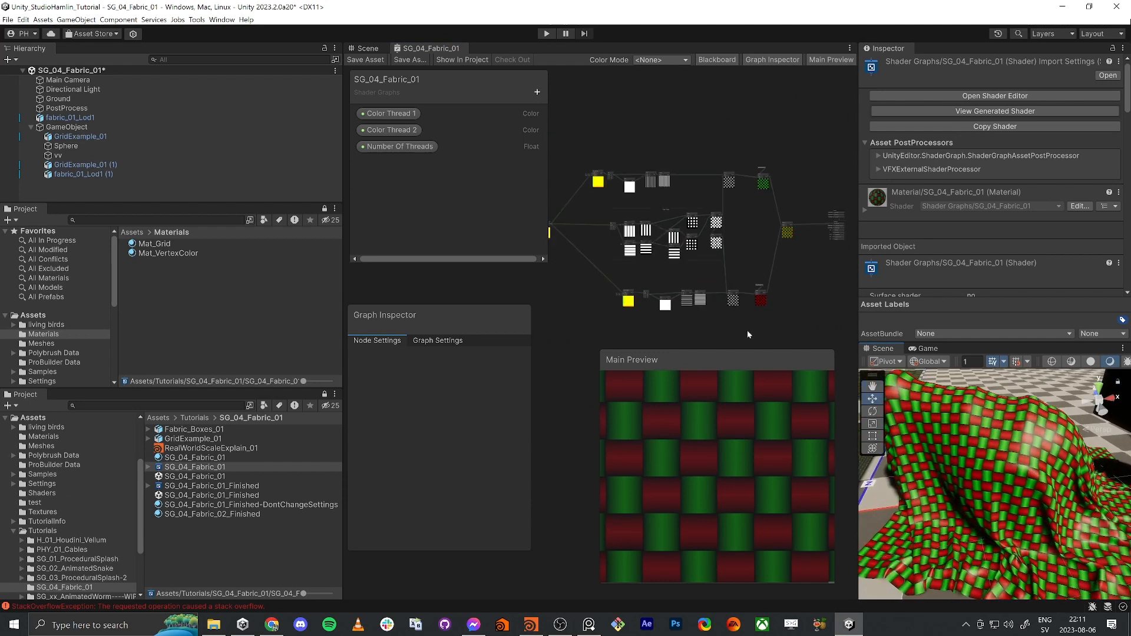
Maximize the shader graph and review the Make Number Even upwards group that feeds the Tiling And Offset node
key("shift+space")
middle_click_drag(716, 355, 900, 472)
scroll(745, 456, "up", 3)
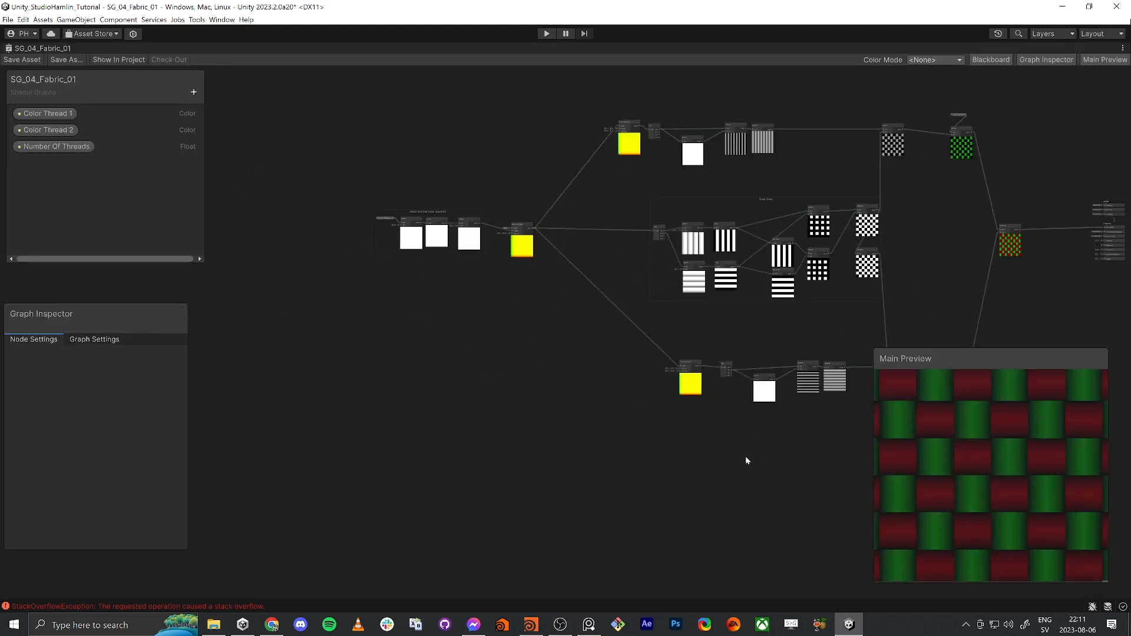
middle_click_drag(746, 460, 624, 454)
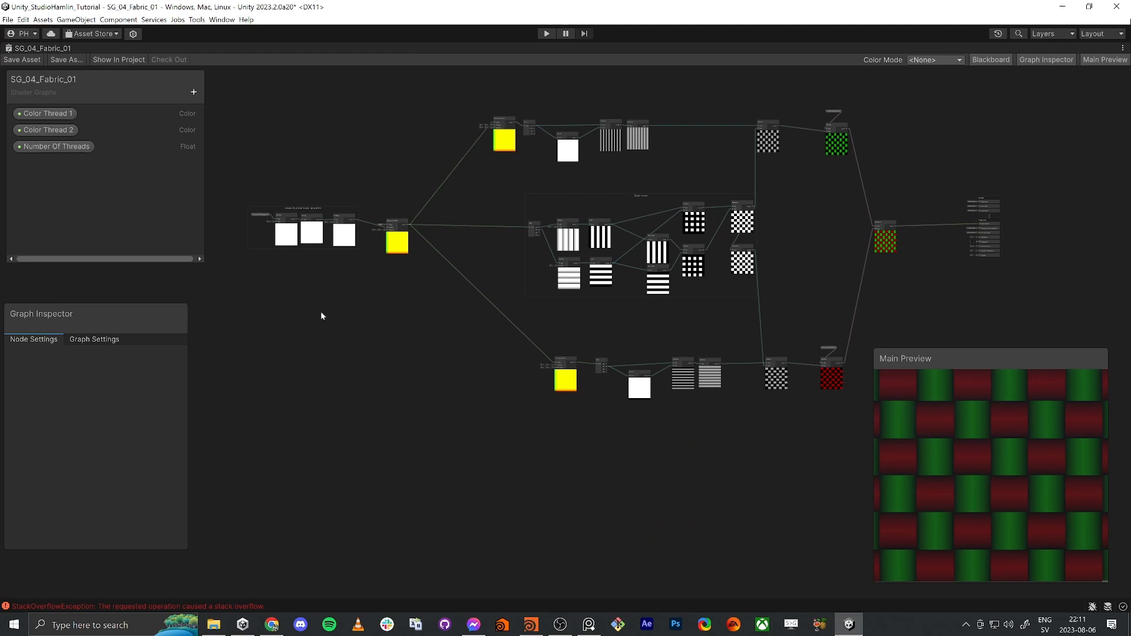
left_click_drag(356, 175, 355, 178)
scroll(312, 270, "up", 5)
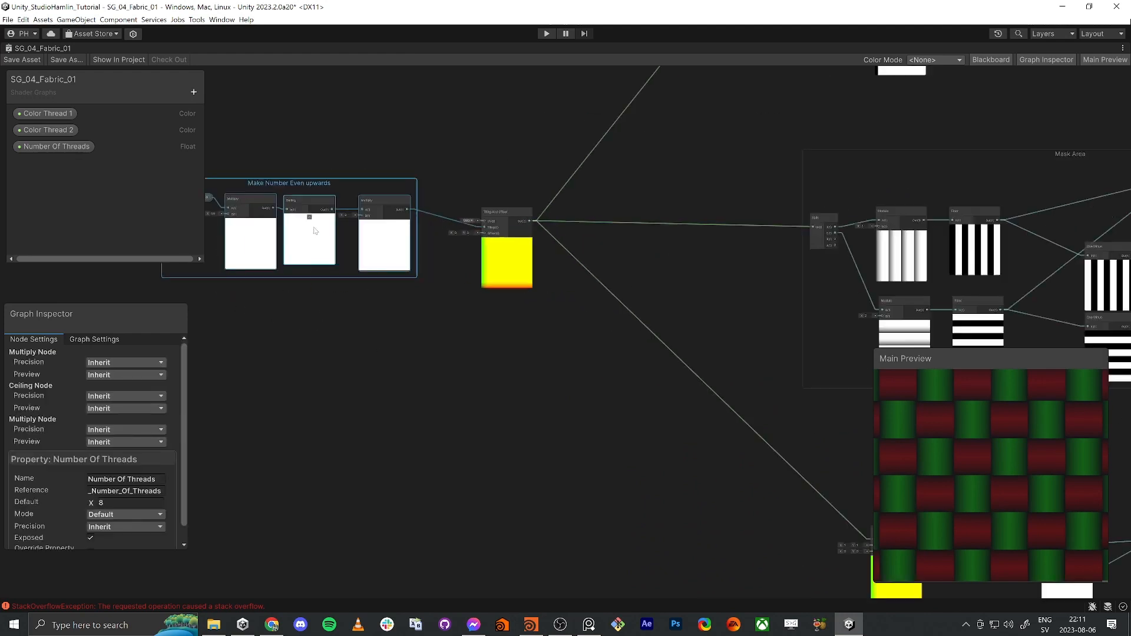
key("f")
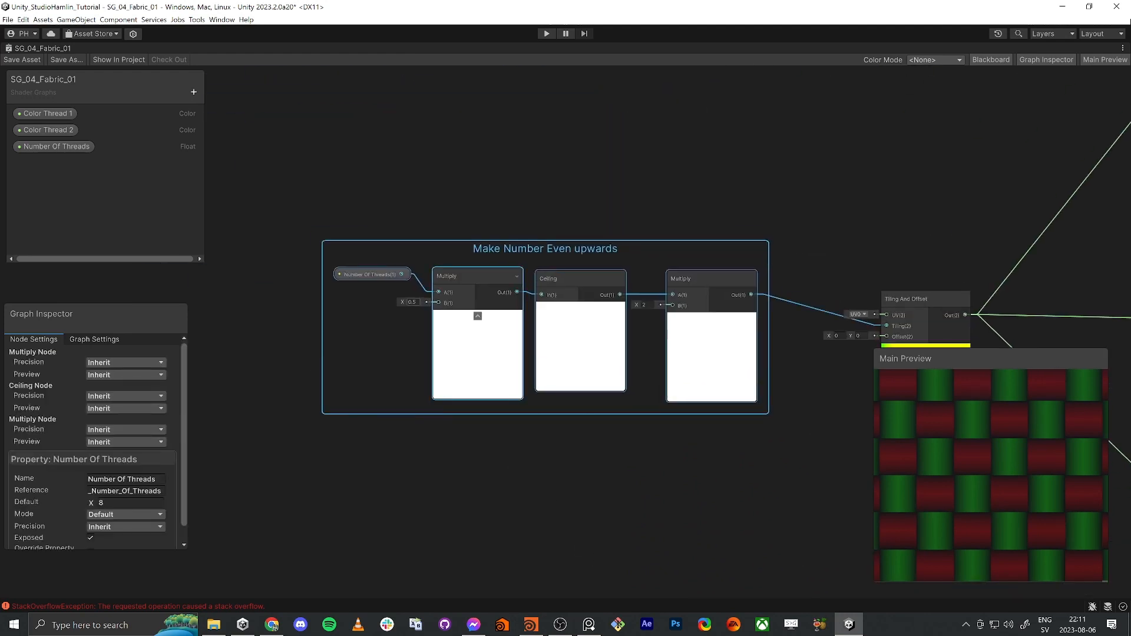
scroll(694, 334, "down", 6)
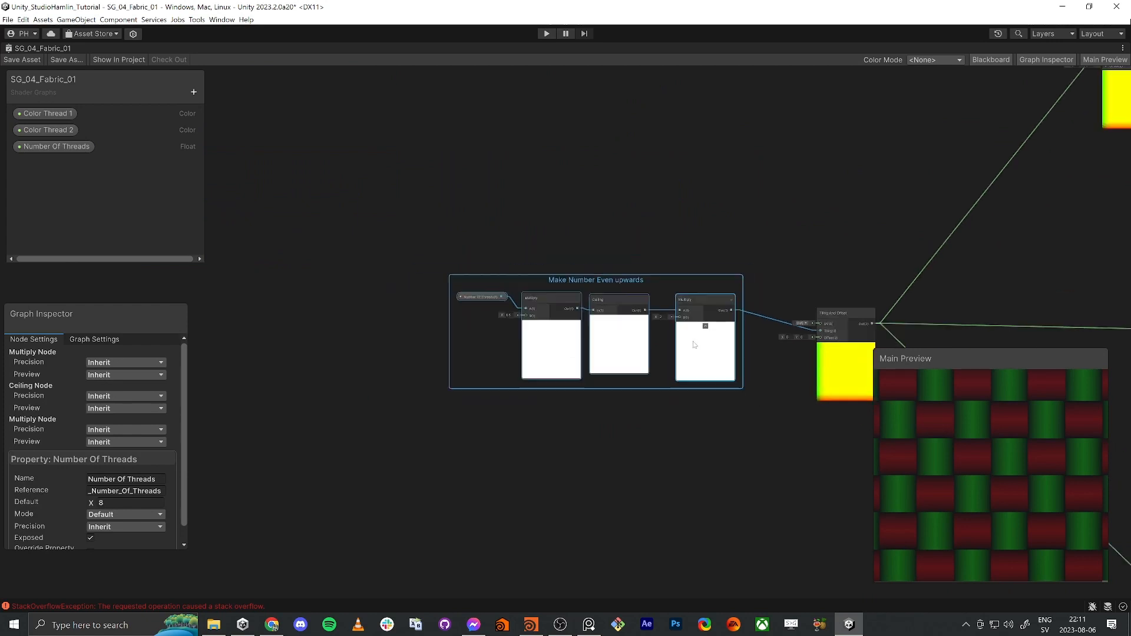
Select all nodes in the Mask Area group and frame them to review how the checker mask is built
middle_click_drag(723, 440, 585, 408)
scroll(606, 424, "up", 5)
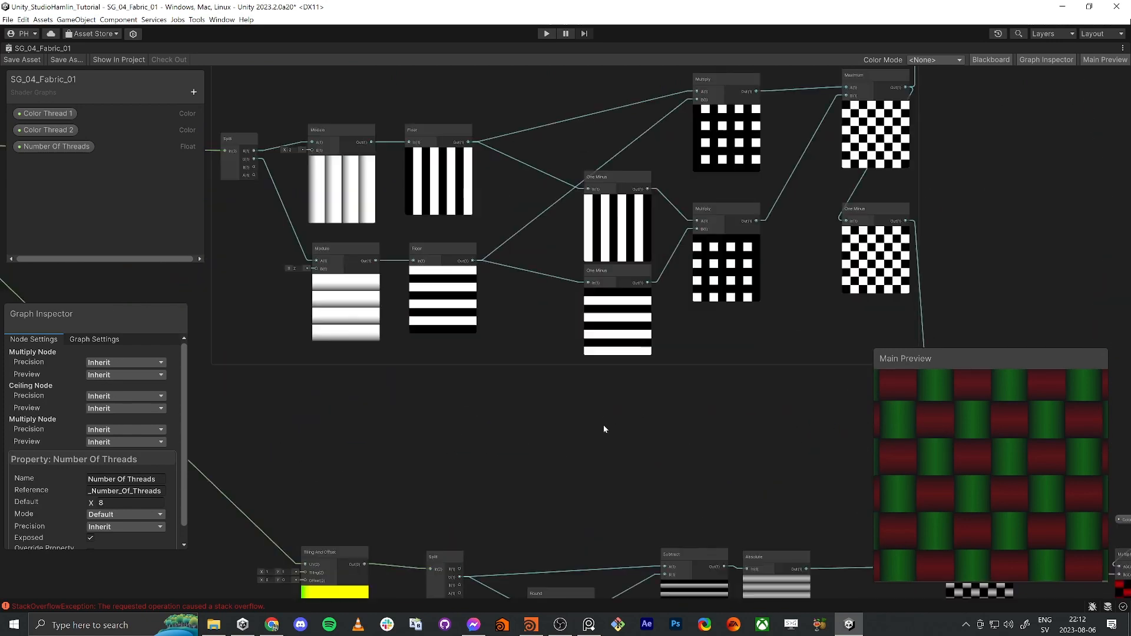
middle_click_drag(522, 361, 532, 431)
scroll(532, 430, "down", 1)
left_click_drag(234, 77, 858, 496)
key("f")
scroll(667, 482, "down", 1)
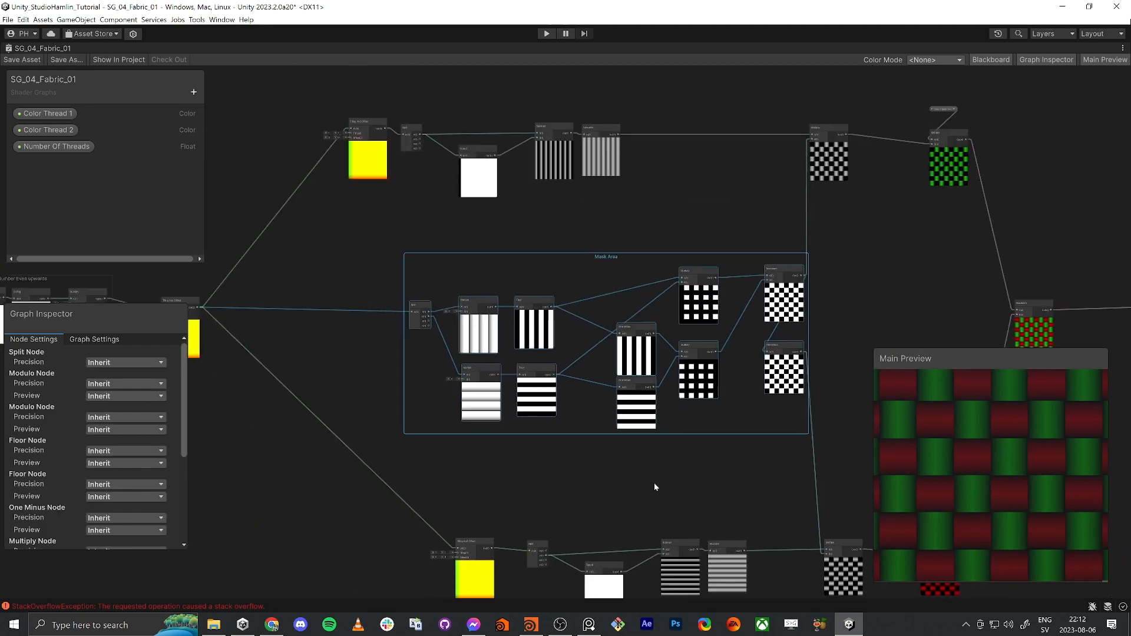
Review the upper gradient branch from Tiling And Offset through Absolute to the Color Thread 1 Multiply
middle_click_drag(653, 482, 731, 589)
scroll(390, 185, "up", 1)
middle_click_drag(390, 190, 289, 184)
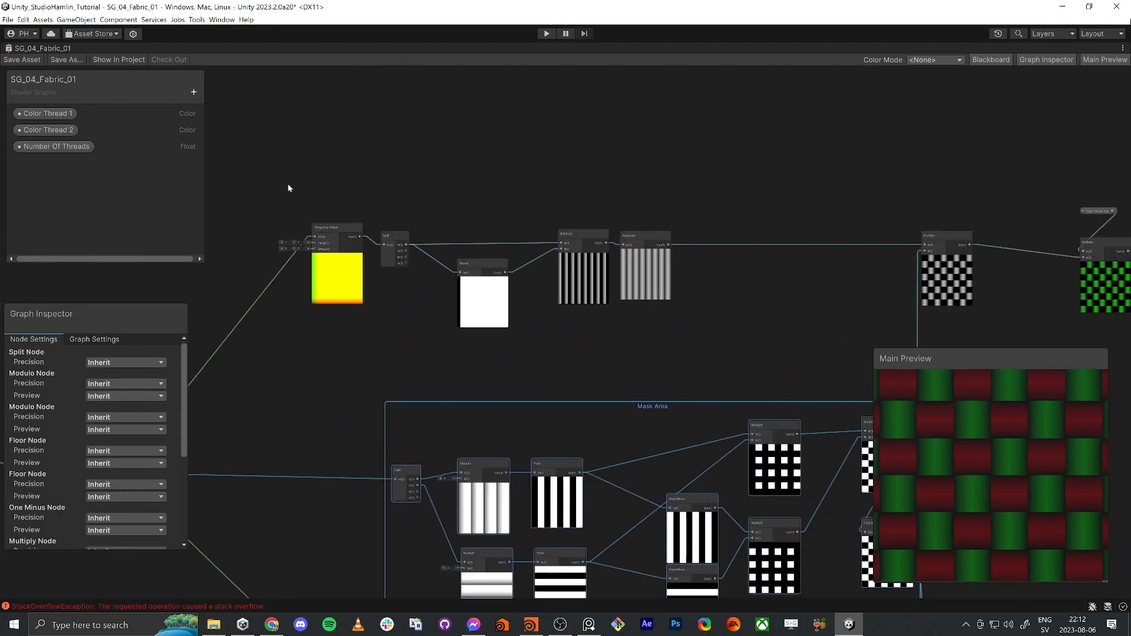
left_click_drag(266, 172, 683, 368)
key("f")
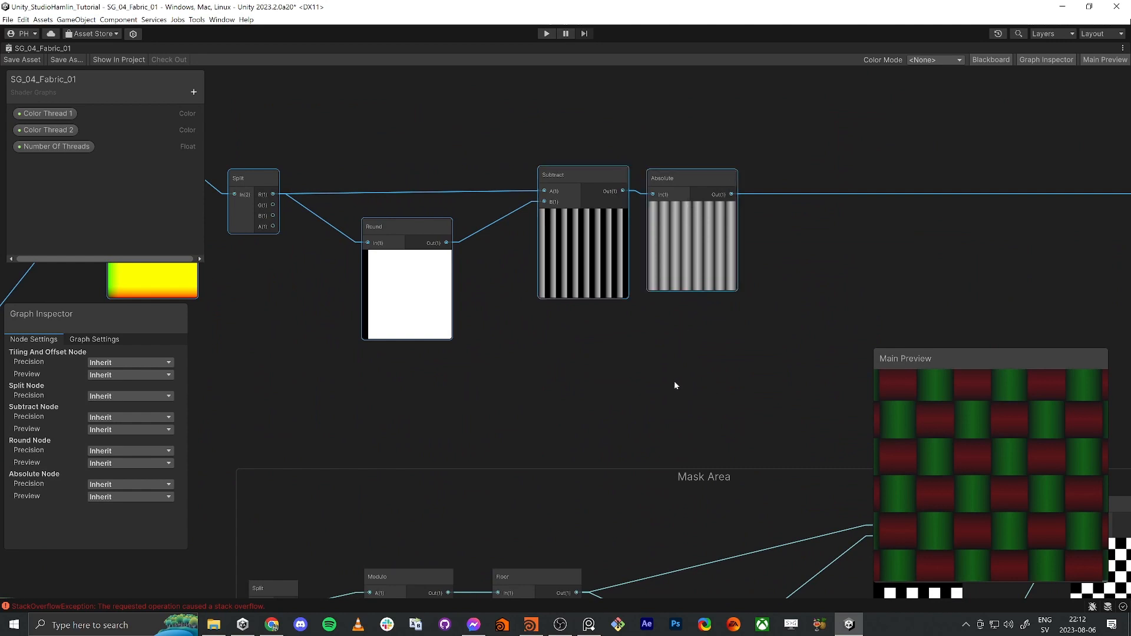
scroll(708, 402, "down", 4)
middle_click_drag(708, 402, 568, 356)
middle_click_drag(675, 366, 448, 342)
scroll(595, 237, "up", 2)
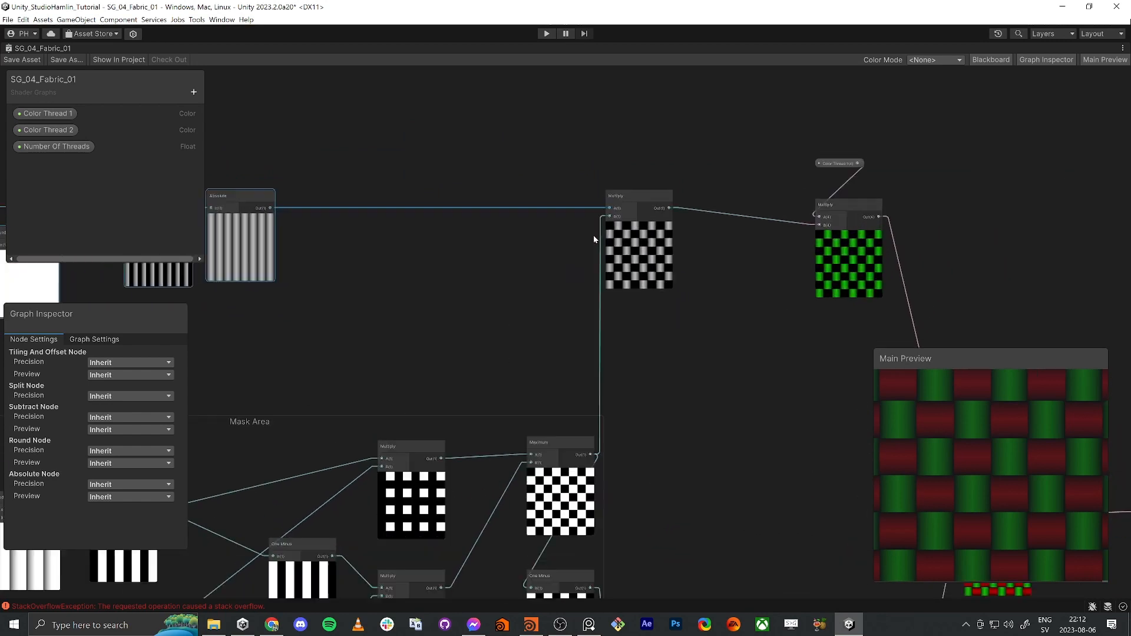
Select the lower gradient branch and review its nodes through to the Color Thread 2 Multiply
scroll(758, 443, "down", 3)
middle_click_drag(758, 443, 842, 158)
scroll(843, 157, "down", 2)
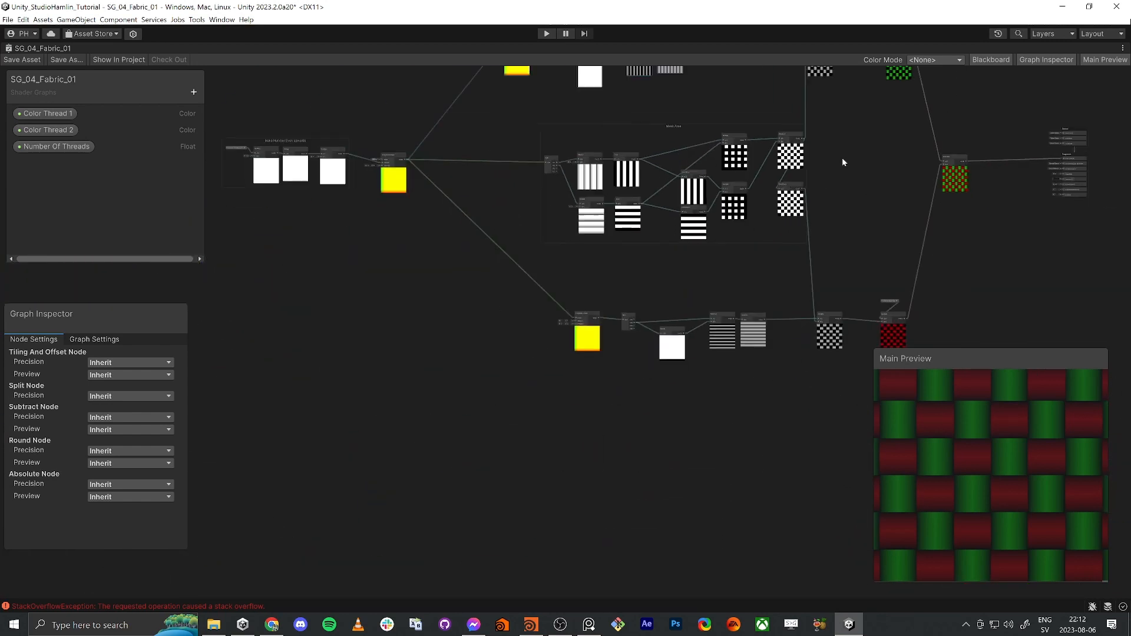
middle_click_drag(650, 266, 558, 284)
left_click_drag(409, 305, 839, 420)
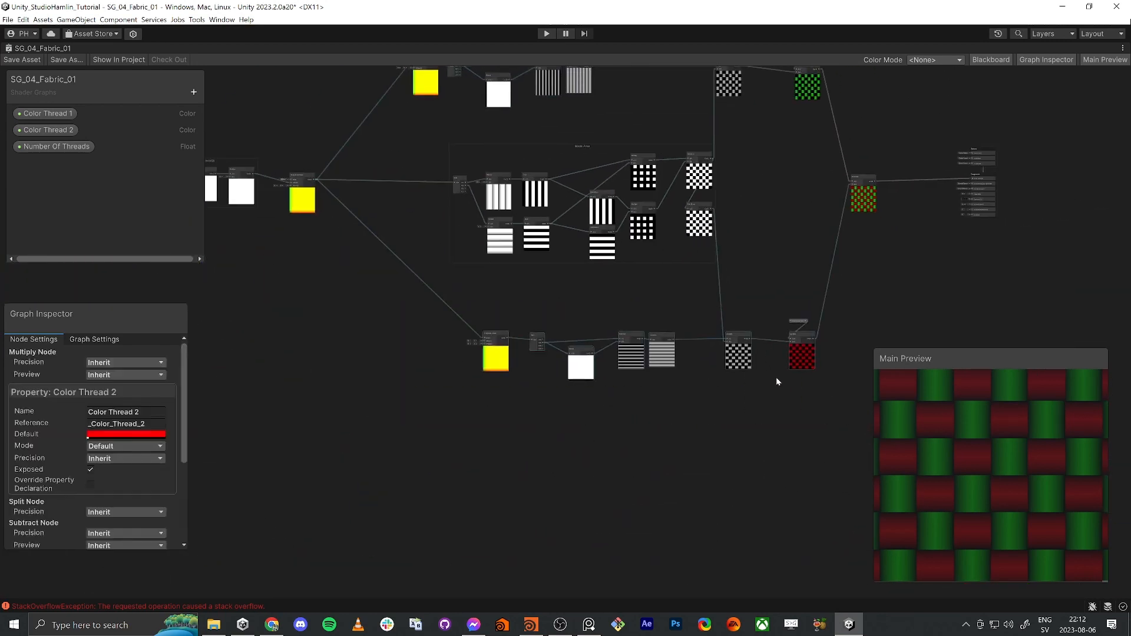
middle_click_drag(776, 381, 676, 412)
scroll(677, 407, "up", 5)
scroll(771, 371, "down", 6)
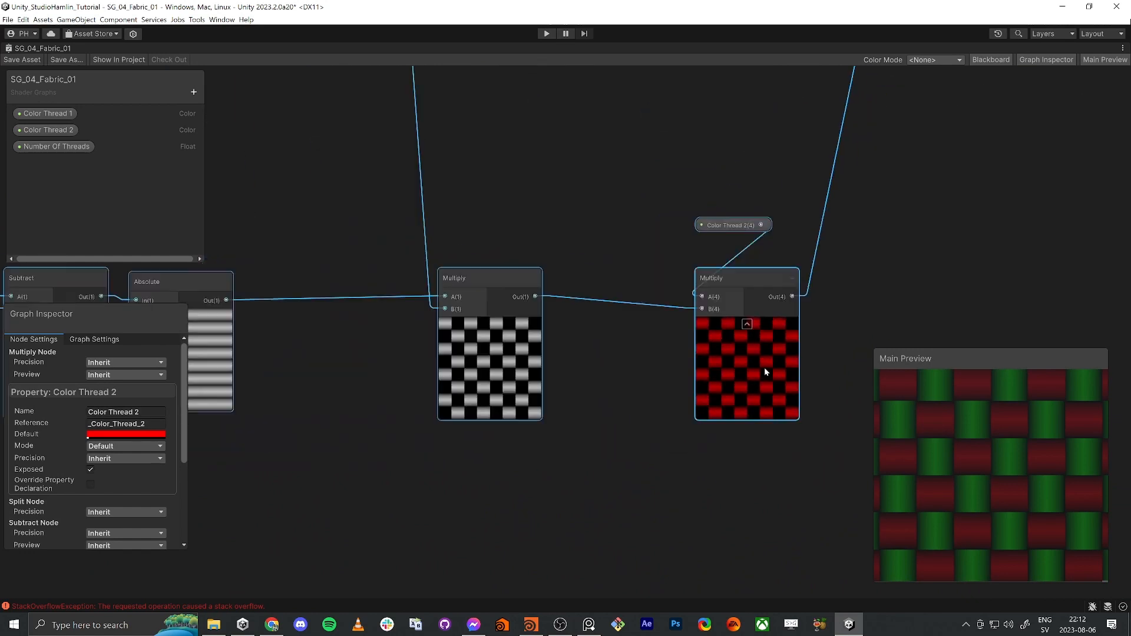
Check how the Maximum node combines both thread branches into the Fragment stack, clear the selection, and save the shader graph
middle_click_drag(876, 228, 695, 351)
scroll(695, 351, "up", 5)
middle_click_drag(632, 392, 714, 352)
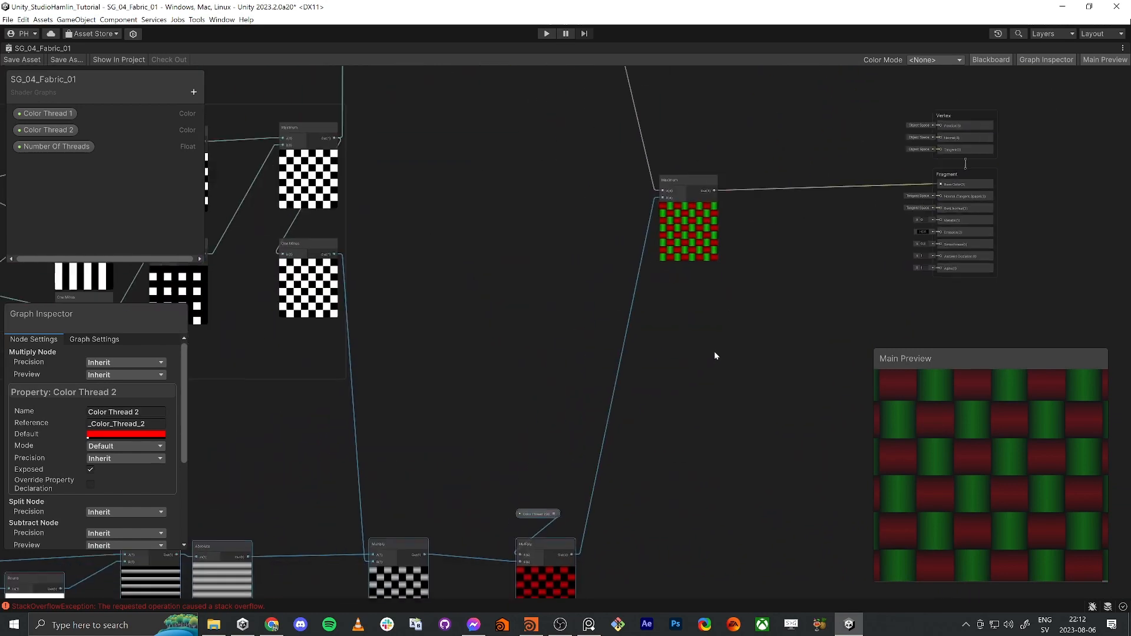
scroll(731, 352, "down", 5)
left_click(608, 355)
middle_click_drag(612, 355, 694, 347)
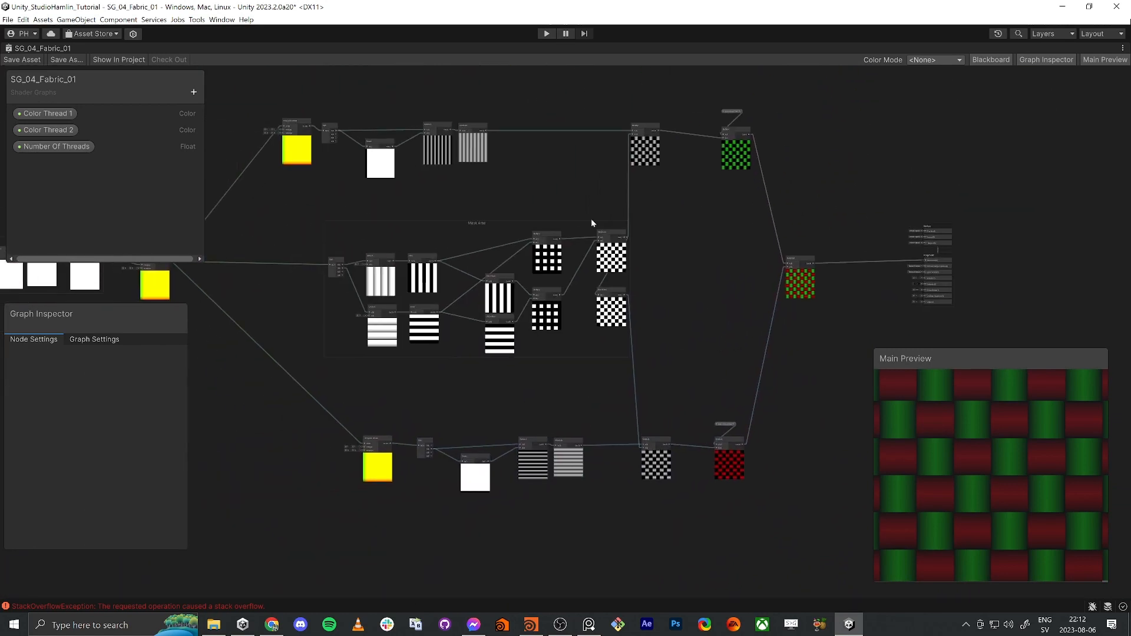
left_click(22, 61)
middle_click_drag(568, 198, 739, 218)
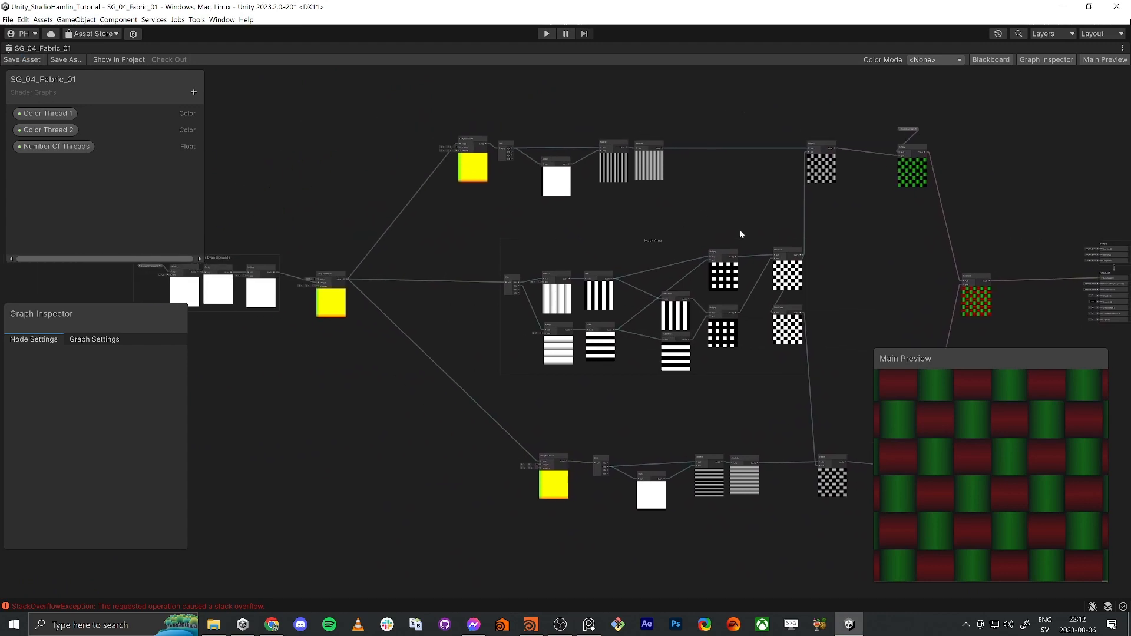